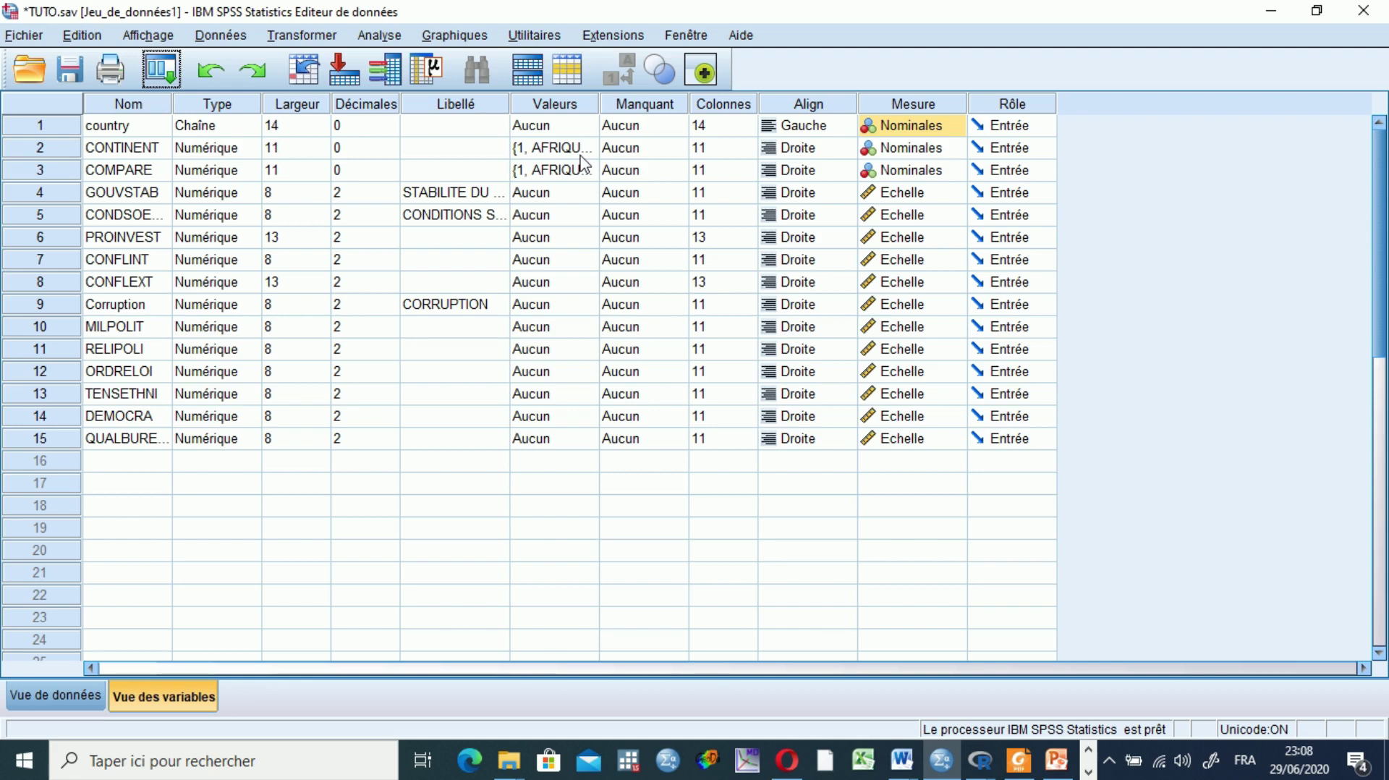
Step: Open the syntax file TUTO SPSS.sps from the script folder
click(17, 37)
mouse_move(179, 92)
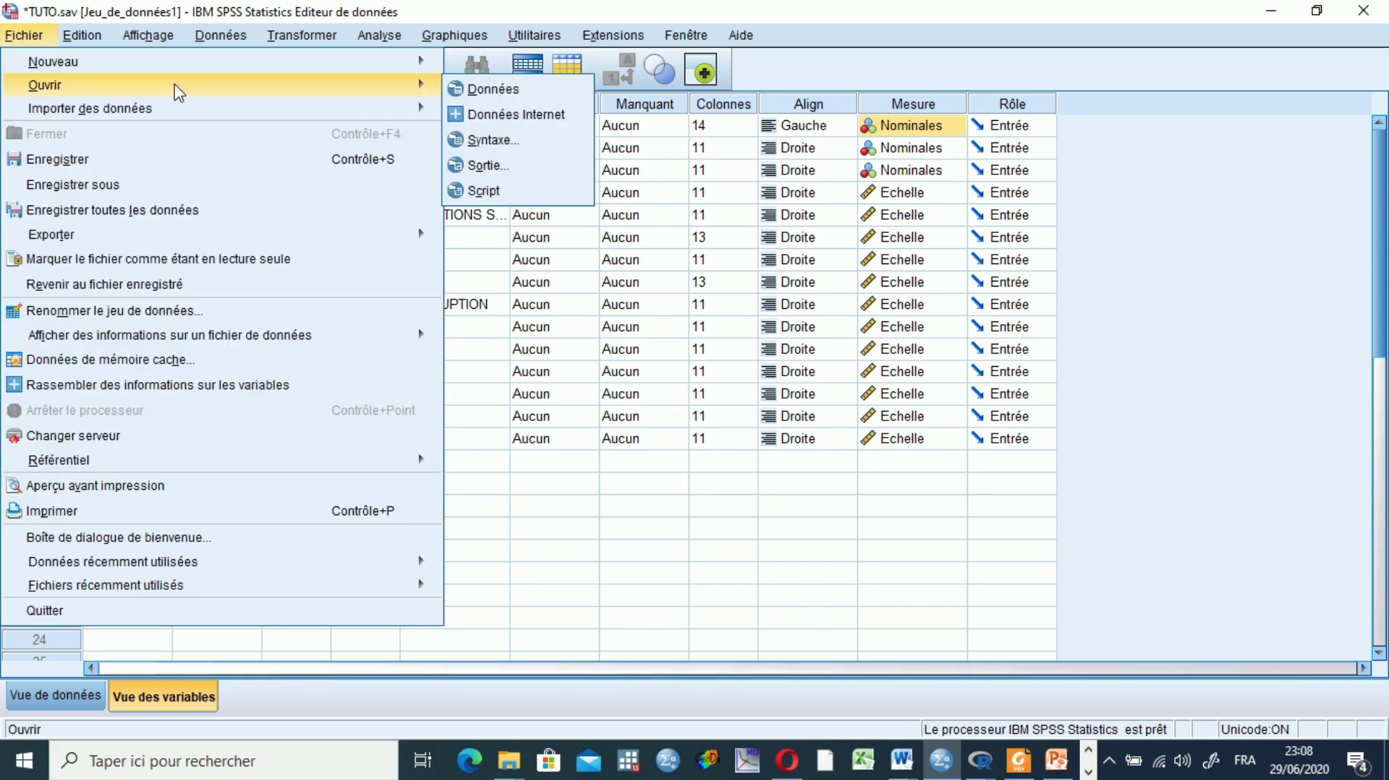
click(505, 146)
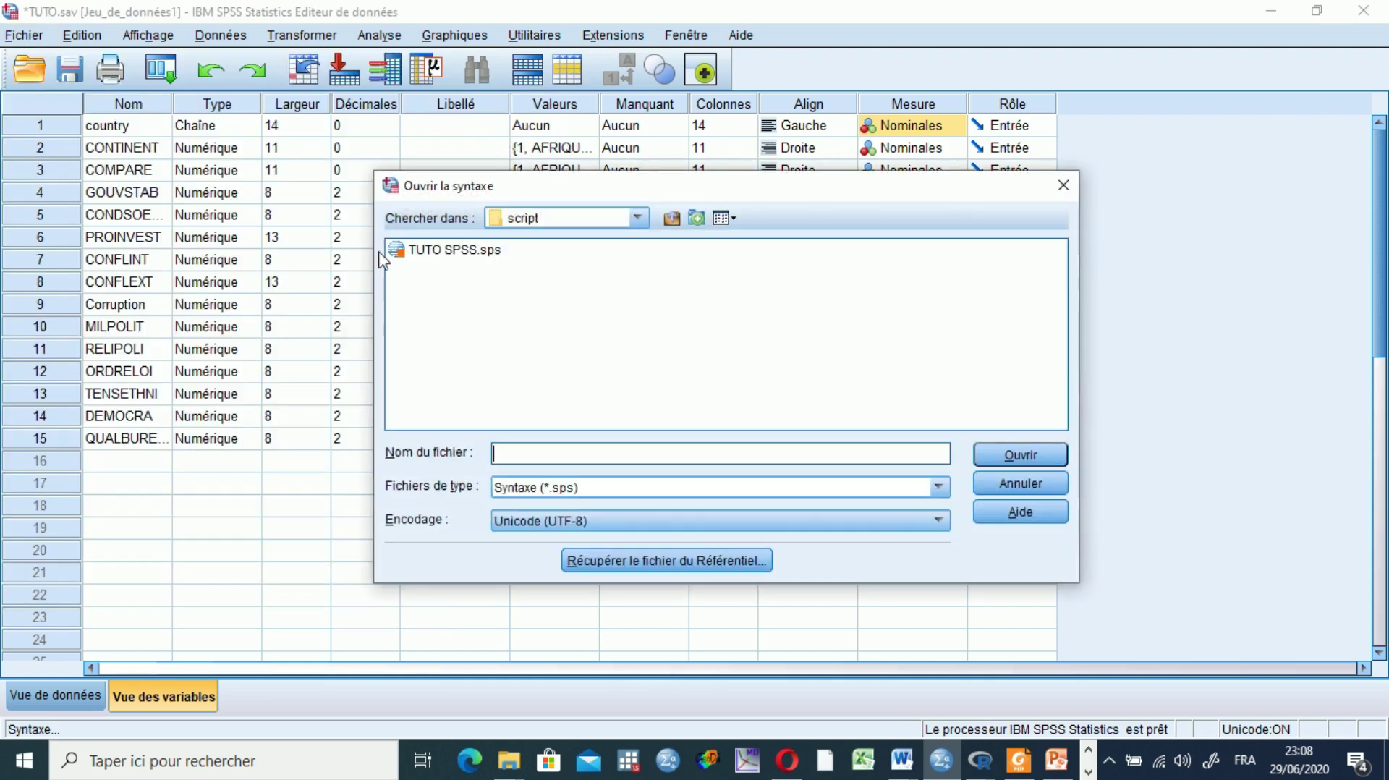
click(452, 253)
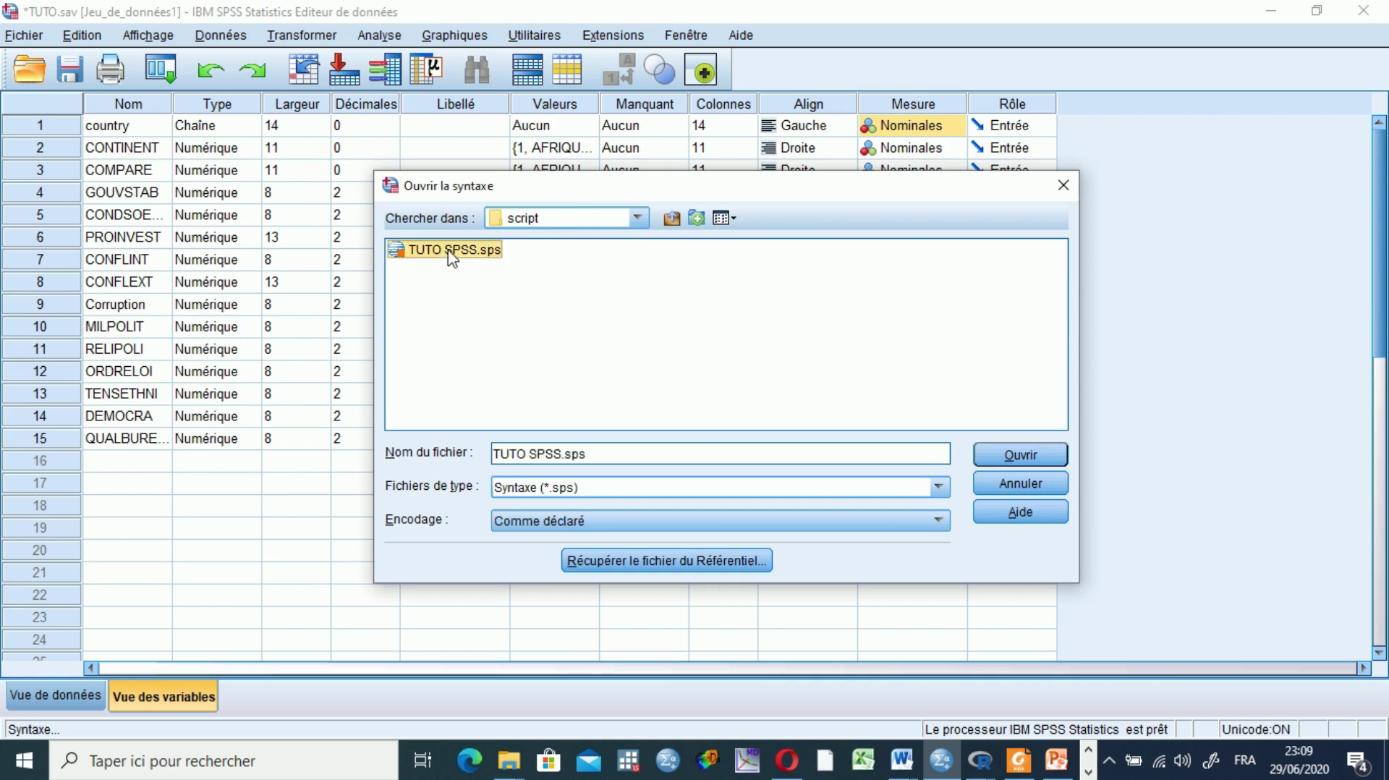
click(1031, 456)
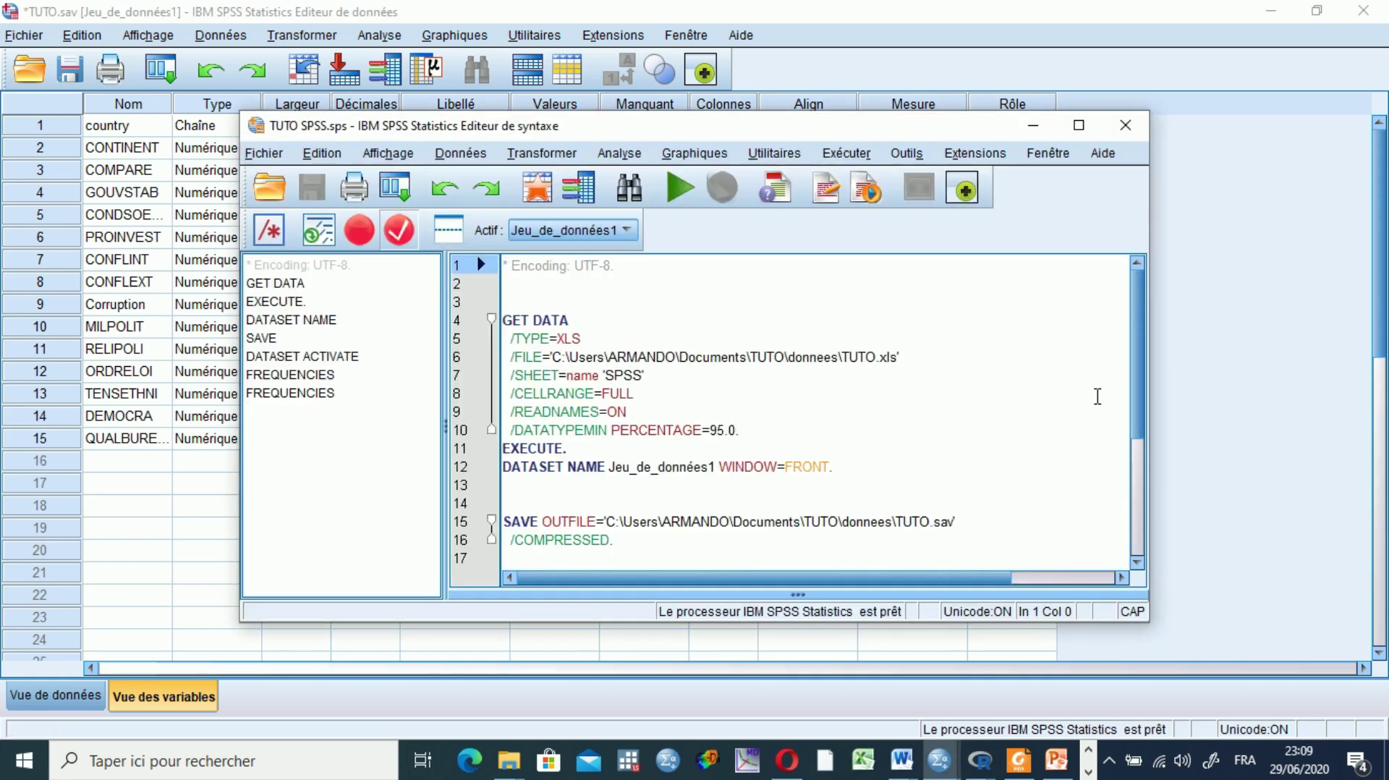
Step: Run all the commands of the TUTO SPSS.sps syntax on the dataset
mouse_move(1135, 371)
mouse_down()
mouse_move(1137, 485)
mouse_move(1140, 394)
mouse_up()
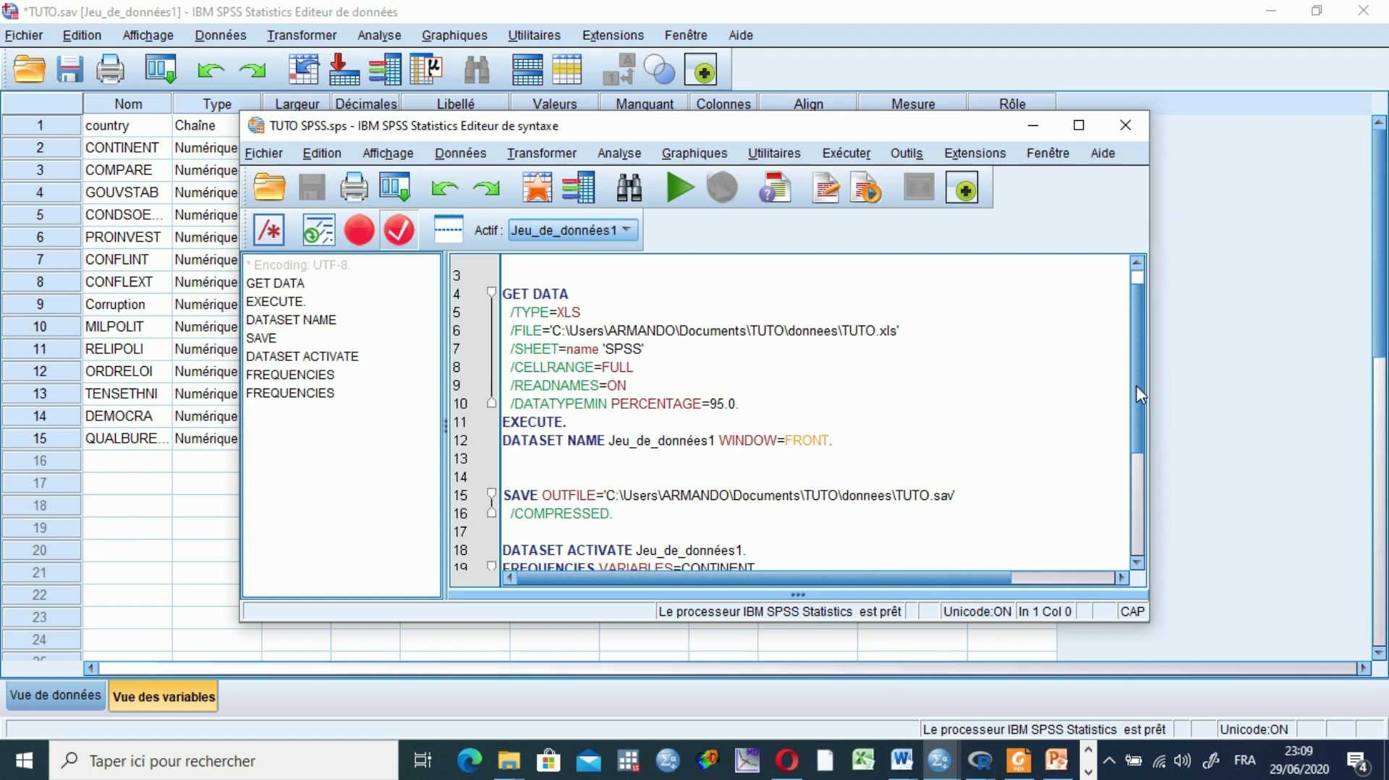
key(ctrl+a)
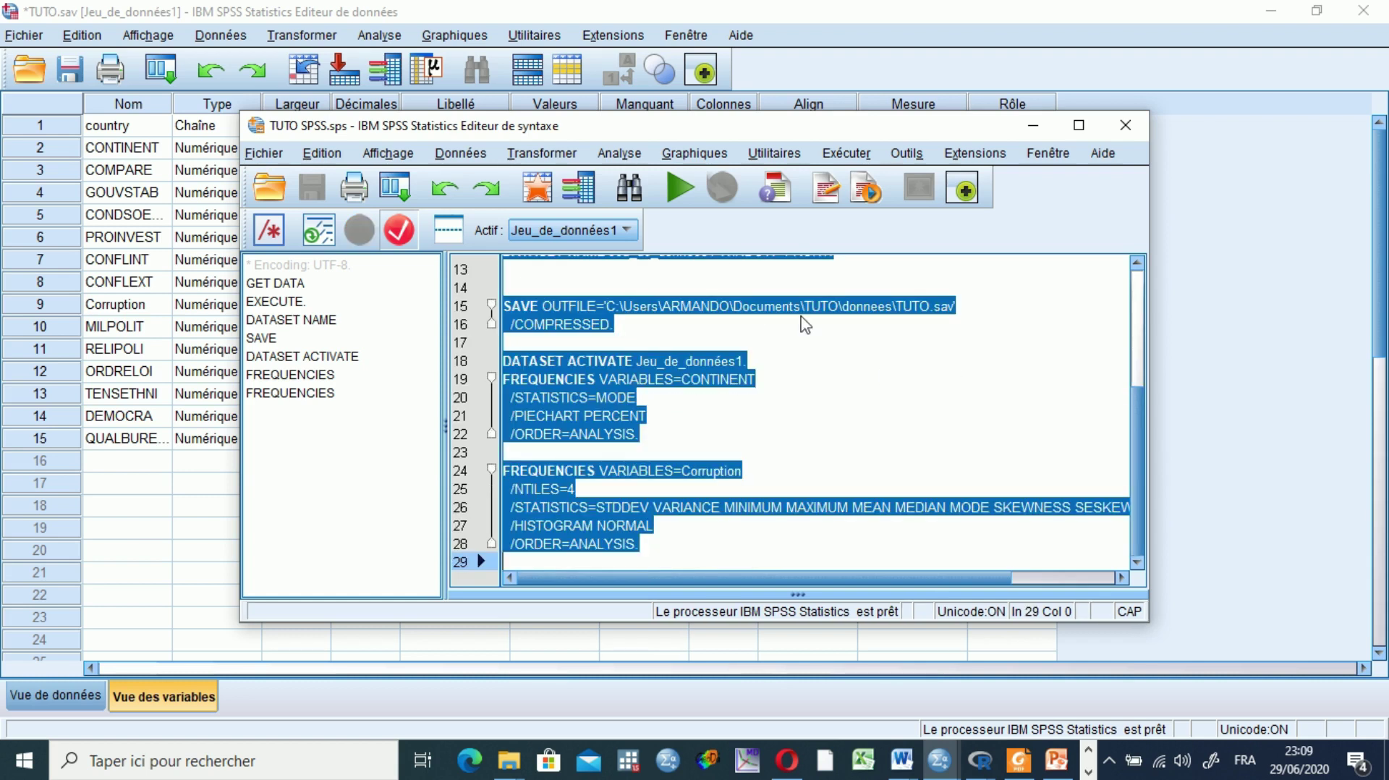
click(682, 183)
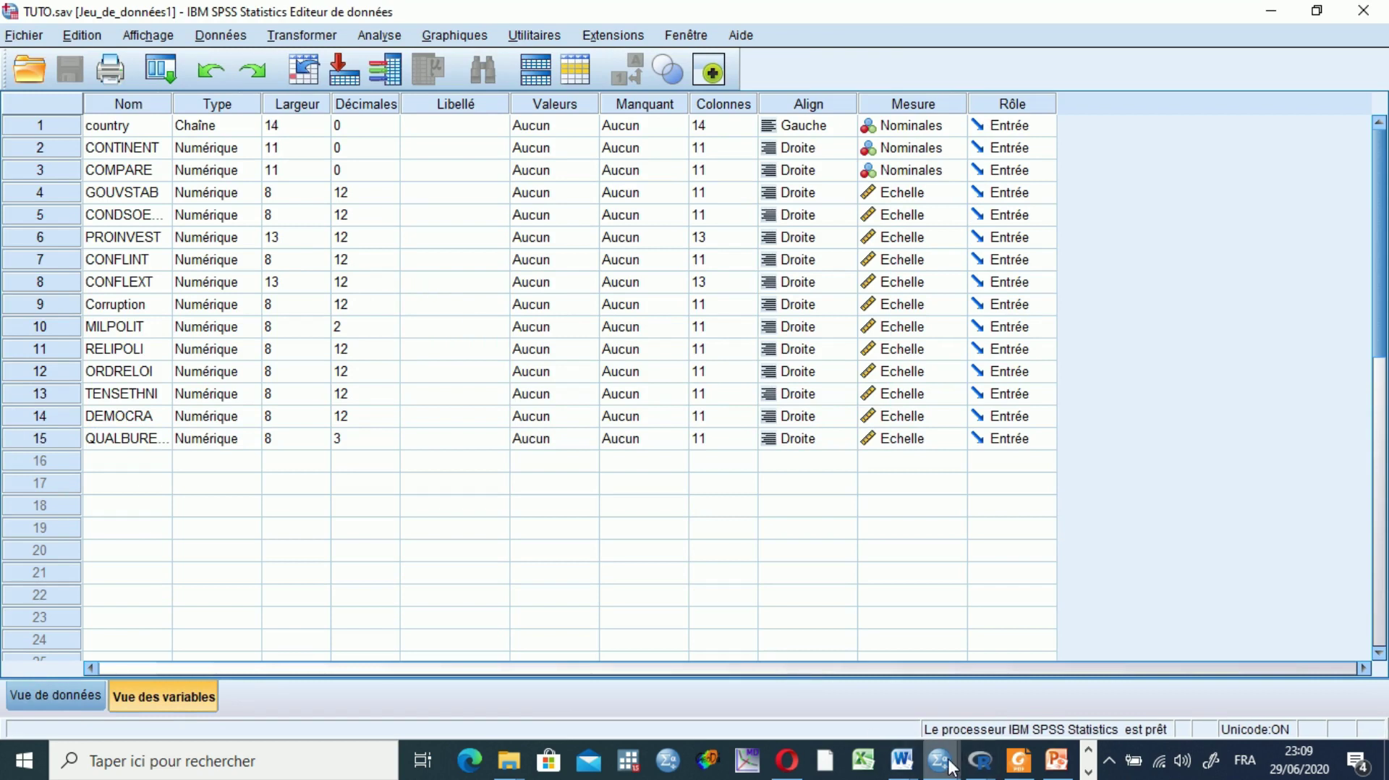
Step: Review the frequency tables and pie chart for Corruption and CONTINENT in the output viewer
mouse_move(950, 765)
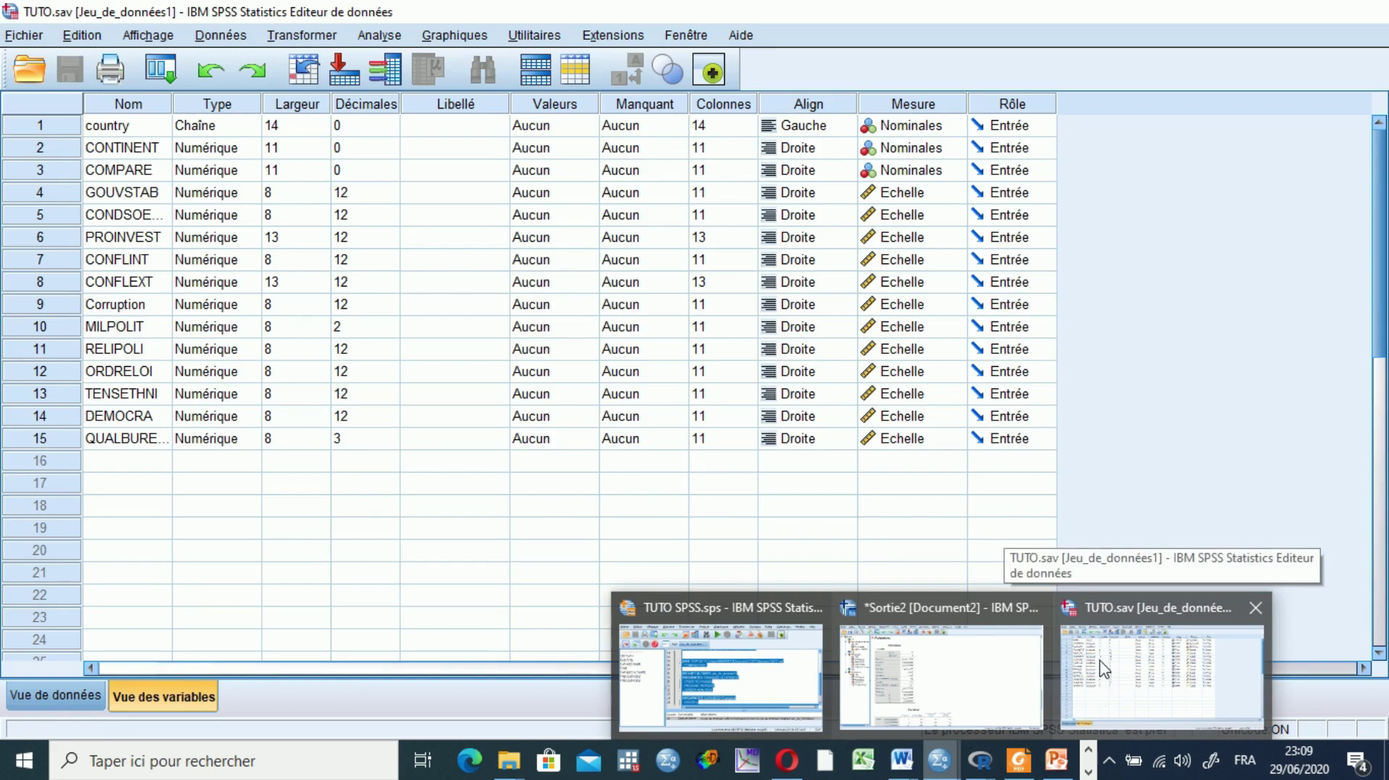
mouse_move(757, 692)
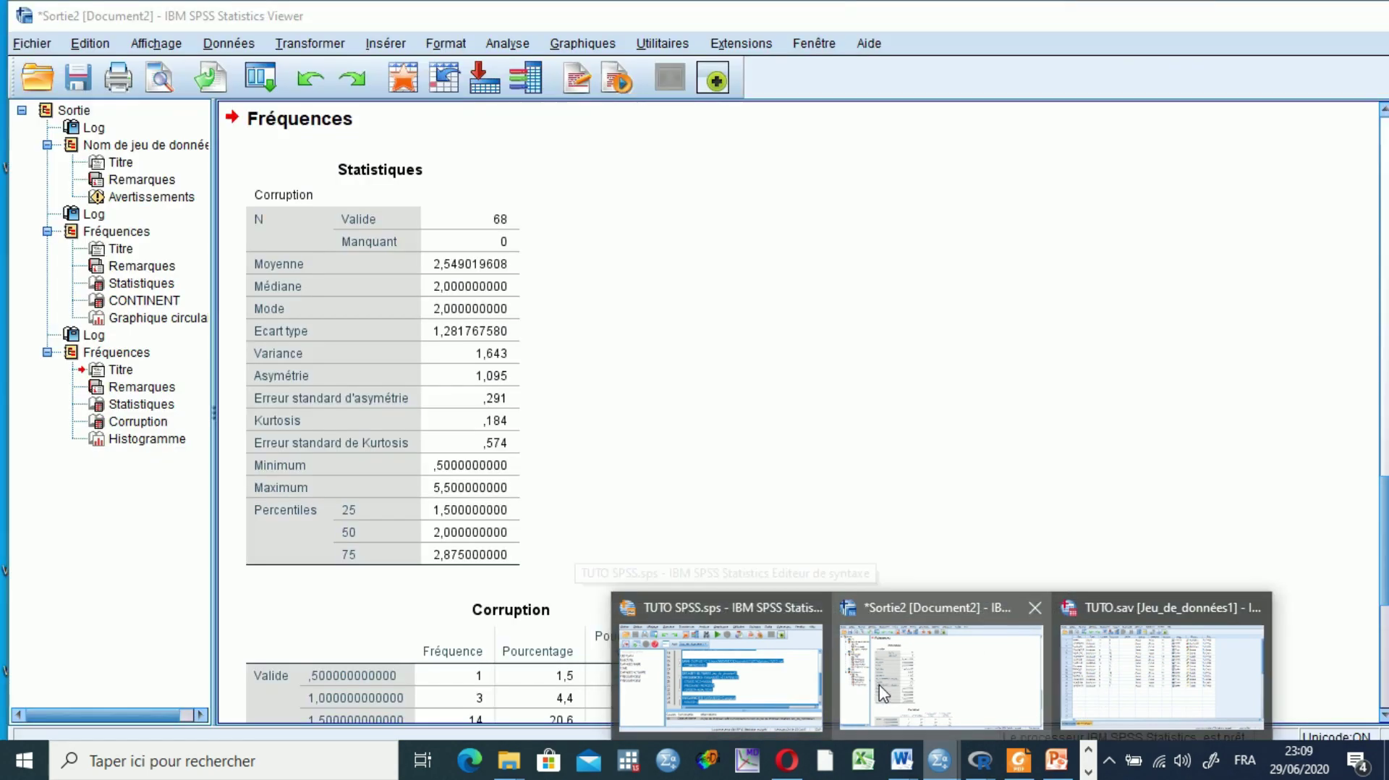
click(884, 684)
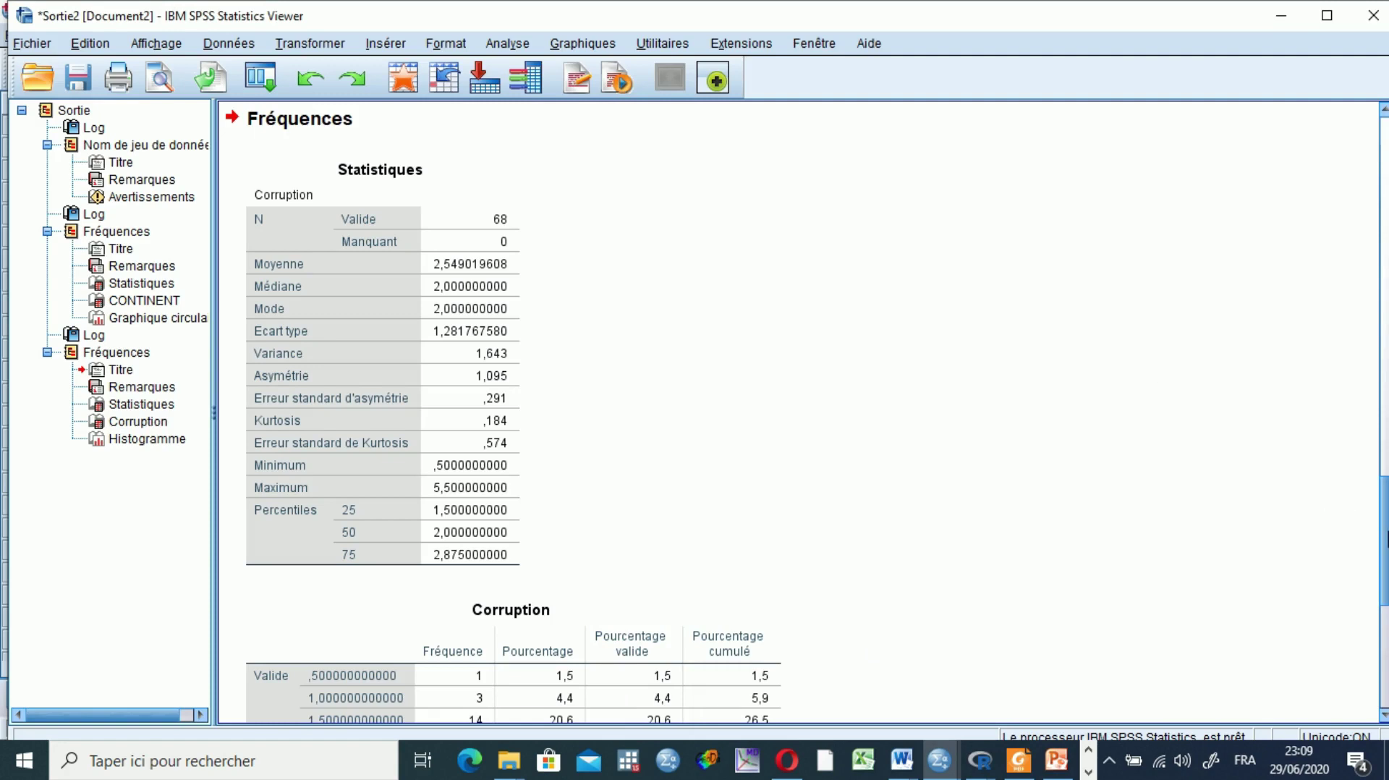
drag(1384, 539, 1373, 350)
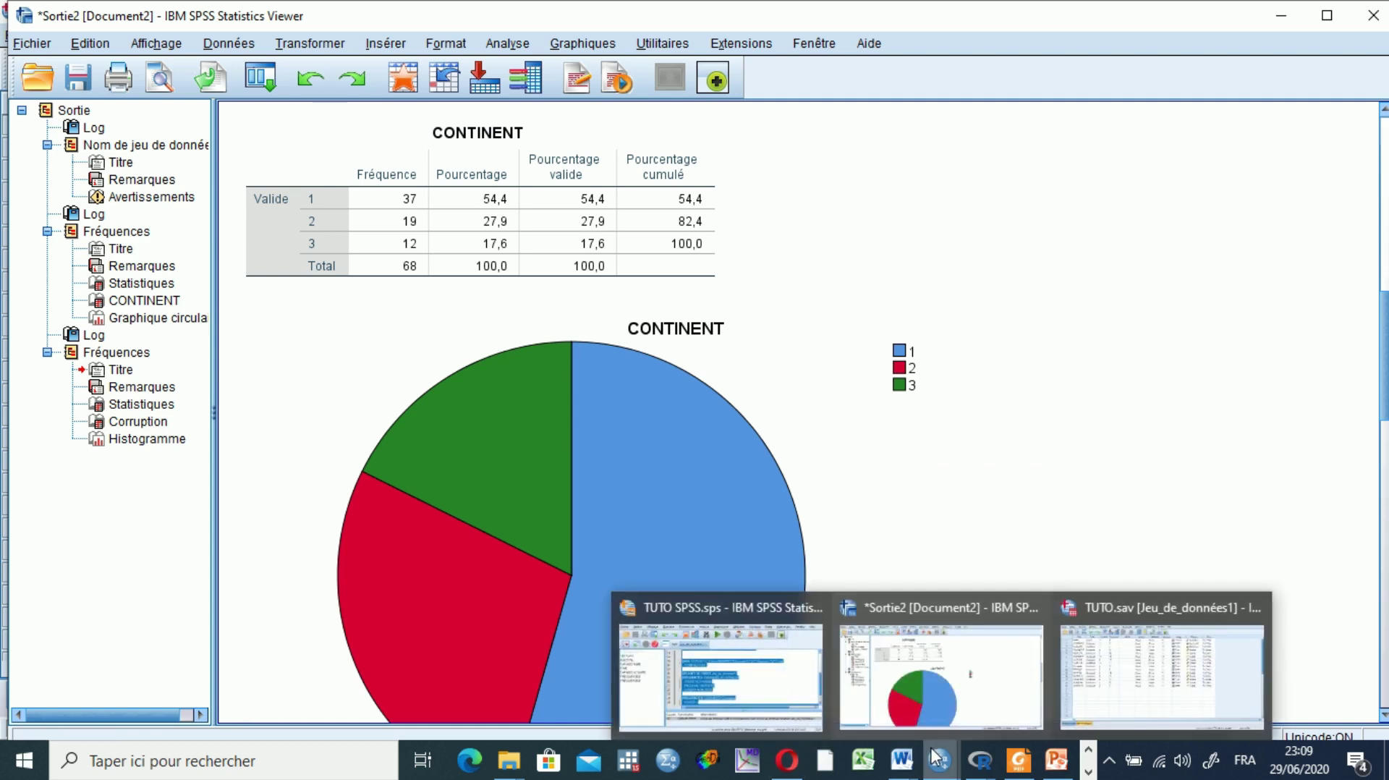
Step: Return to the TUTO.sav data editor and set the decimals of GOUVSTAB to 2
mouse_move(1177, 675)
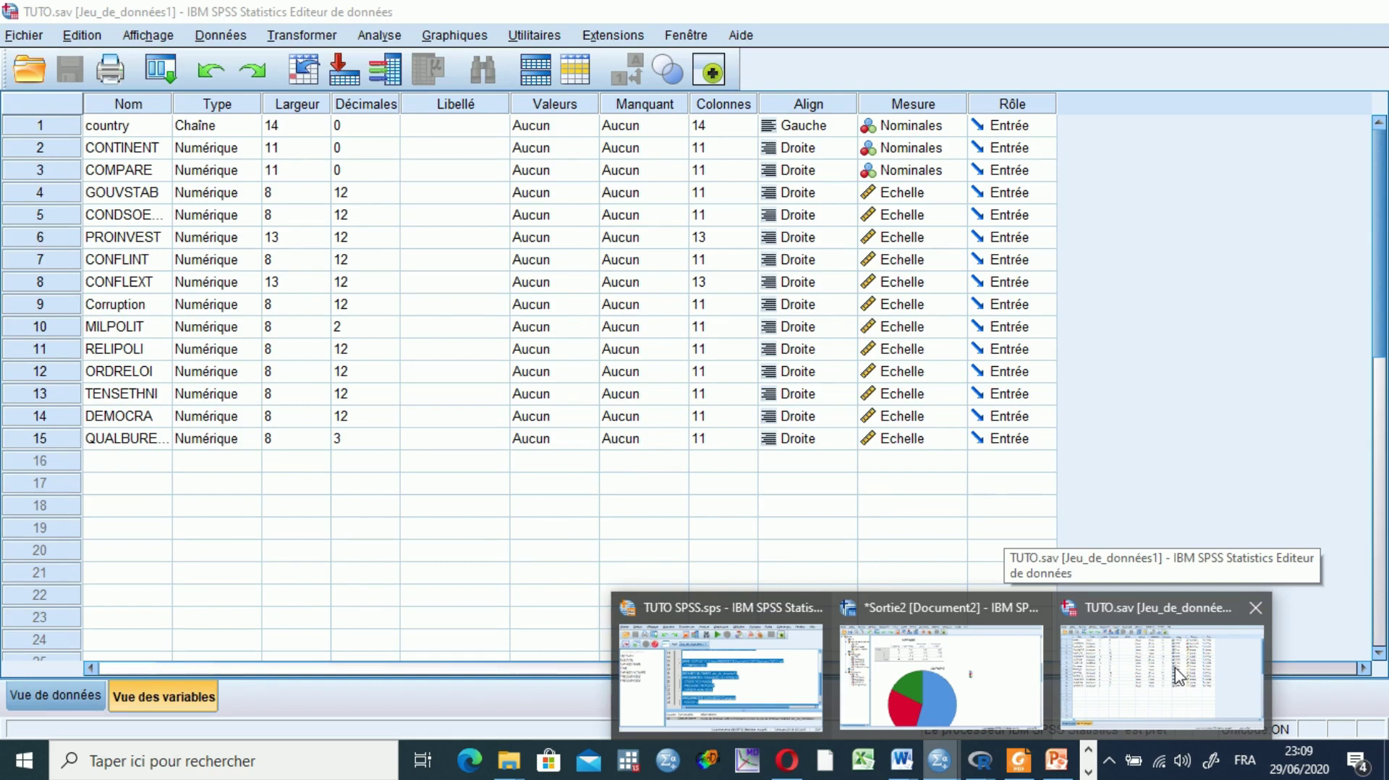
click(1177, 675)
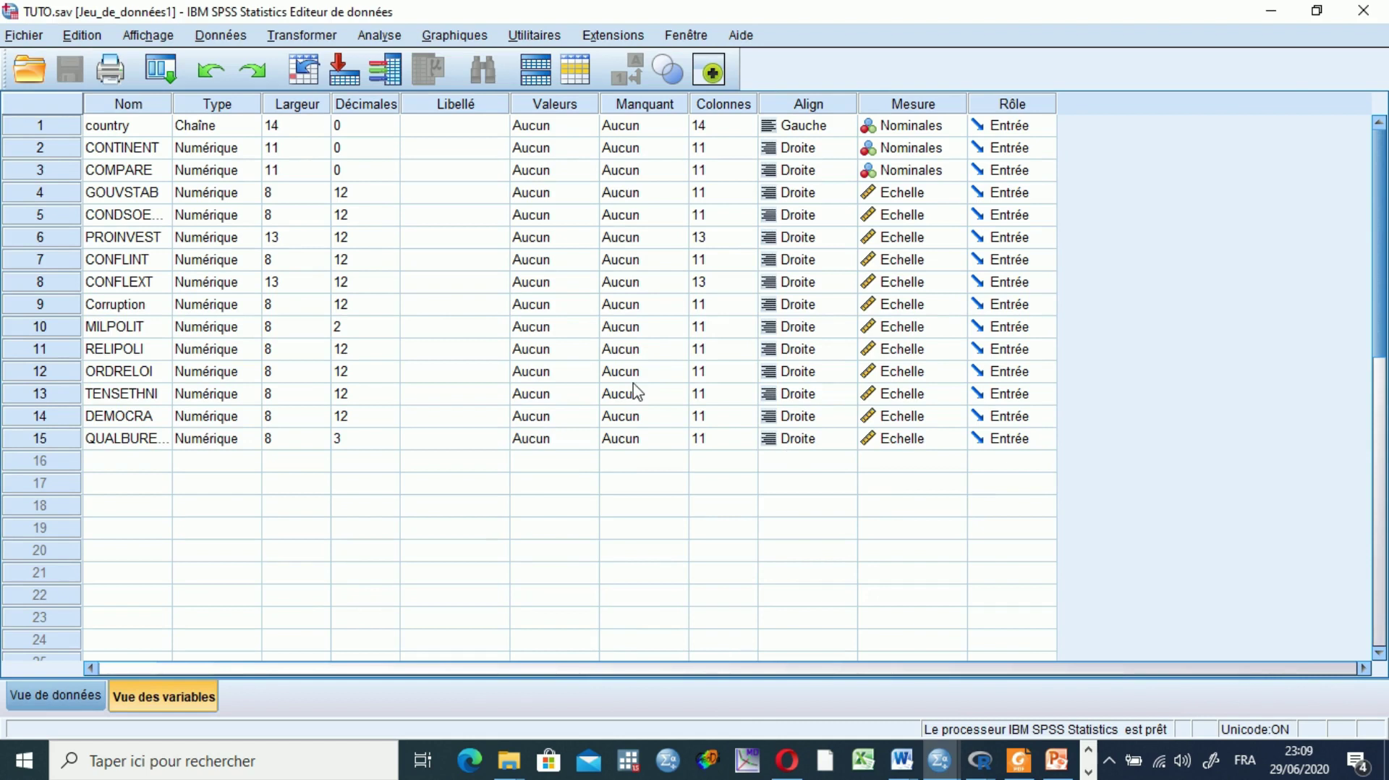
click(396, 202)
click(391, 197)
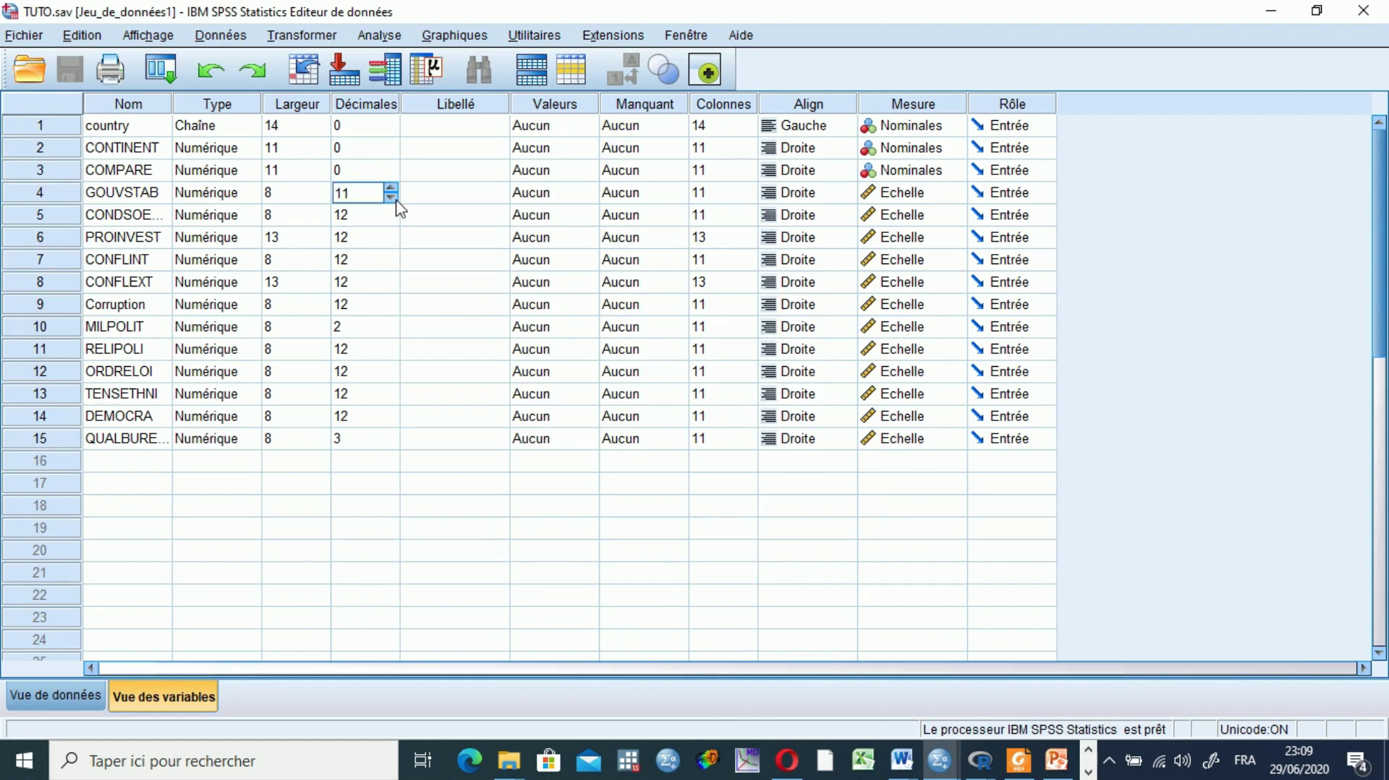
double_click(396, 200)
double_click(396, 200)
click(395, 201)
double_click(396, 201)
click(396, 202)
click(395, 202)
Step: Set the decimals of the variable in row 5 (CONDSOE...) to 2
click(393, 220)
click(394, 219)
click(394, 220)
double_click(394, 220)
double_click(393, 219)
click(391, 220)
click(393, 219)
click(393, 219)
click(393, 219)
click(391, 211)
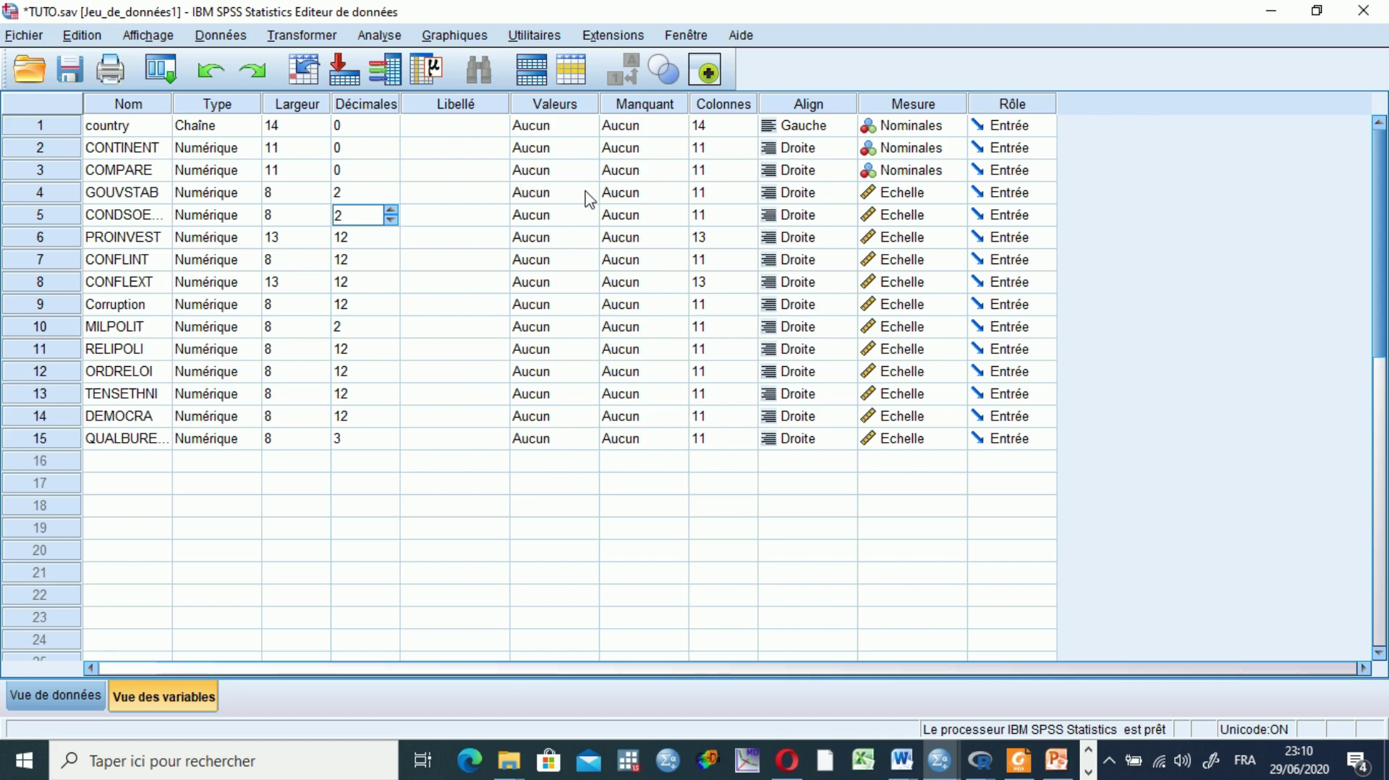
Step: Open the value labels of CONTINENT and add the label AFRIQUE for value 1
double_click(679, 153)
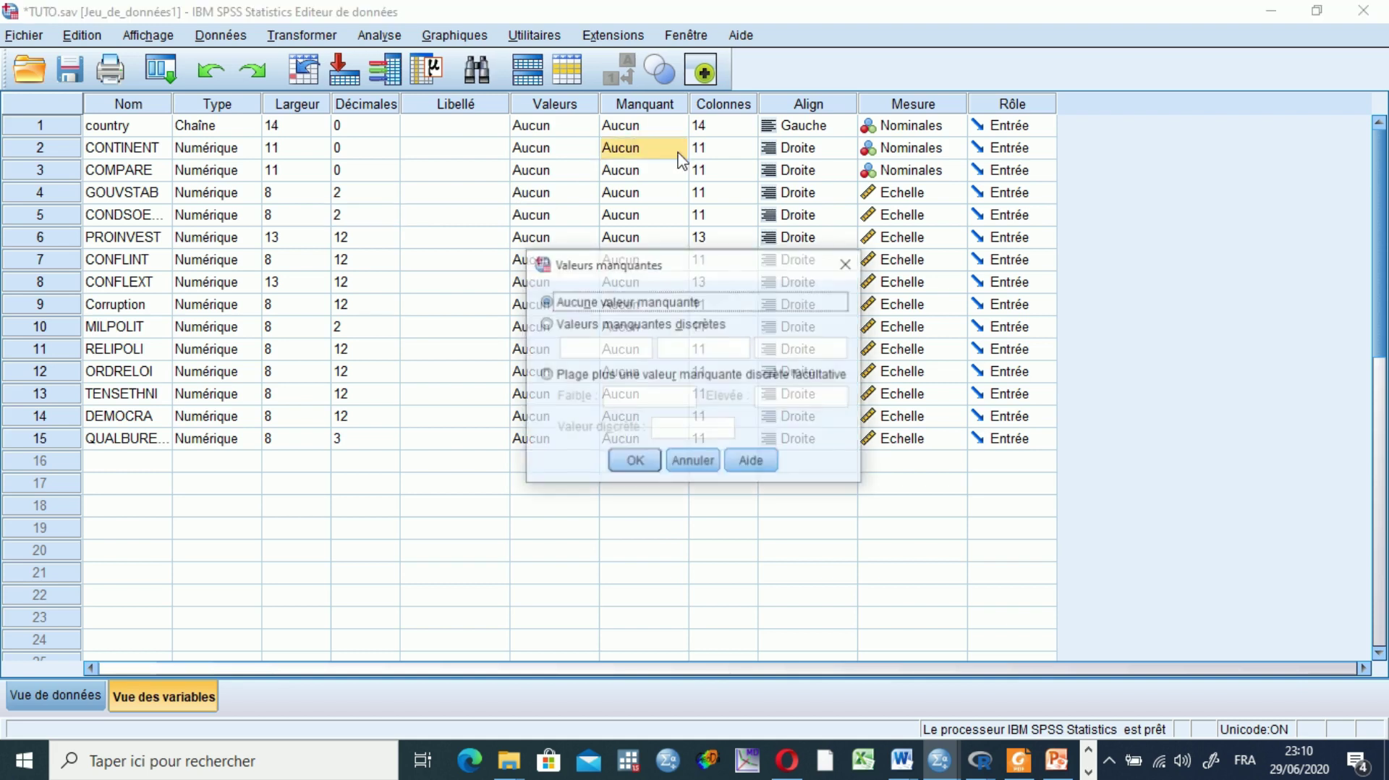
click(847, 264)
click(588, 149)
click(589, 149)
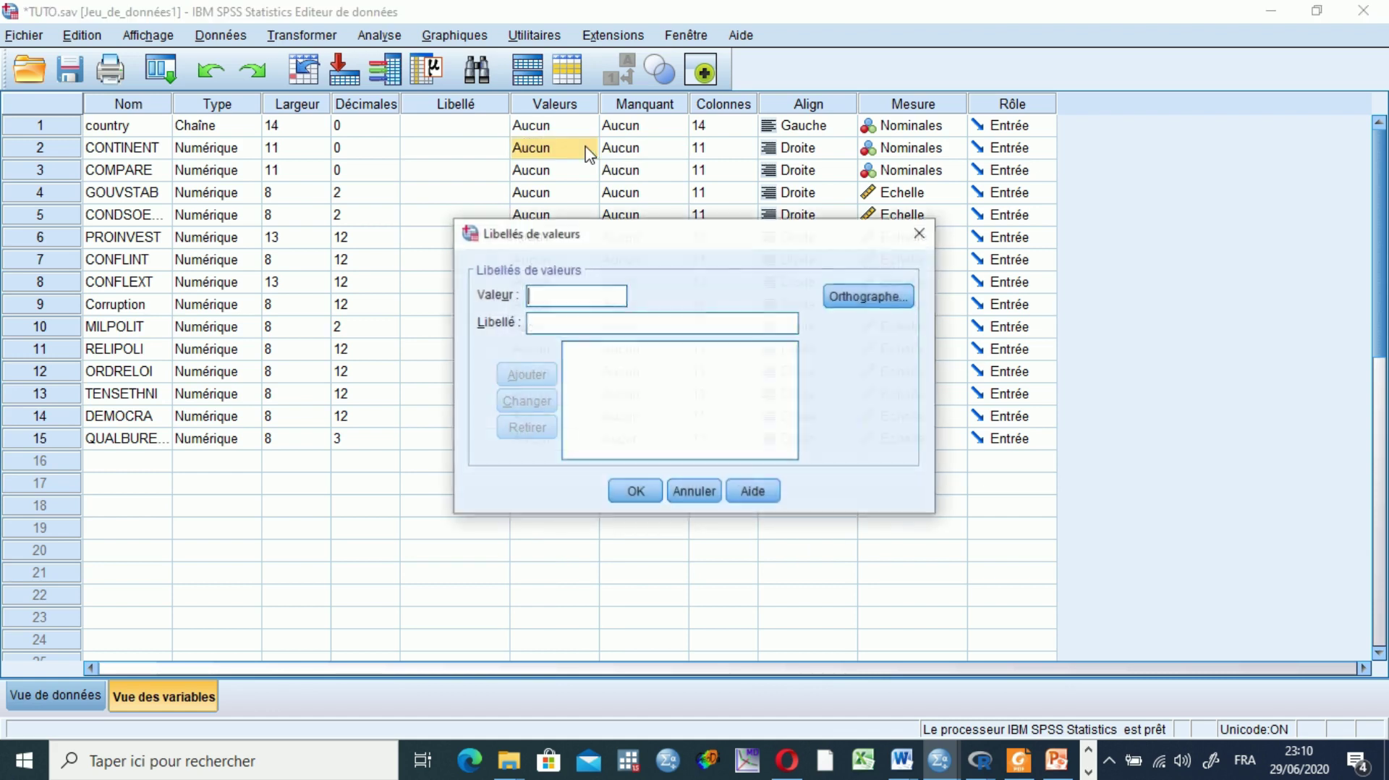
text(A)
key(BackSpace)
text(1)
click(550, 324)
text(AF)
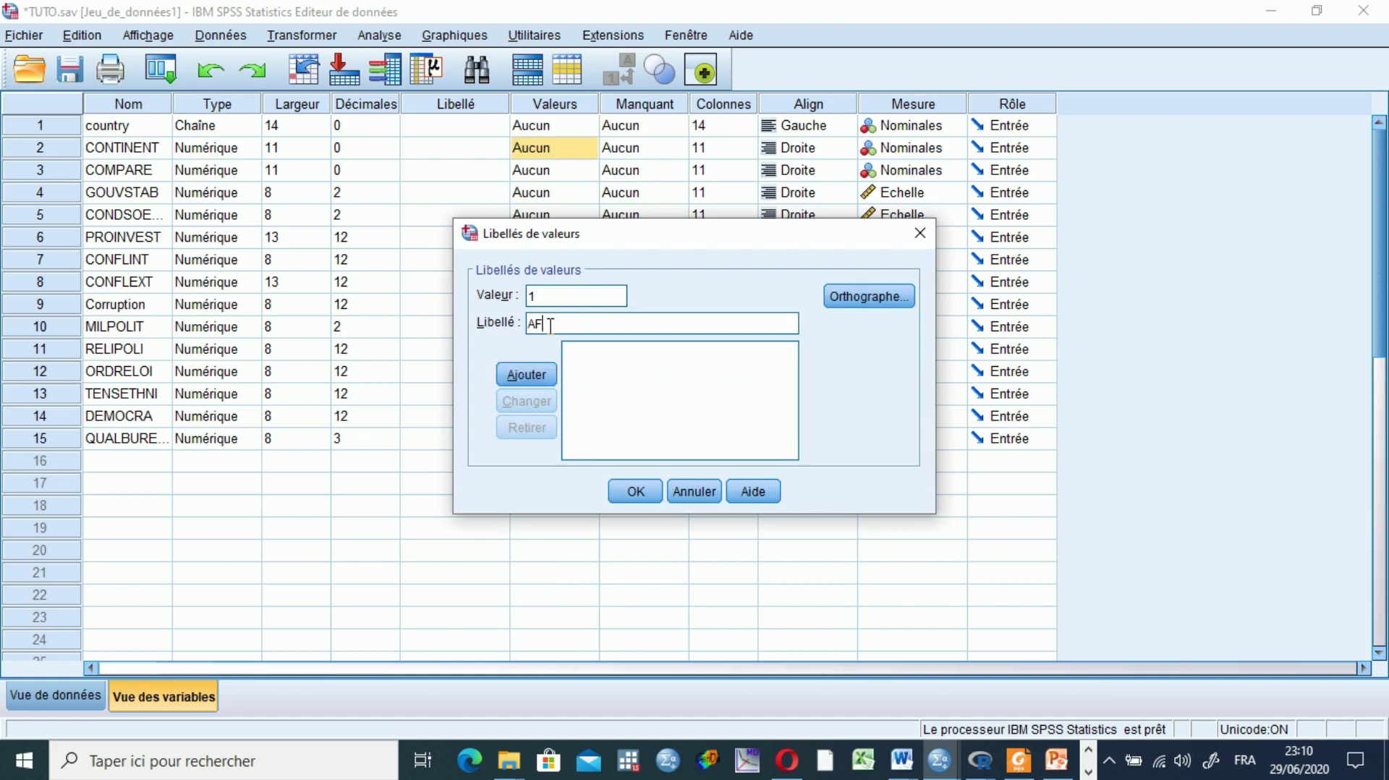
text(RIQUE)
click(520, 376)
Step: Add the label EUROPE for value 2 of CONTINENT
text(2)
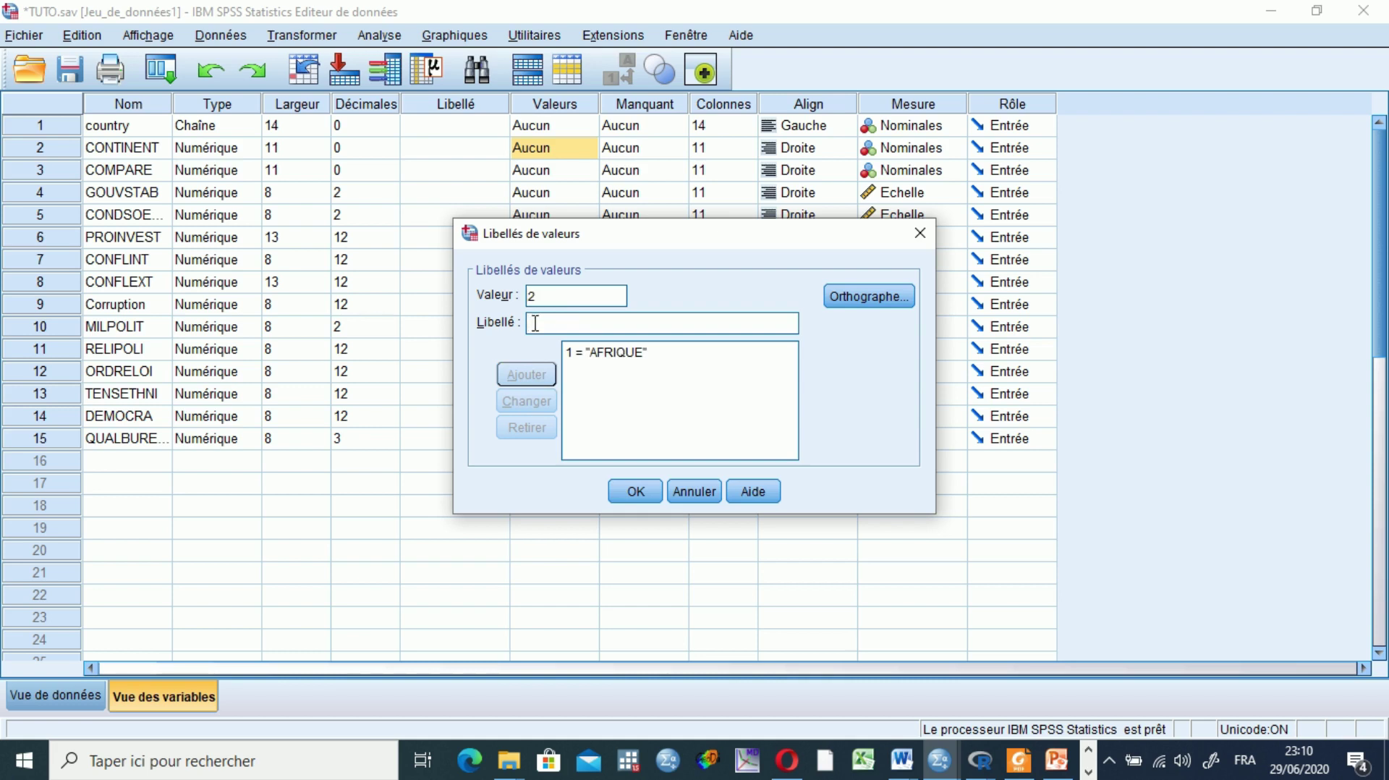
click(535, 322)
text(EUROPE)
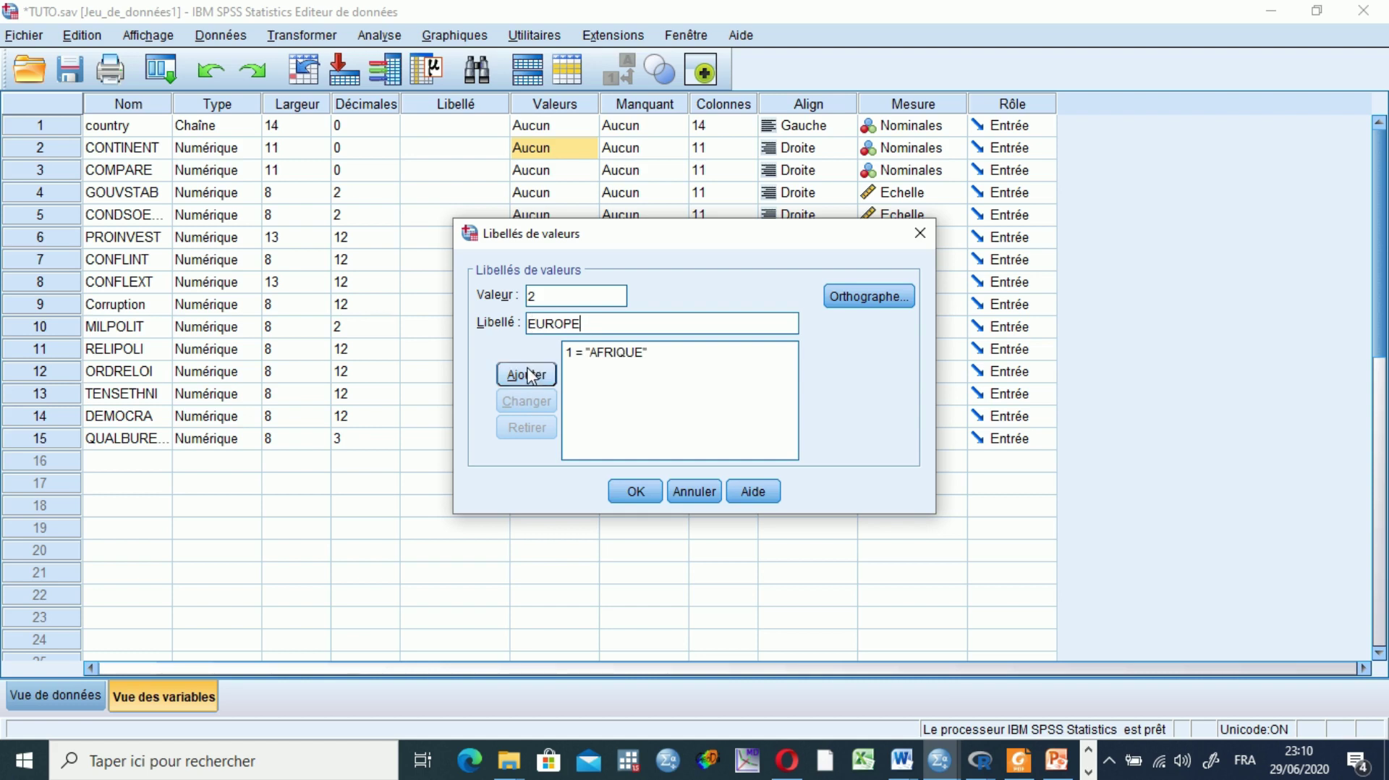
click(532, 375)
Step: Add the label AMERIQUE for value 3 of CONTINENT and apply the value labels
text(2)
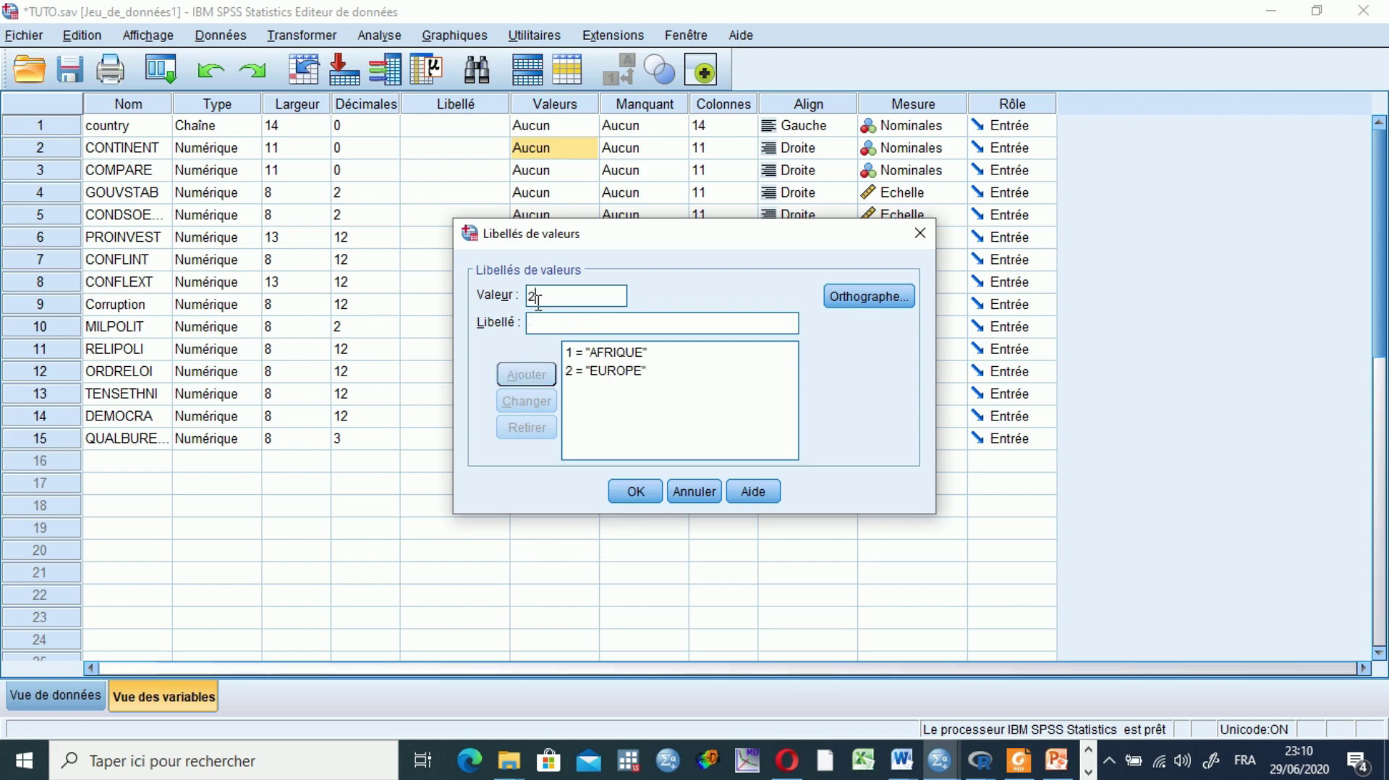
key(BackSpace)
text(3)
click(533, 324)
text(A)
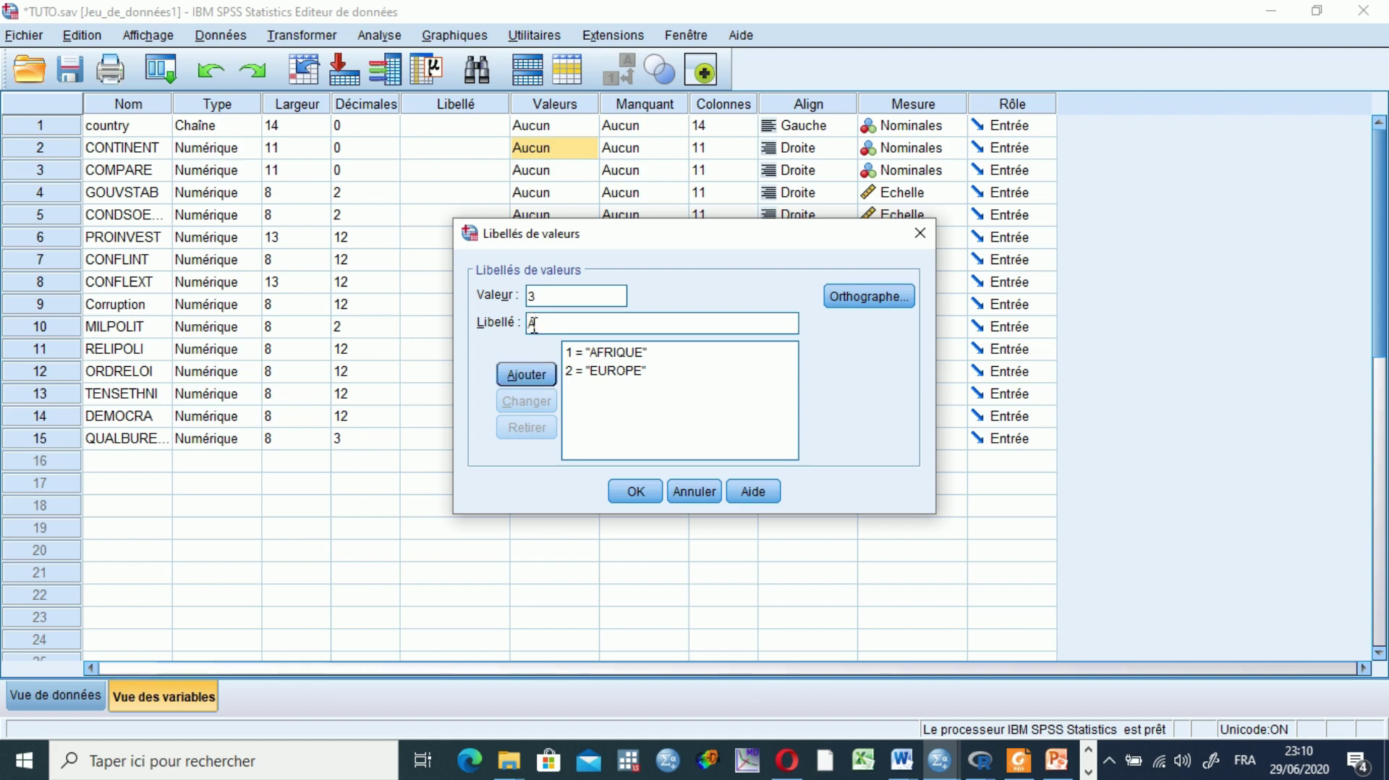
text(MERIQUE)
click(527, 375)
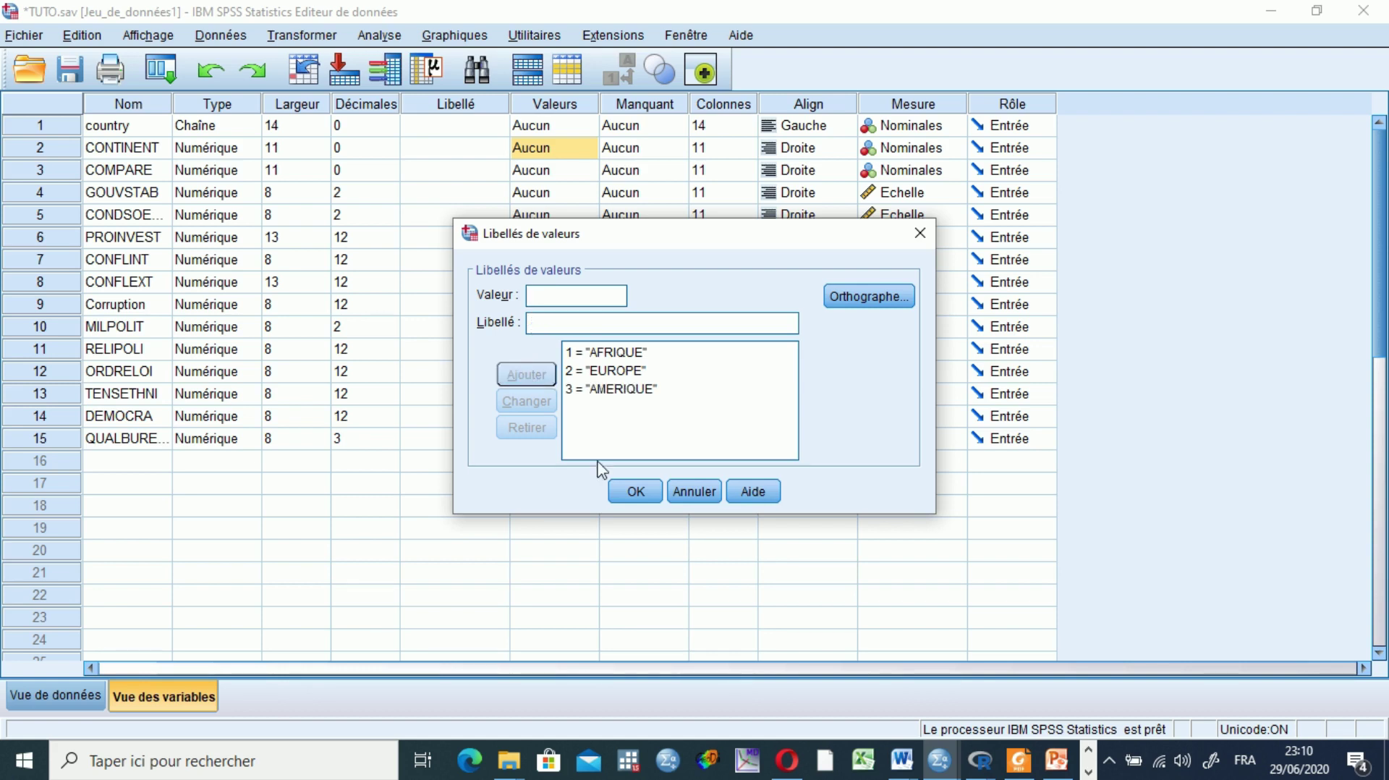
click(631, 491)
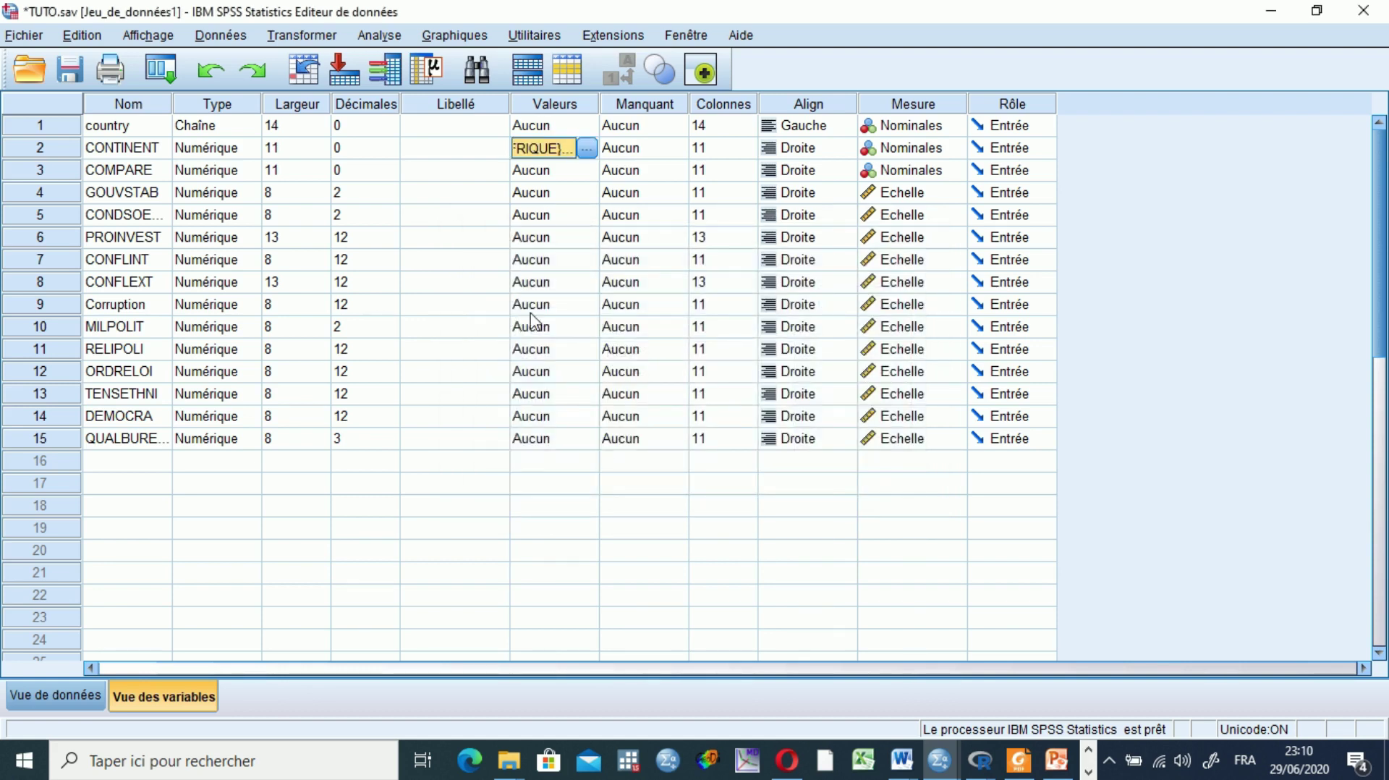
Step: Open the value labels of COMPARE and add the label AFRIQUE for value 1
click(588, 172)
click(588, 171)
click(549, 300)
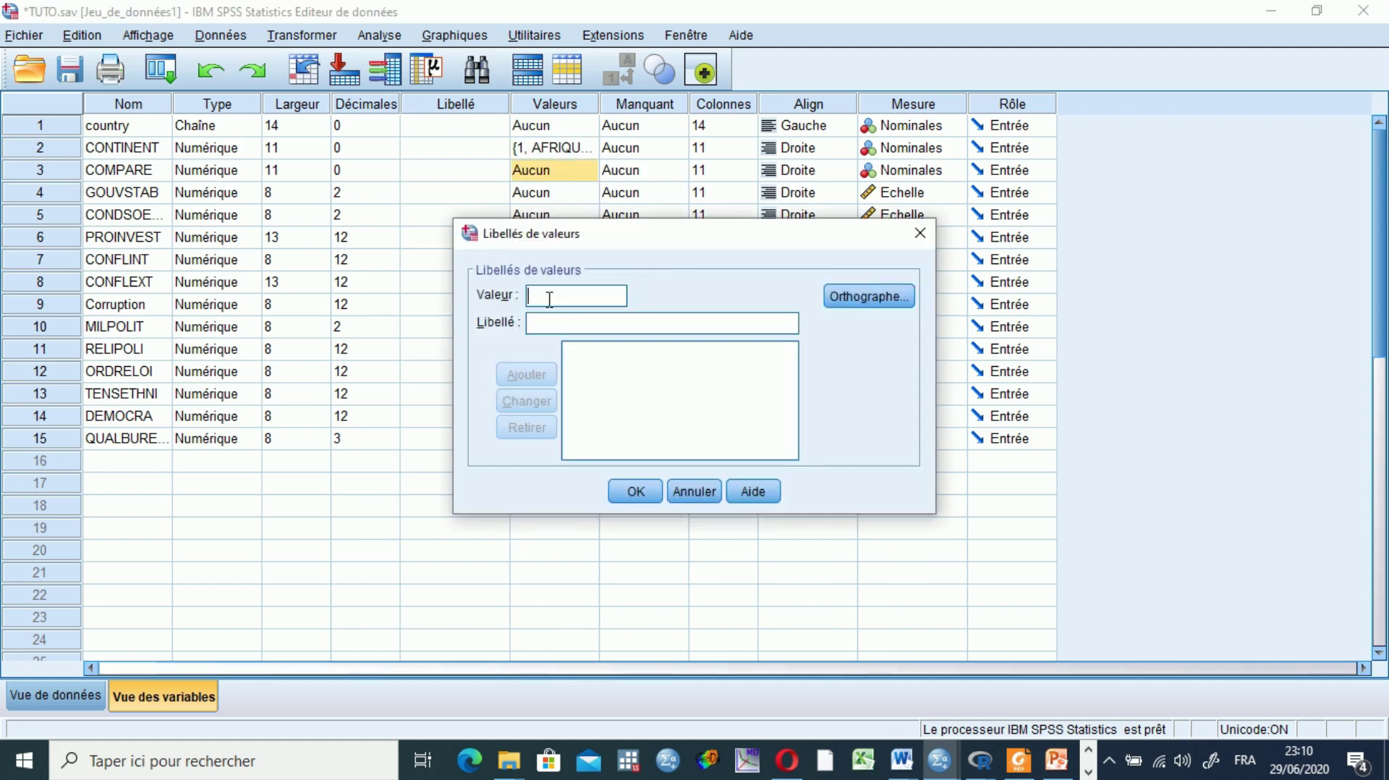
text(1)
click(539, 325)
text(AFR)
text(IQUZ)
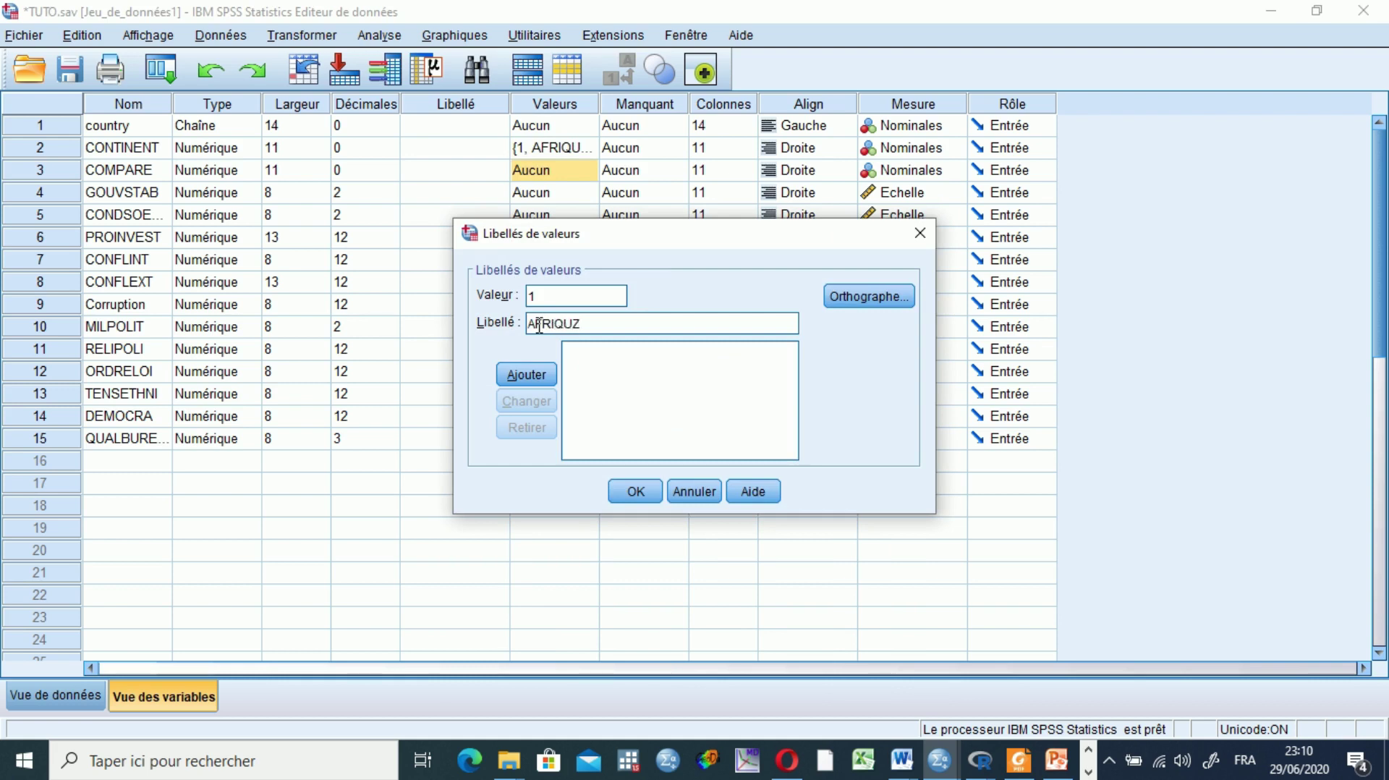
key(BackSpace)
text(E)
click(535, 374)
Step: Add the label NON AFRIQUE for value 2 of COMPARE and apply the value labels
text(2)
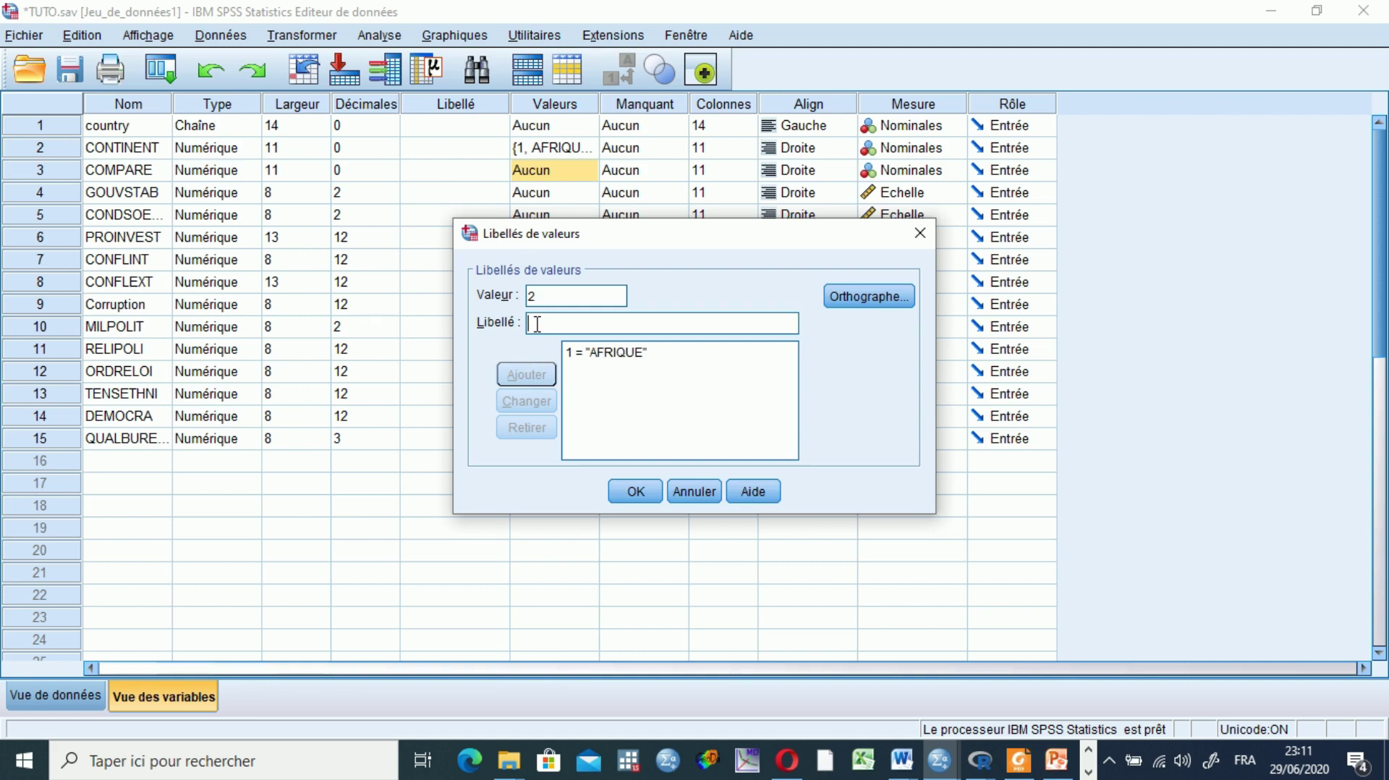
text( = "NON AFRIQUE)
click(529, 376)
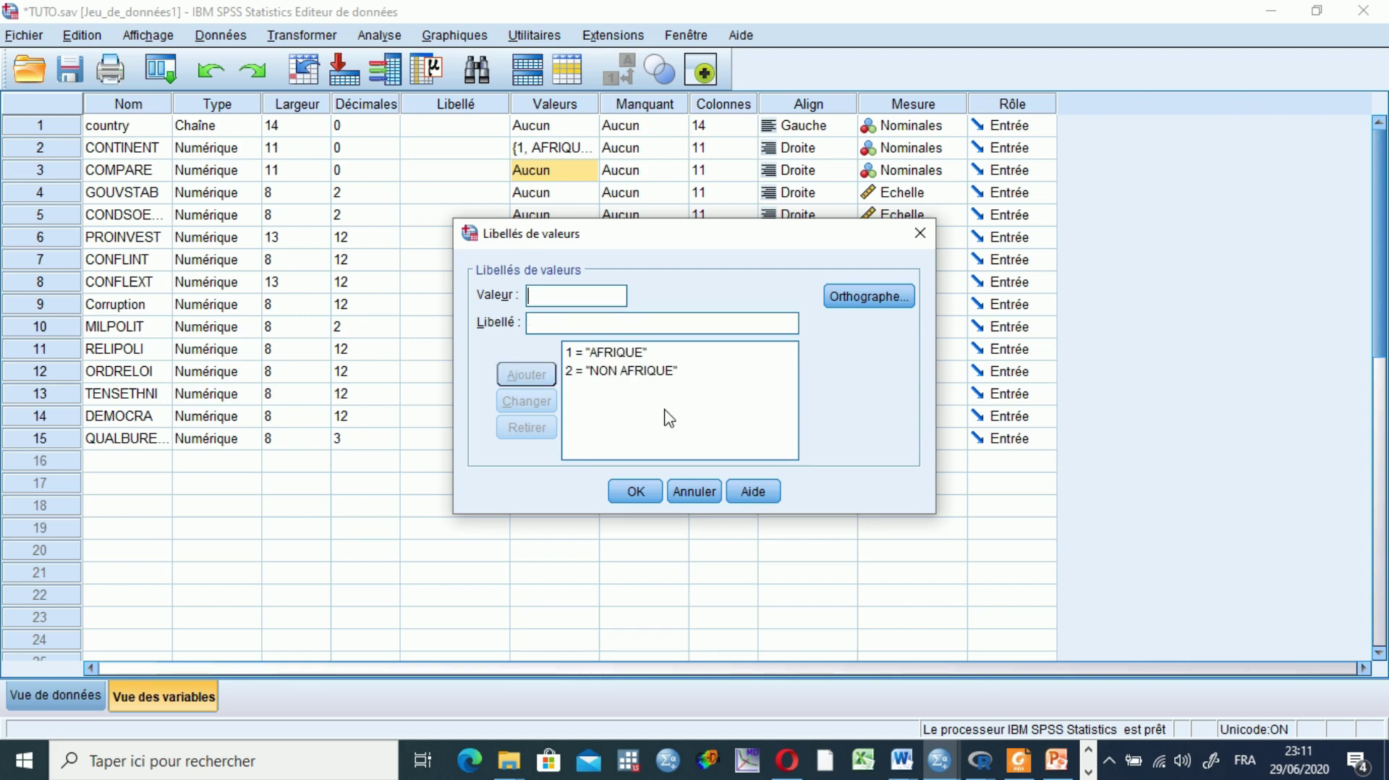
click(635, 491)
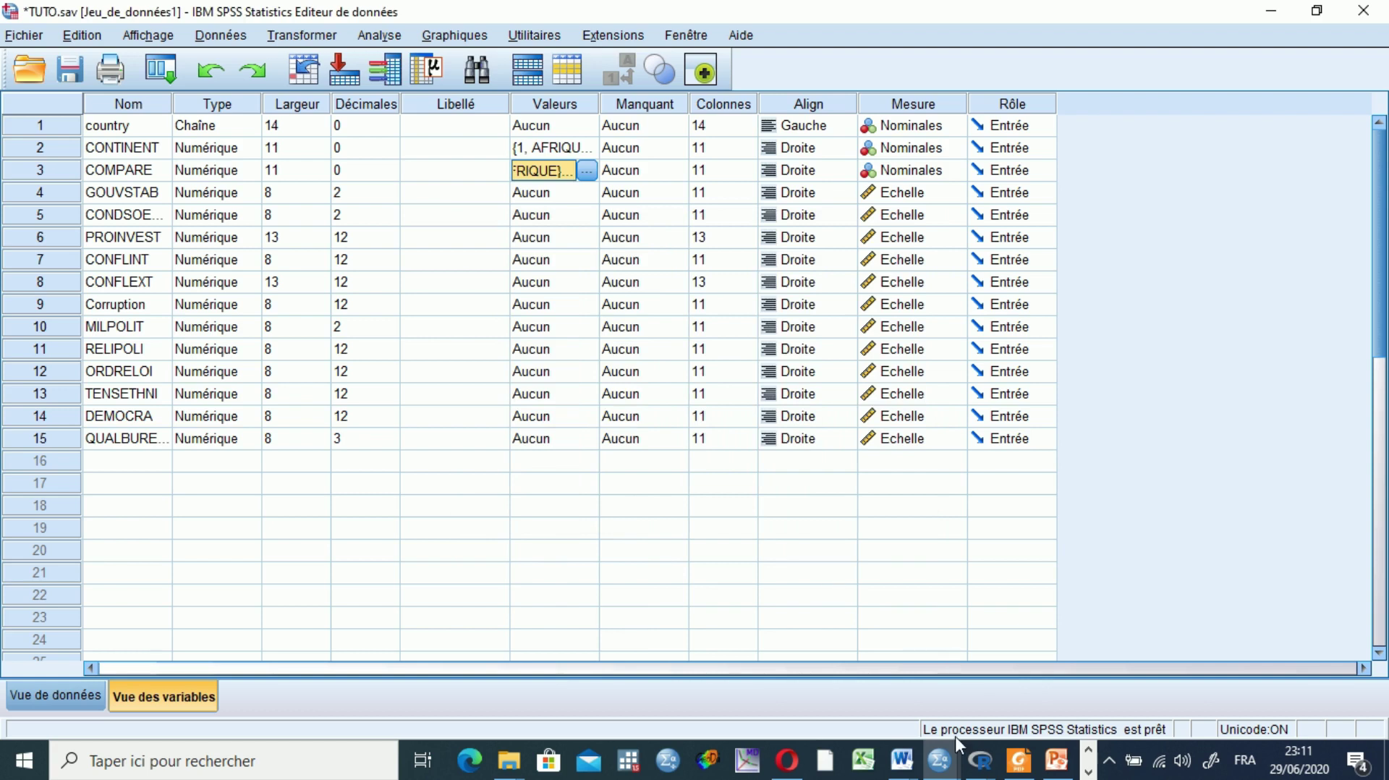
Step: Check the TUTO SPSS.sps syntax window and return to the TUTO.sav data editor
mouse_move(939, 760)
click(779, 687)
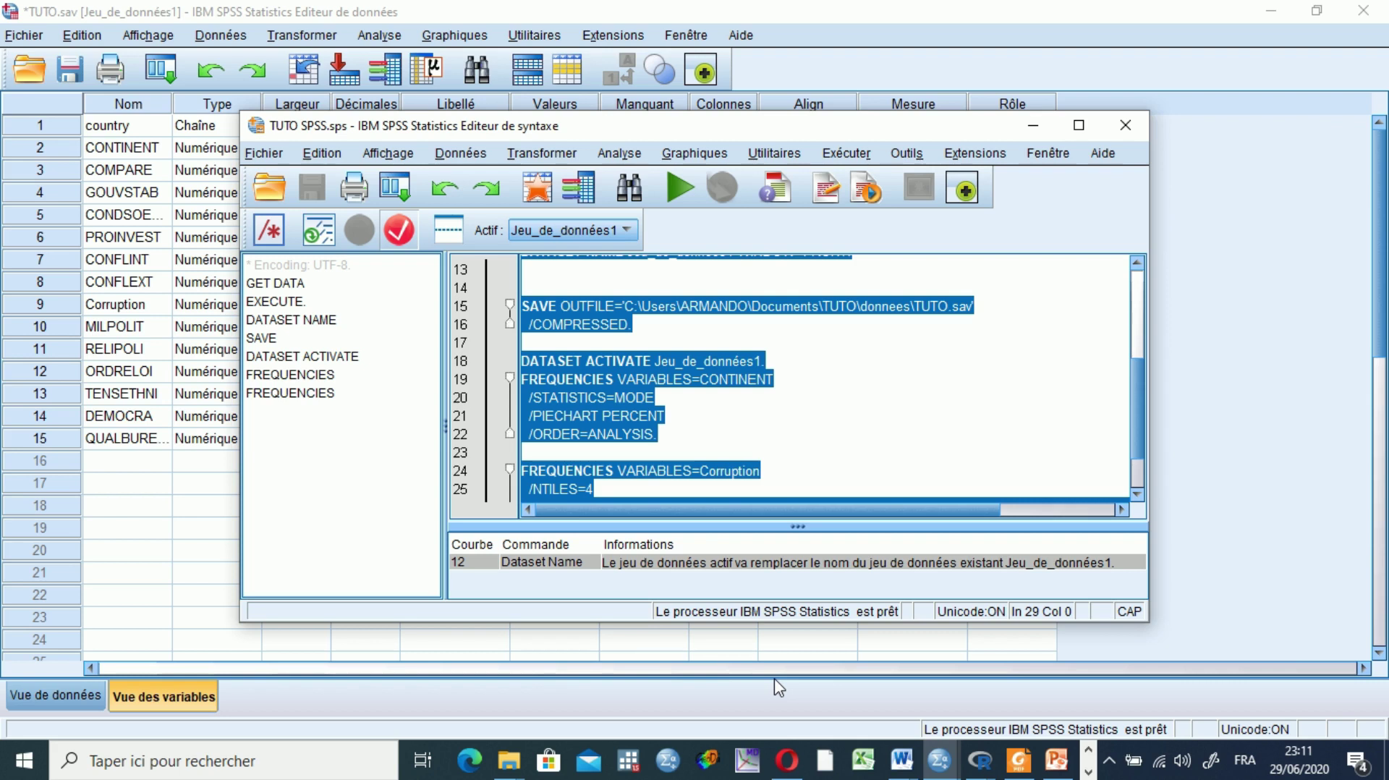
click(939, 759)
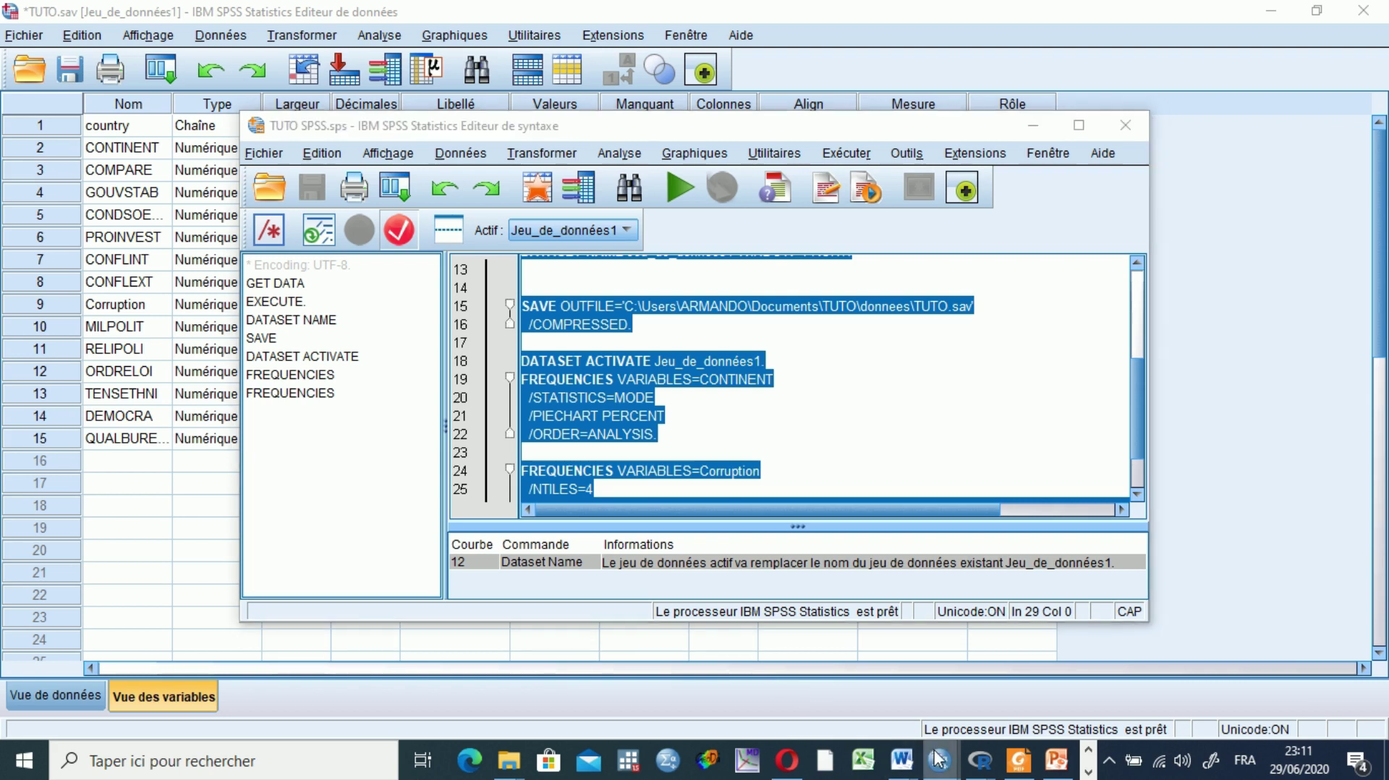
mouse_move(931, 680)
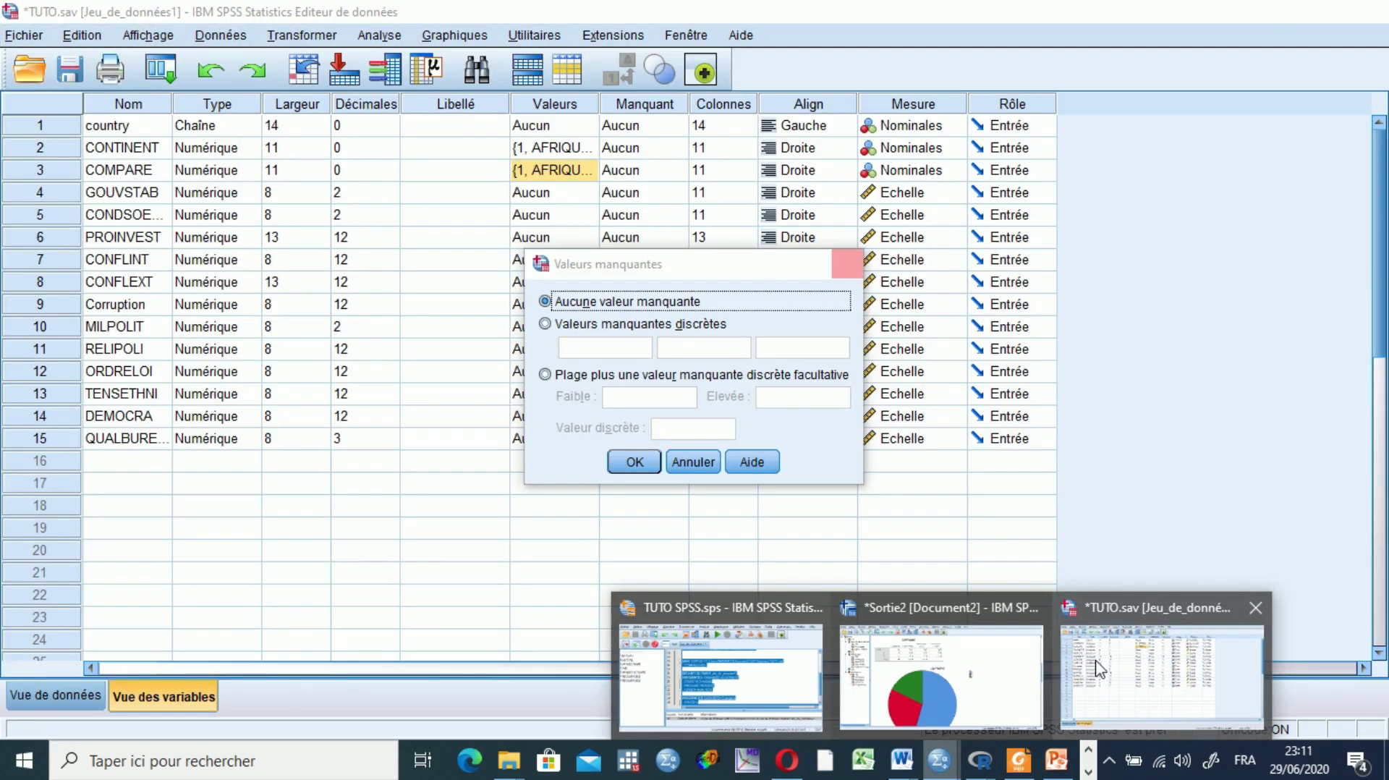
click(1098, 667)
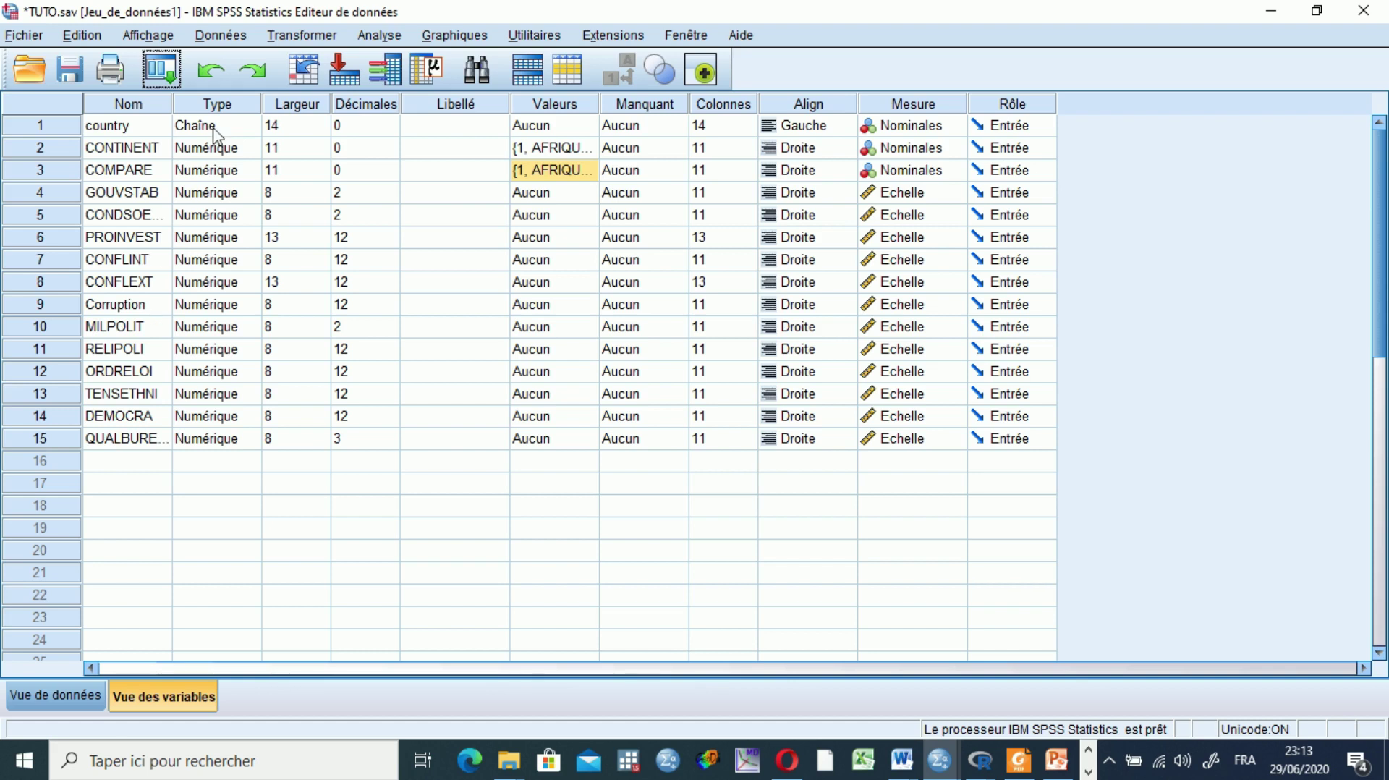
Step: Set up an Explore analysis with Corruption as the dependent variable, keeping descriptive statistics with a 95% confidence interval for the mean
click(383, 36)
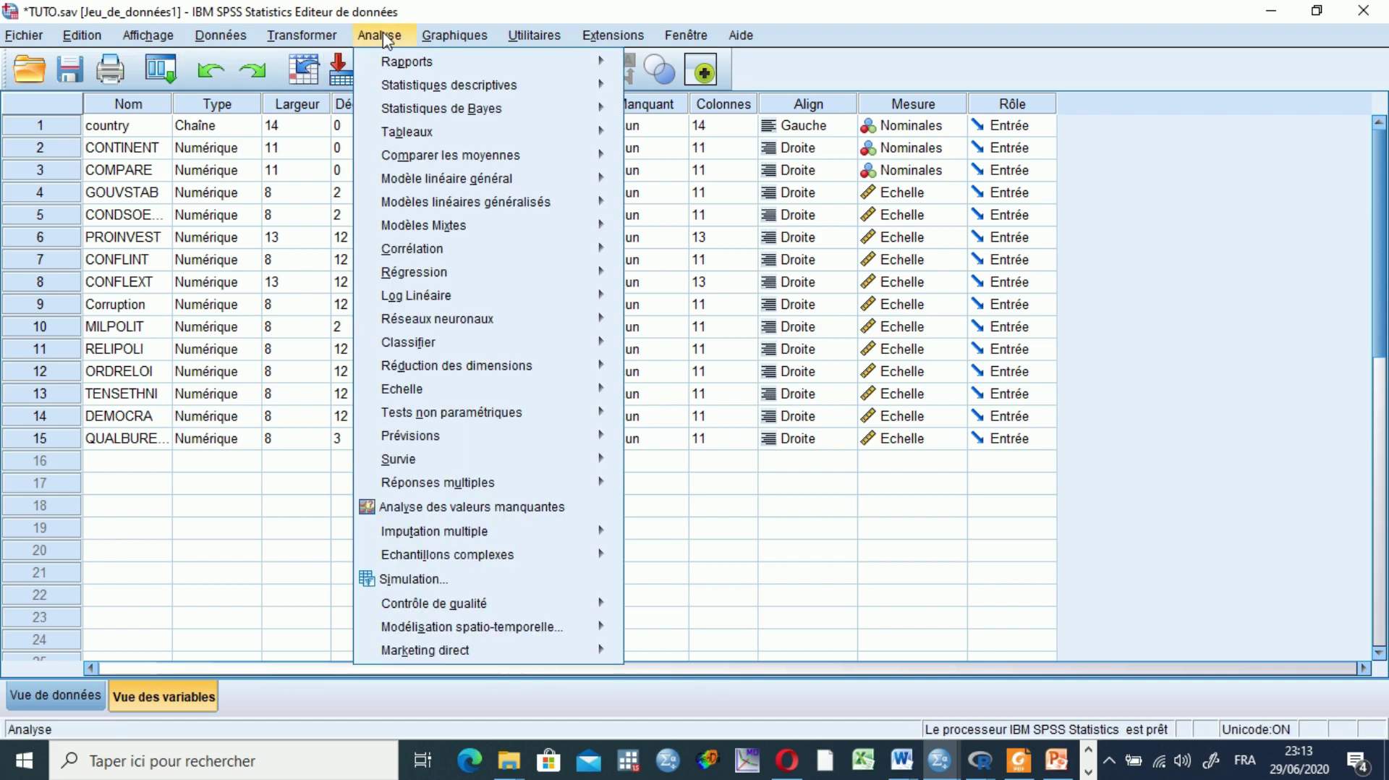
mouse_move(403, 86)
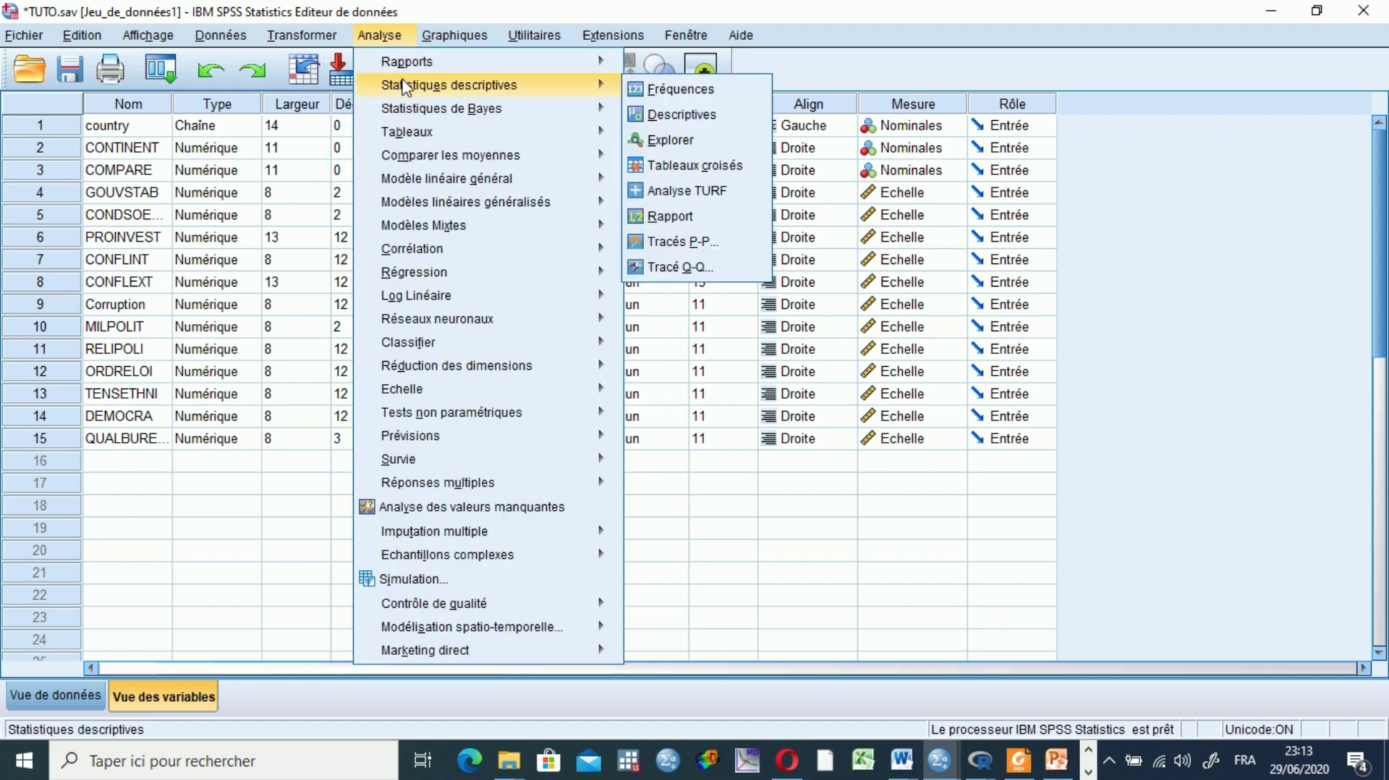
click(689, 147)
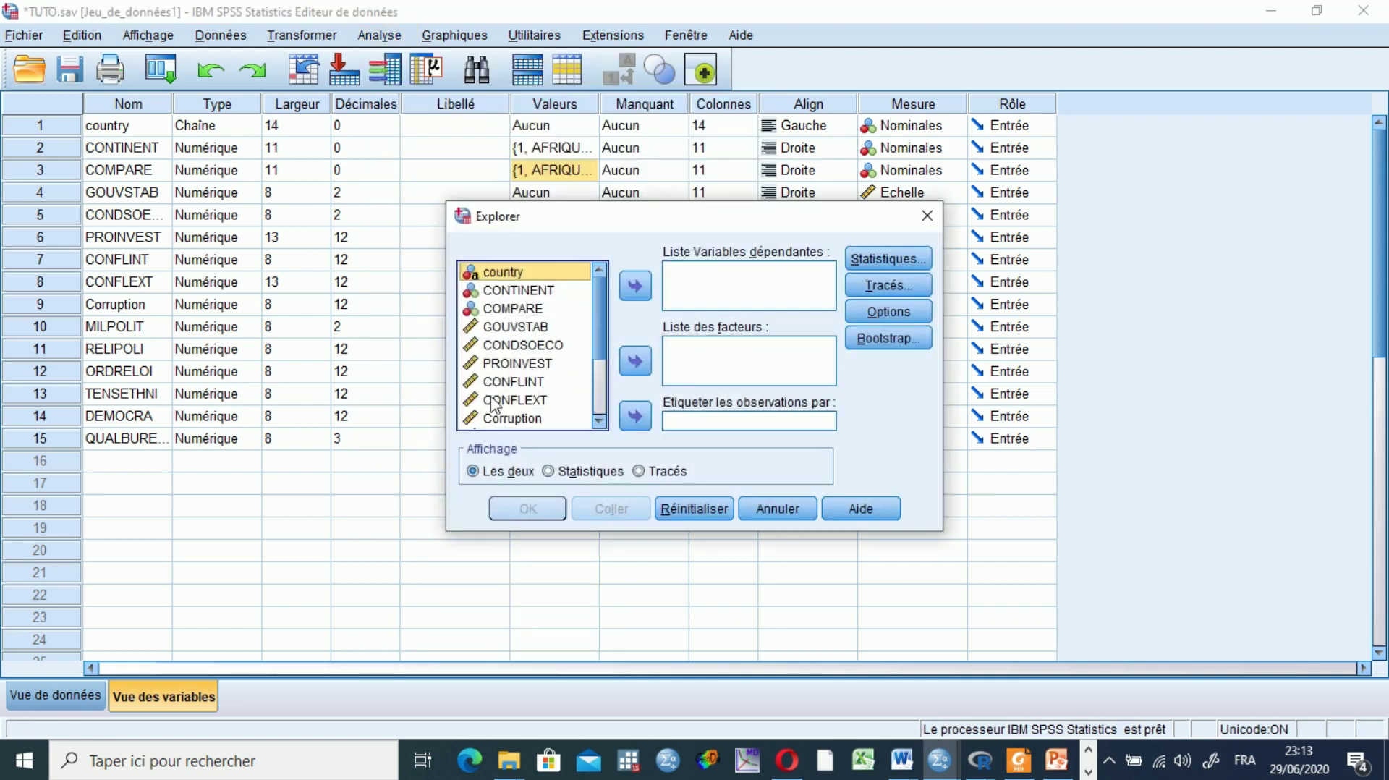
drag(598, 350, 599, 356)
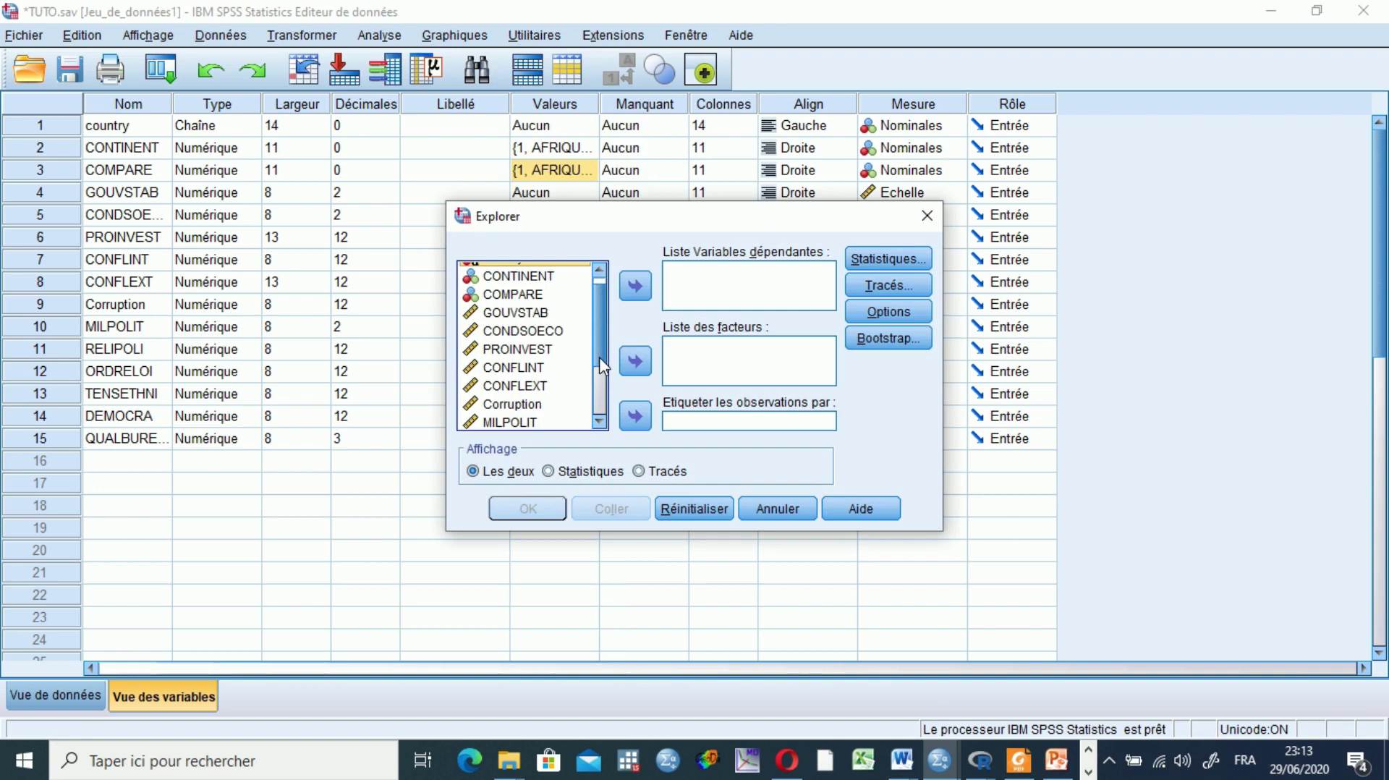
click(521, 404)
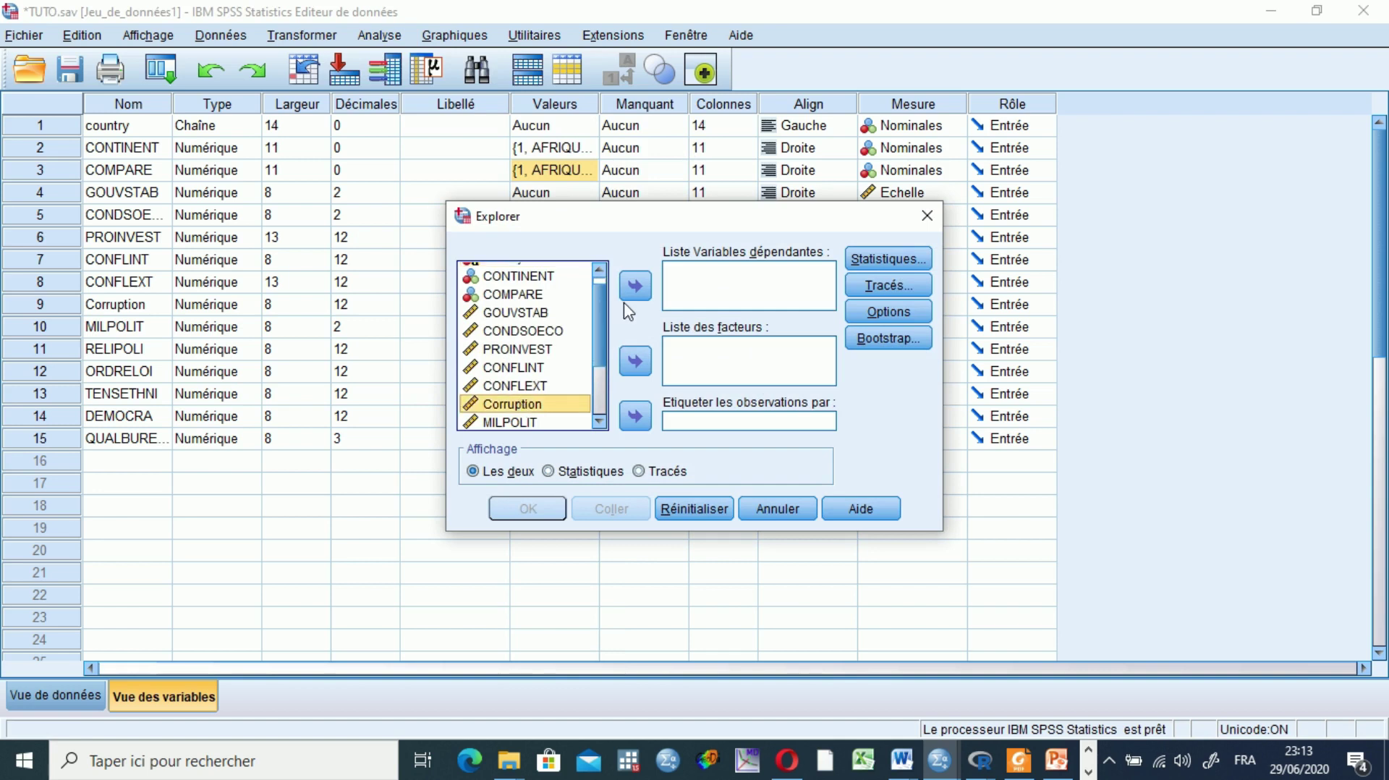
click(635, 286)
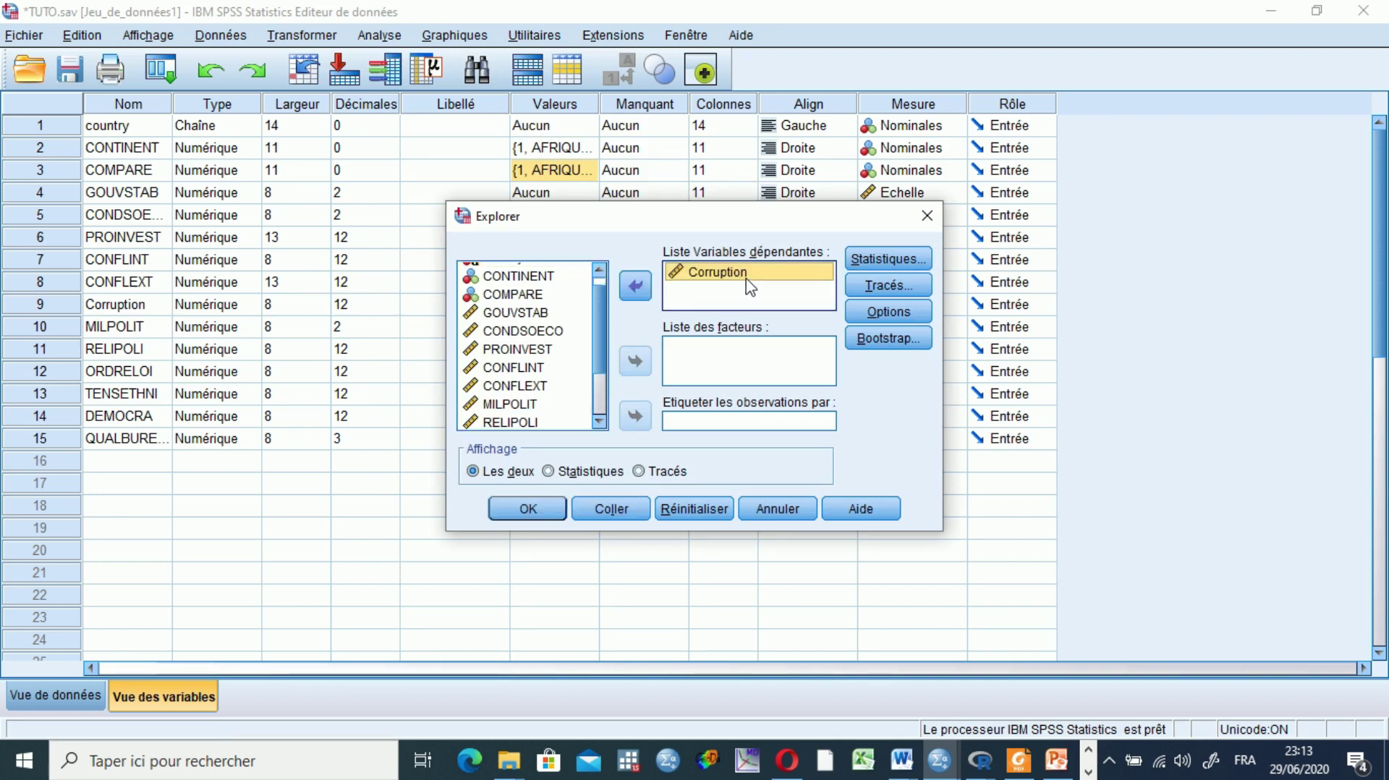
click(859, 259)
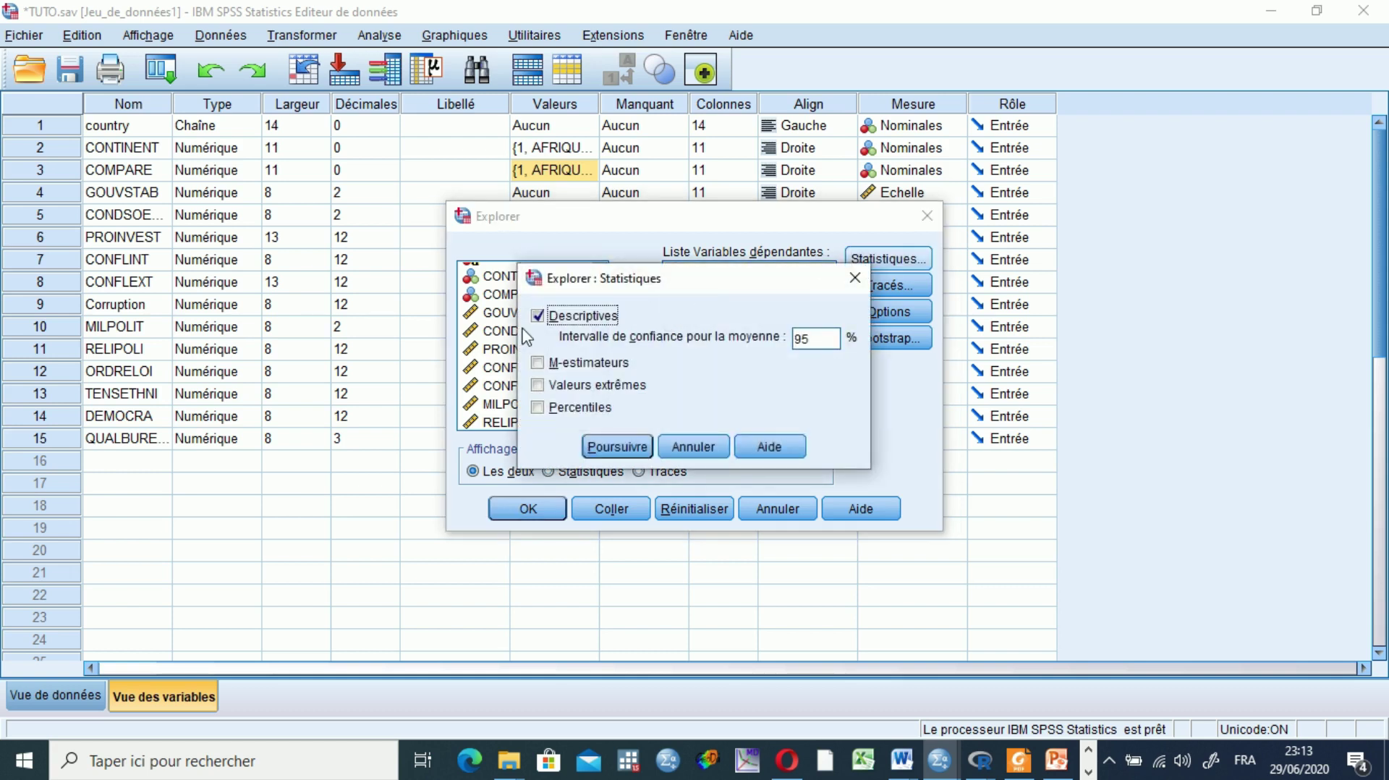
click(617, 447)
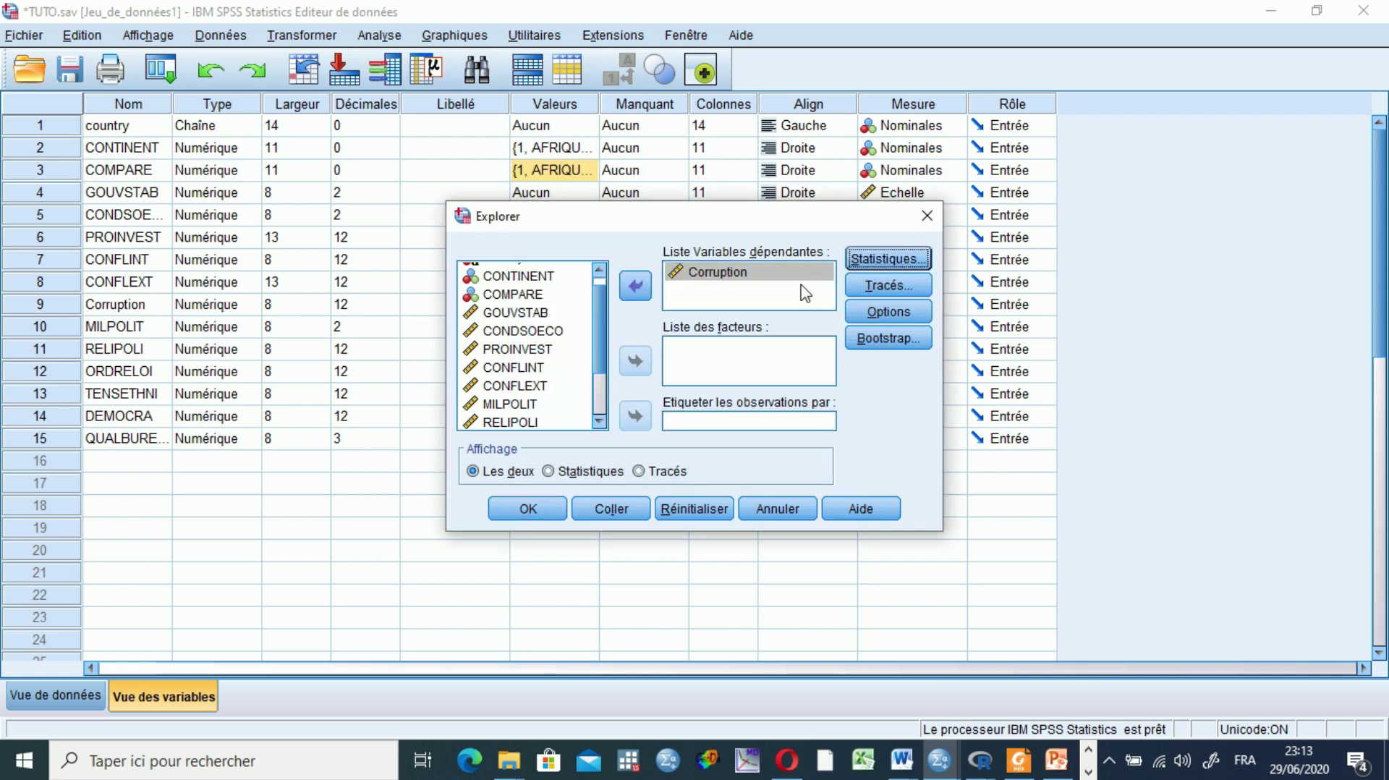
Step: Configure the Explore plots with no boxplots, no stem-and-leaf plot, and normality plots with tests
click(879, 286)
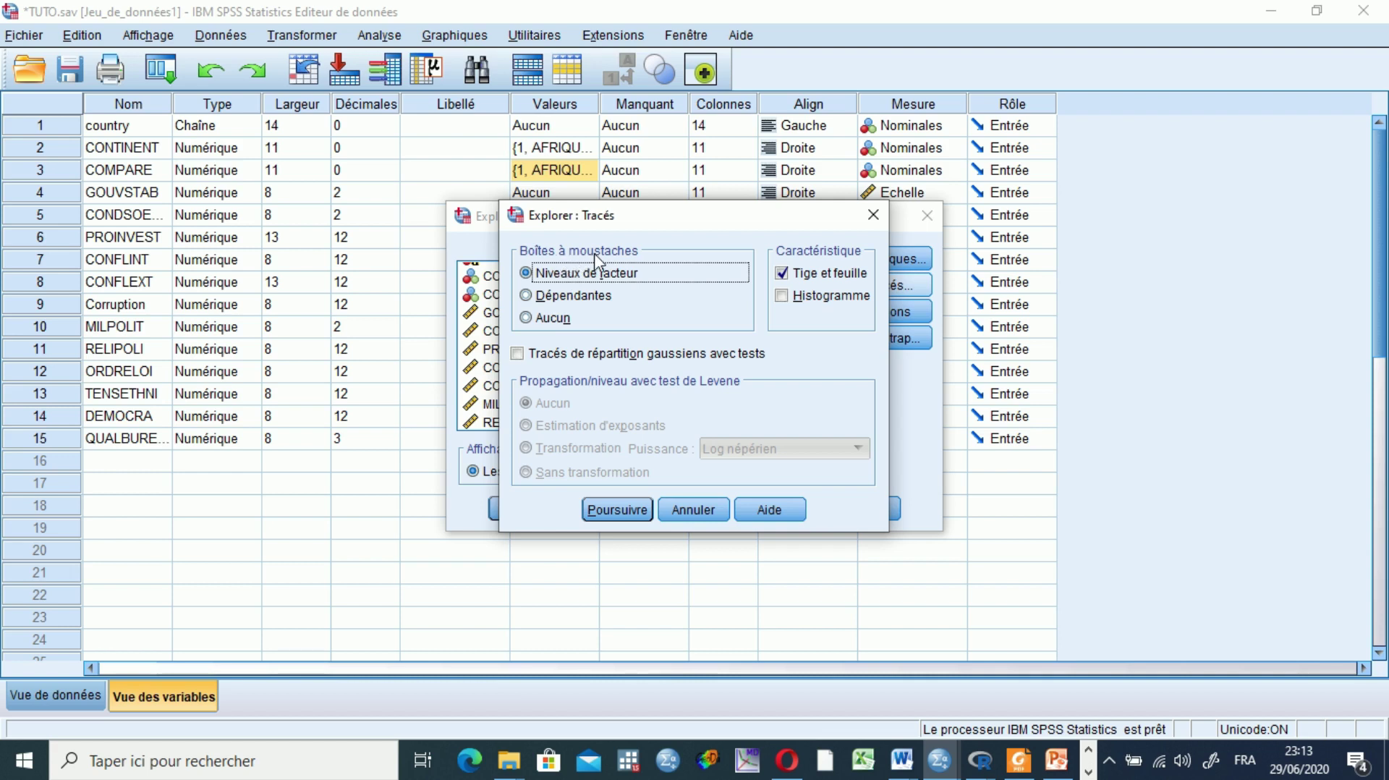
click(528, 322)
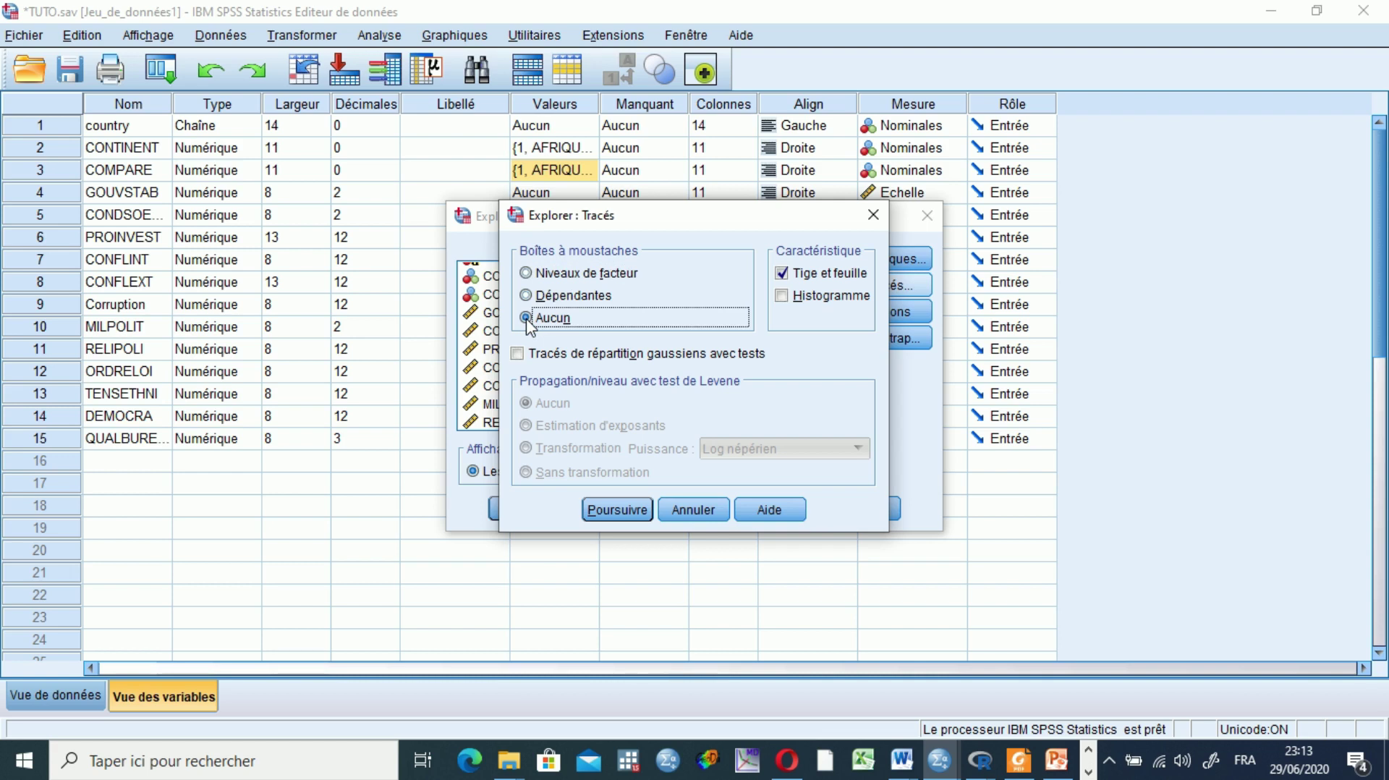
click(518, 354)
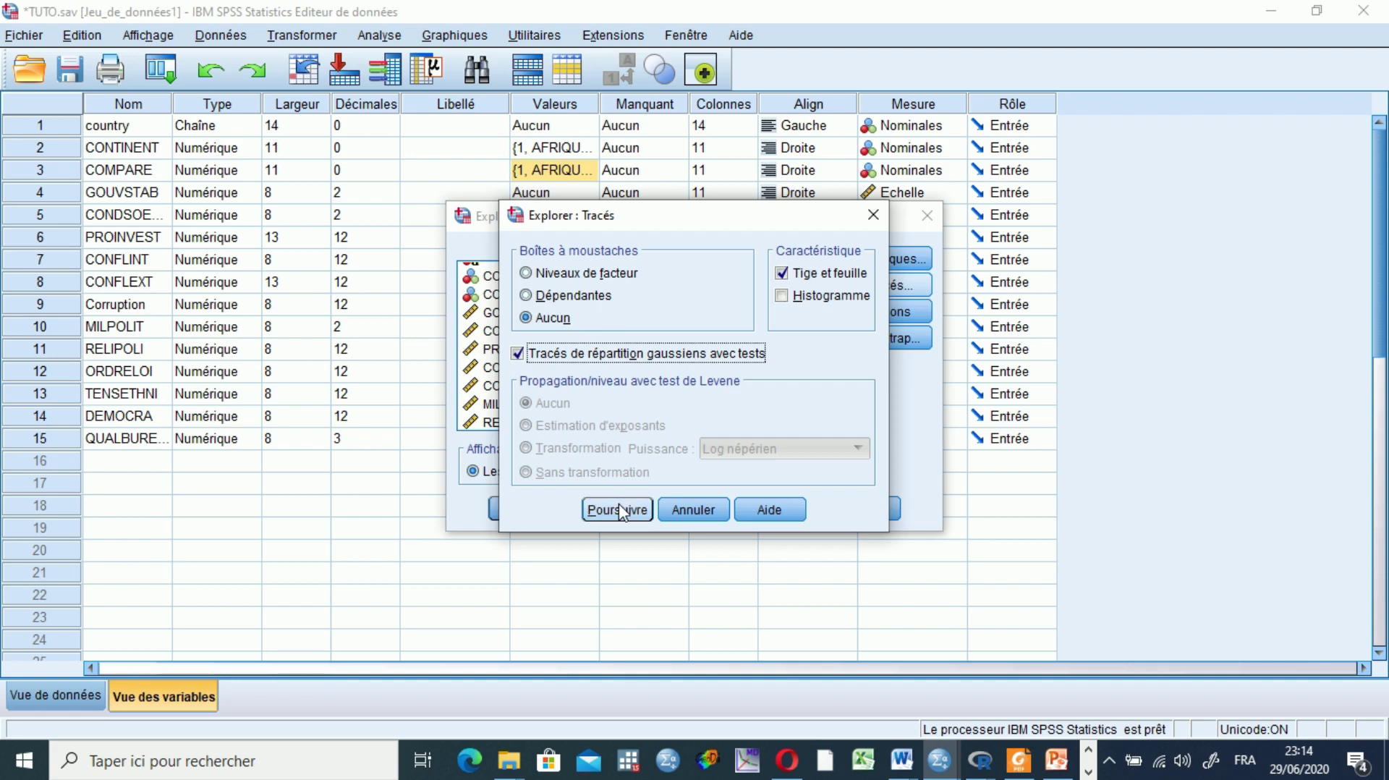
click(794, 275)
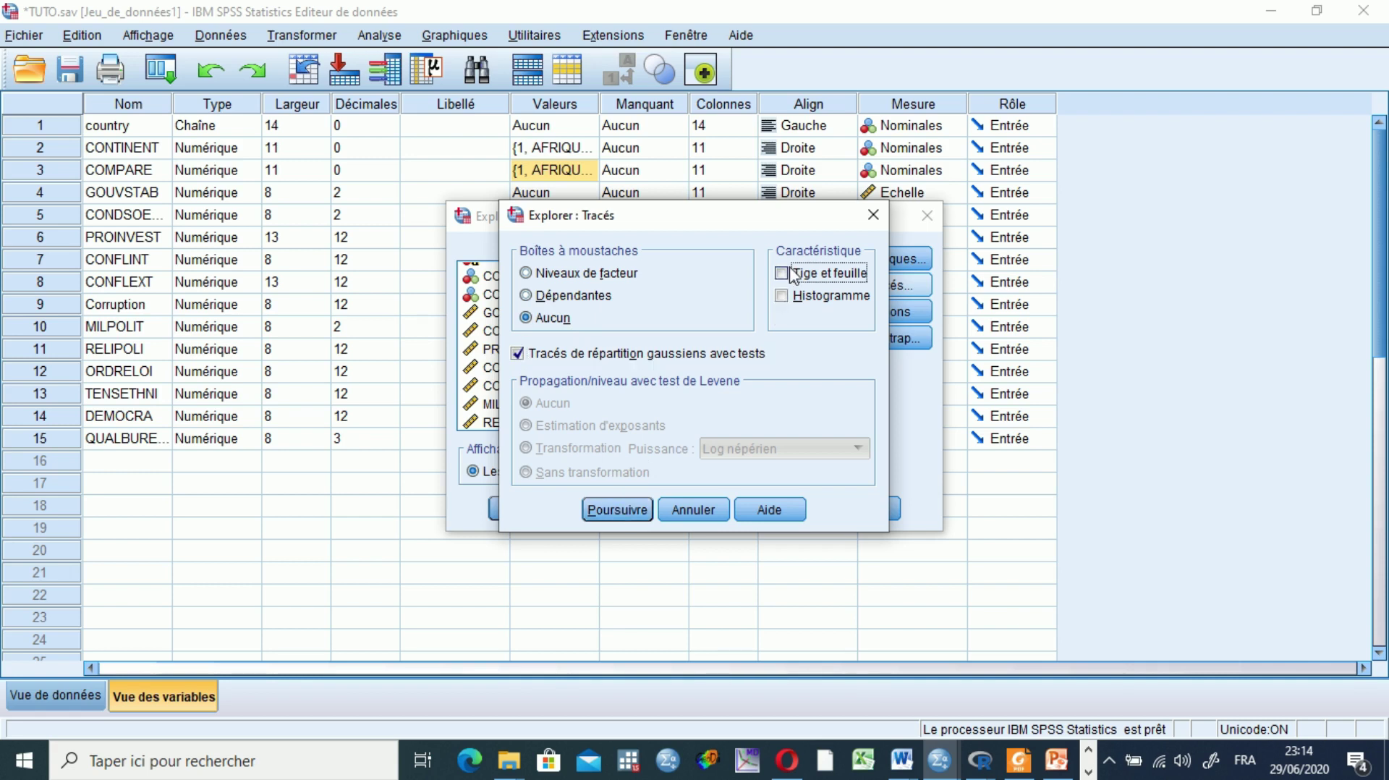
click(616, 510)
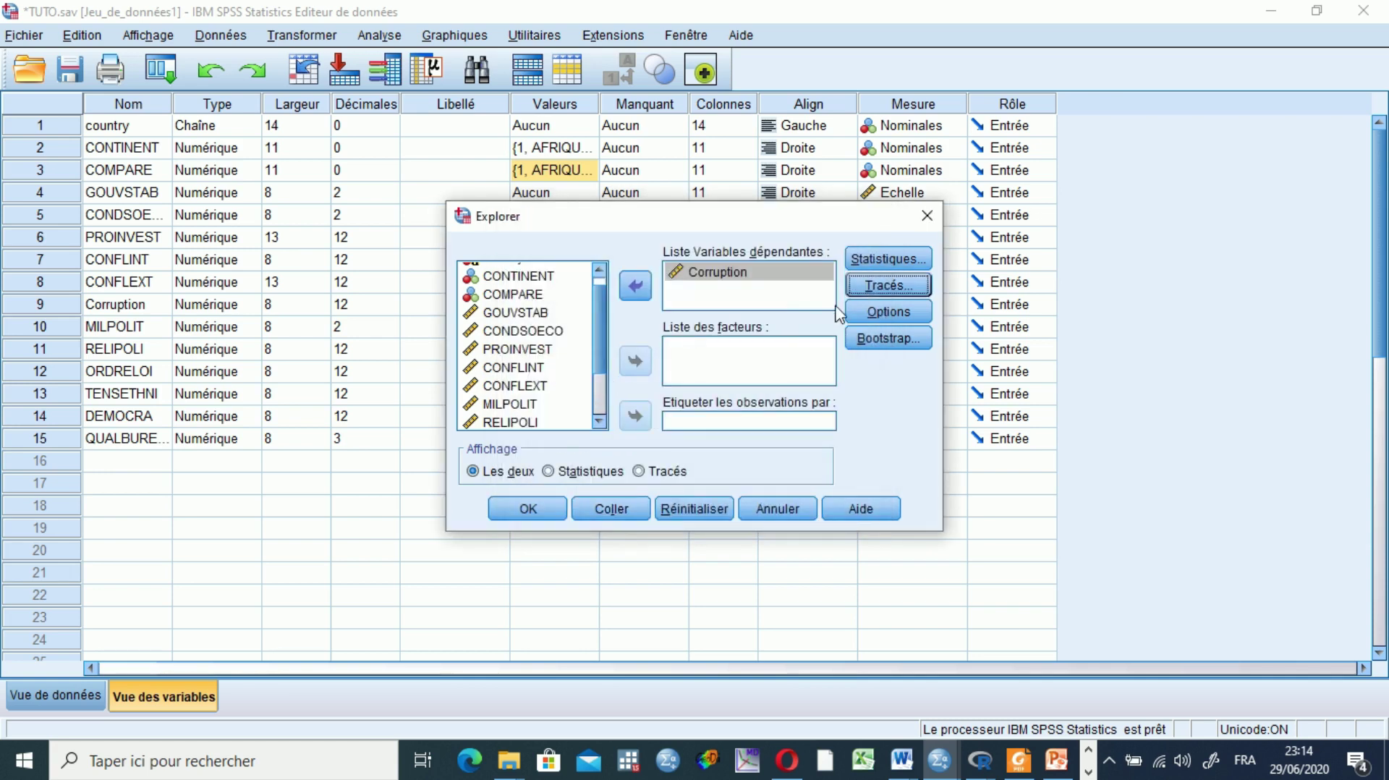
Step: Run the Explore analysis with incomplete observations excluded and bring the normality tests table into view
click(872, 312)
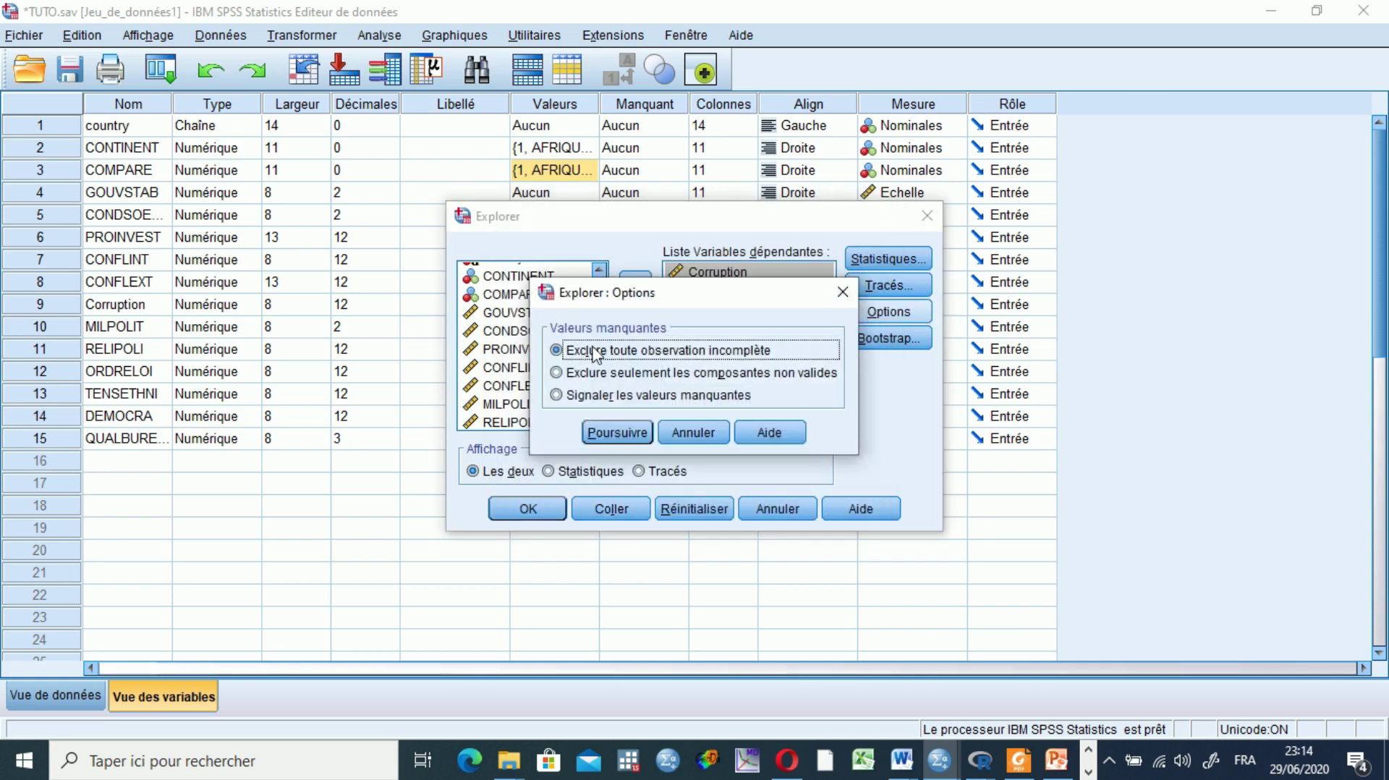
click(617, 432)
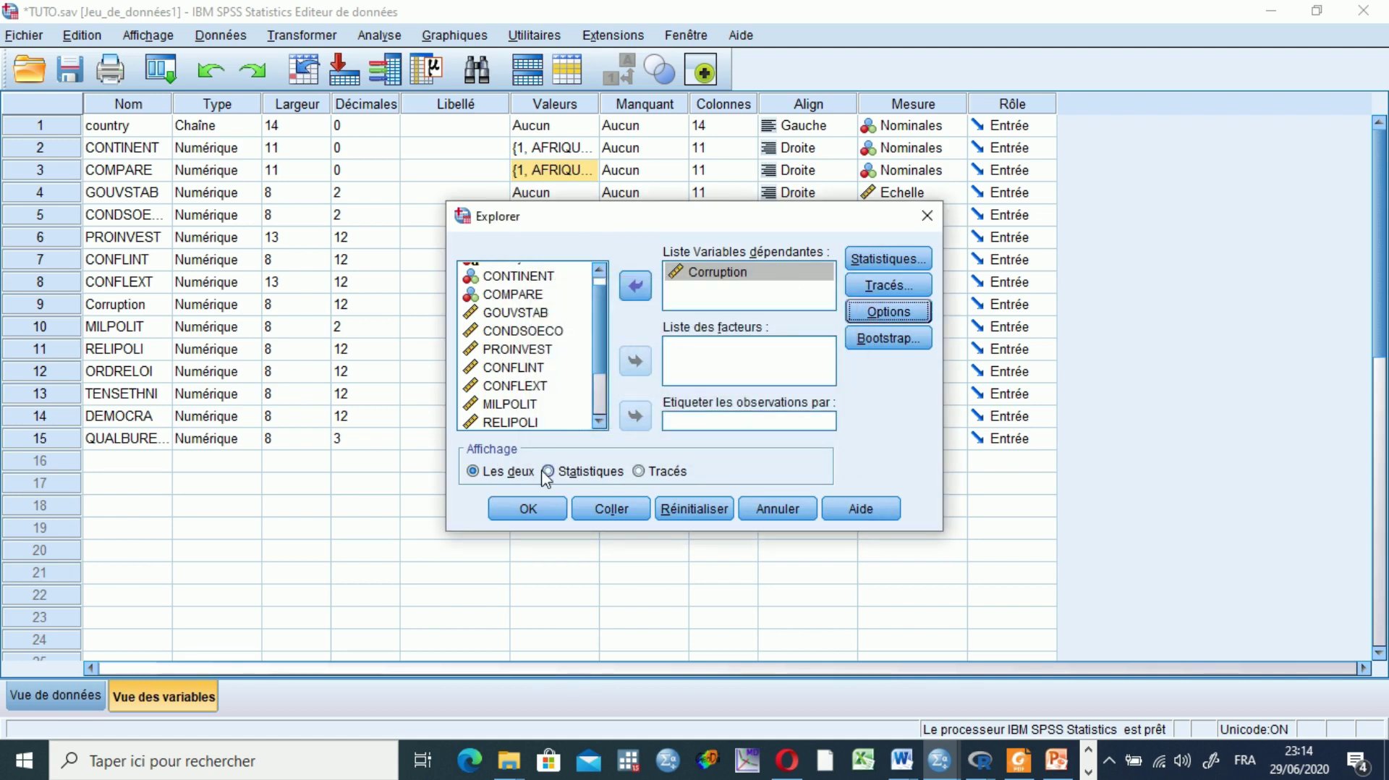
click(544, 511)
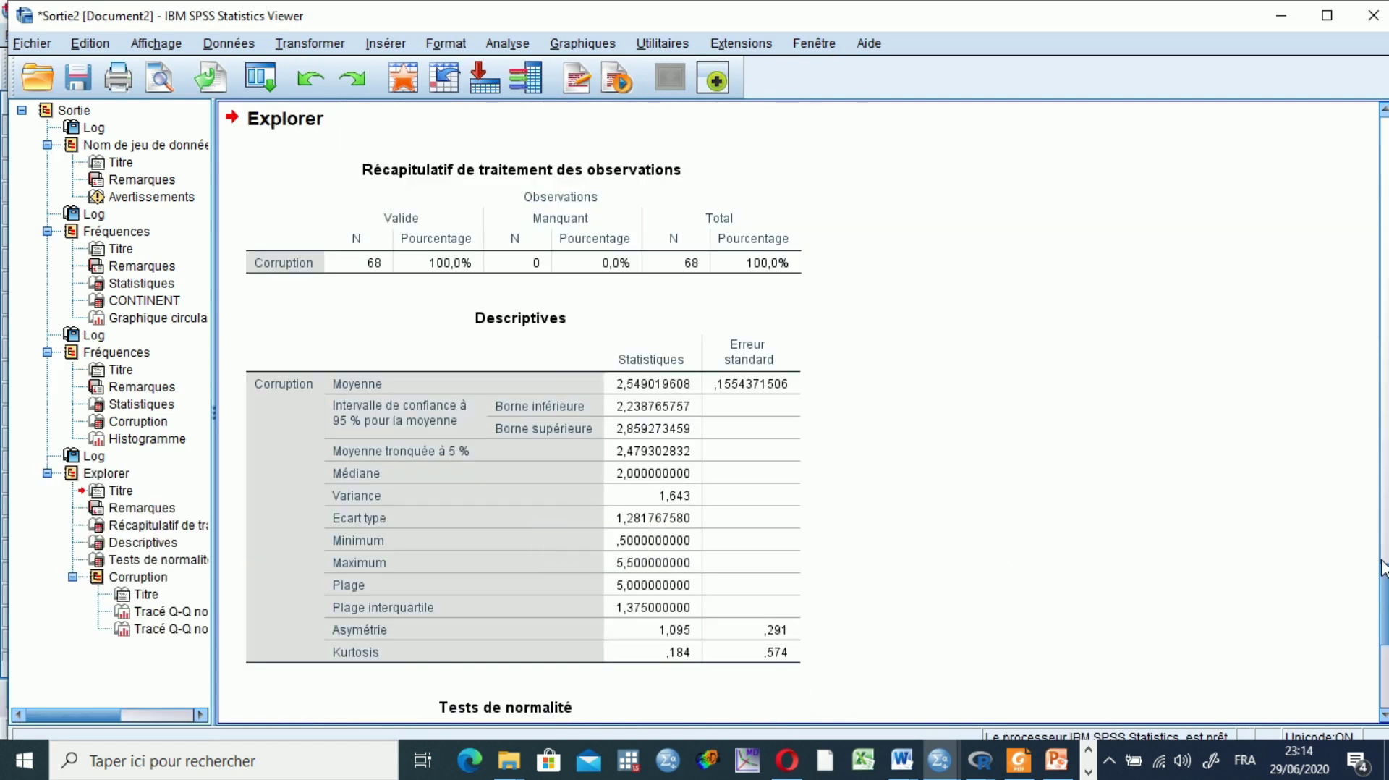
drag(1381, 568, 1384, 631)
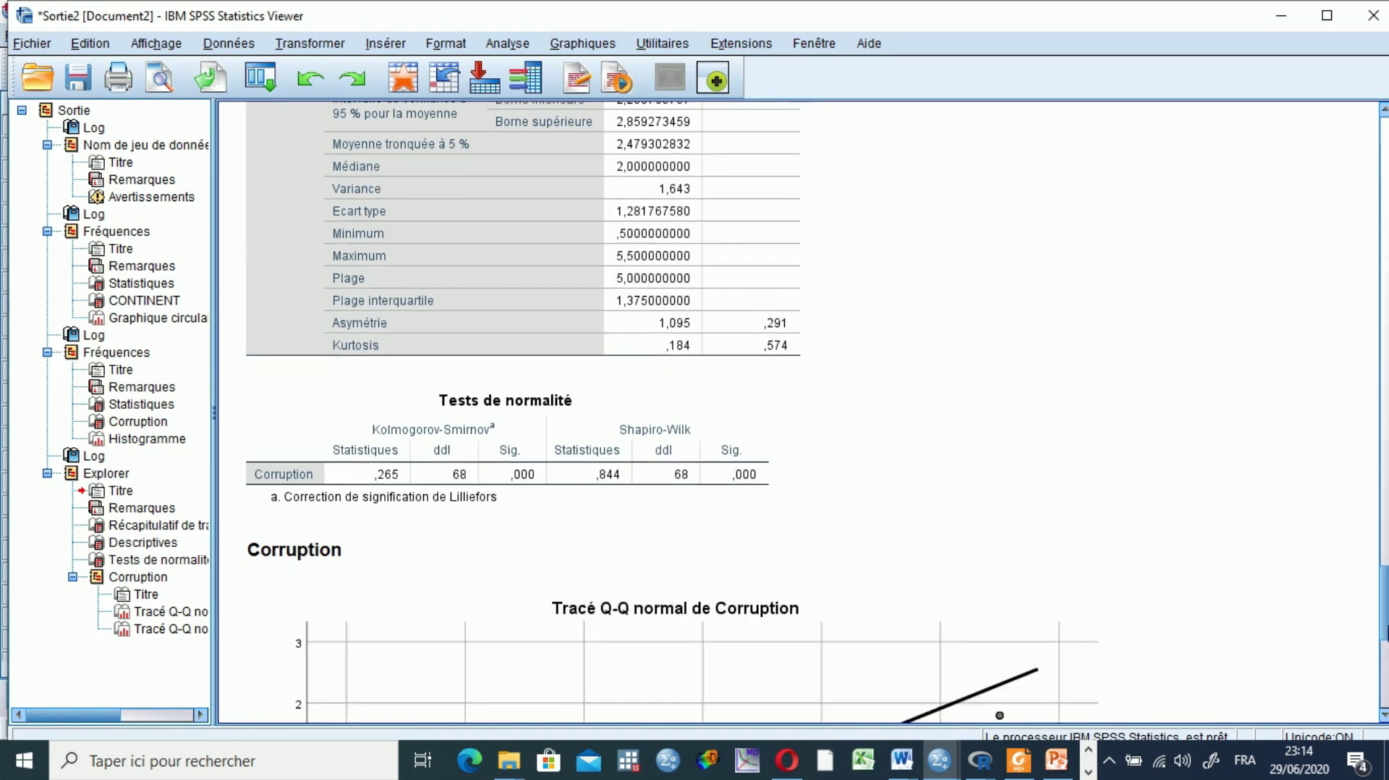
click(512, 431)
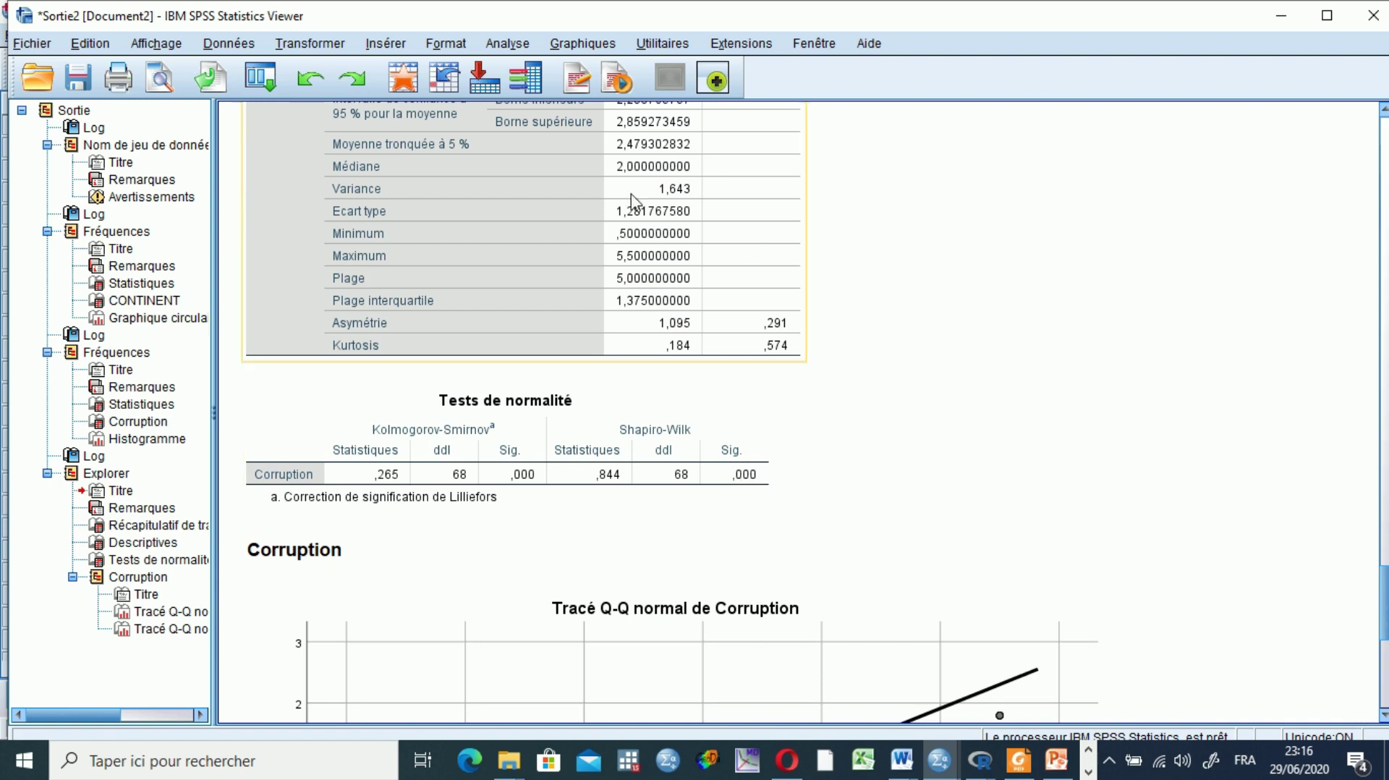
Step: Set up a one-sample t-test on Corruption with a test value of 3
click(503, 45)
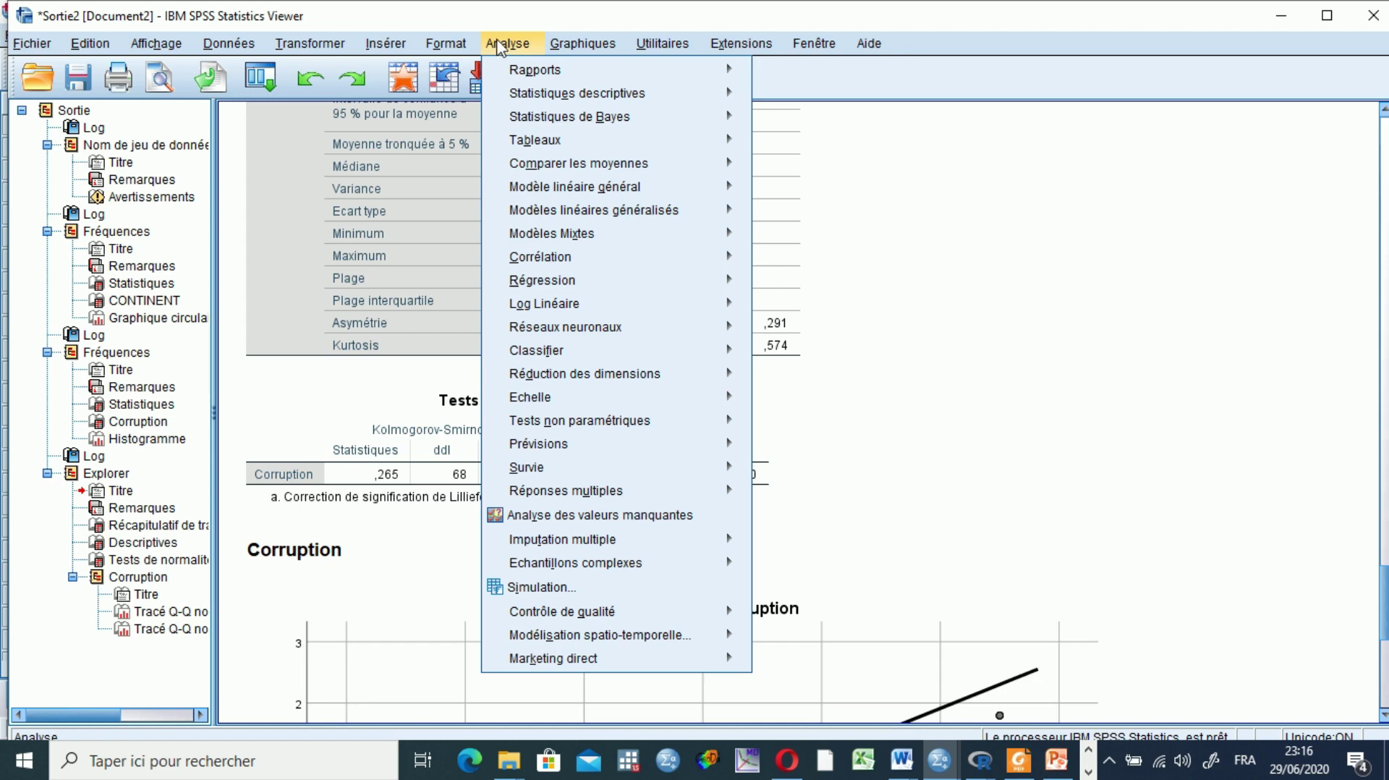
mouse_move(543, 163)
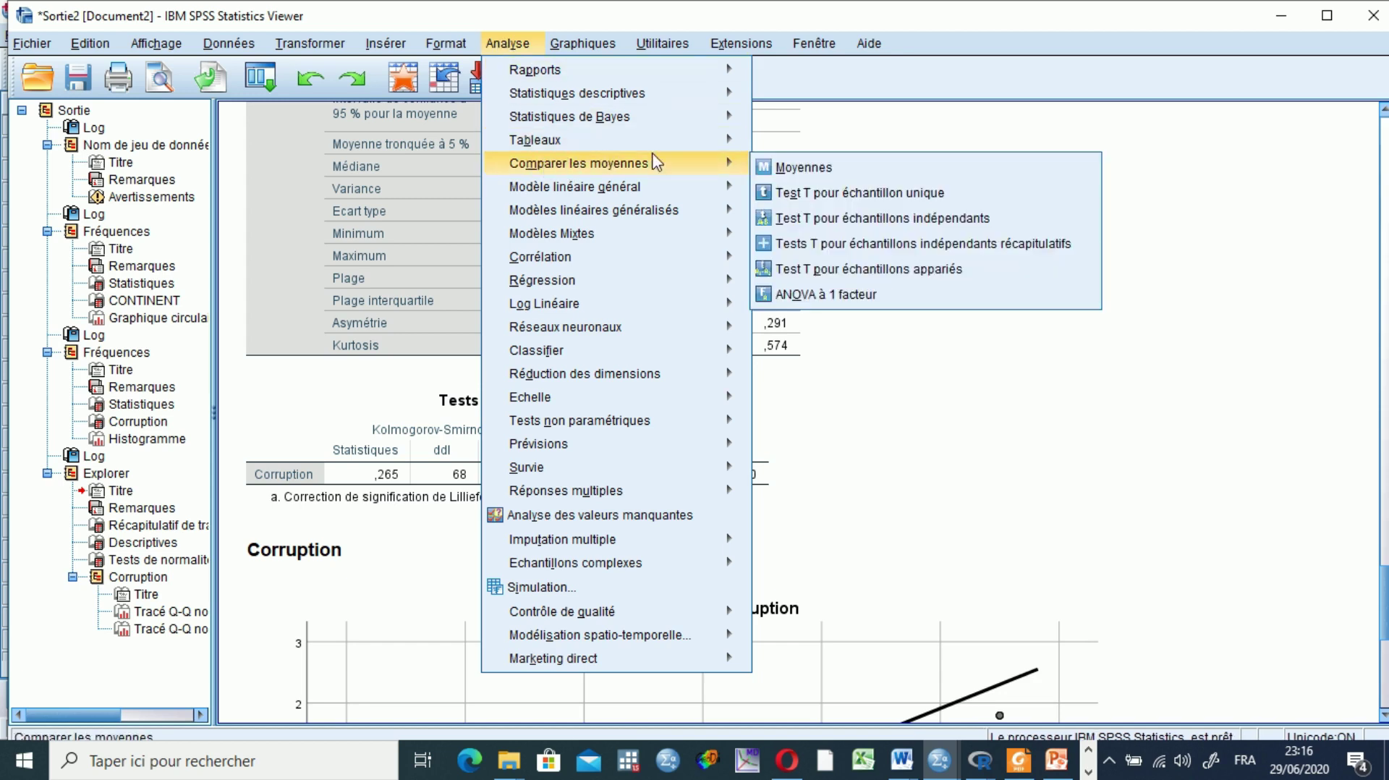
click(861, 195)
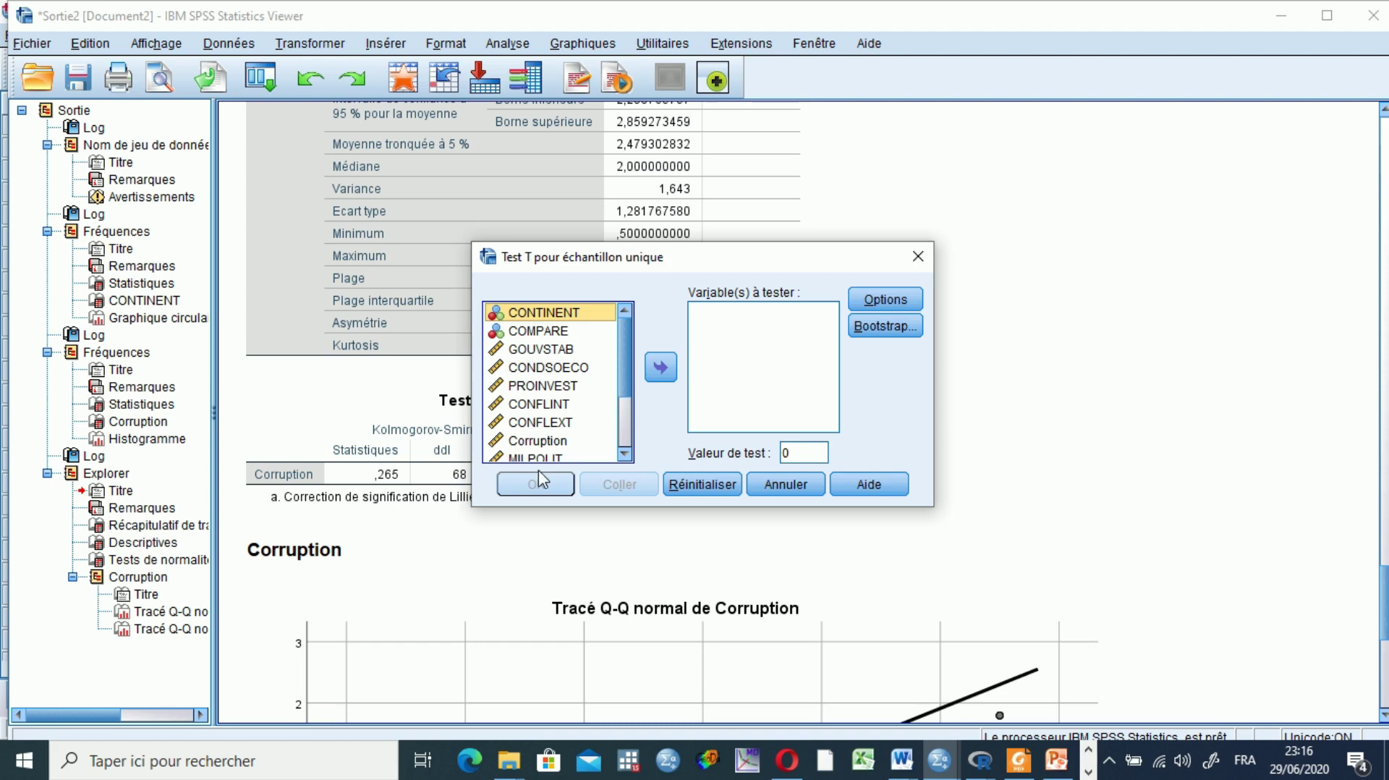
click(536, 443)
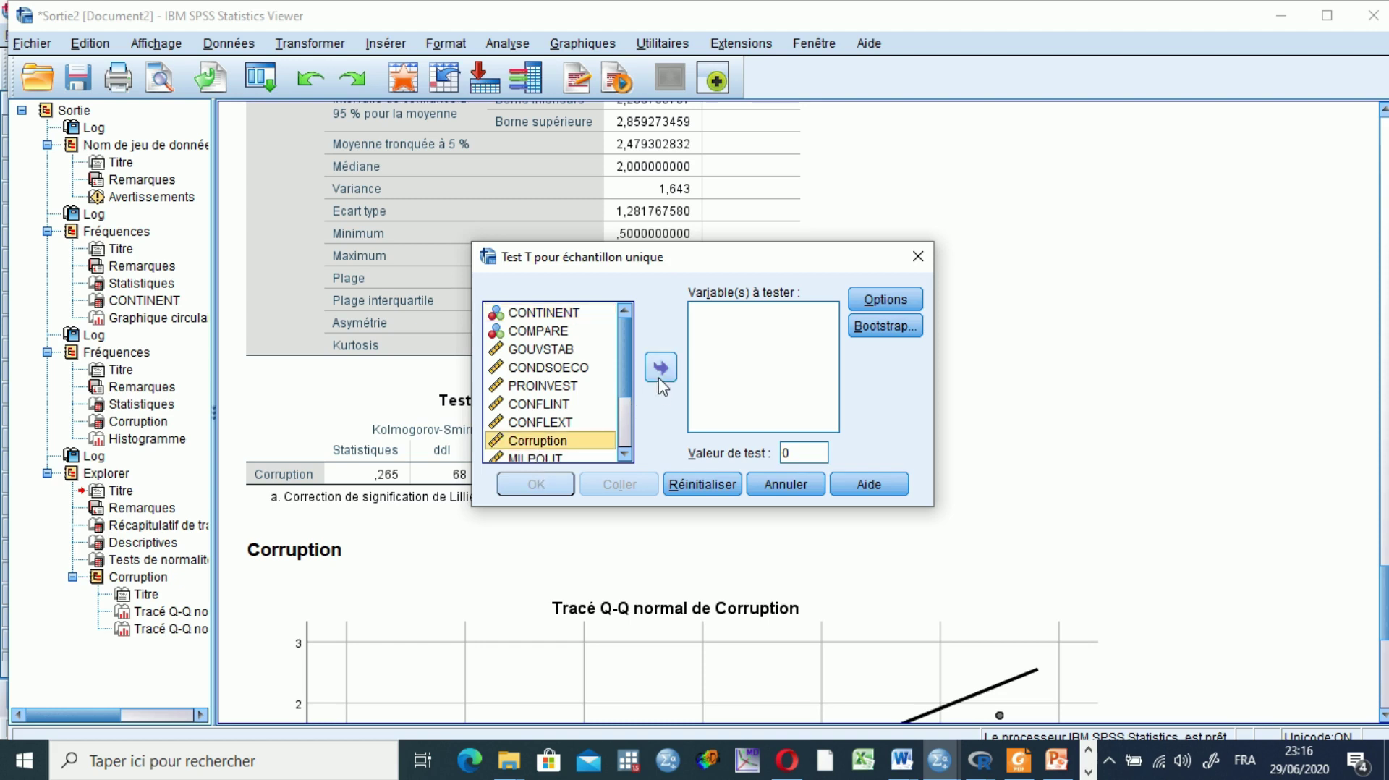
click(661, 367)
double_click(795, 455)
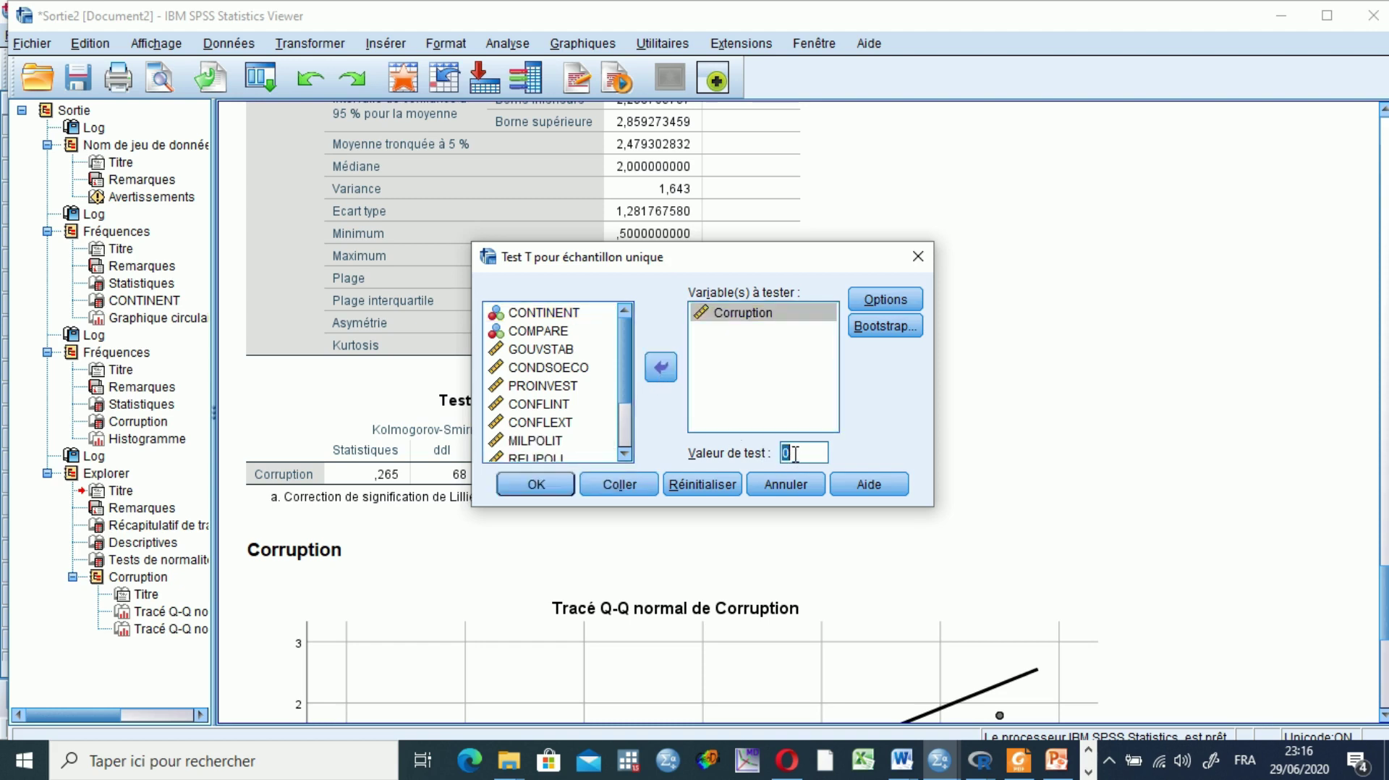
key(BackSpace)
text(3)
Step: Keep the 95% confidence interval, paste the t-test command as syntax, and switch to the TUTO SPSS.sps syntax window
click(910, 301)
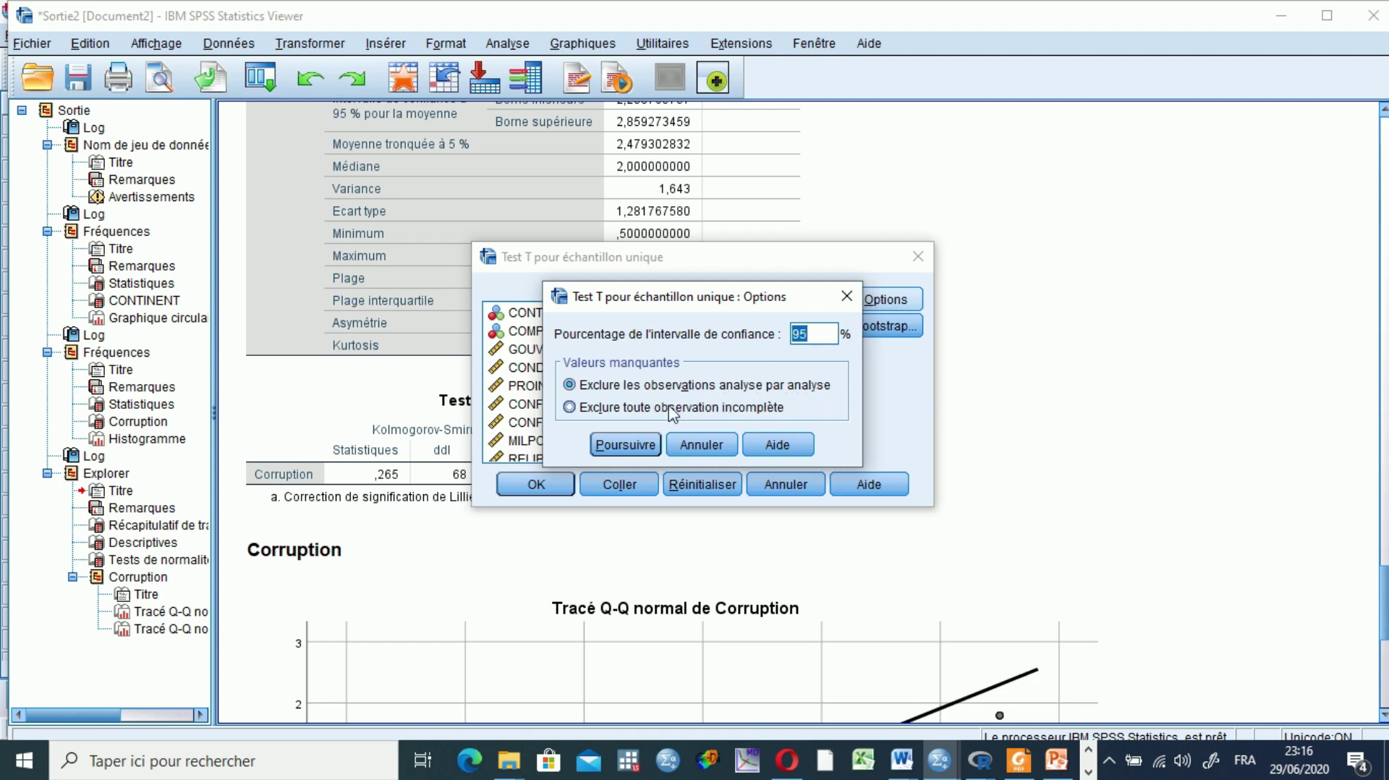
click(623, 445)
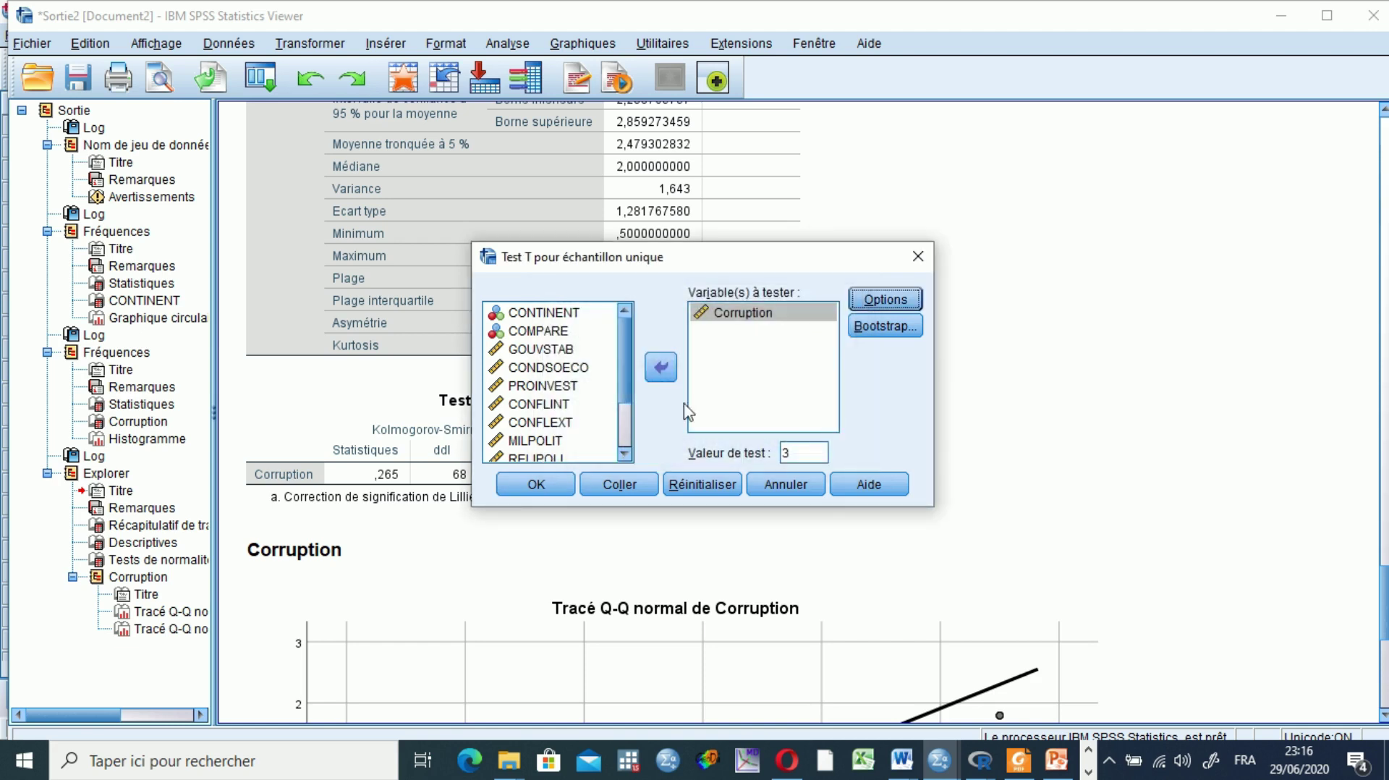
click(619, 483)
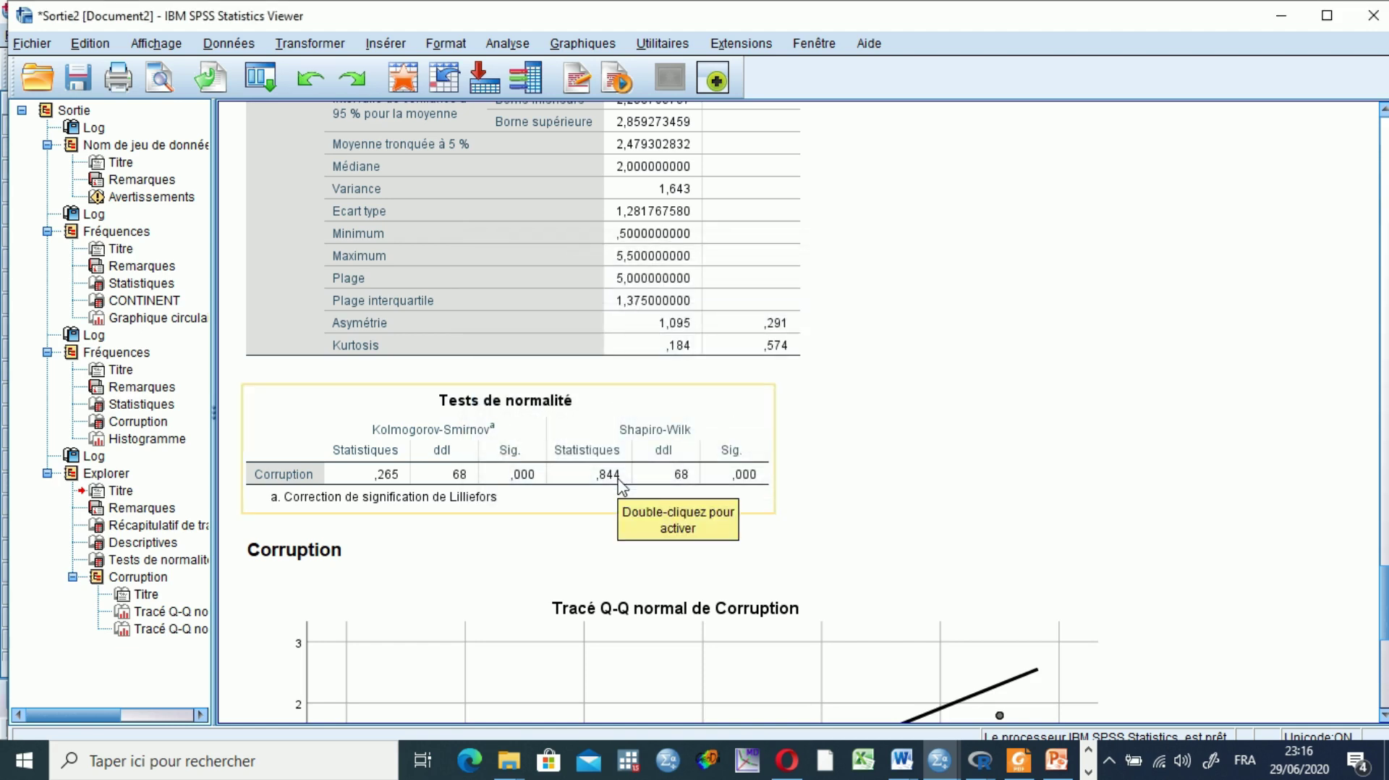
mouse_move(939, 759)
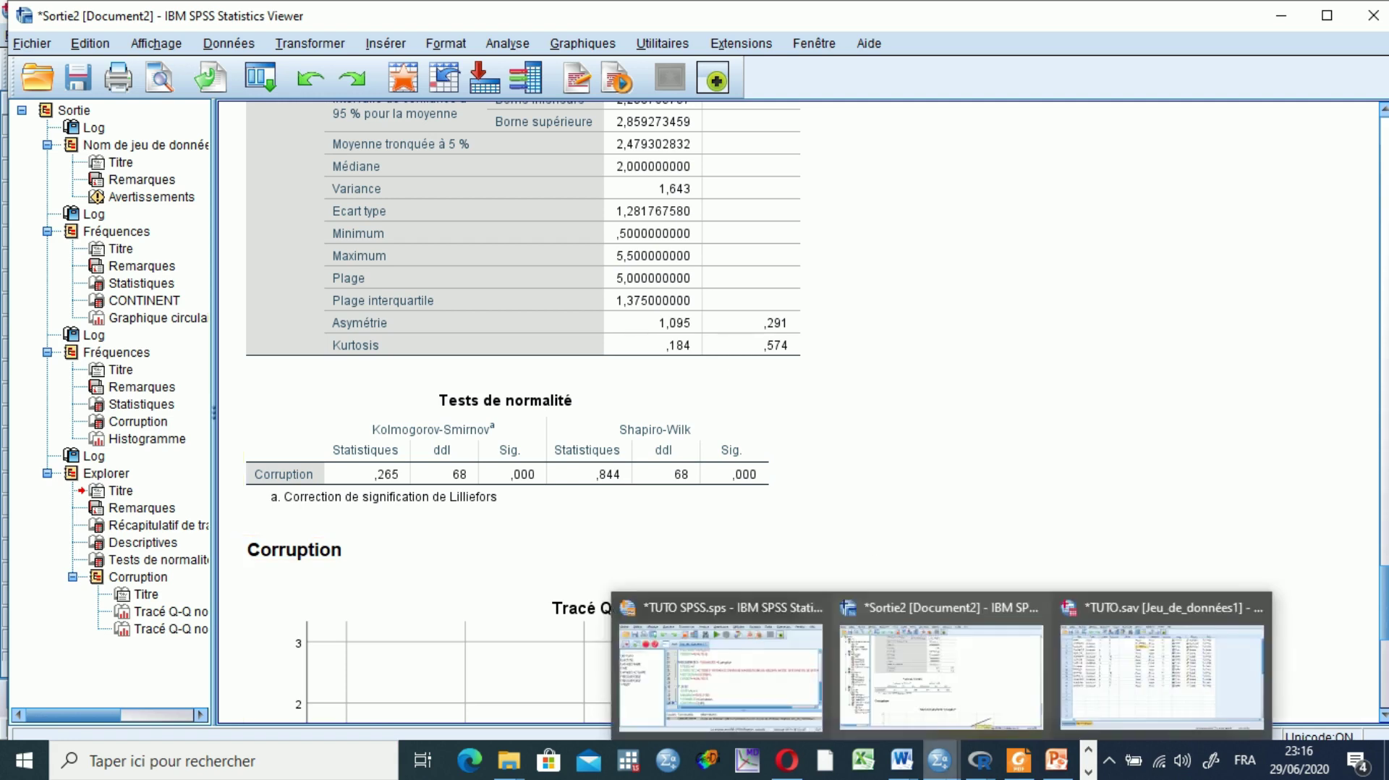
click(772, 696)
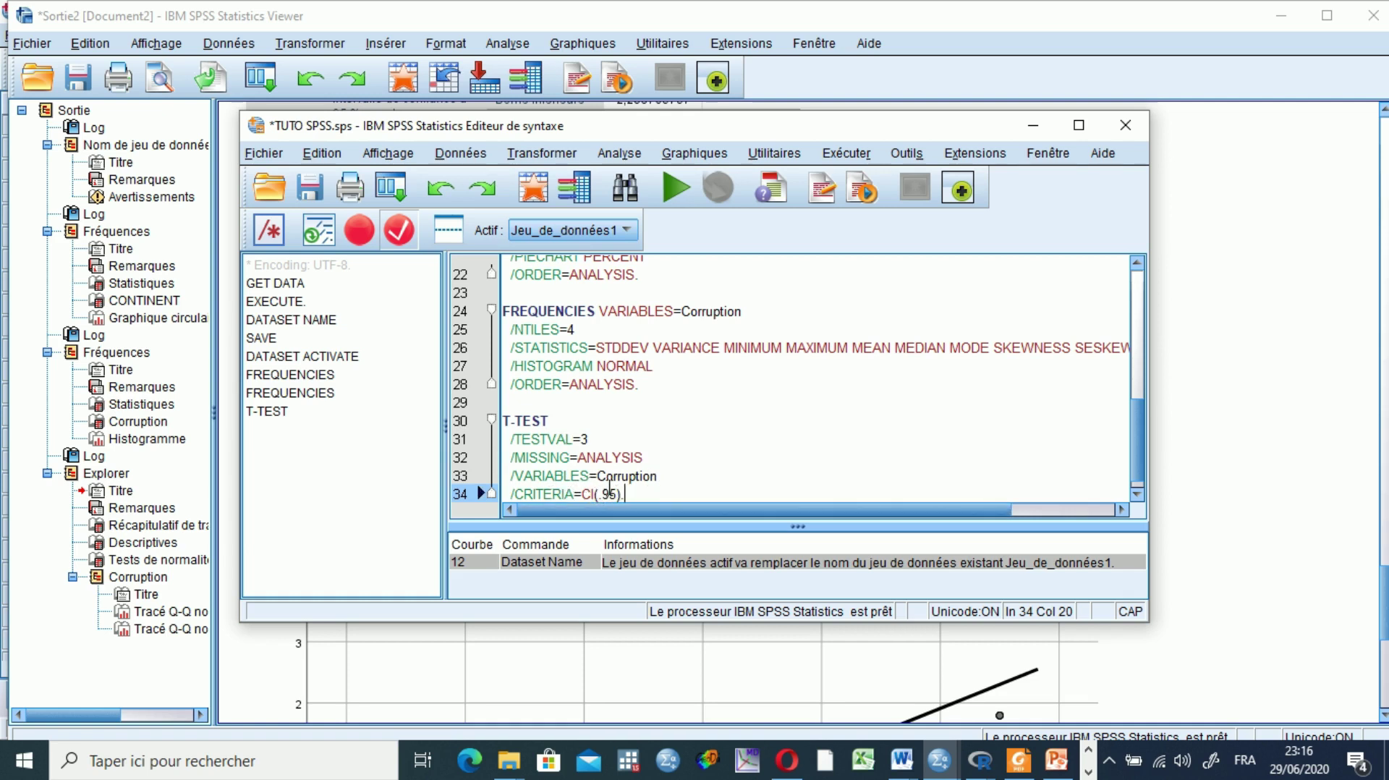
Step: Run only the T-TEST block from the syntax and view the one-sample test results in the output
click(1136, 471)
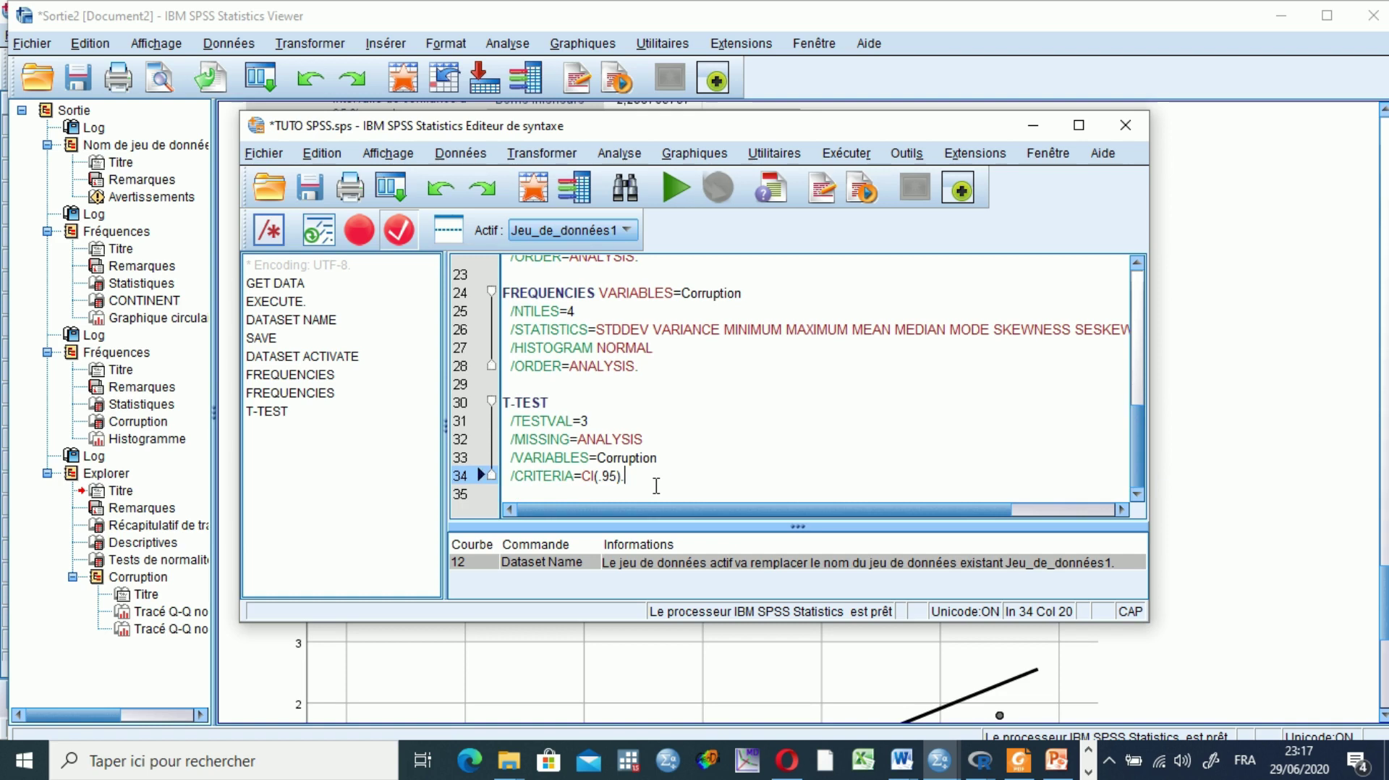
drag(630, 475, 503, 402)
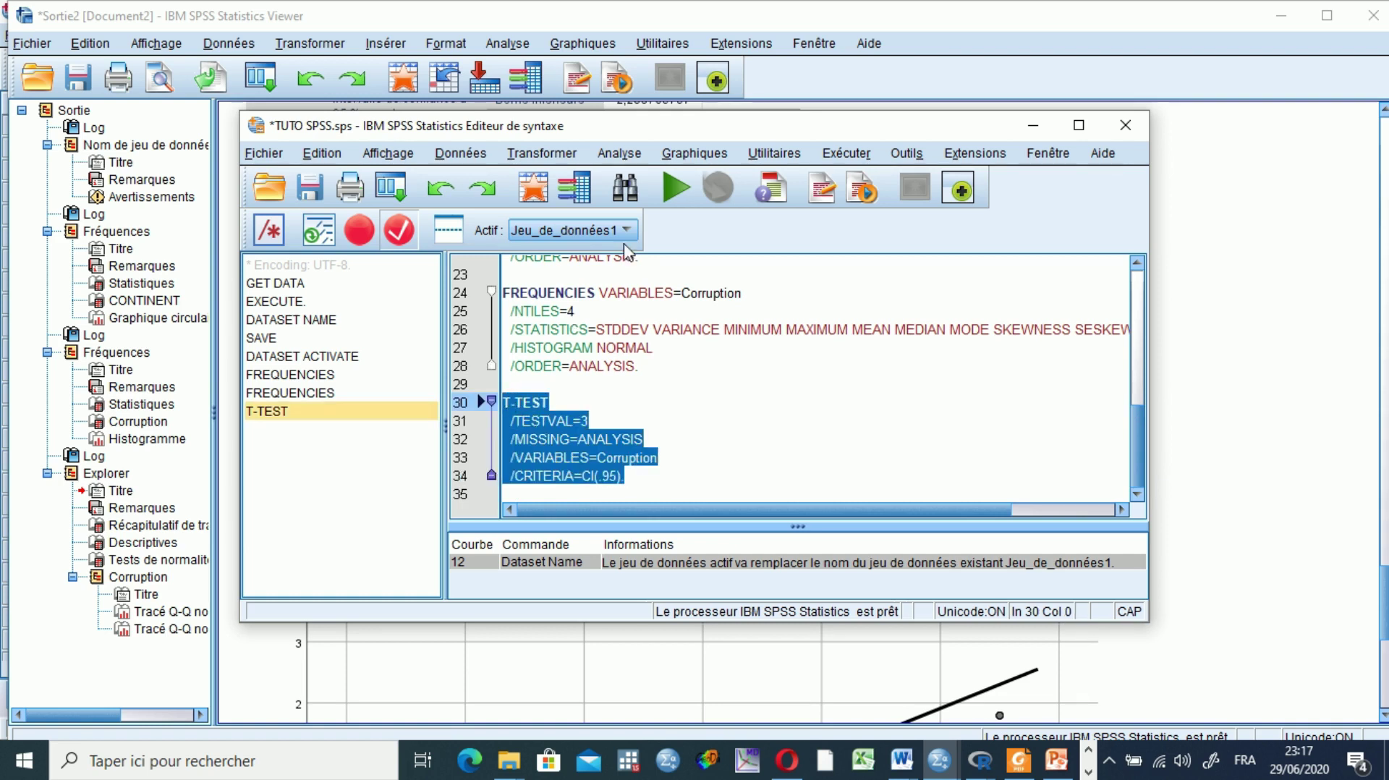
click(675, 189)
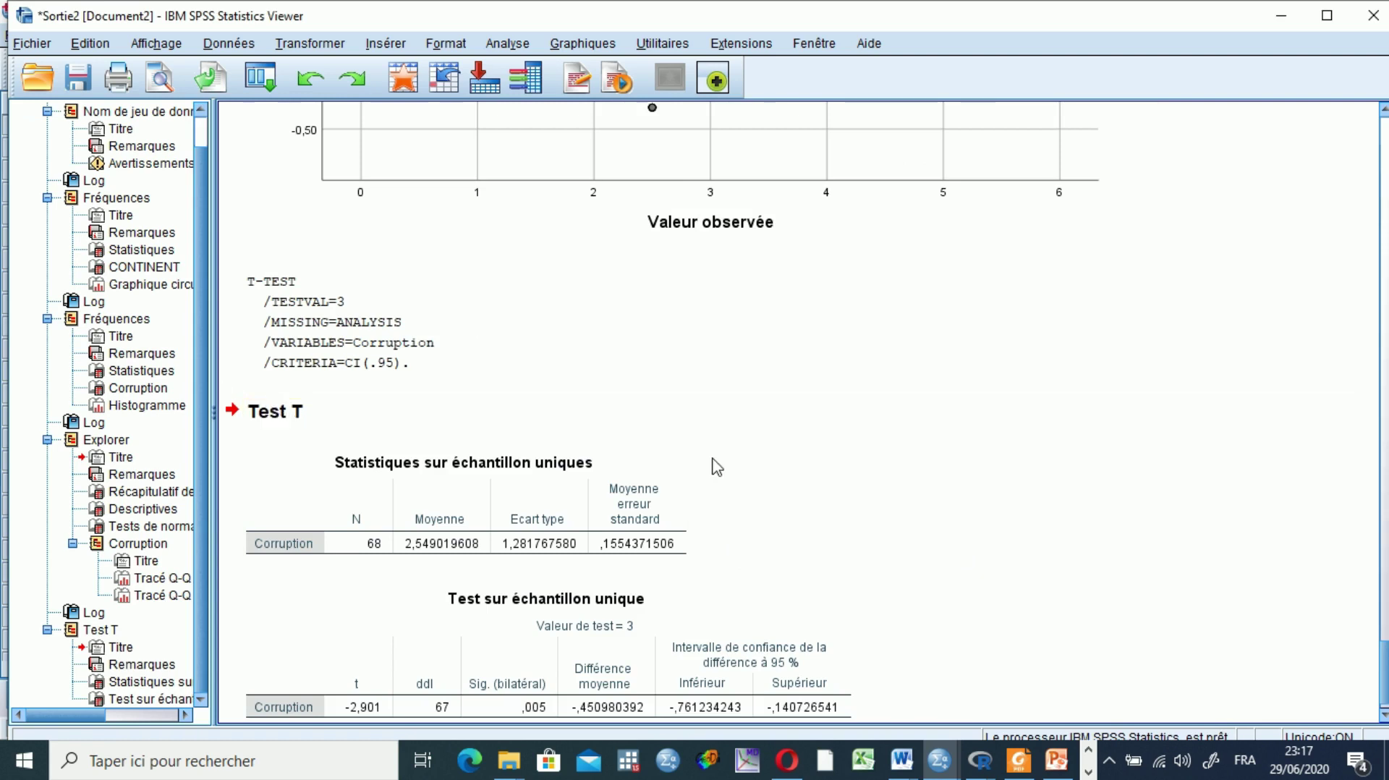
scroll(1383, 695, down, 1)
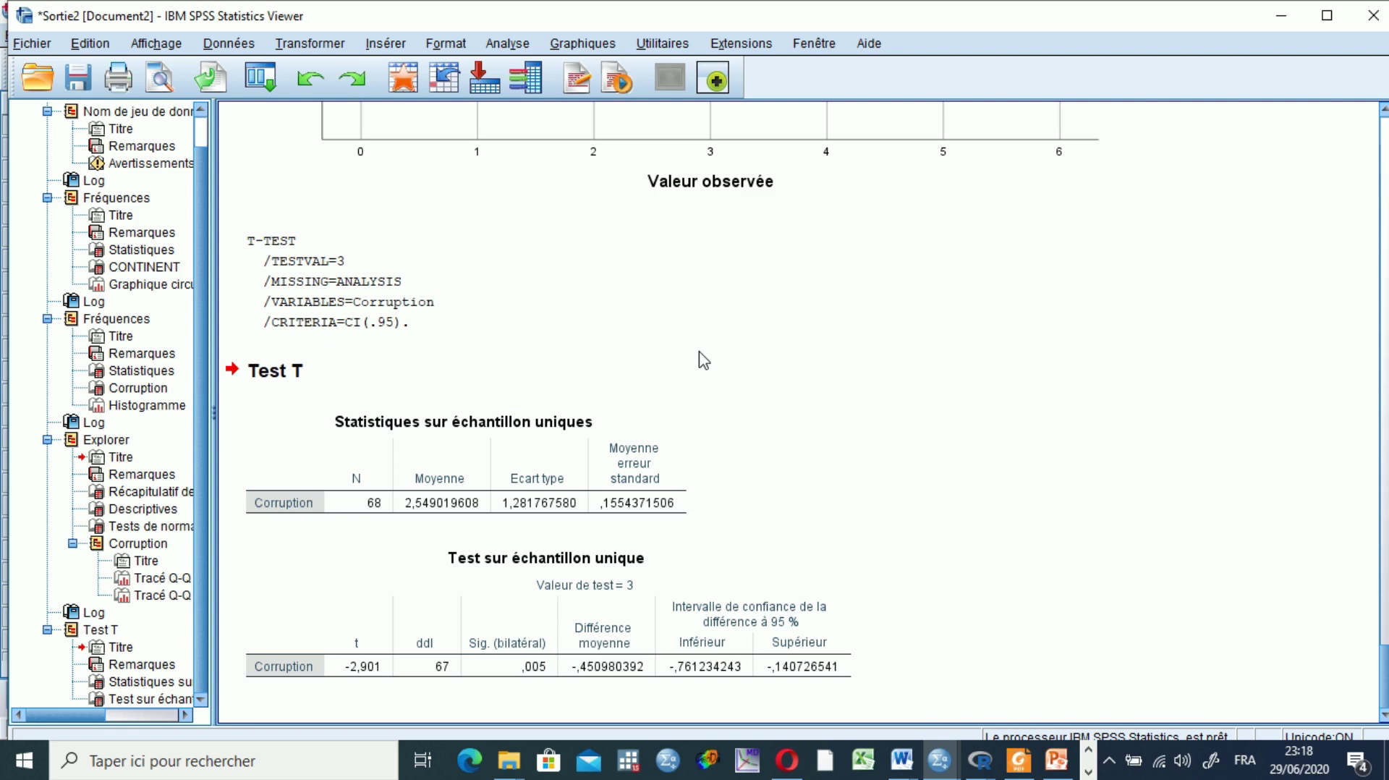
Step: Start a one-sample nonparametric test with custom field assignments and Corruption as the only test field
click(509, 44)
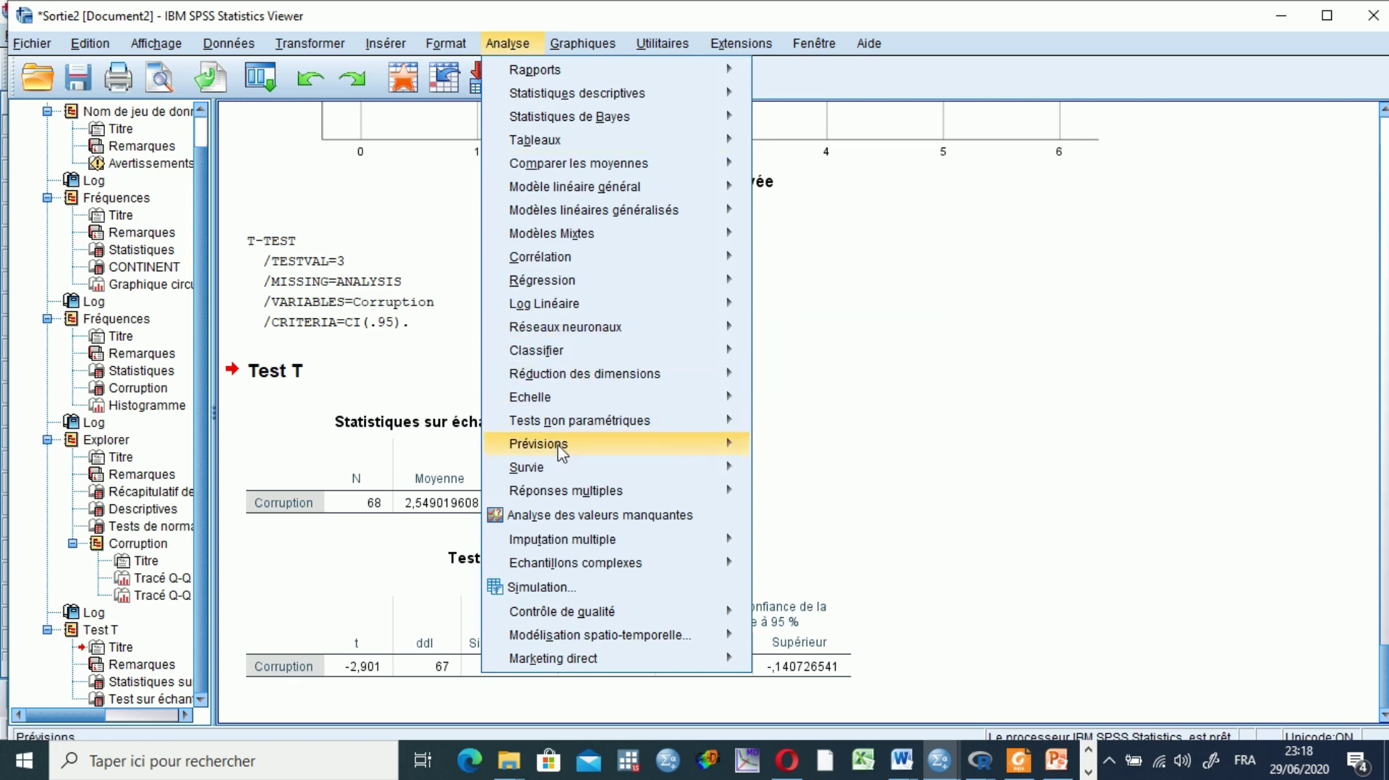
mouse_move(568, 422)
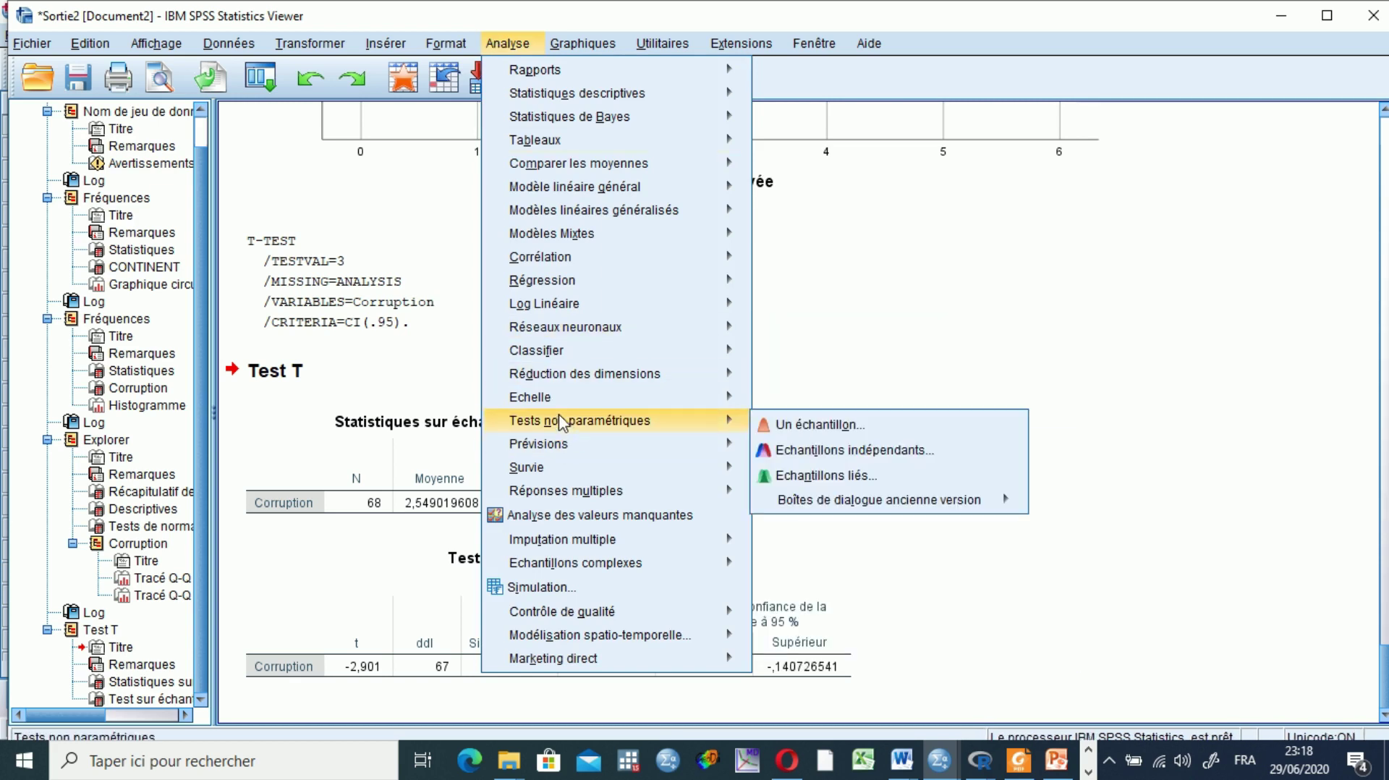
click(811, 428)
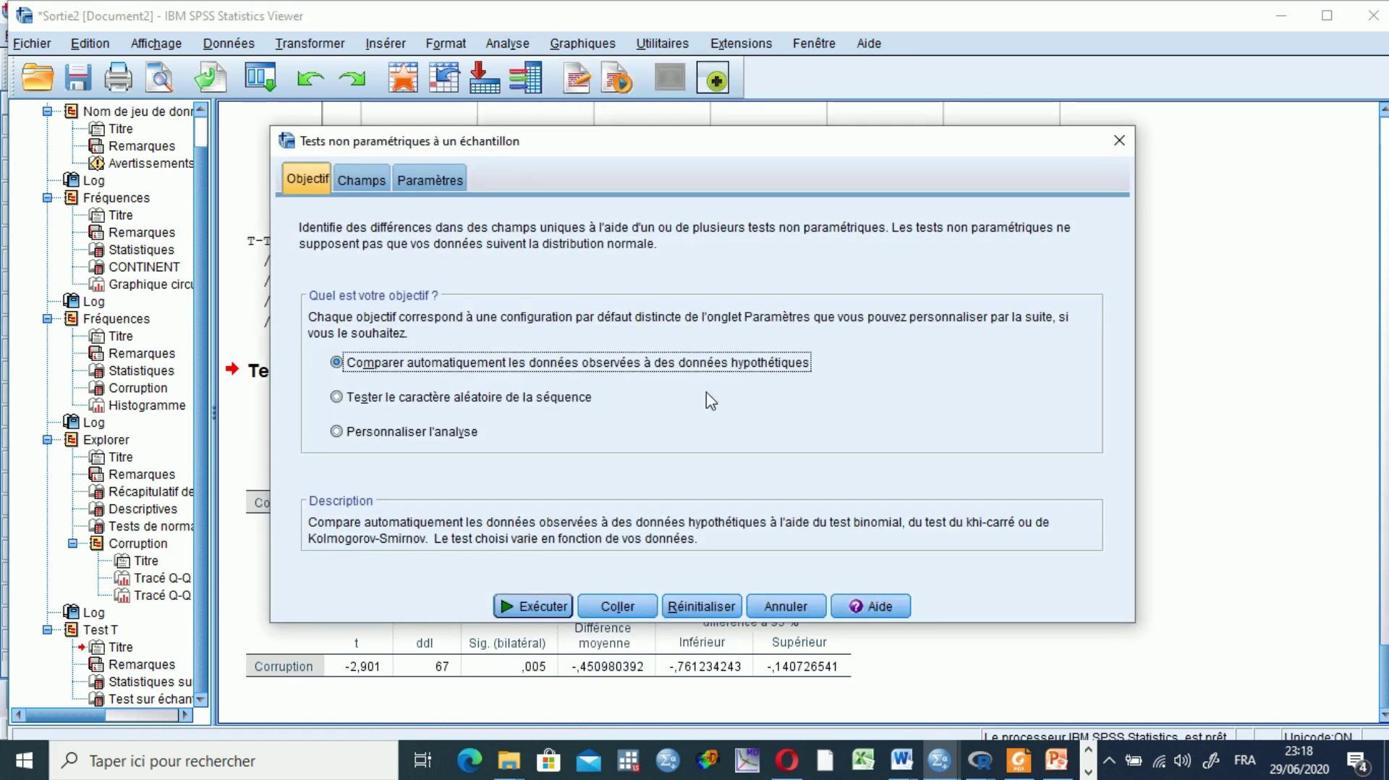
click(353, 181)
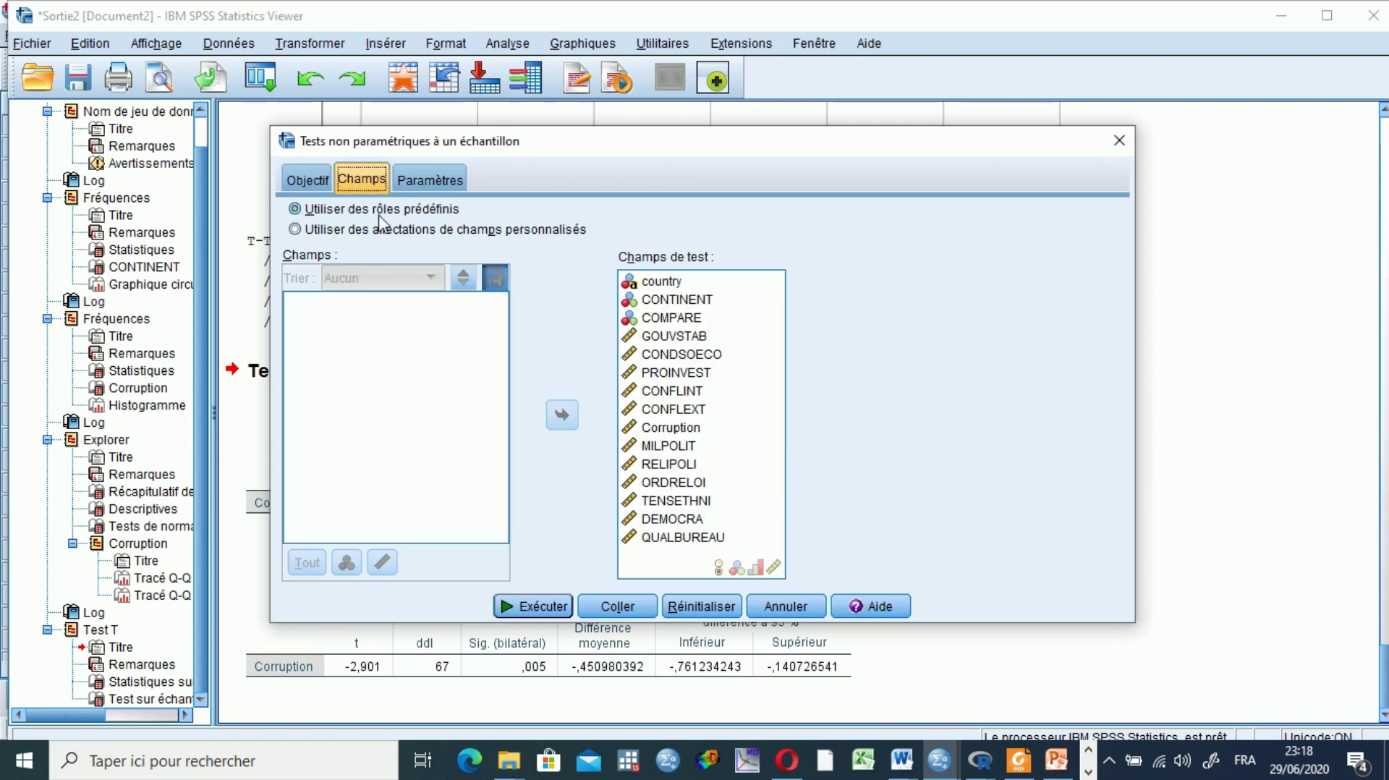
click(673, 319)
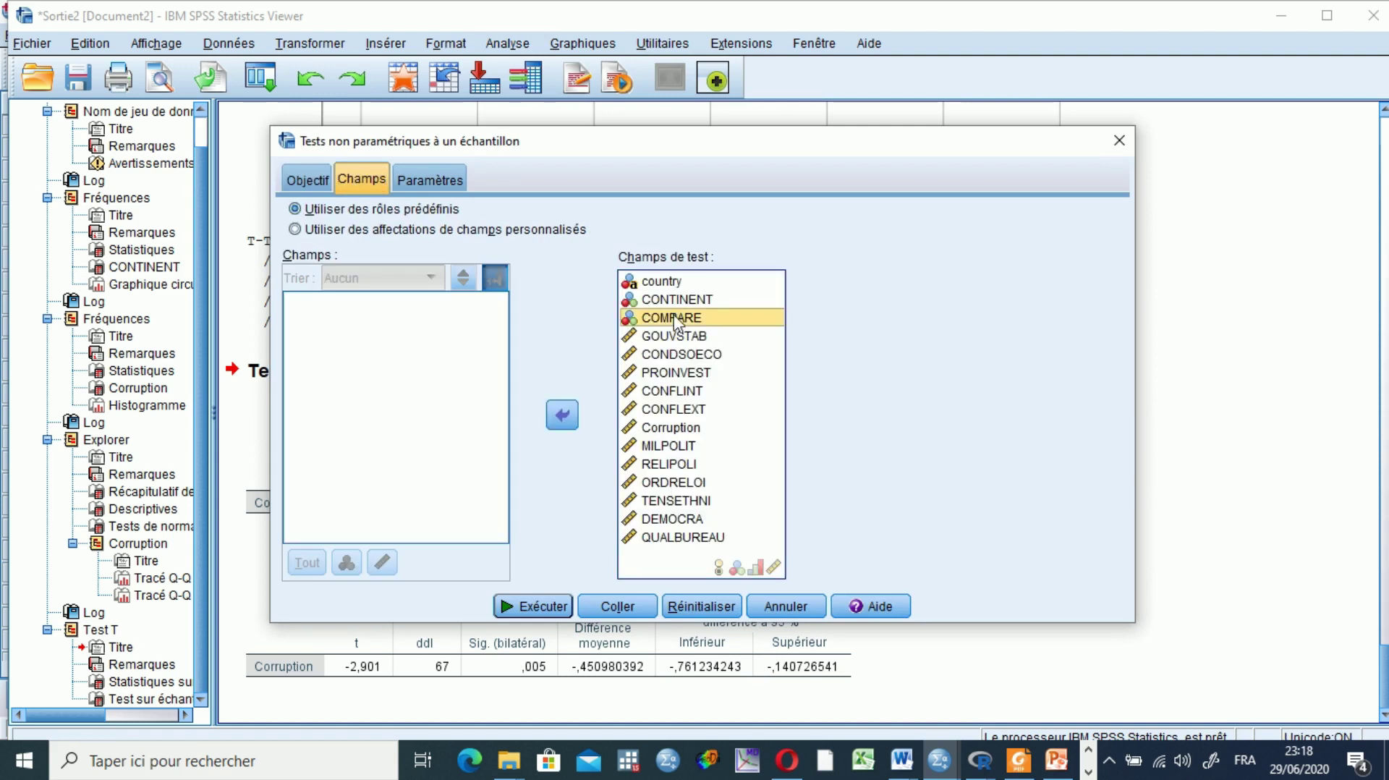
key(ctrl+a)
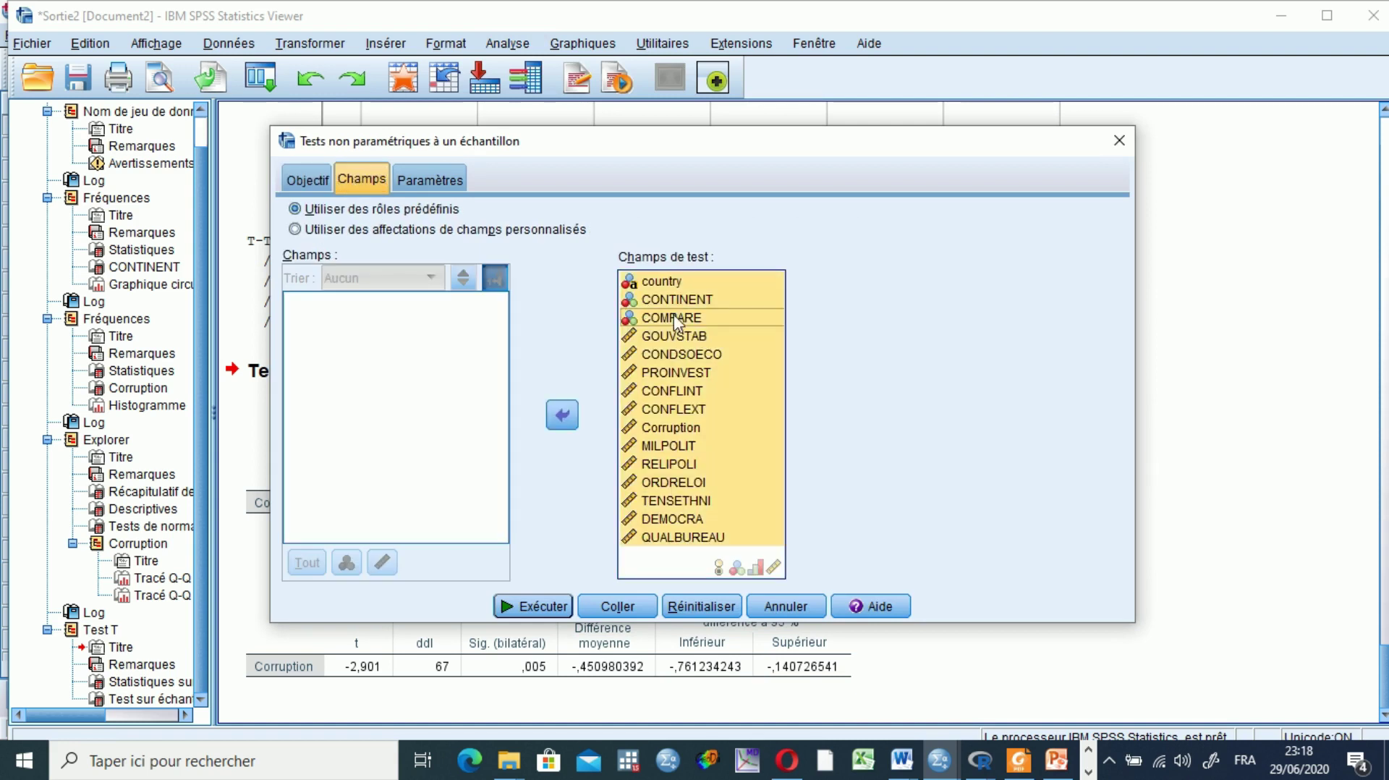
click(561, 414)
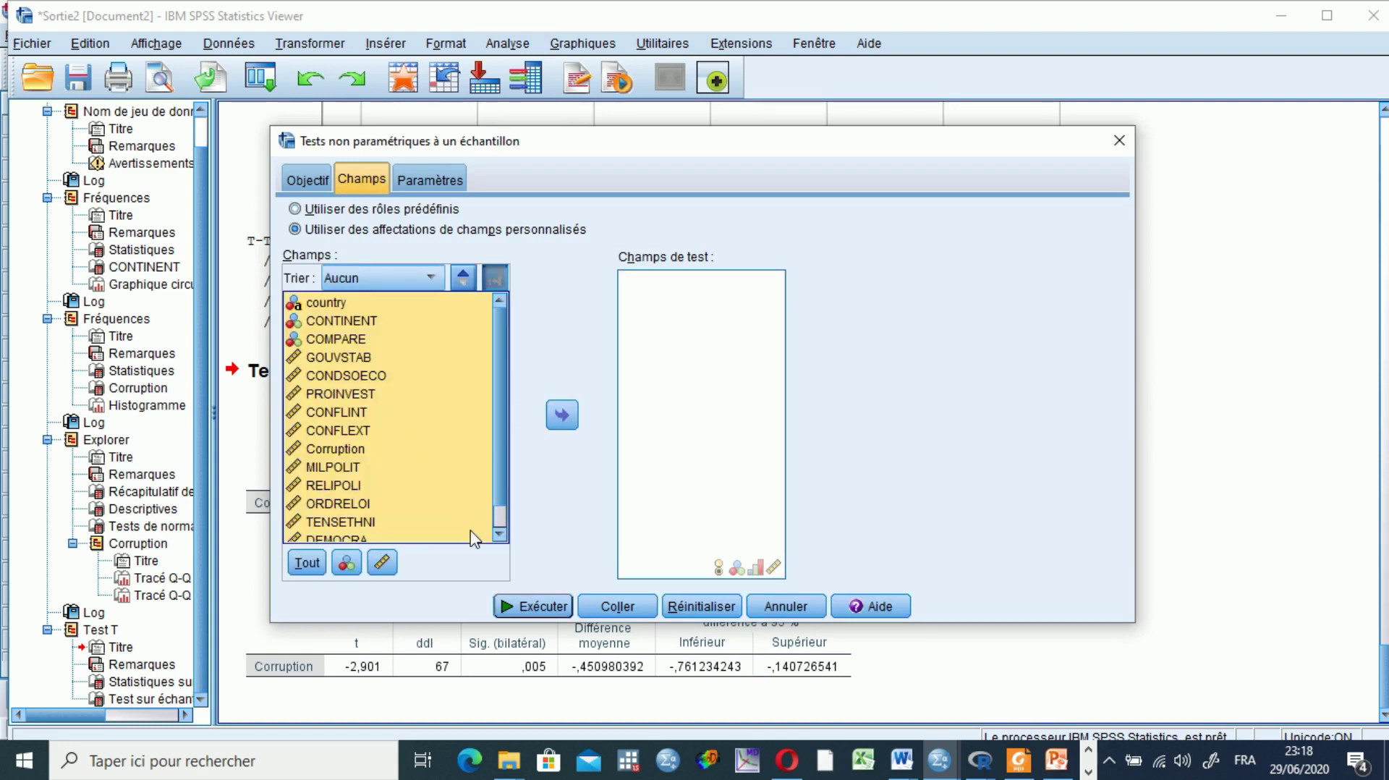
click(501, 536)
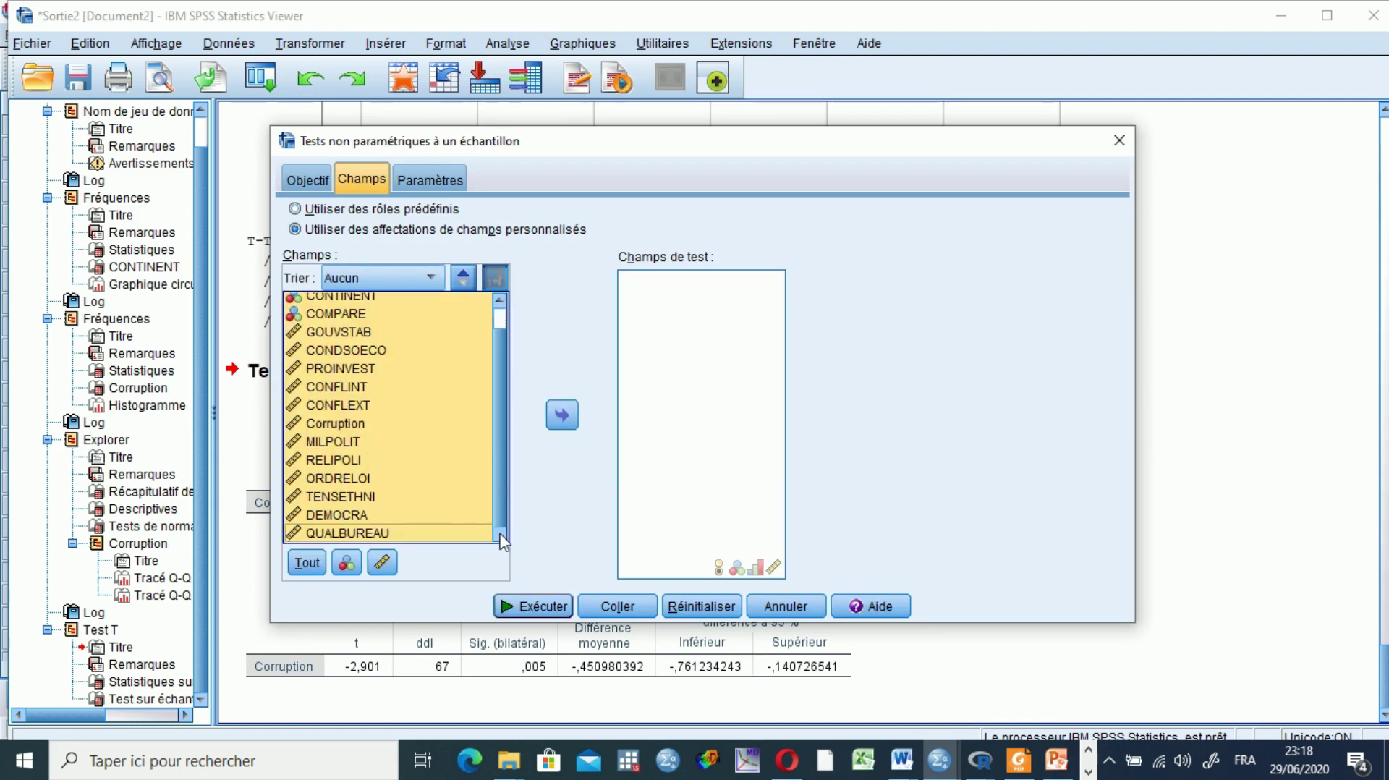
click(338, 425)
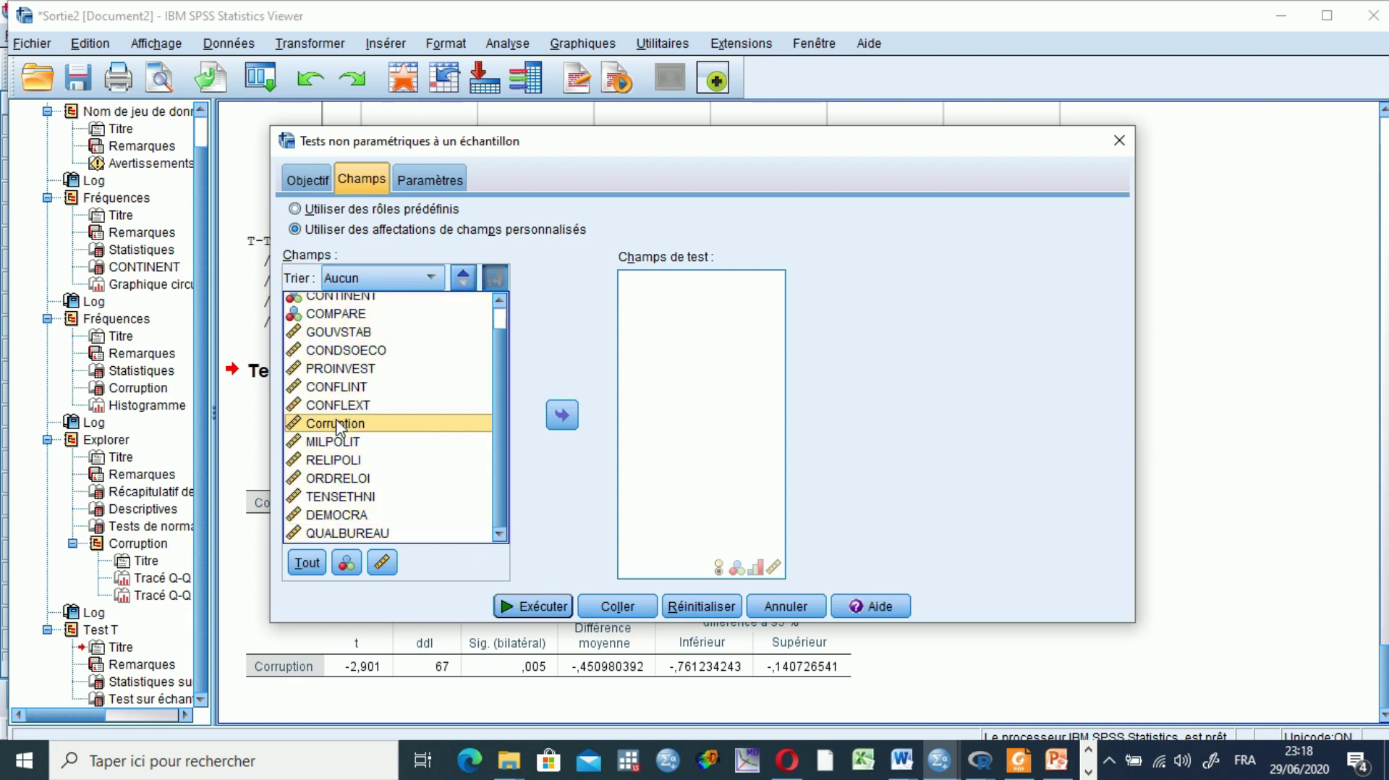
click(562, 415)
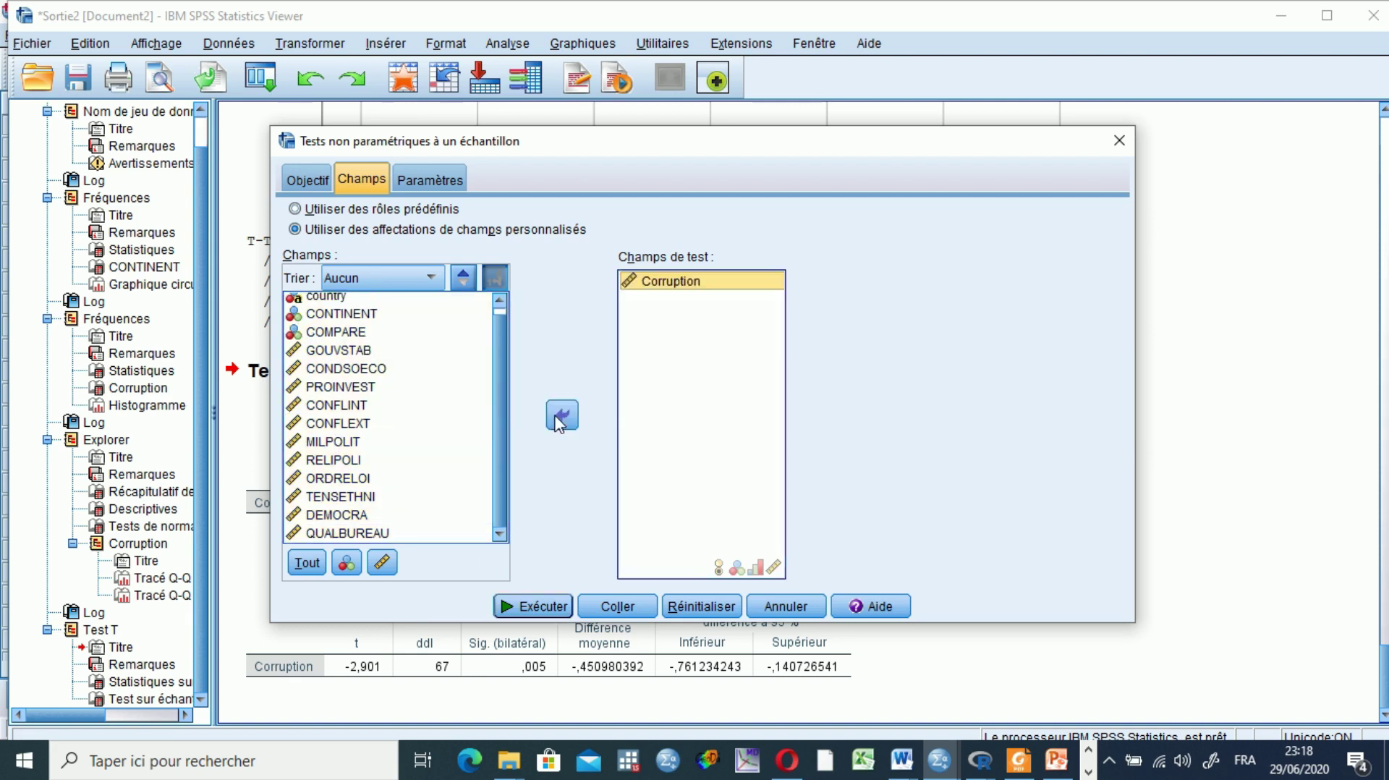
Step: Customize the tests to the Wilcoxon test only, with a hypothetical median of 3, and paste the command as syntax
click(434, 181)
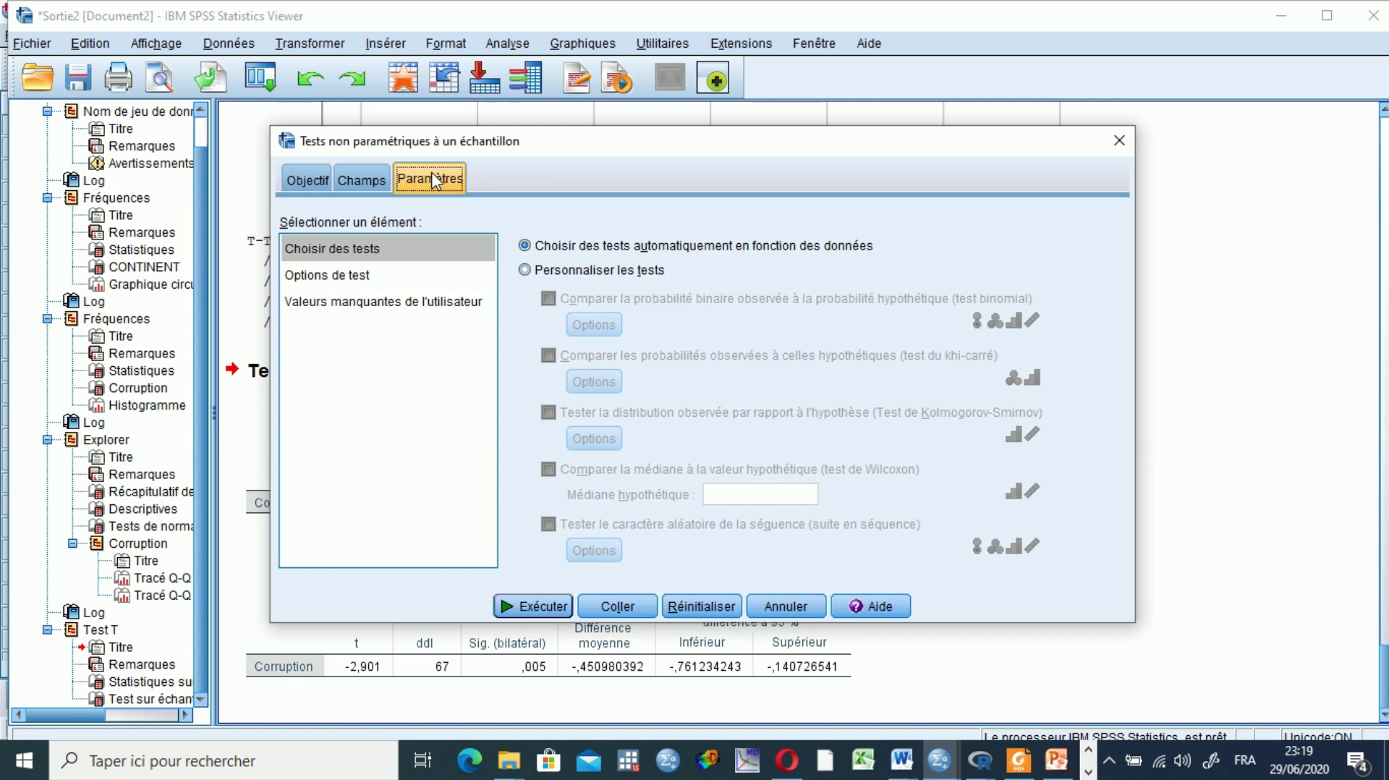
click(526, 273)
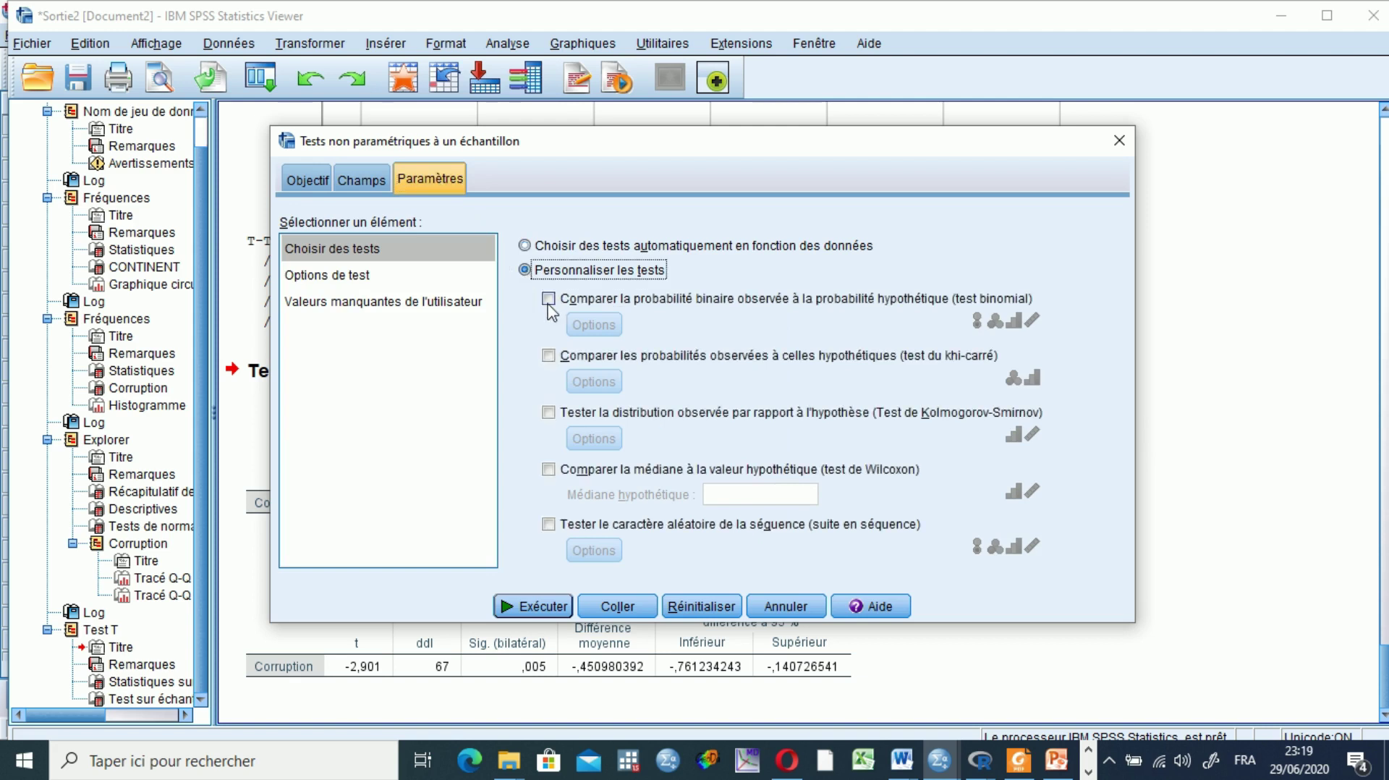
click(550, 471)
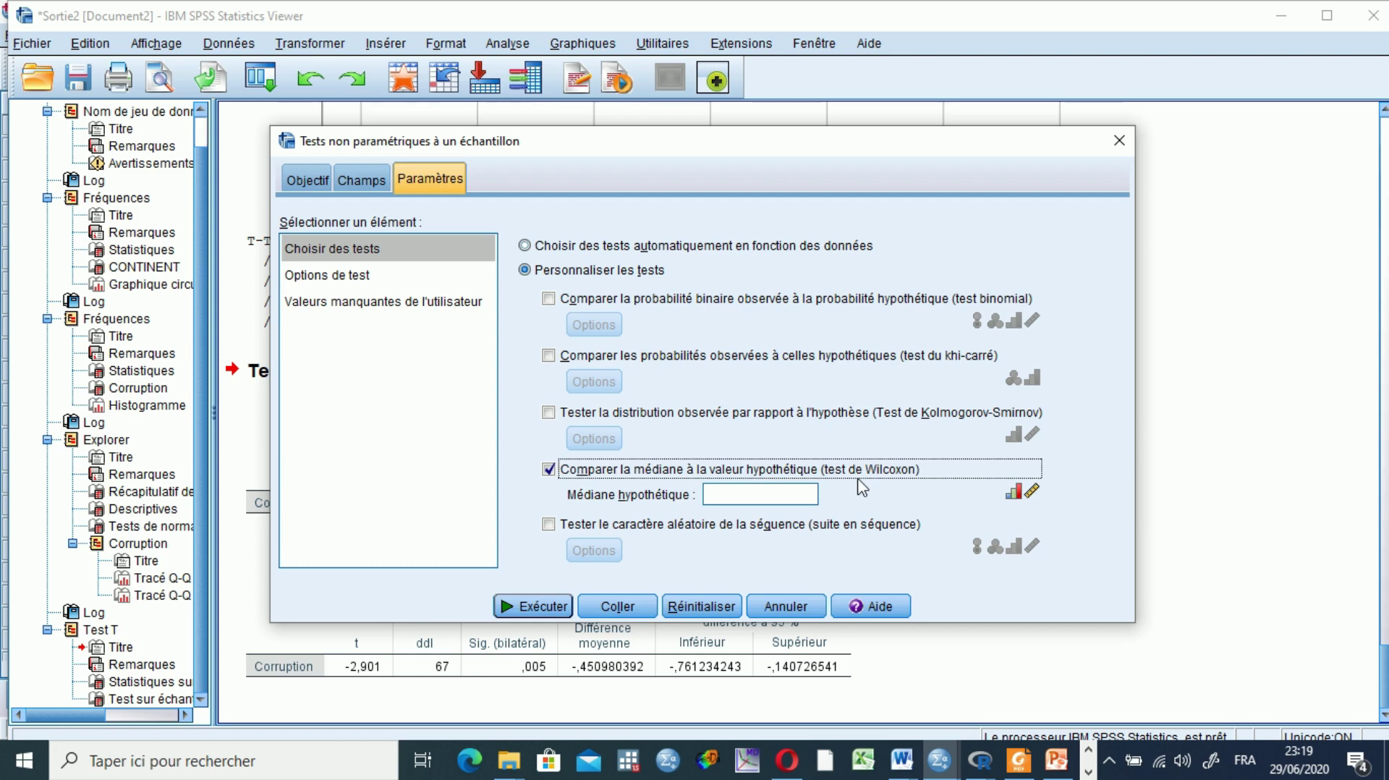
click(717, 496)
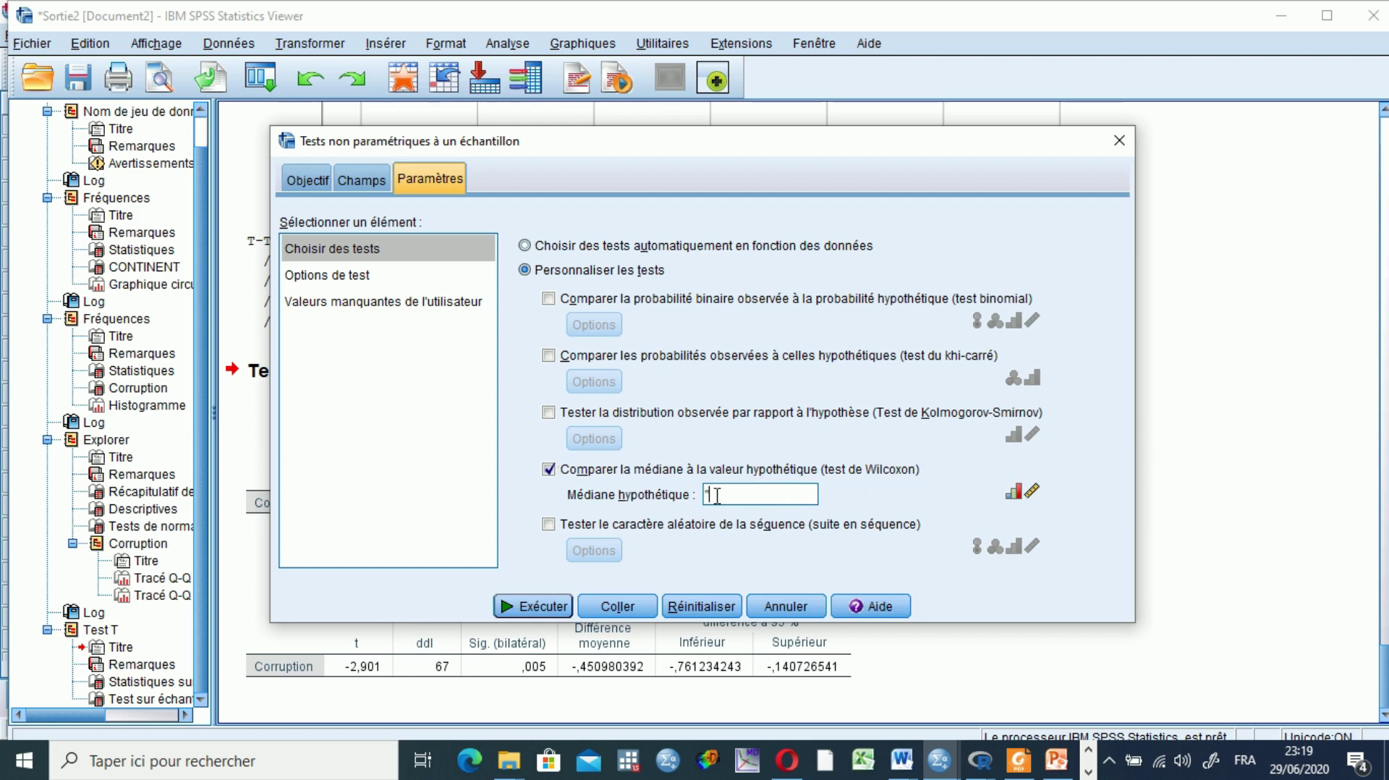
text(3)
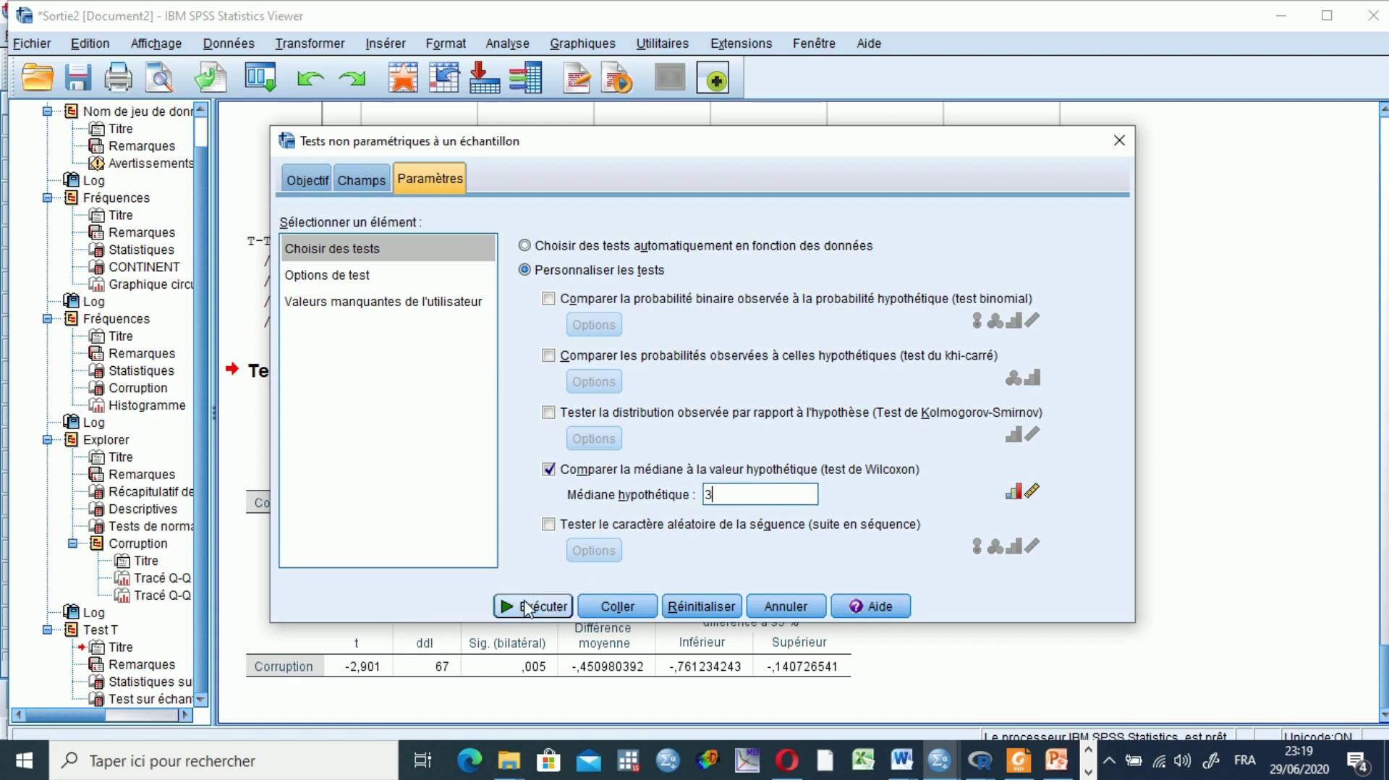
click(618, 609)
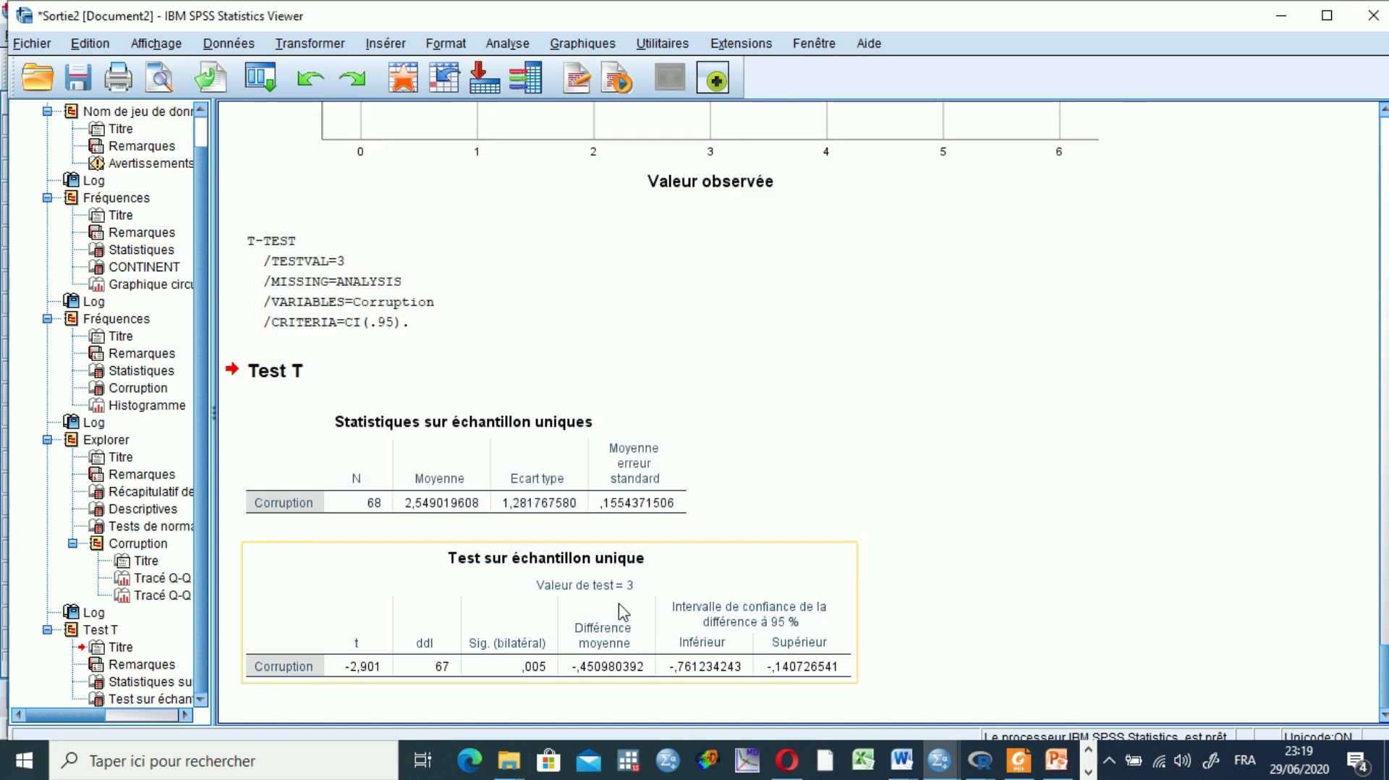
Step: Run only the NPTESTS block from the TUTO SPSS.sps syntax window and view the Wilcoxon test results in the output
mouse_move(933, 763)
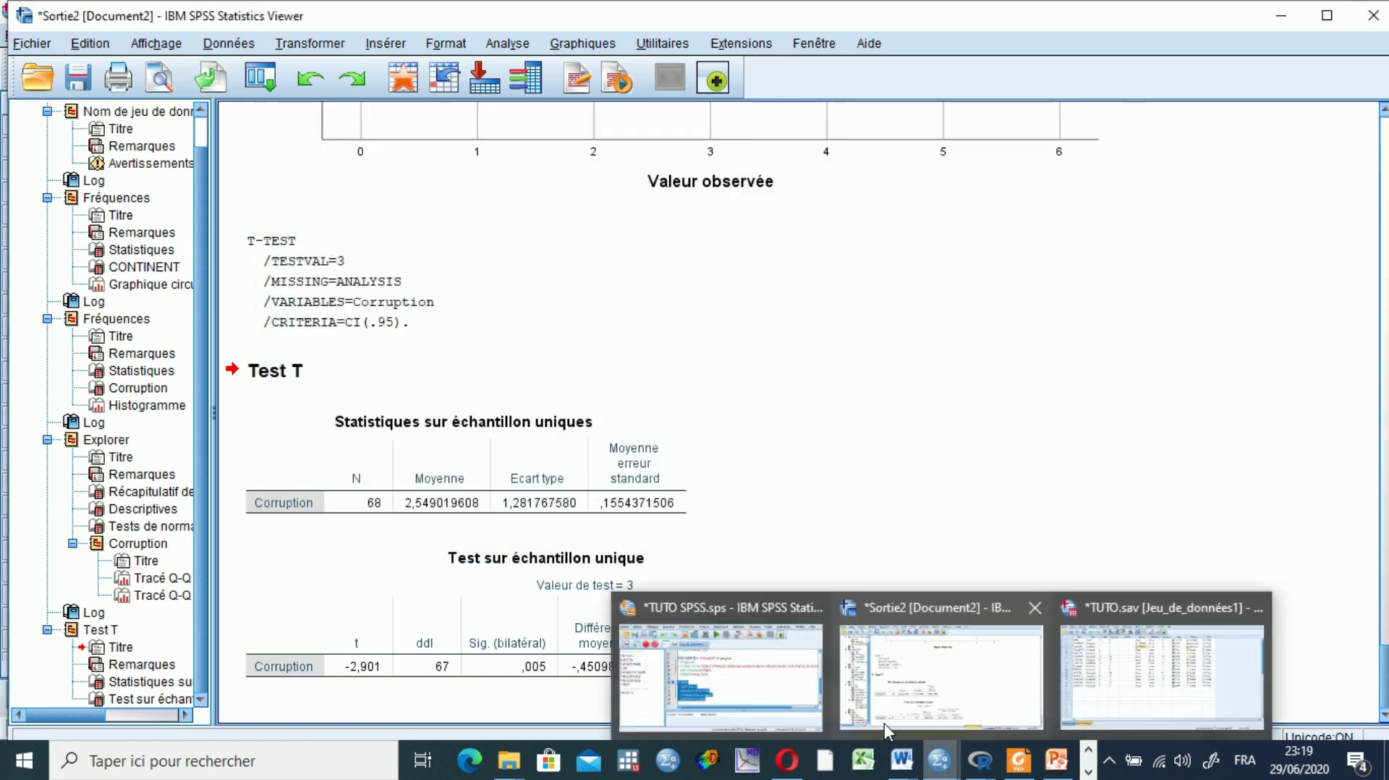
click(776, 691)
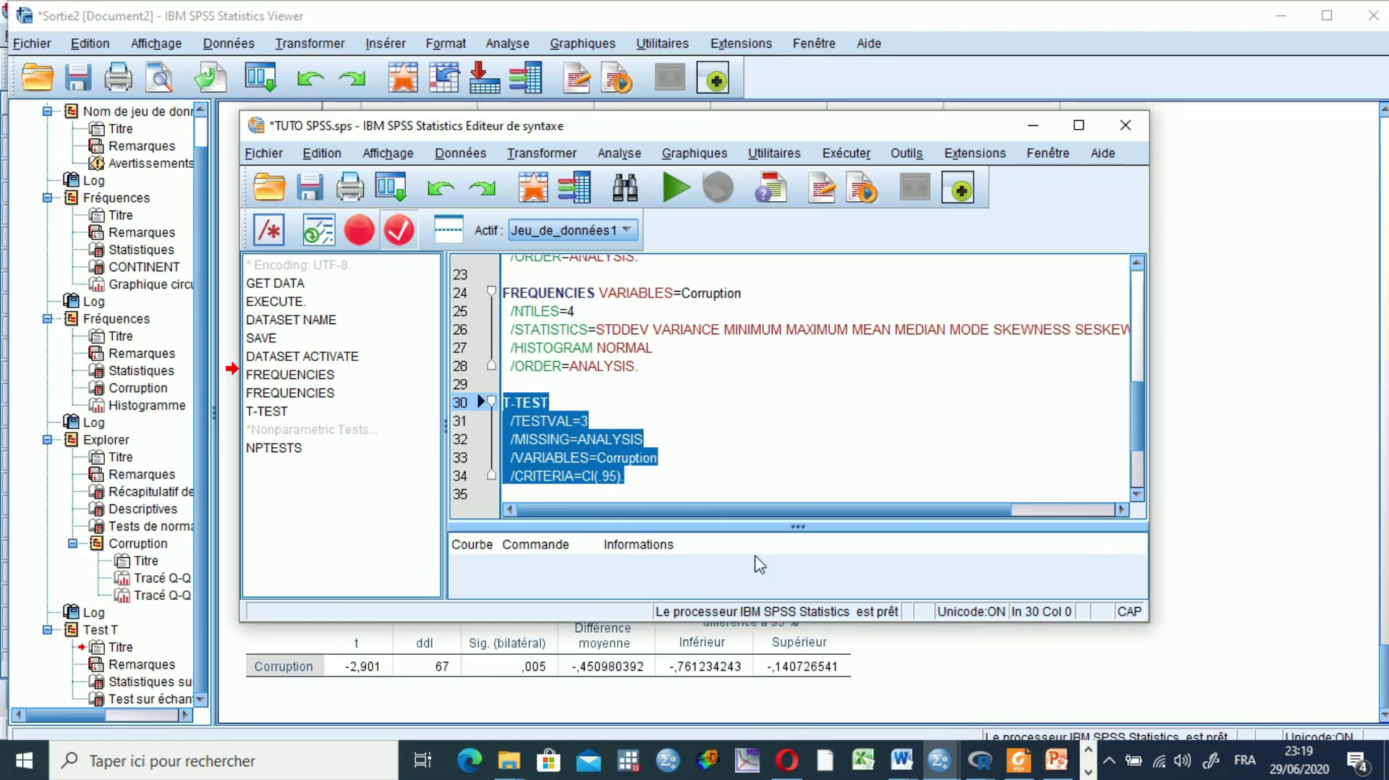
click(1137, 498)
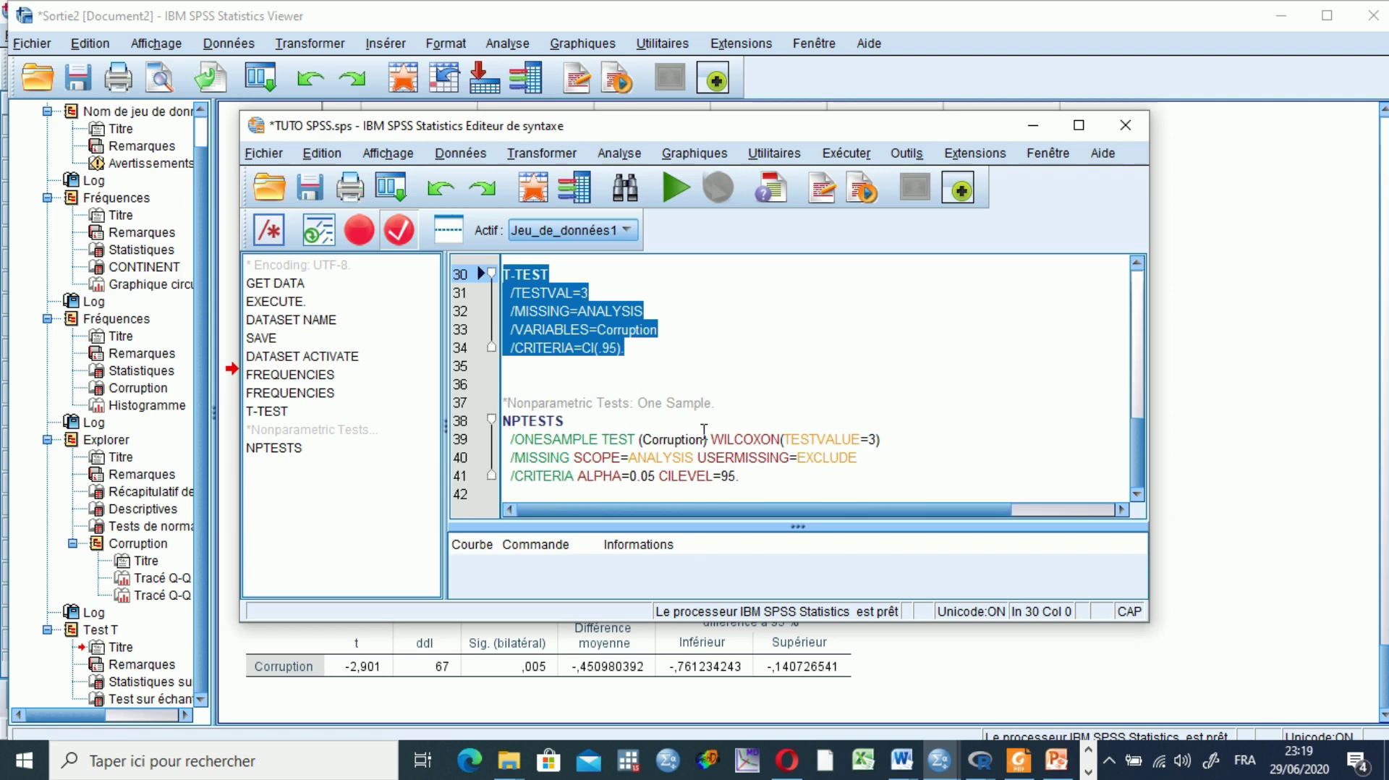
click(765, 479)
key(shift+Up)
key(shift+Up)
key(shift+Up)
key(shift+Home)
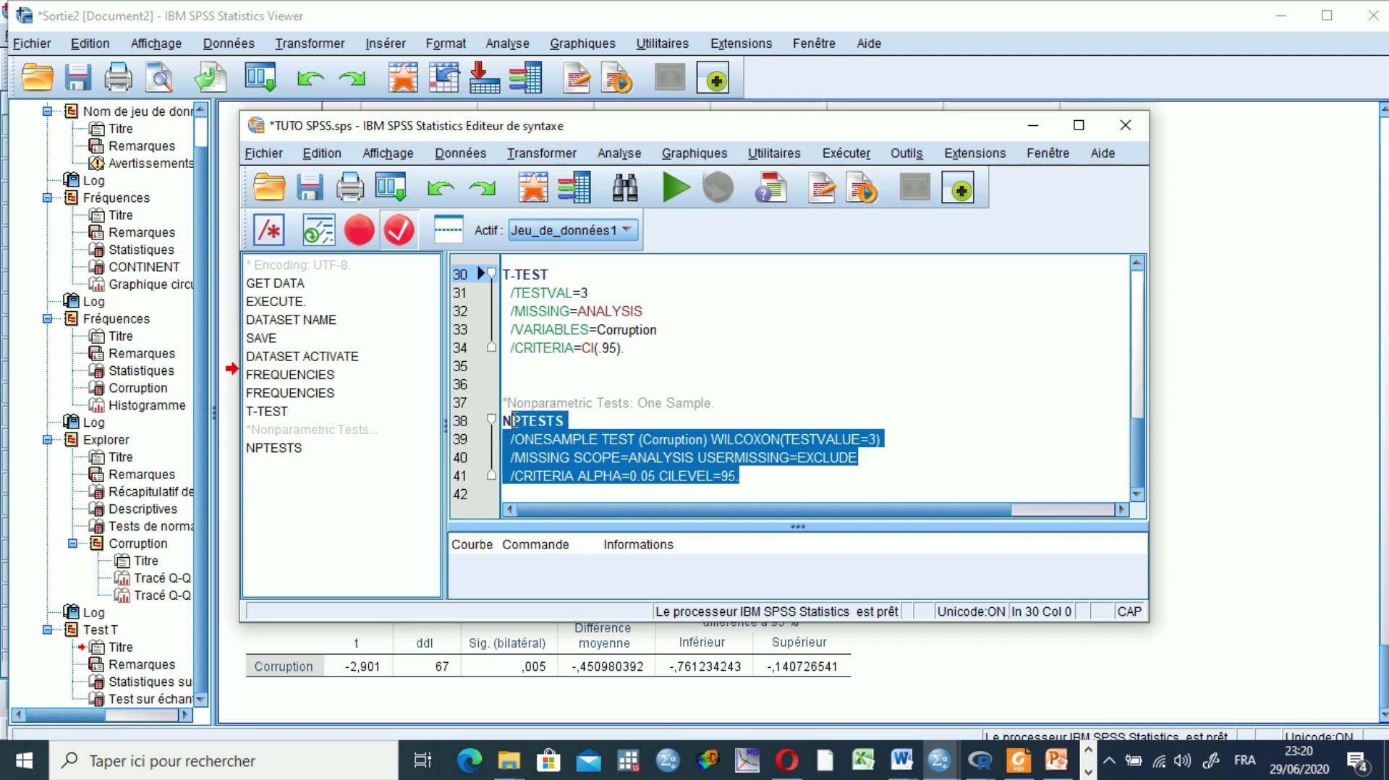
click(679, 197)
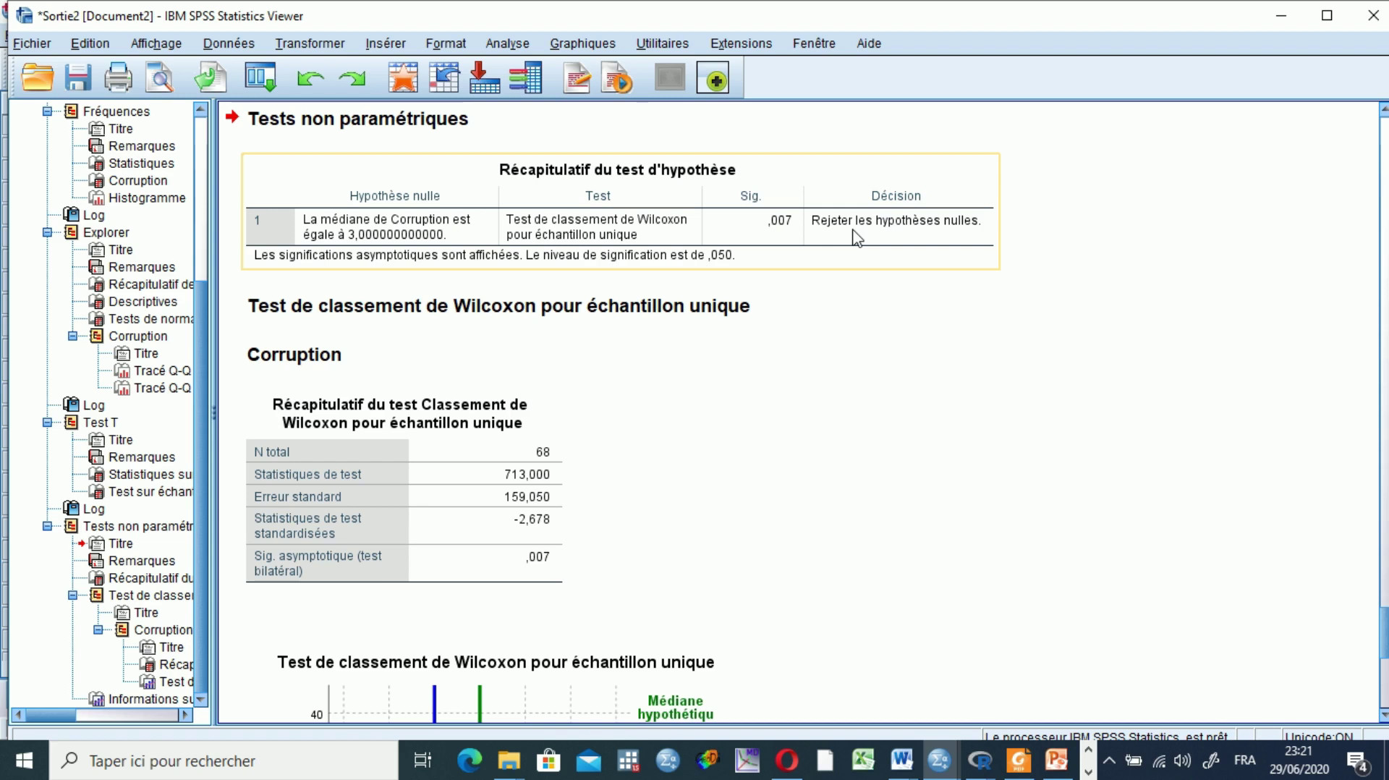
click(908, 445)
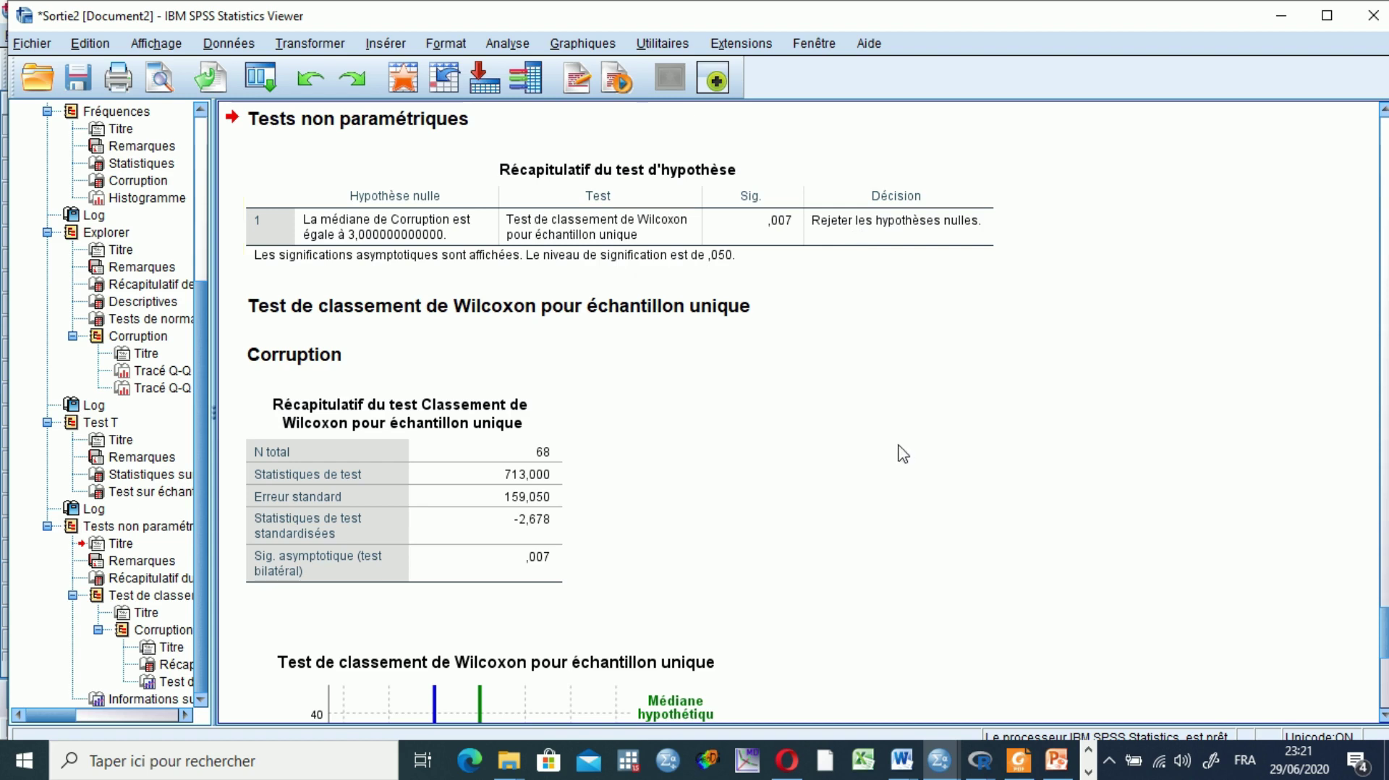
Step: Start an Explore analysis from the TUTO.sav data editor and replace Corruption with GOUVSTAB as the dependent variable
mouse_move(938, 758)
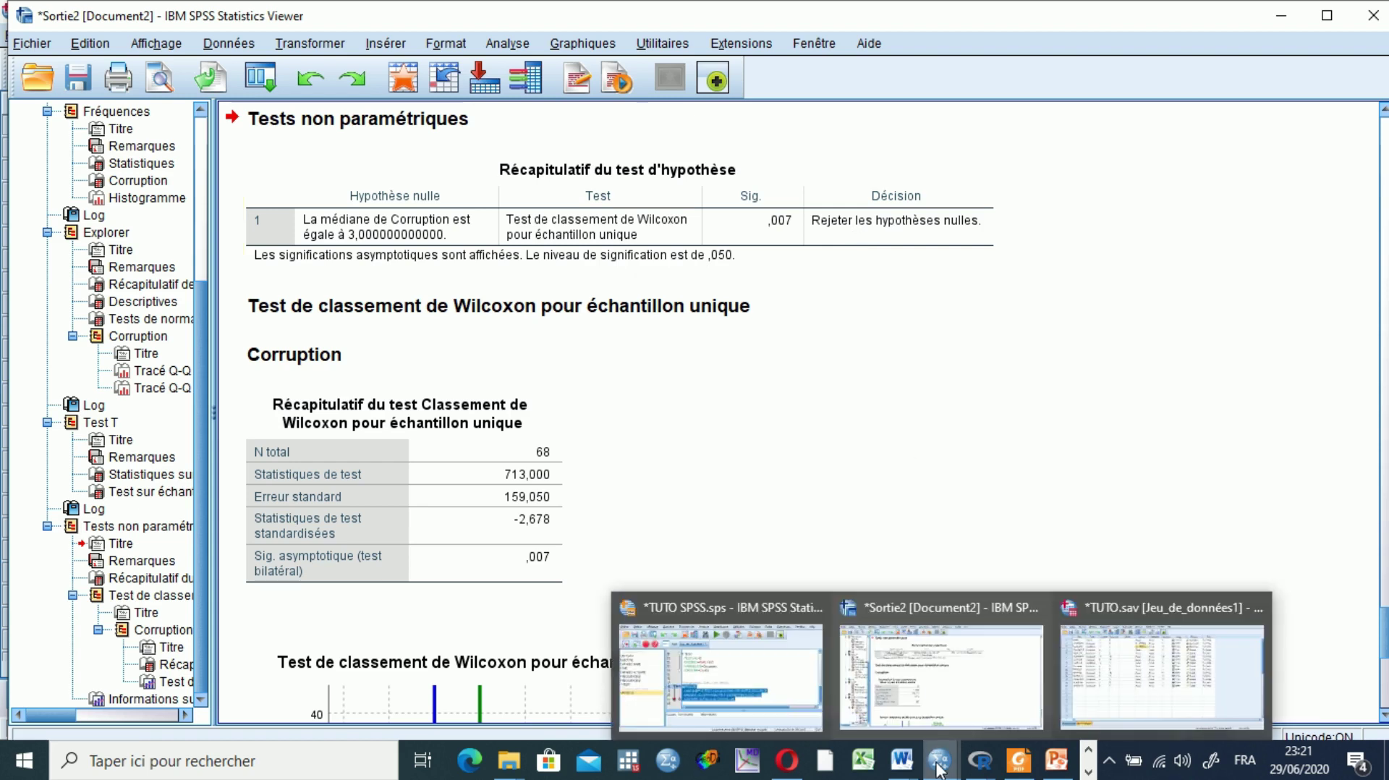
click(1142, 672)
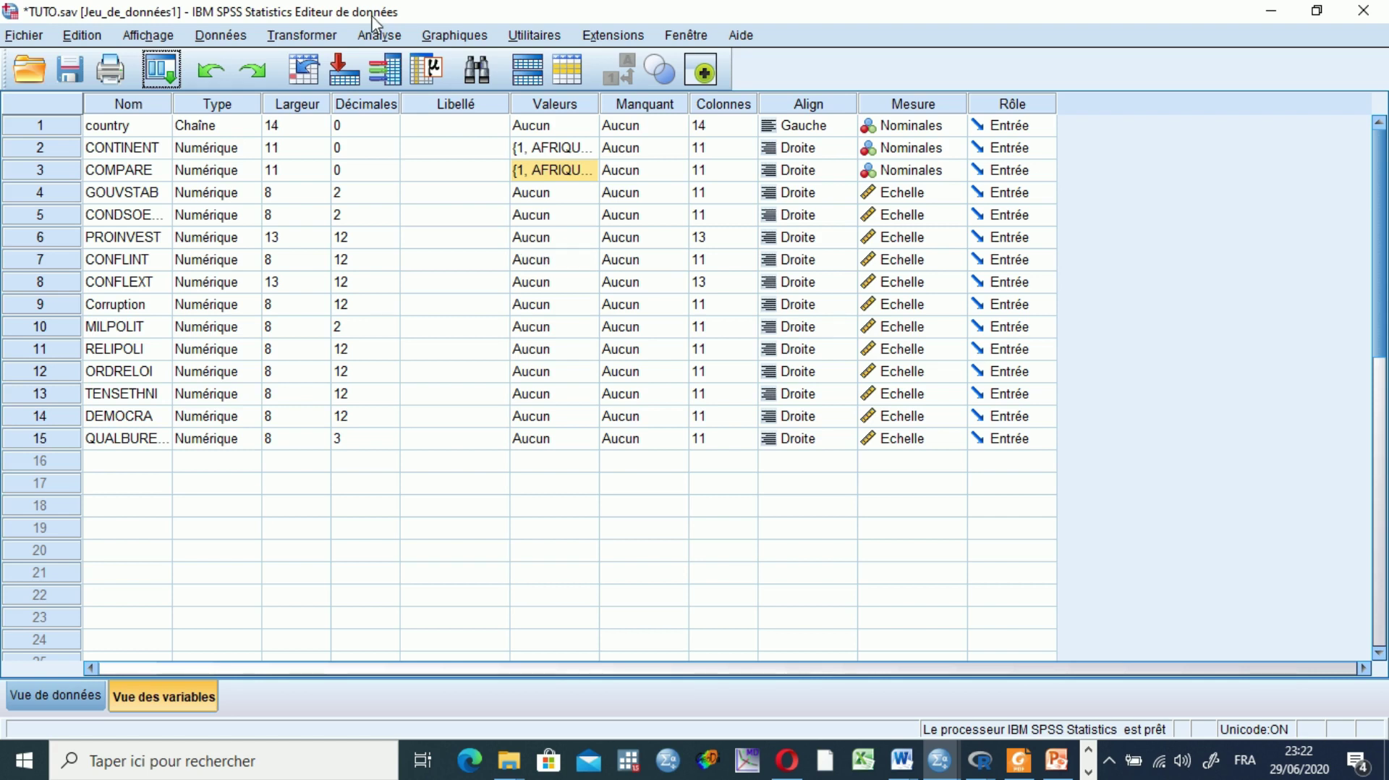
click(379, 36)
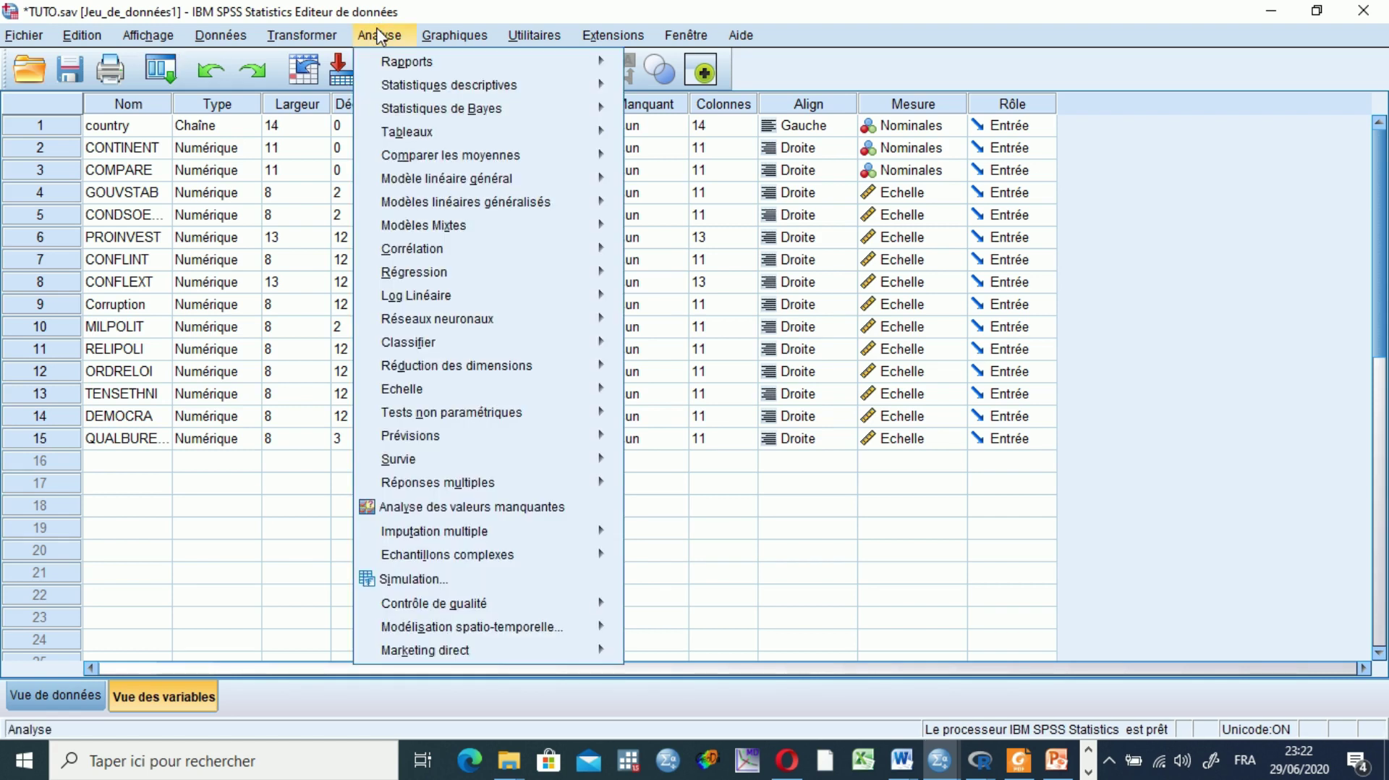
mouse_move(456, 162)
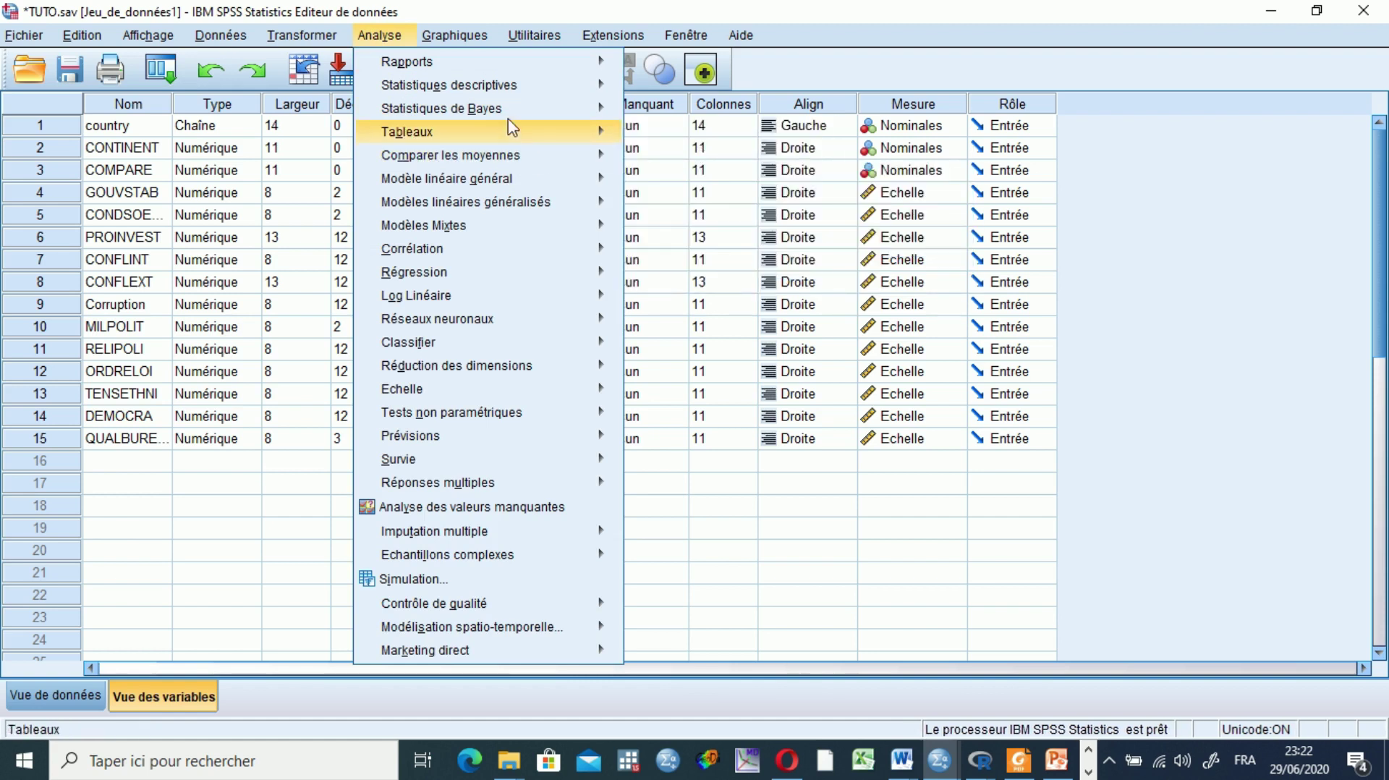
mouse_move(528, 91)
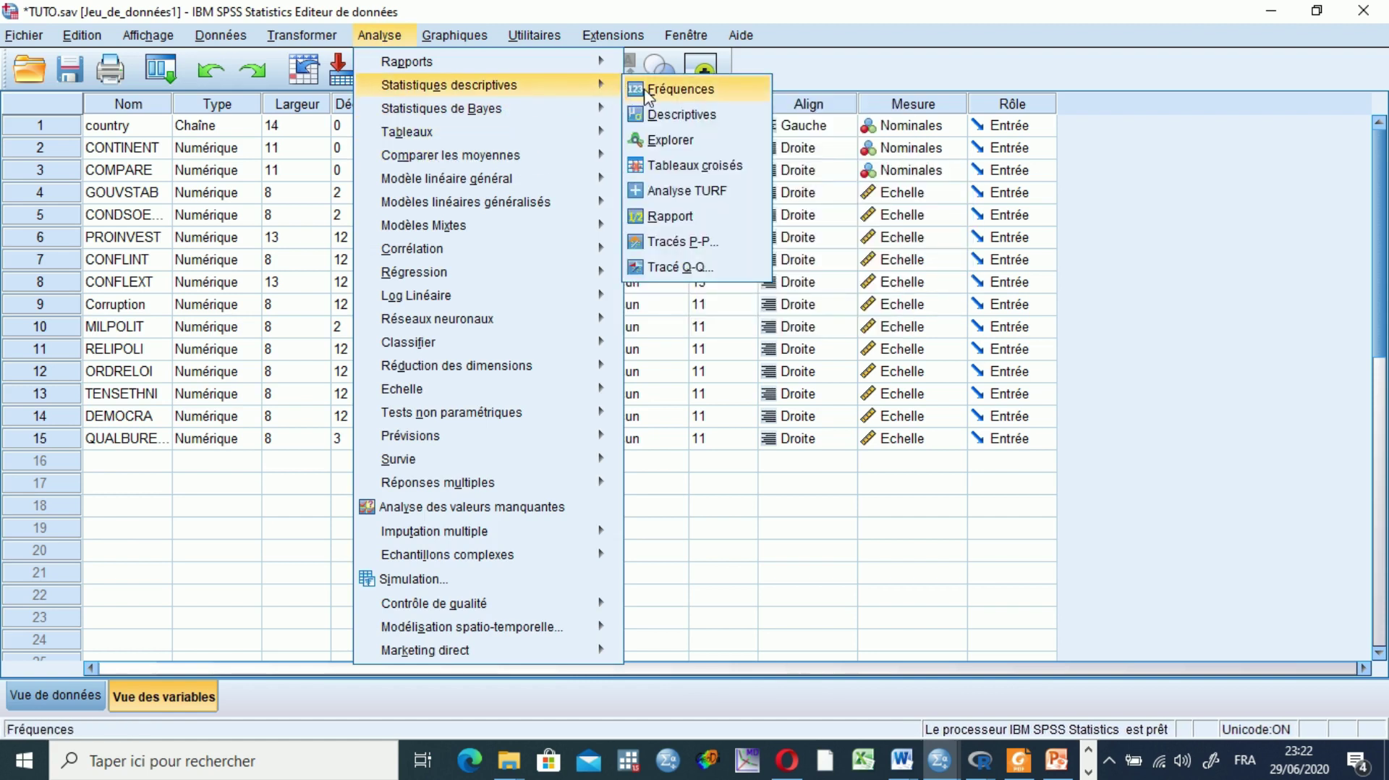
click(679, 142)
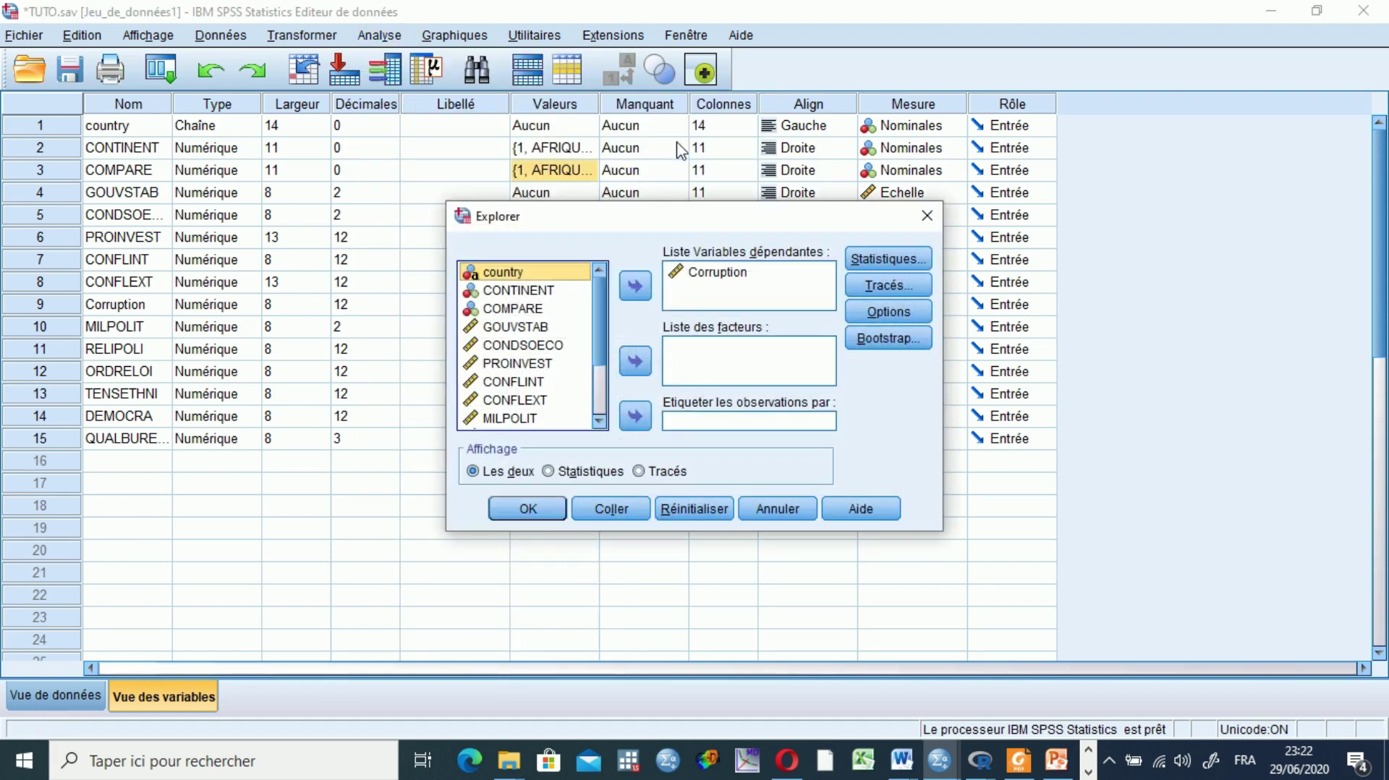
click(710, 273)
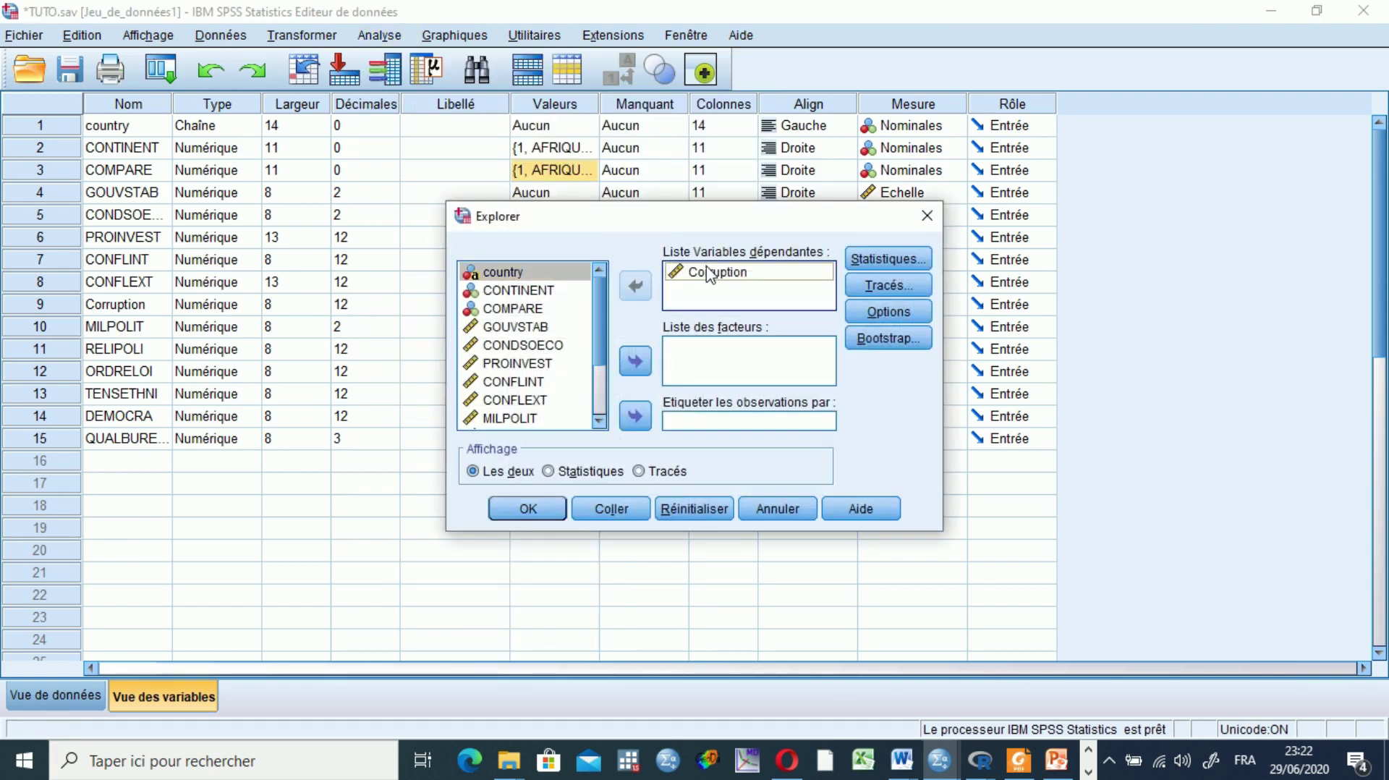
click(635, 286)
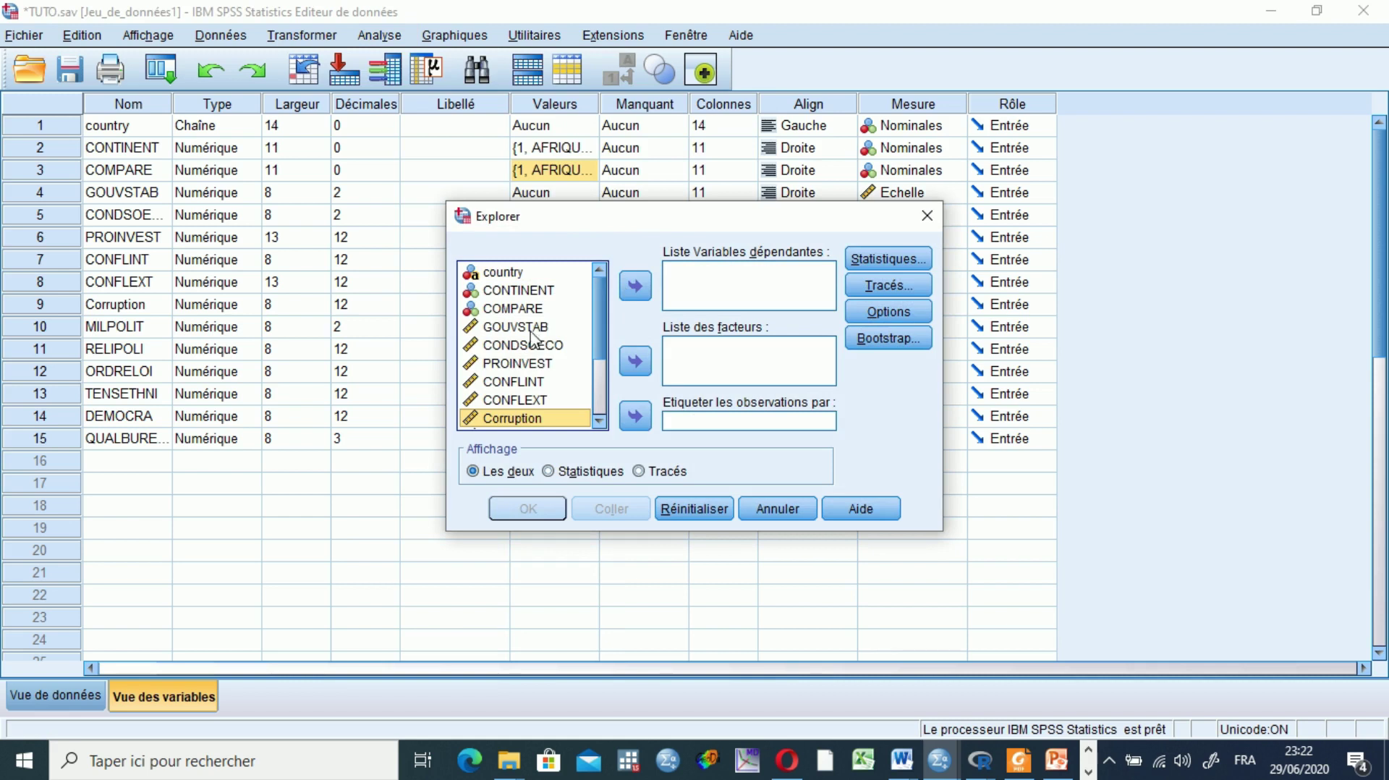
click(532, 328)
click(635, 286)
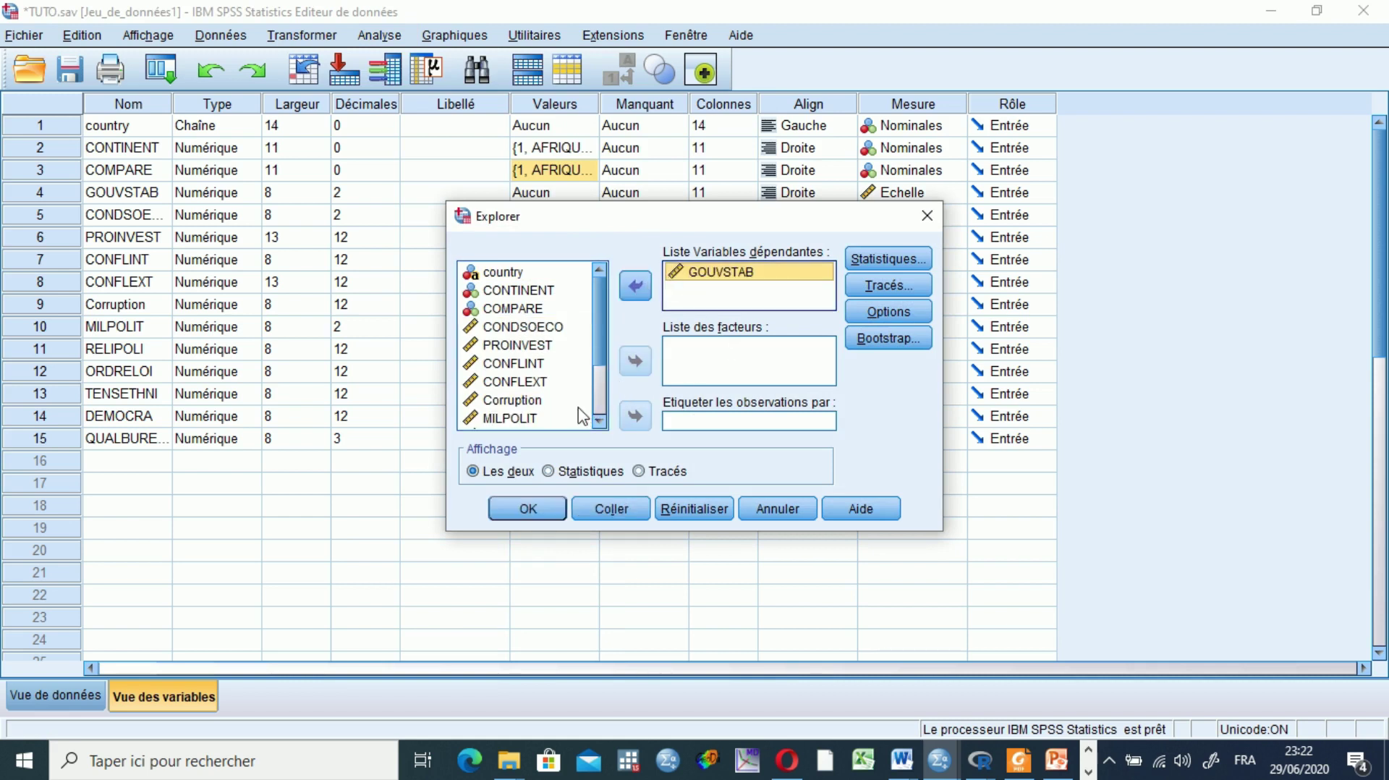
Step: Label the observations by COMPARE and limit the Explore statistics to Percentiles, with Descriptives excluded
click(522, 310)
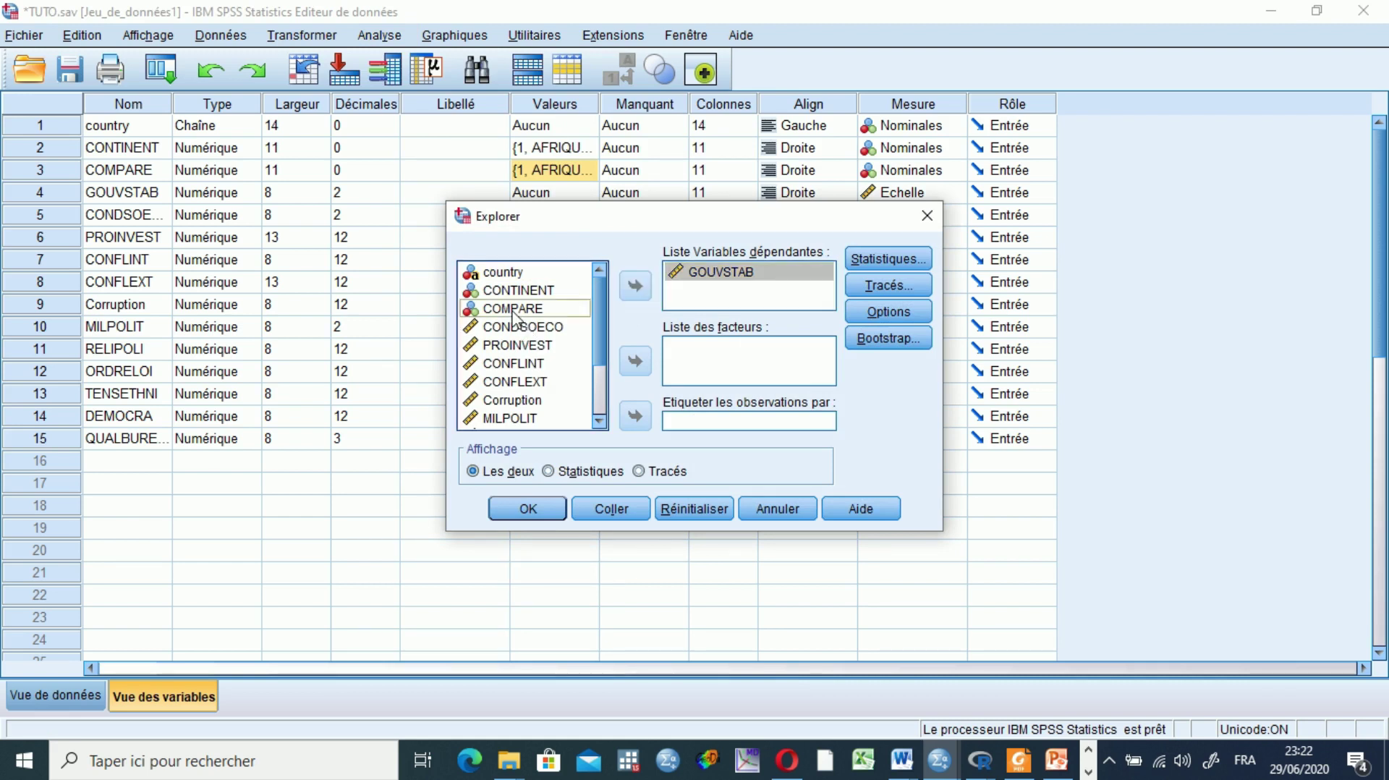
click(635, 417)
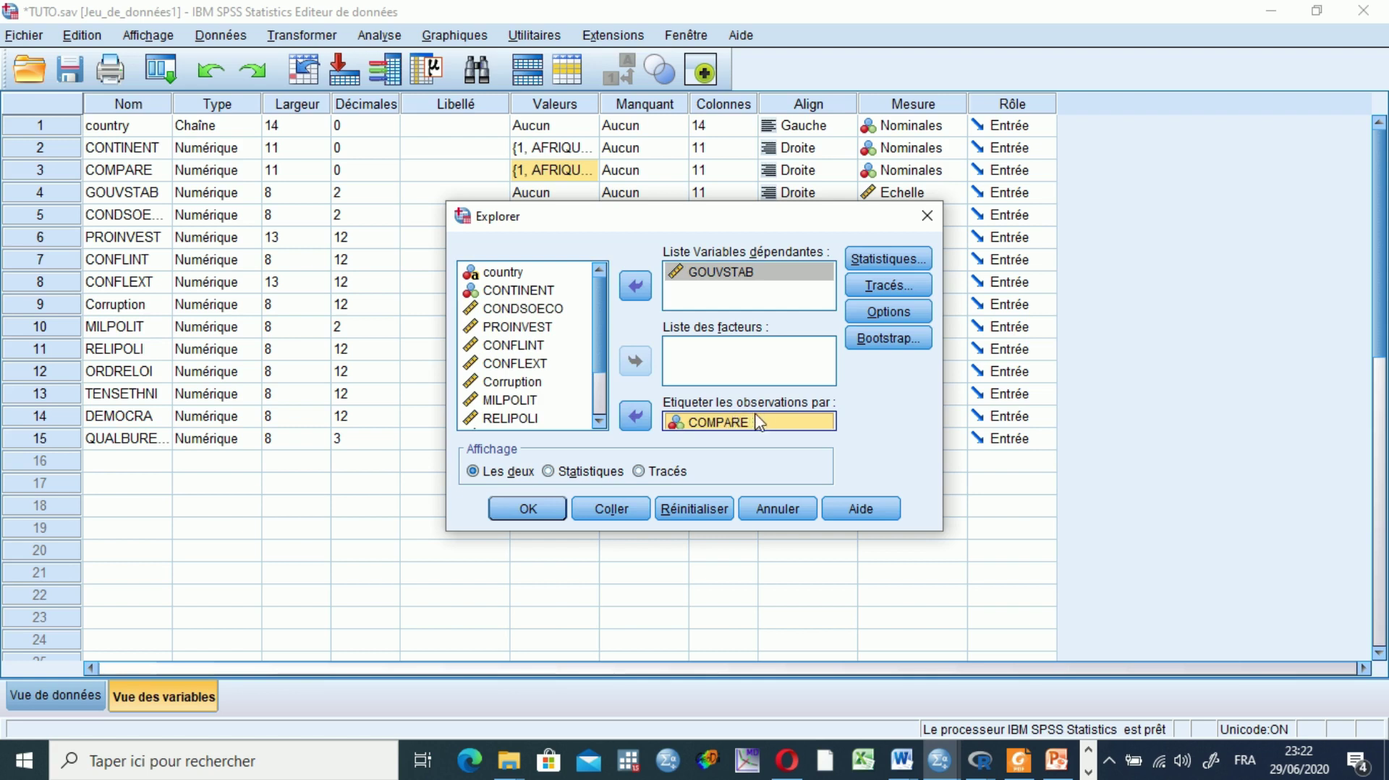
click(887, 261)
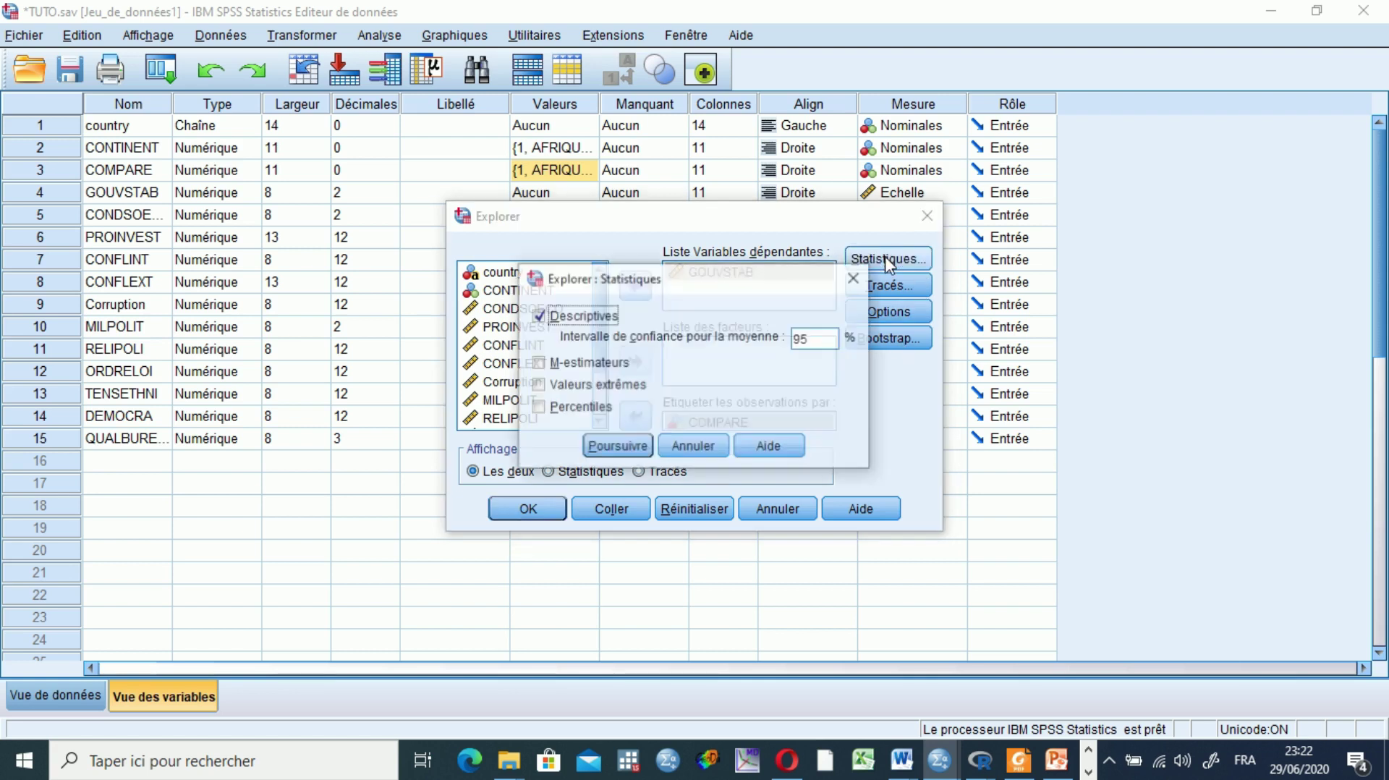
click(538, 316)
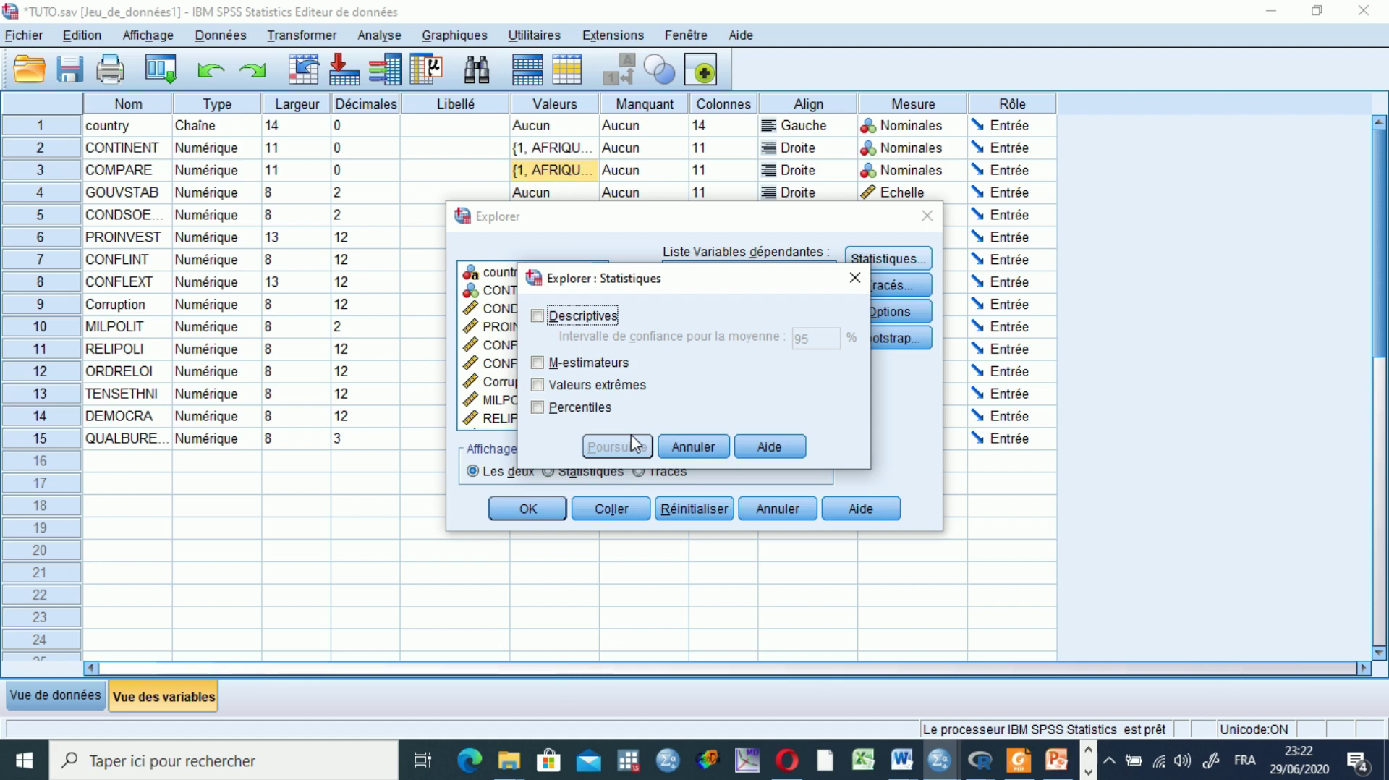
click(548, 409)
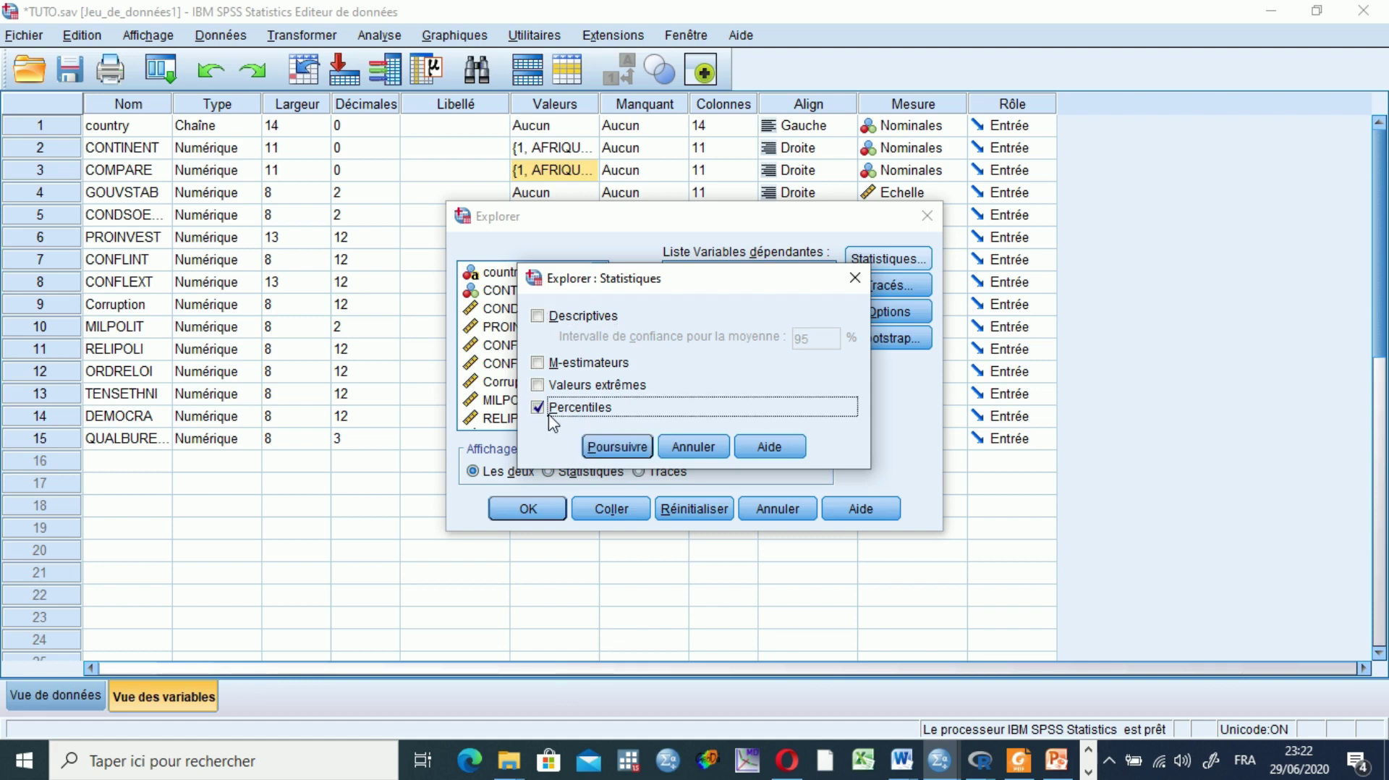
click(617, 447)
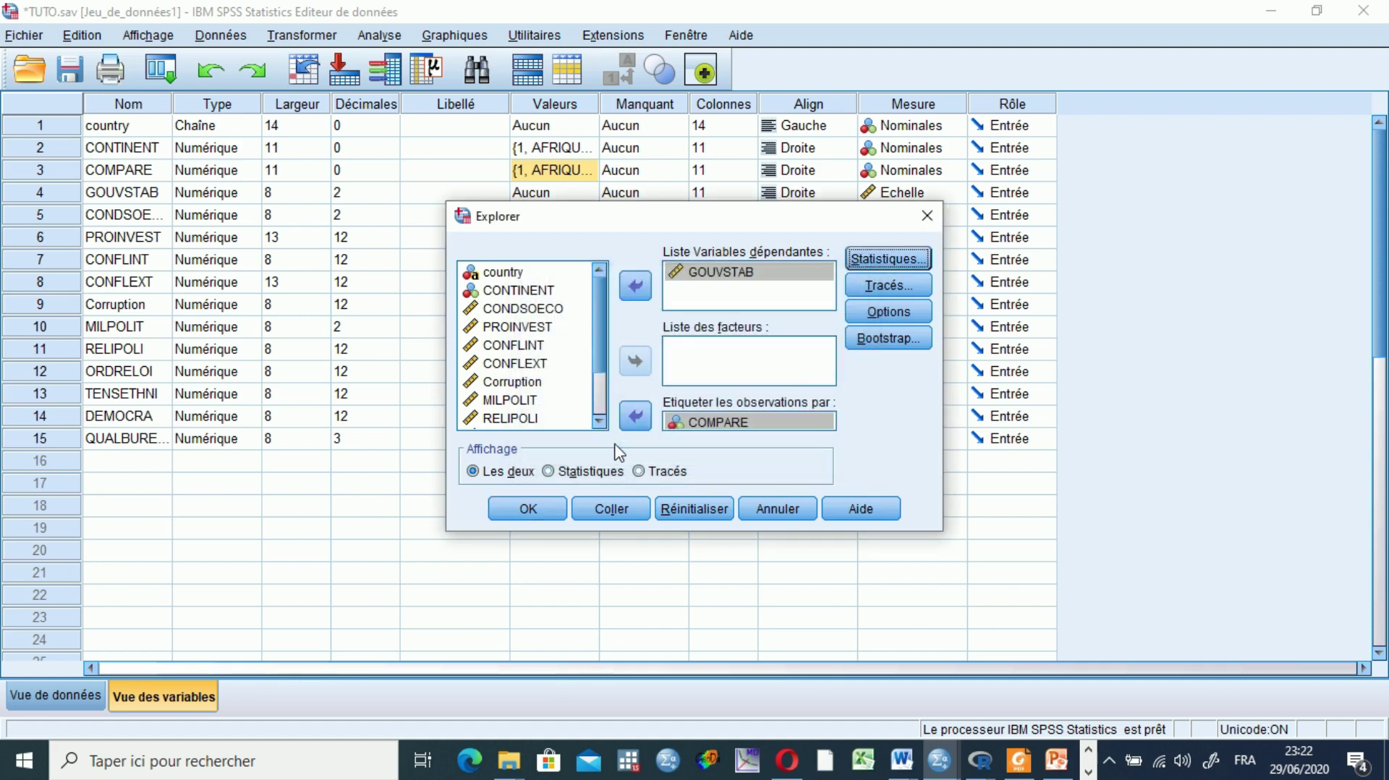
Step: Keep normality plots with tests, no boxplots and exclusion of incomplete observations, and run the Explore analysis on GOUVSTAB
click(879, 288)
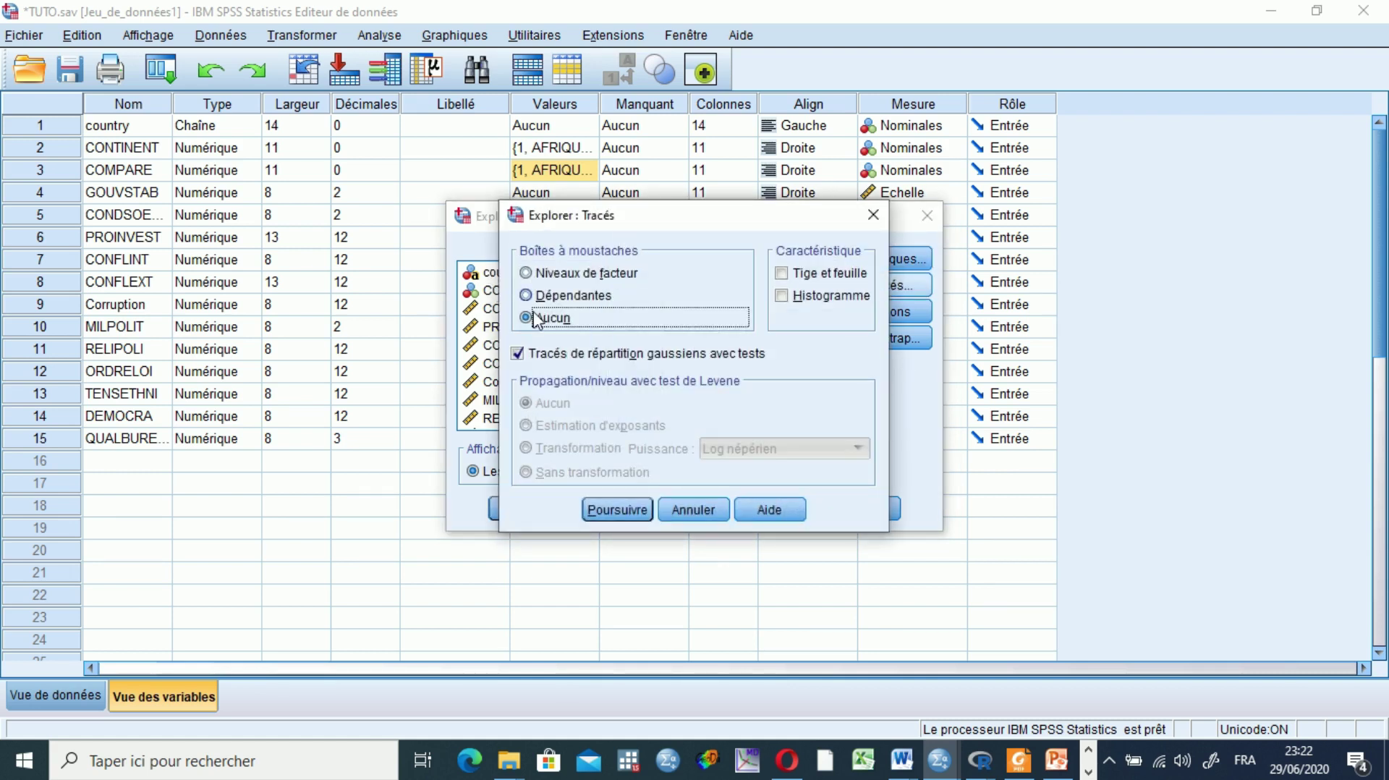
click(616, 510)
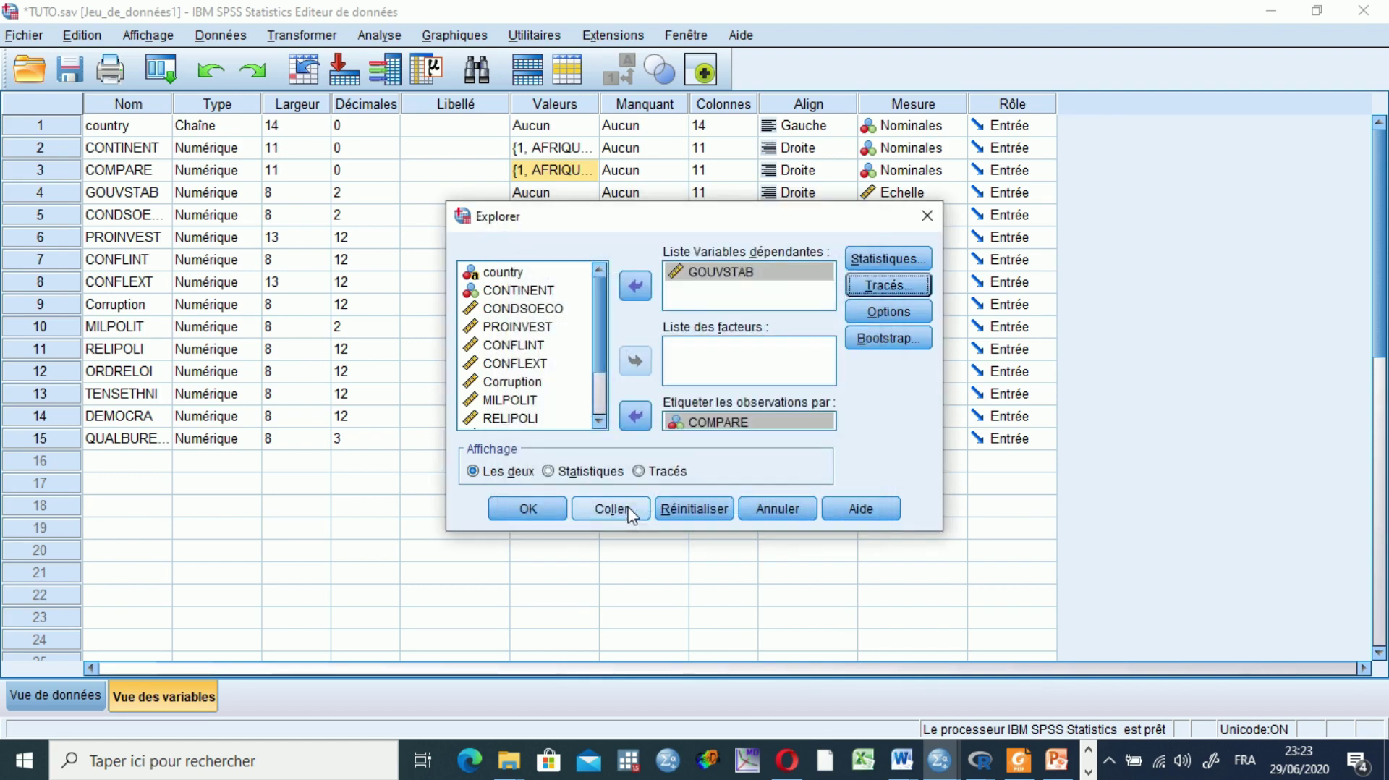
click(876, 311)
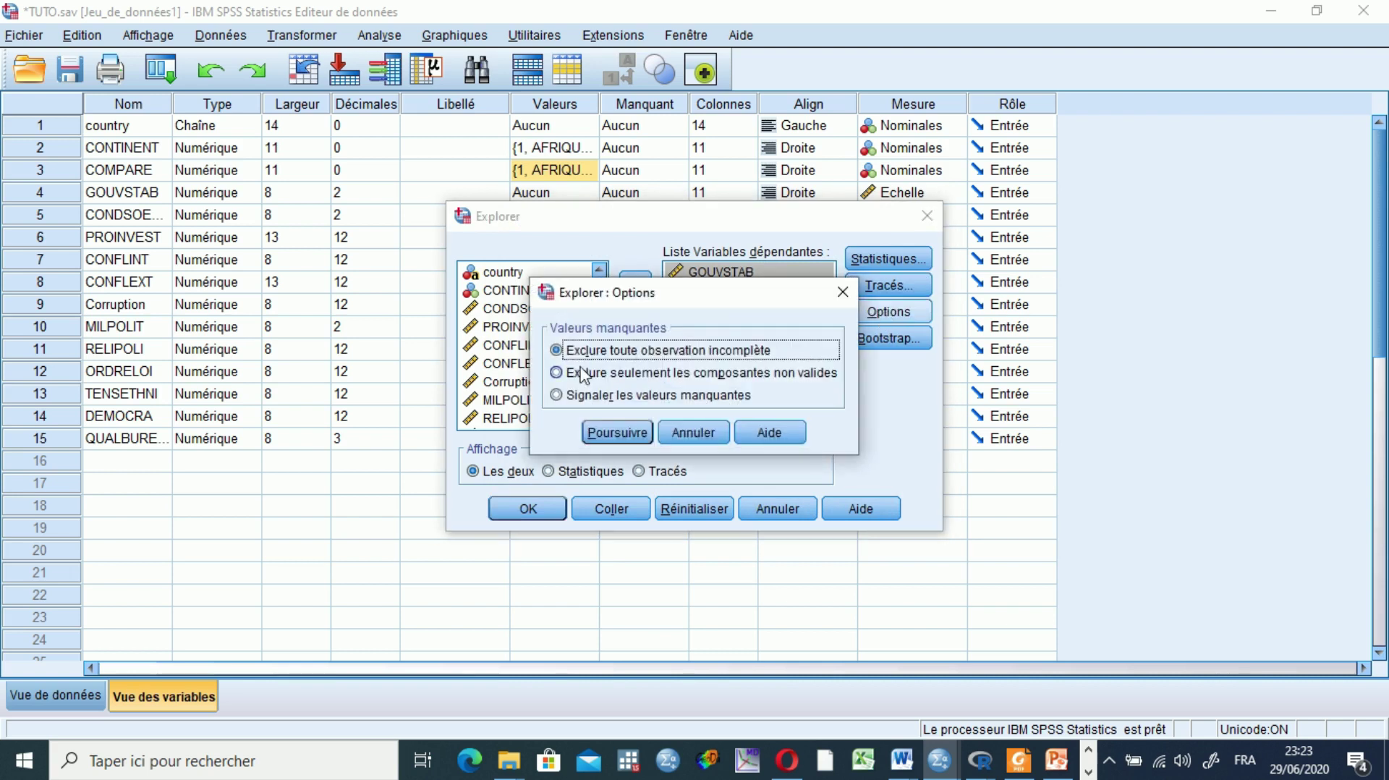
click(617, 433)
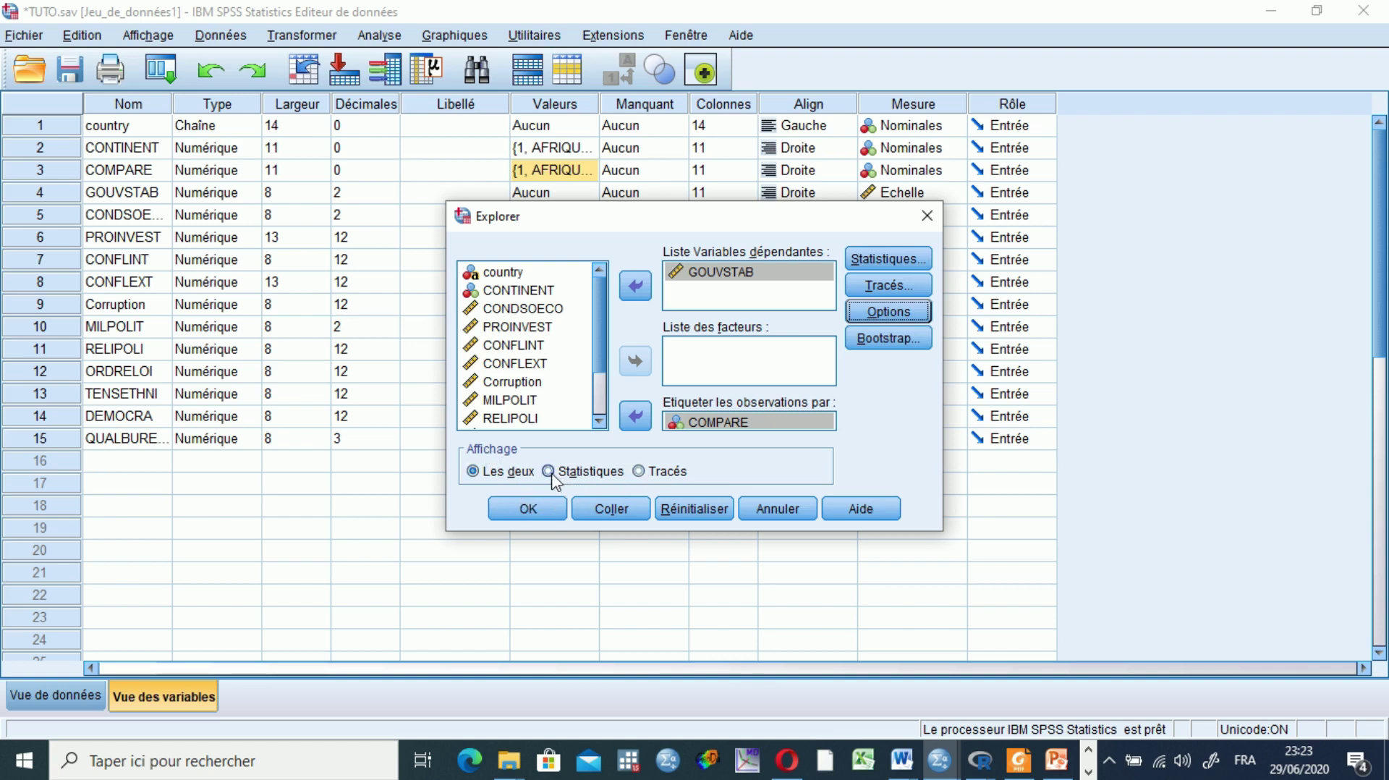
click(544, 515)
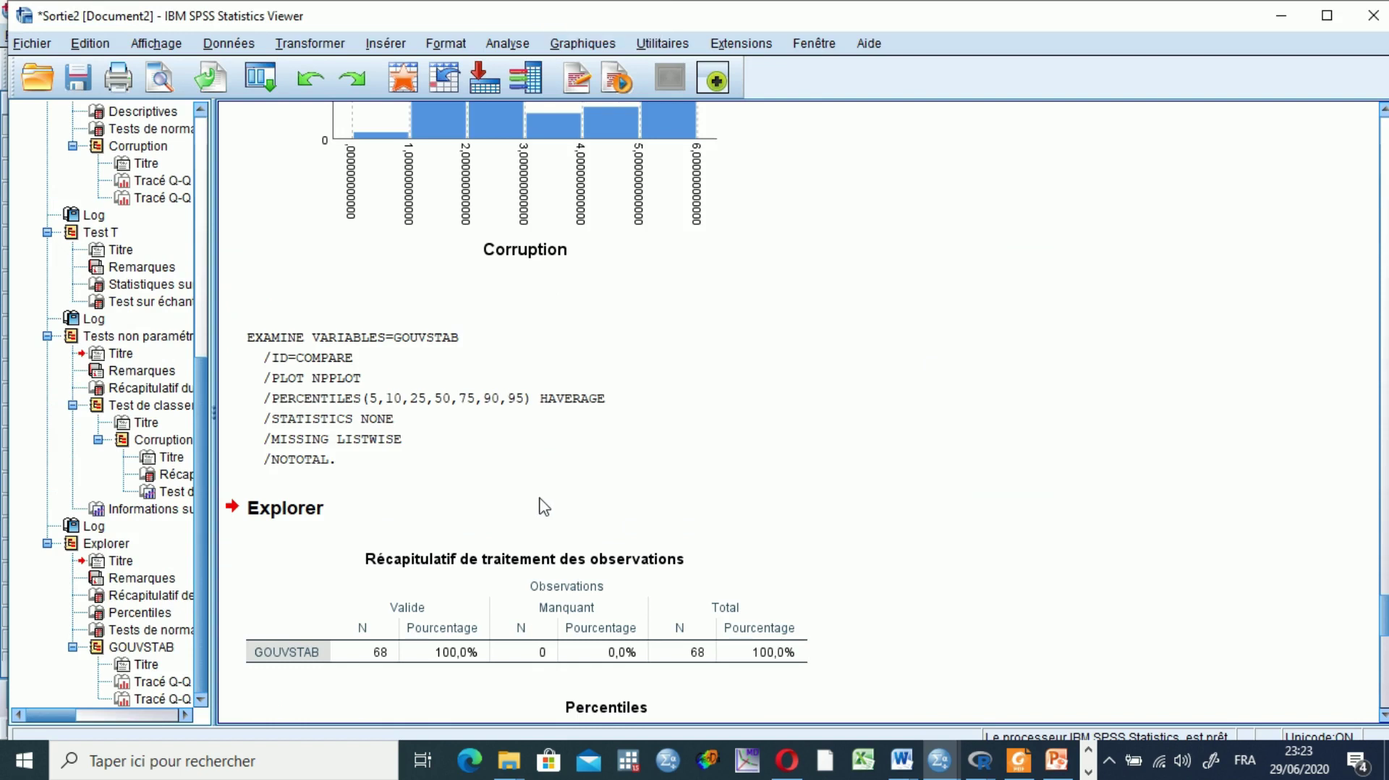
click(506, 44)
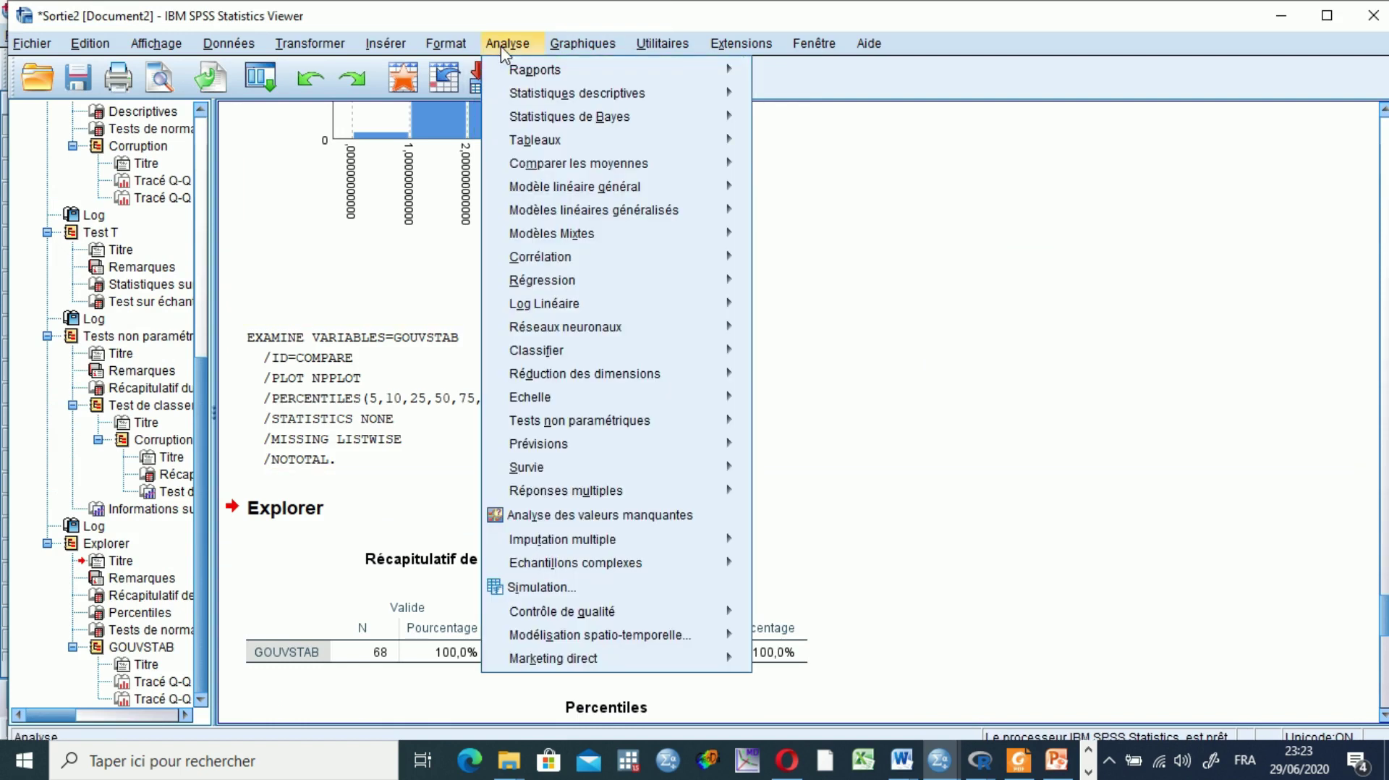
mouse_move(635, 94)
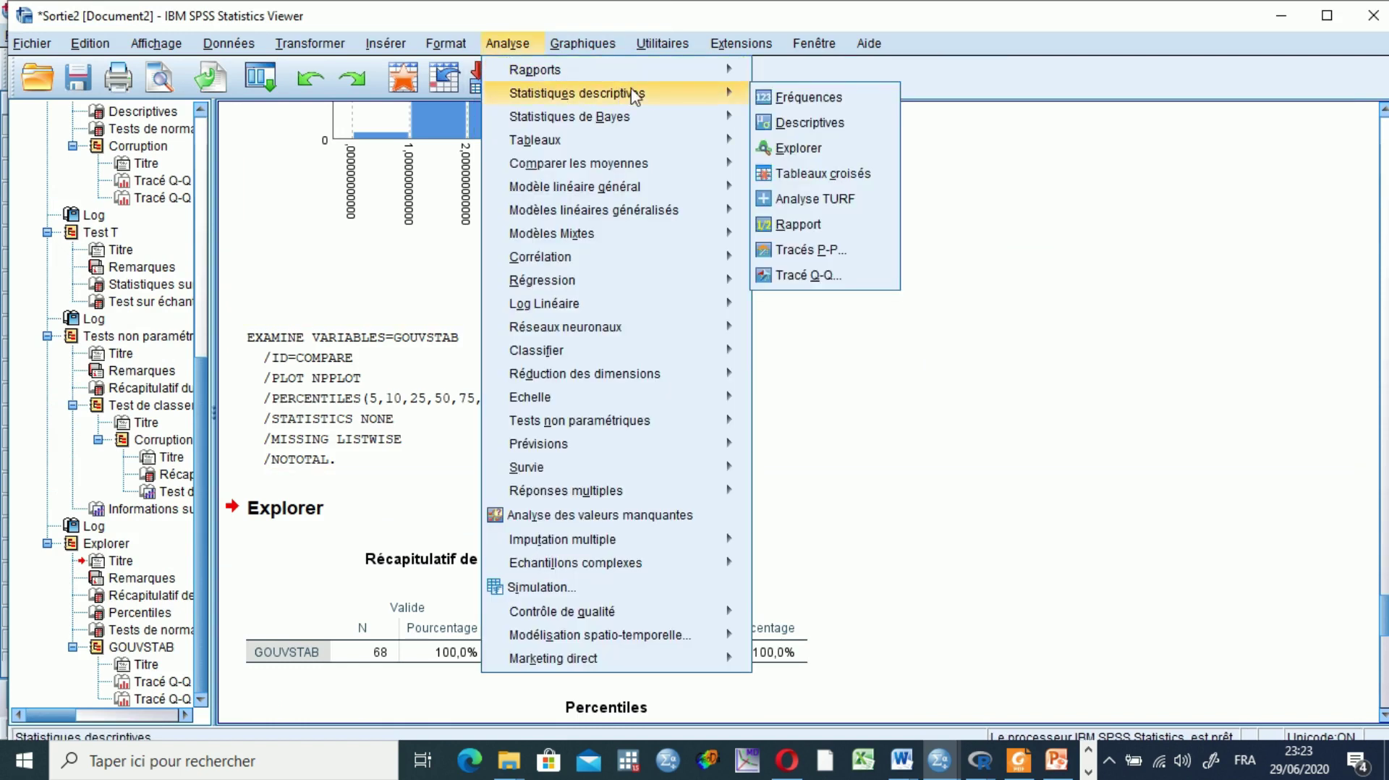
click(788, 123)
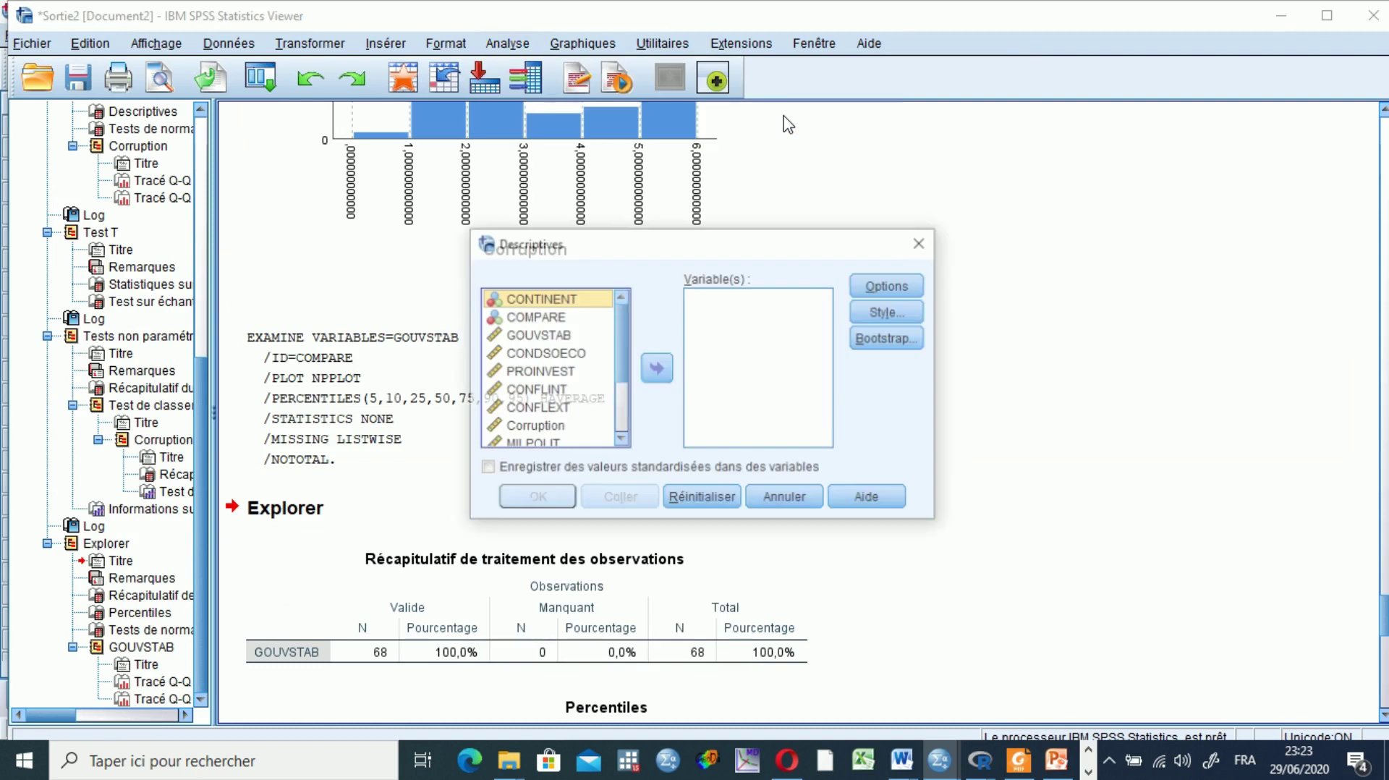
click(922, 243)
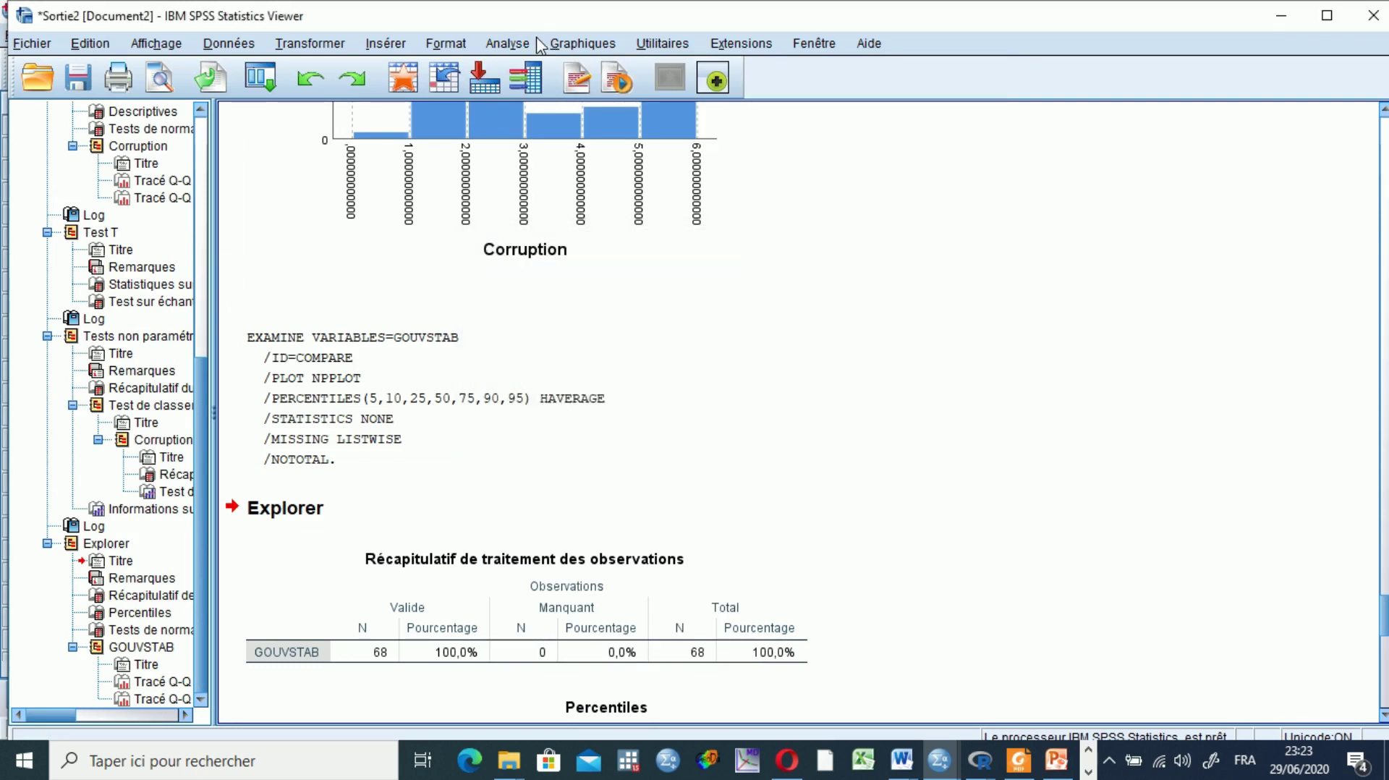
Step: Reopen the Explore analysis with GOUVSTAB as dependent variable and COMPARE as label, and paste its command as syntax
click(510, 45)
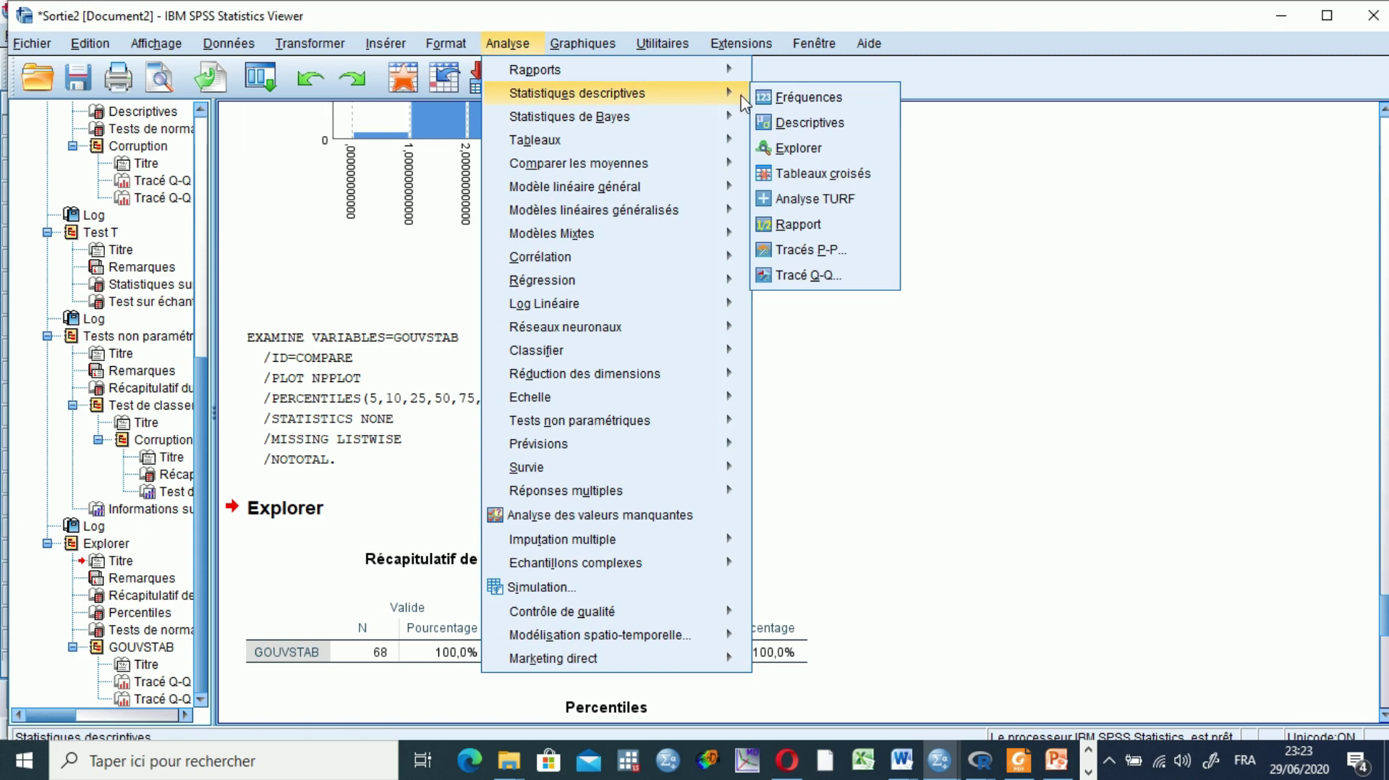
mouse_move(738, 116)
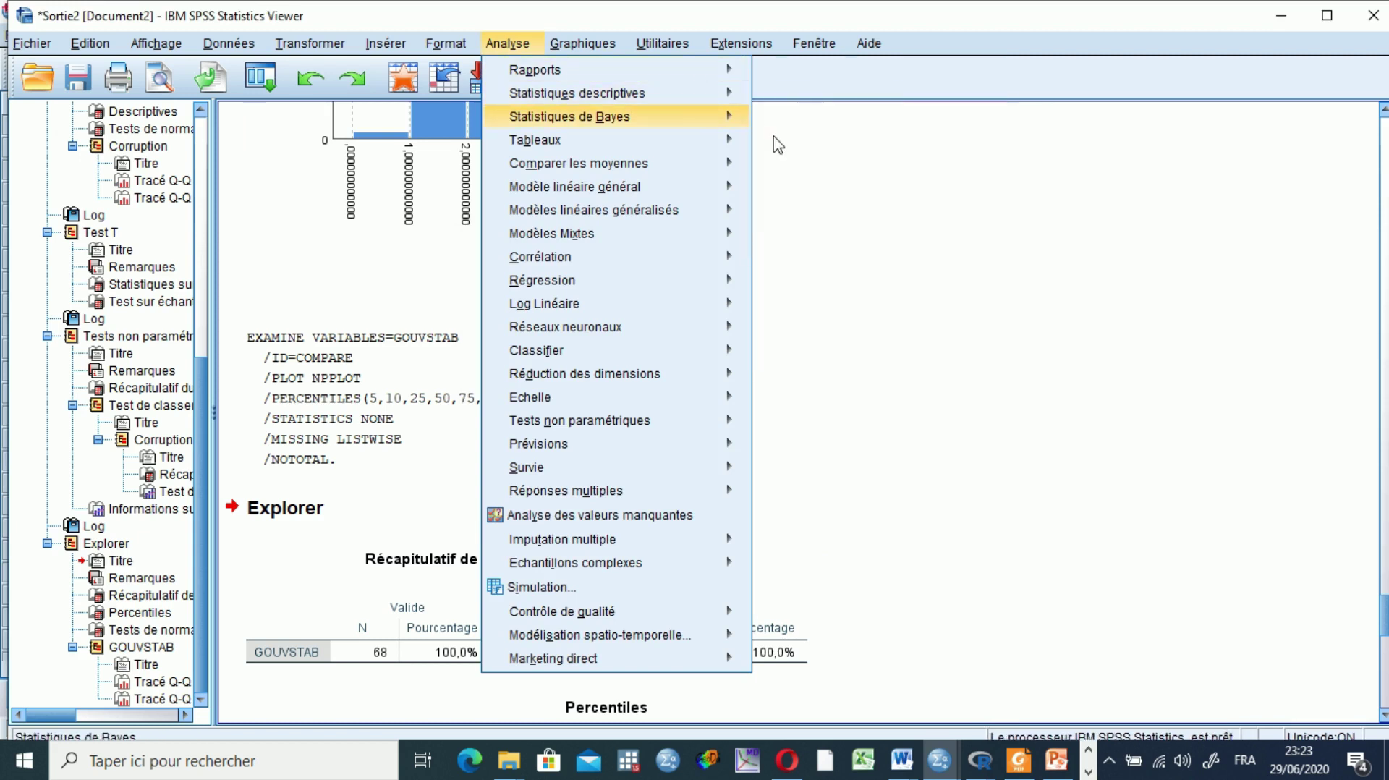
mouse_move(693, 92)
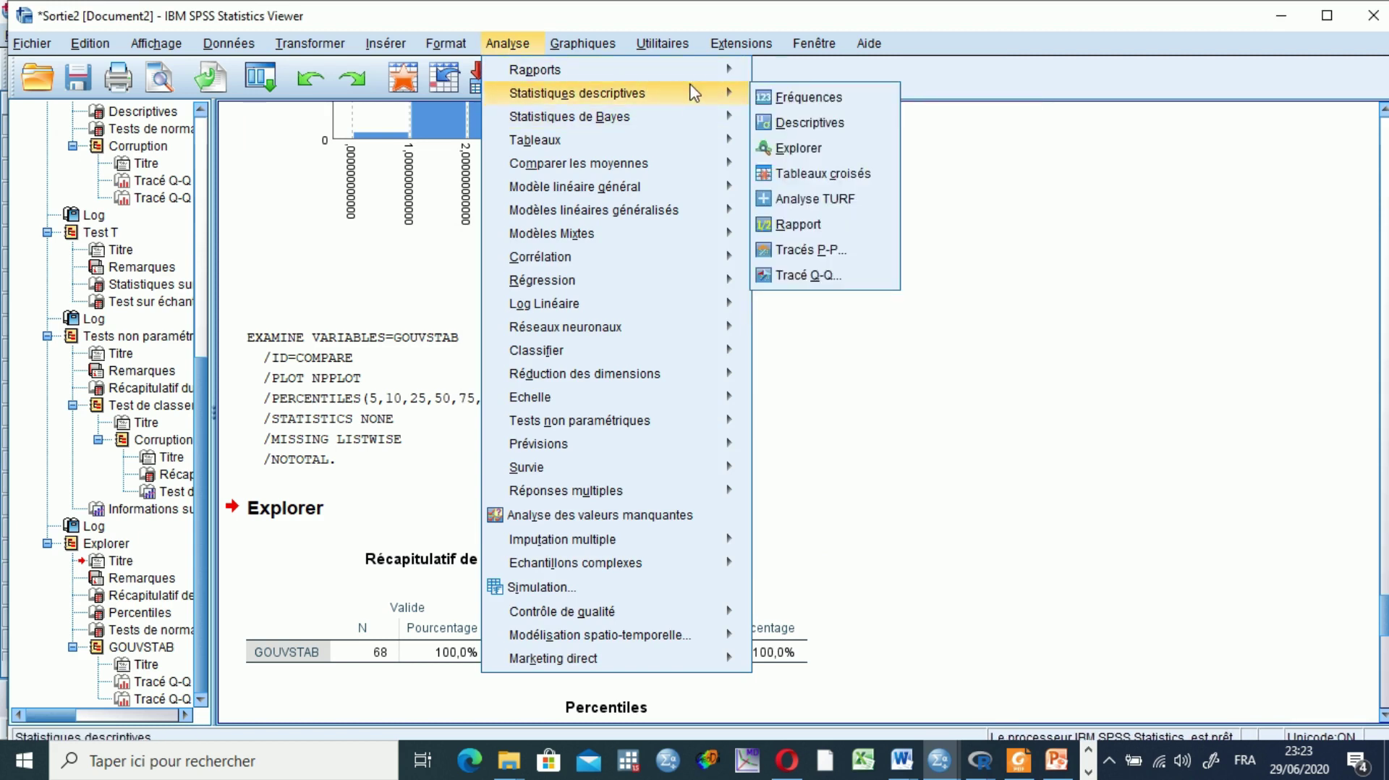
click(795, 148)
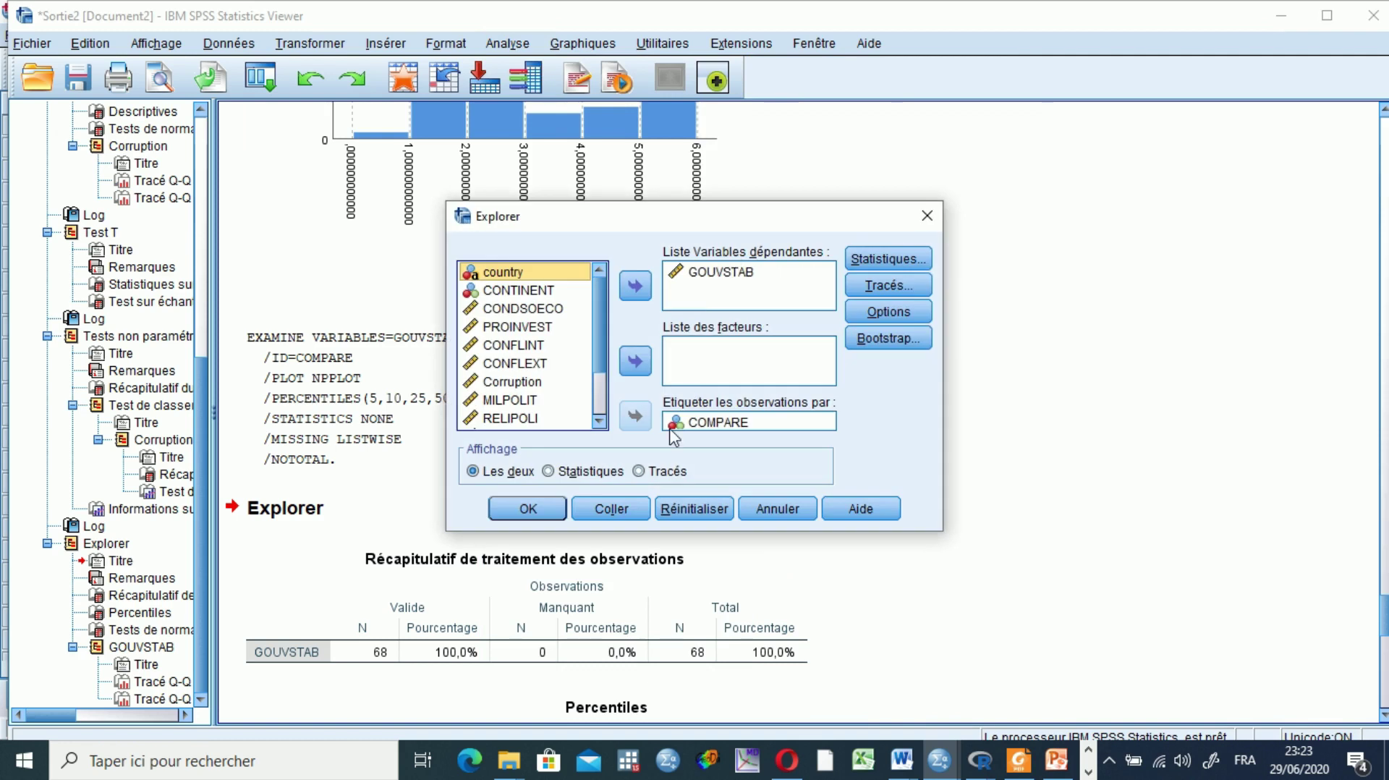
click(611, 510)
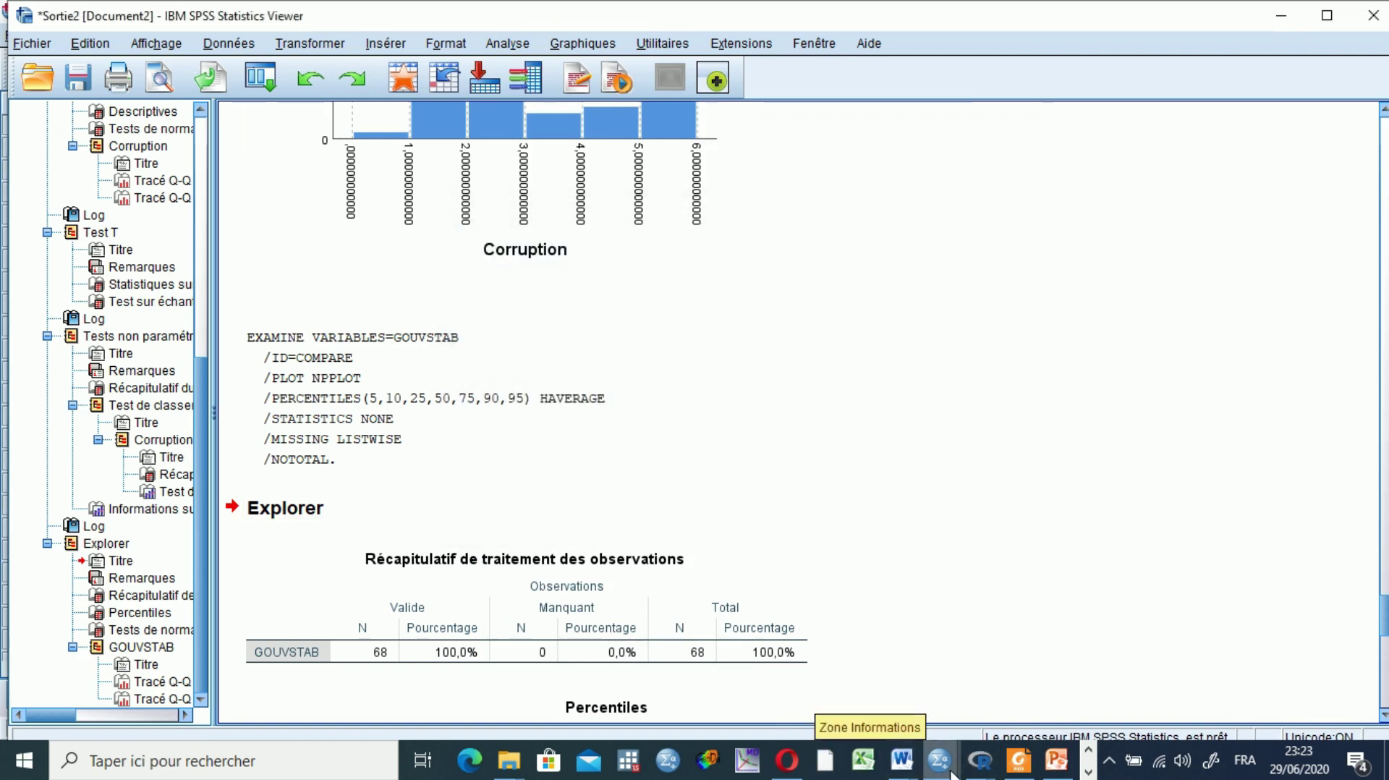
Step: Run only the EXAMINE block for GOUVSTAB from the TUTO SPSS.sps syntax window
mouse_move(940, 761)
click(794, 715)
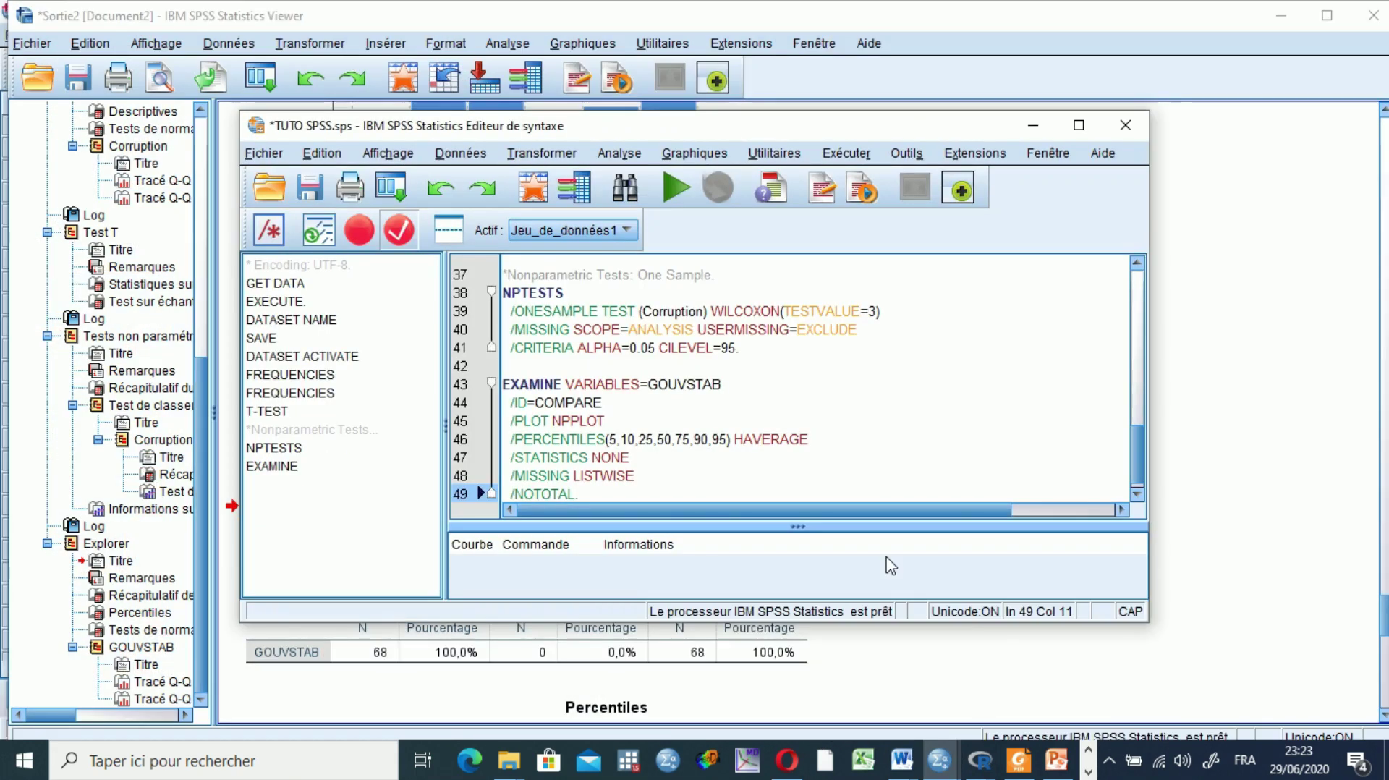
click(1138, 494)
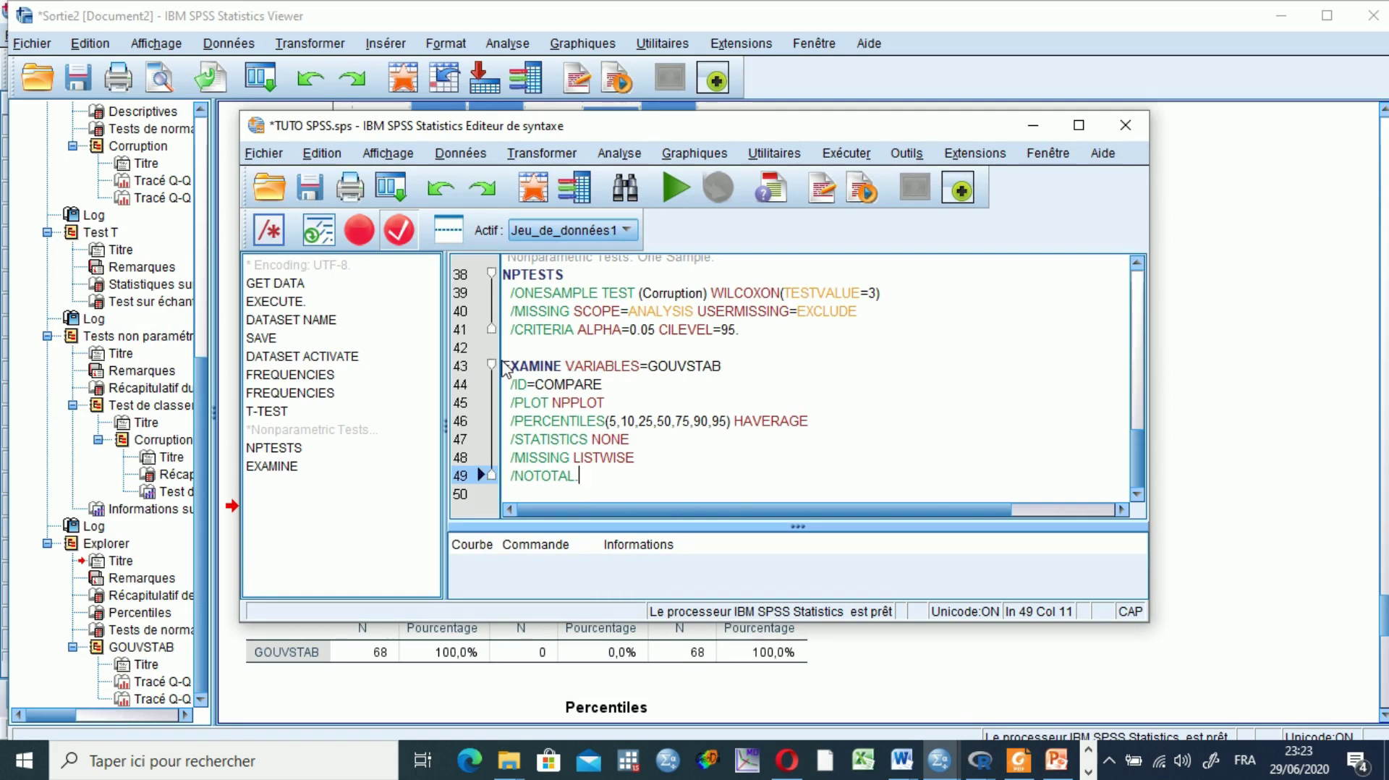
drag(505, 368, 593, 478)
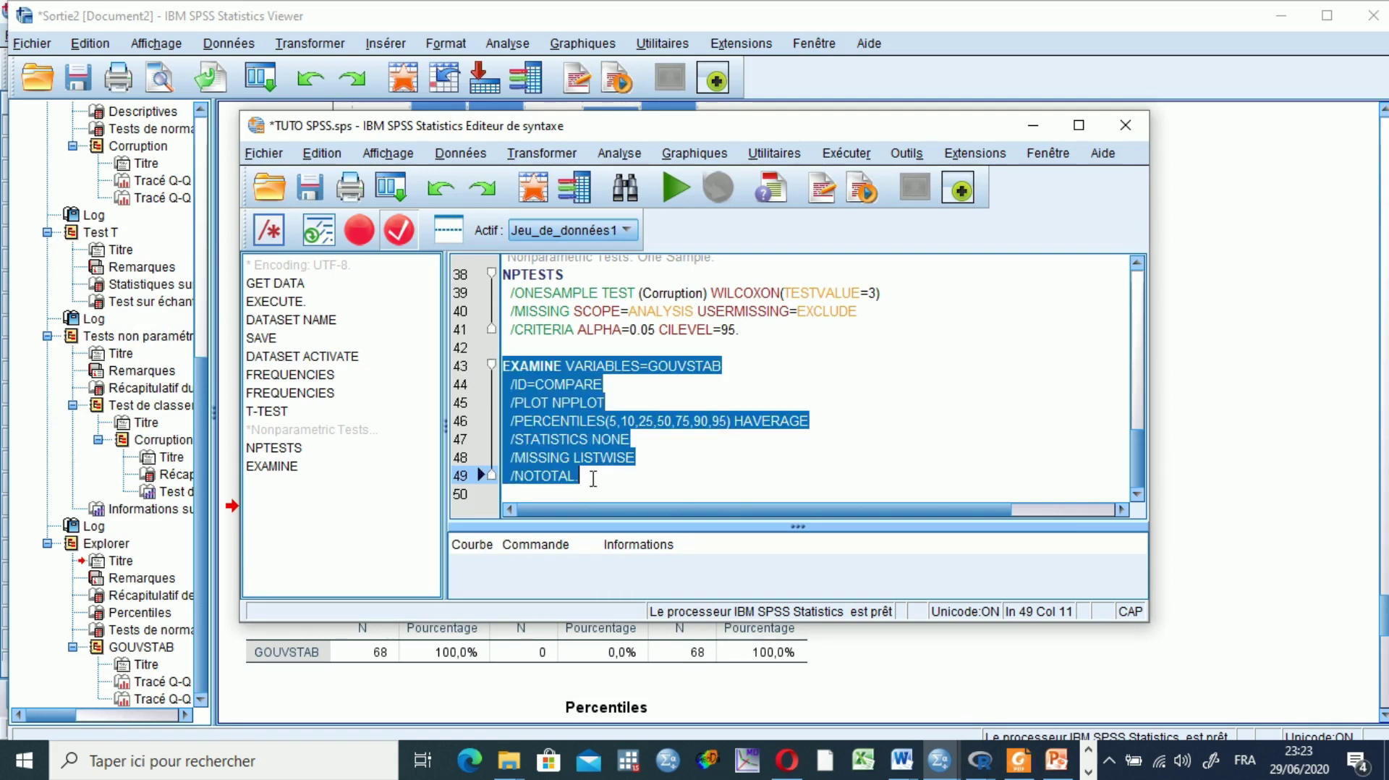
click(673, 181)
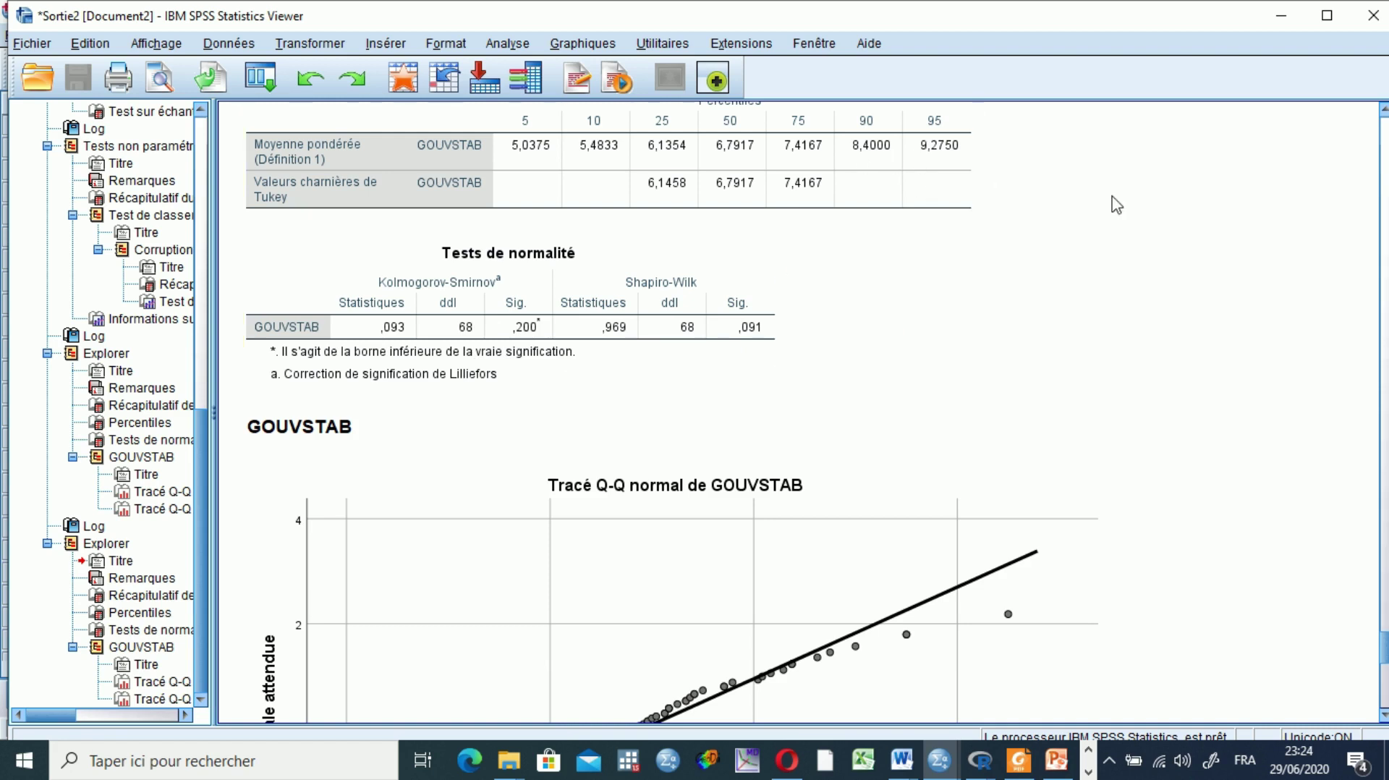
Step: Examine the percentiles, normality tests and Q-Q plots of GOUVSTAB in the latest Explore output
click(1383, 126)
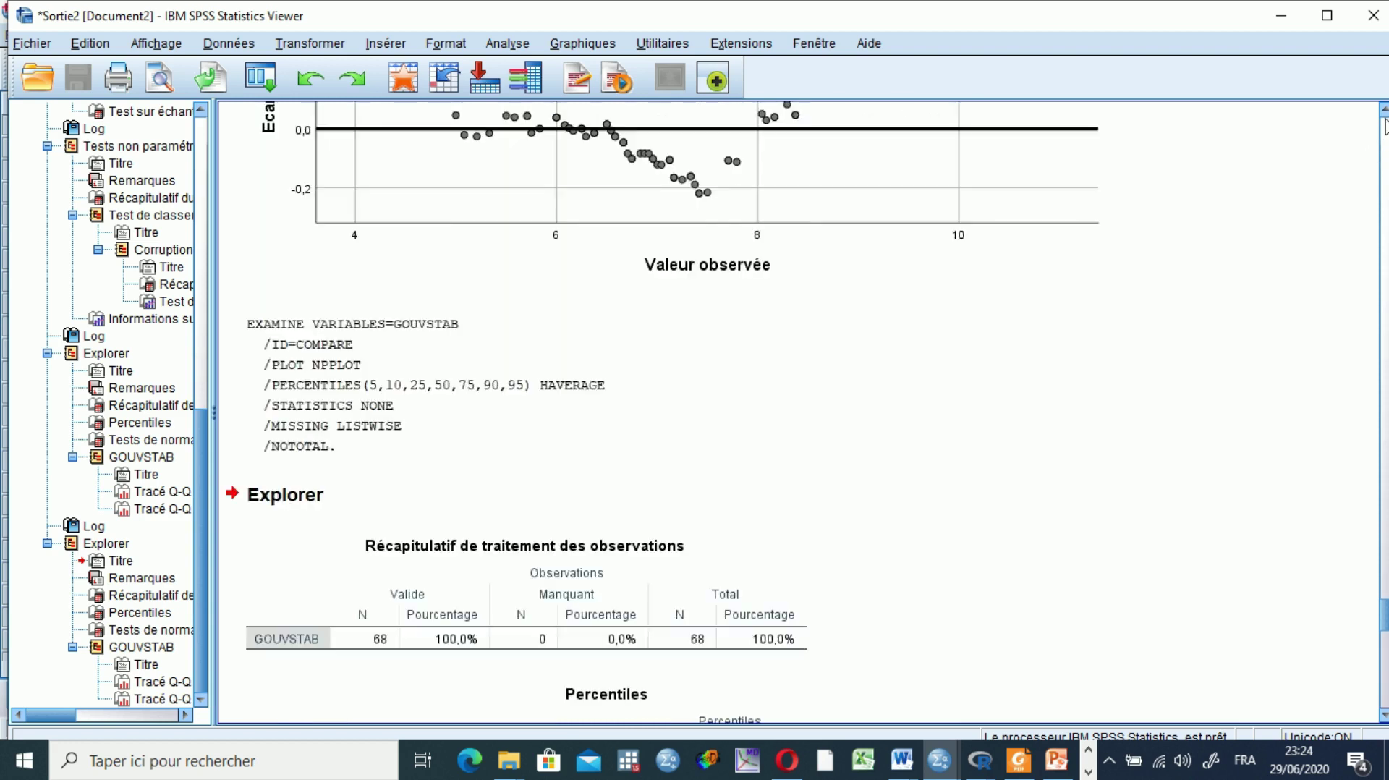
click(1383, 127)
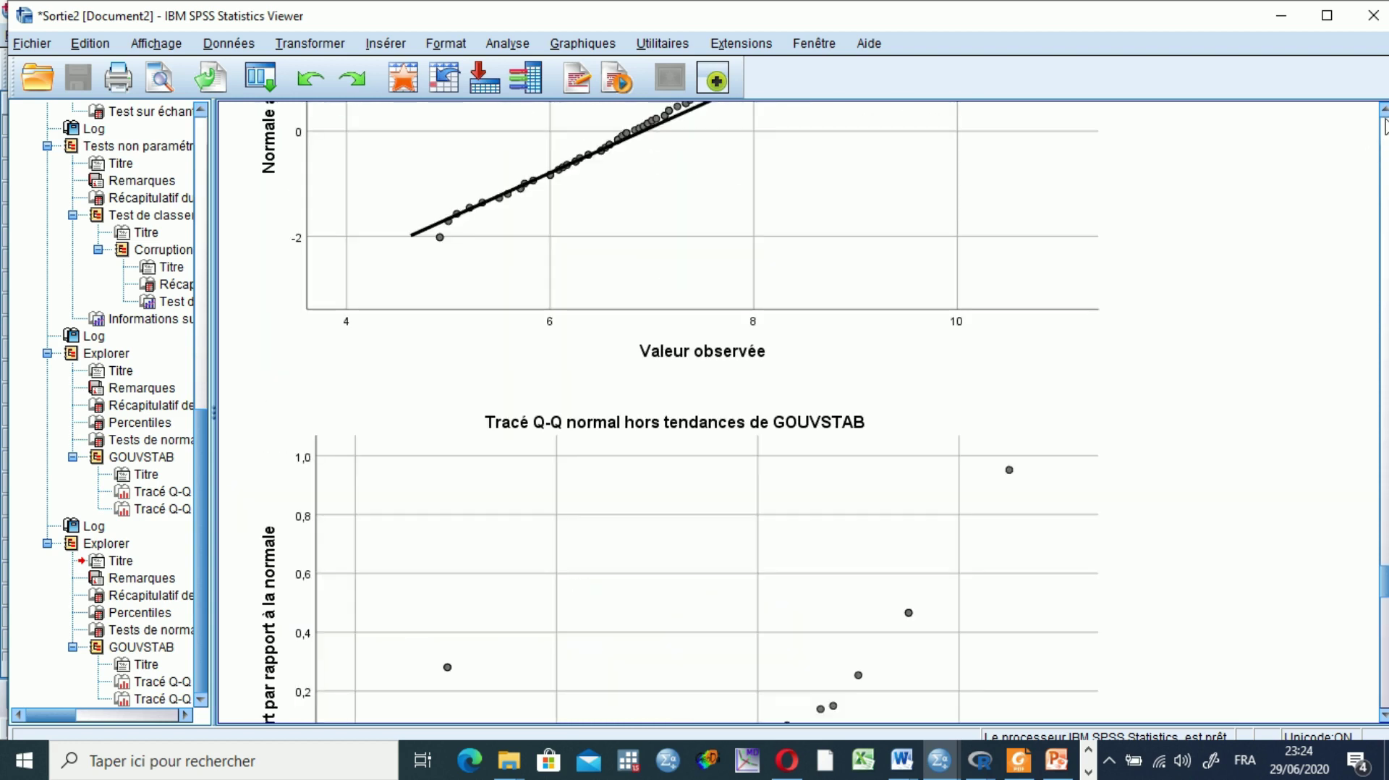
click(1383, 716)
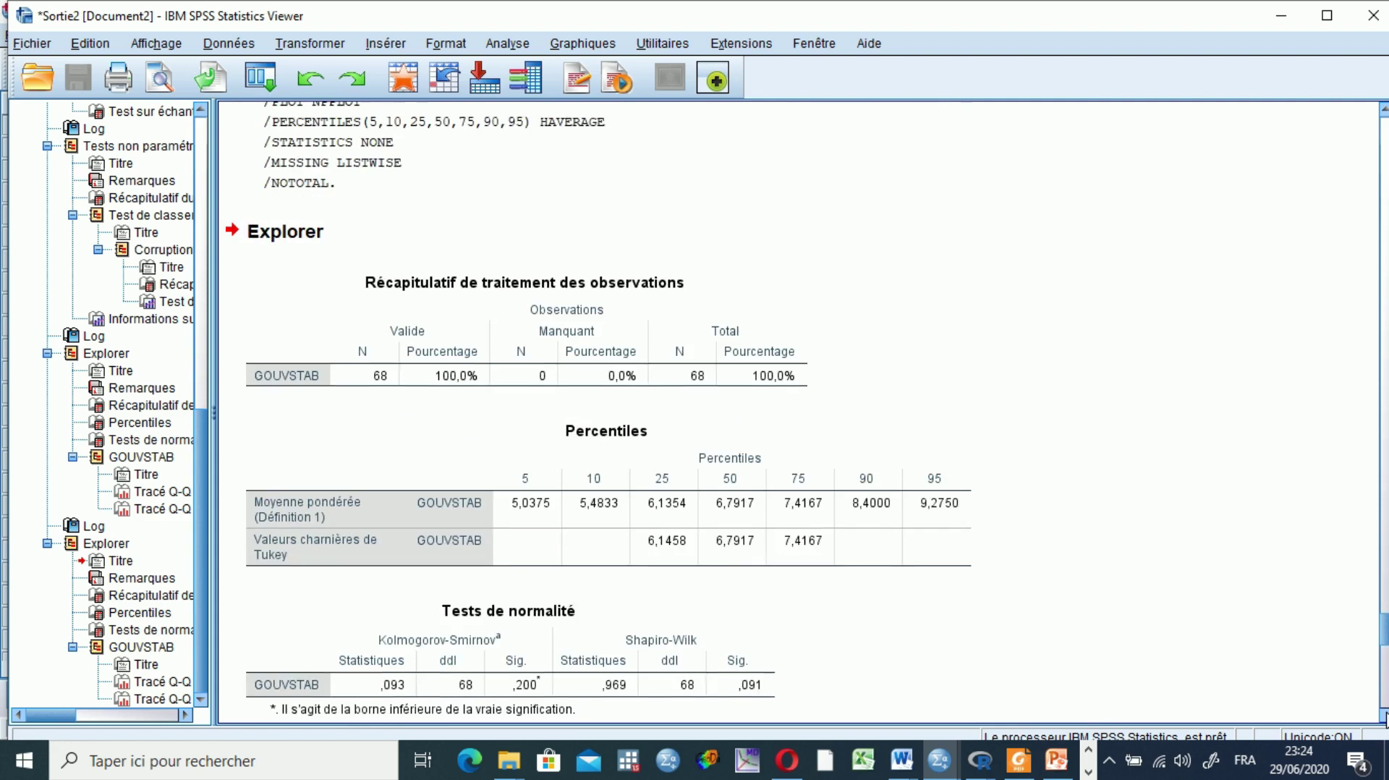
click(1383, 716)
scroll(1383, 716, down, 5)
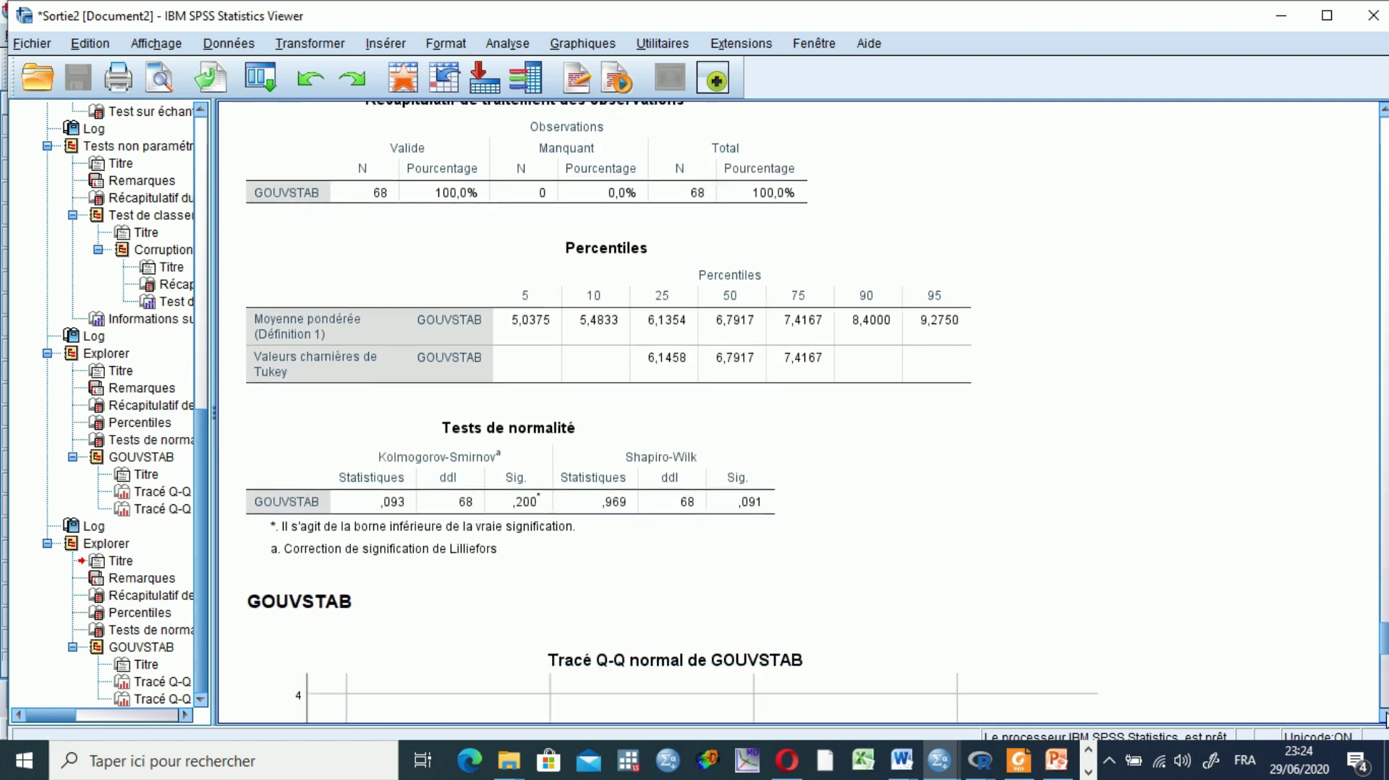
scroll(1384, 716, down, 5)
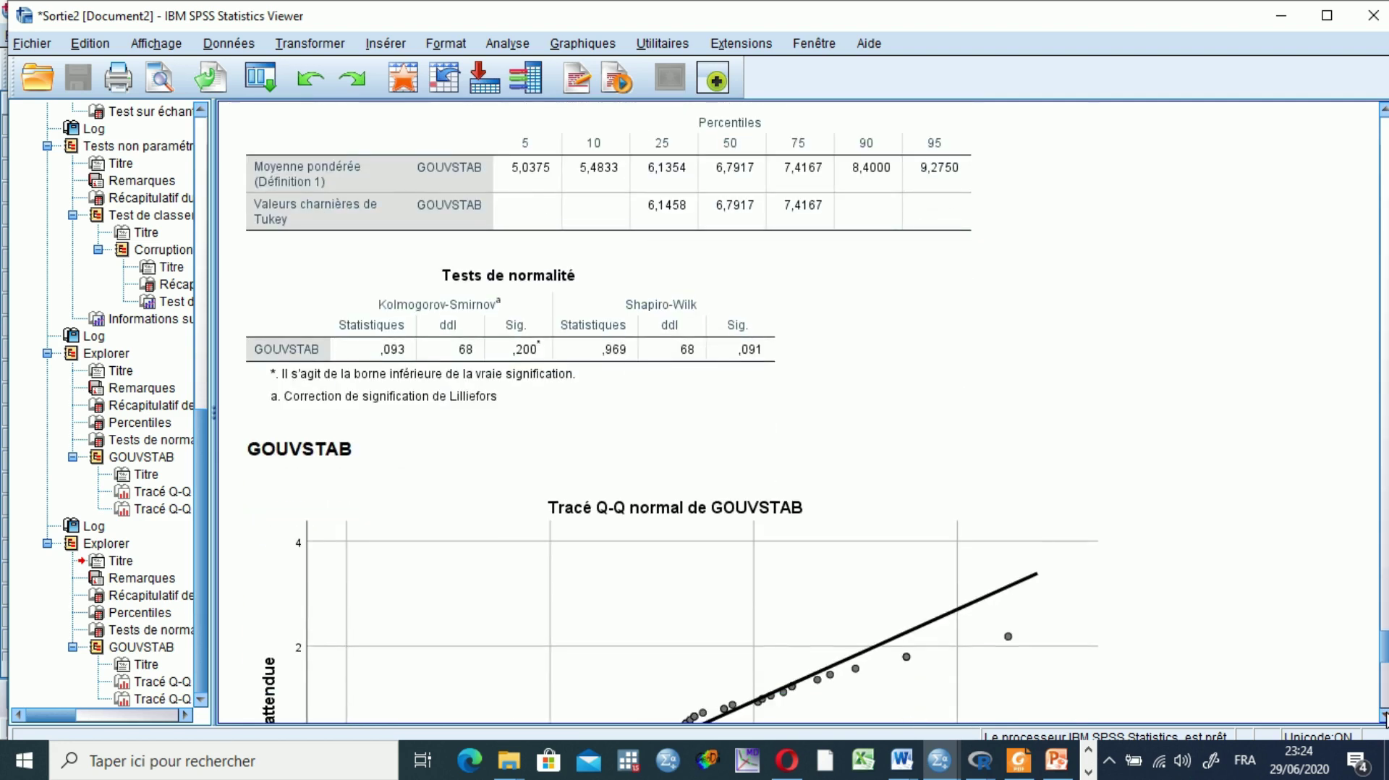
scroll(1384, 716, down, 19)
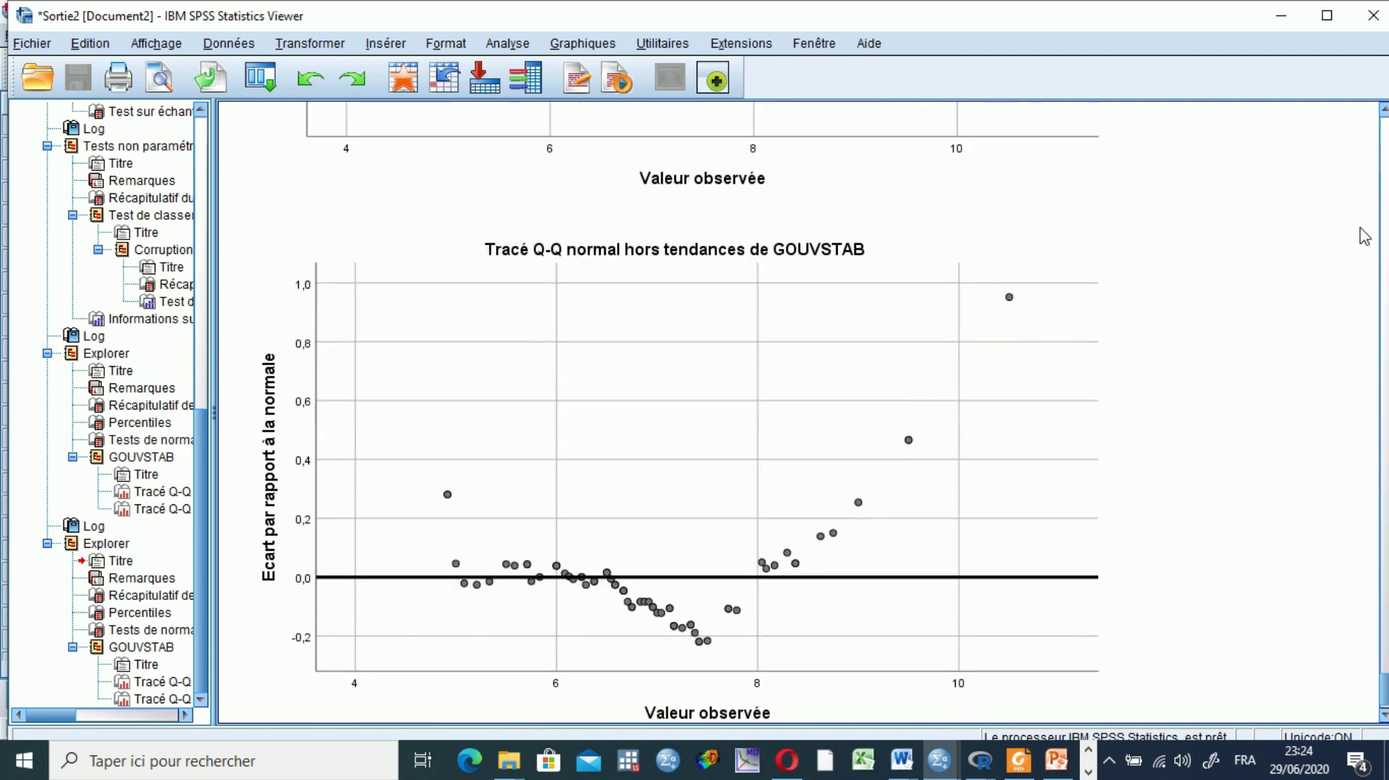
Step: Review the earlier one-sample T and Wilcoxon results for Corruption, and return to the first Explore output's normality tests for GOUVSTAB
scroll(1384, 124, up, 15)
scroll(1384, 124, up, 10)
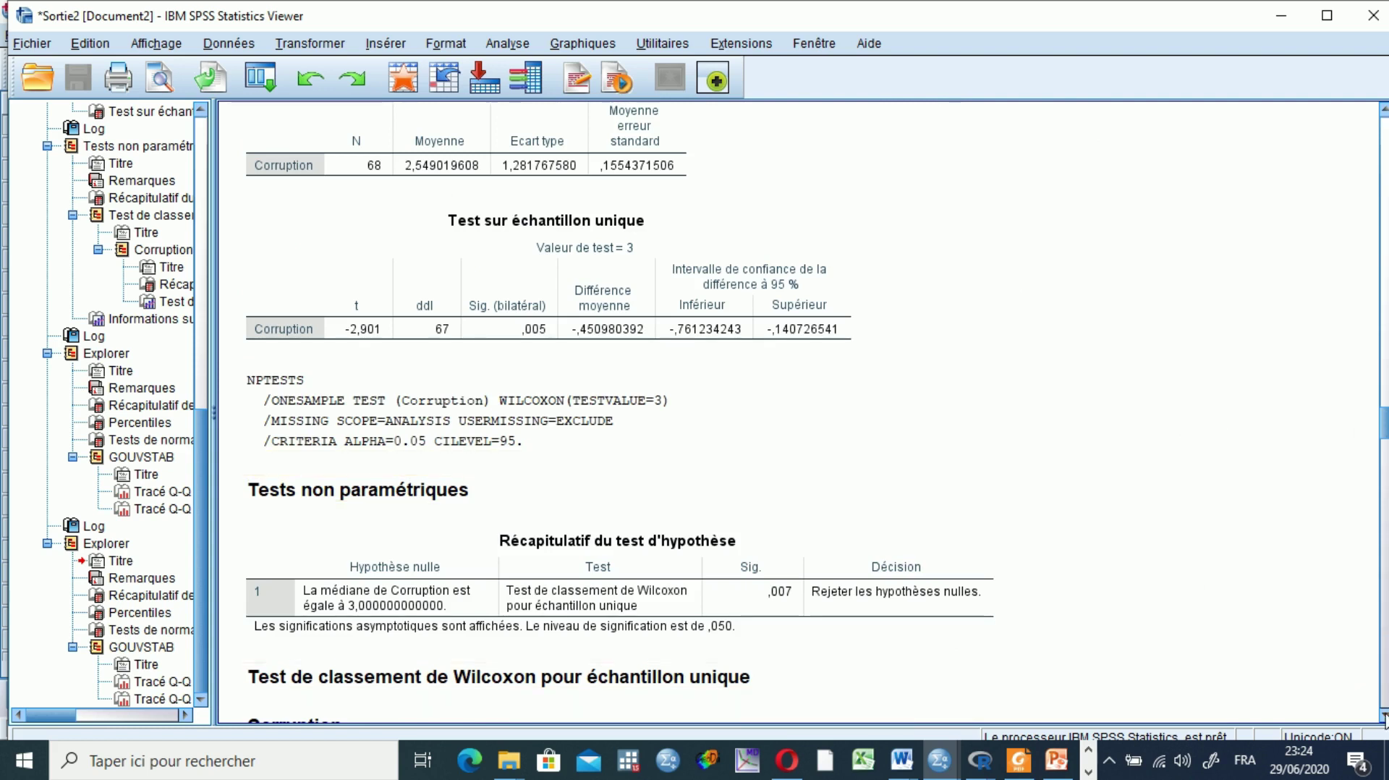
scroll(1384, 716, down, 11)
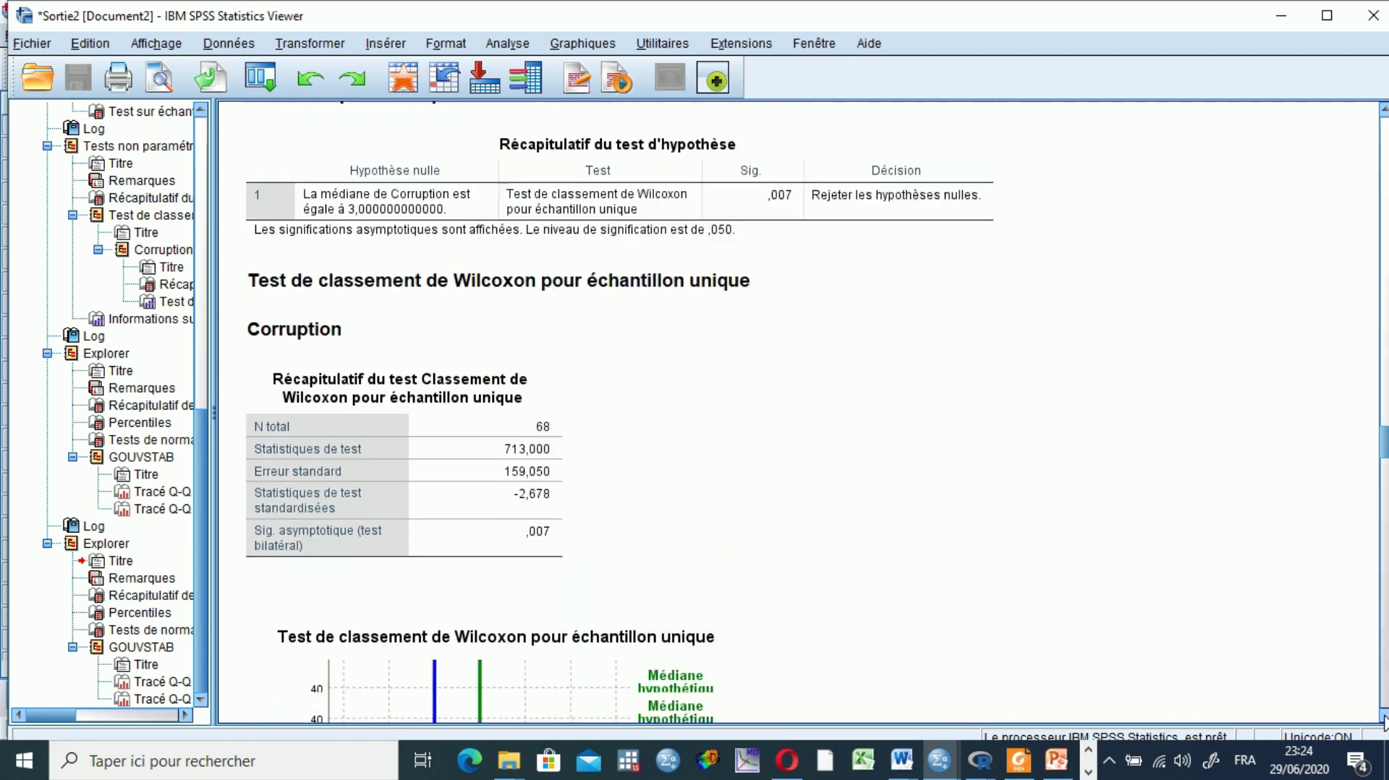
scroll(1384, 720, down, 18)
scroll(1384, 720, down, 20)
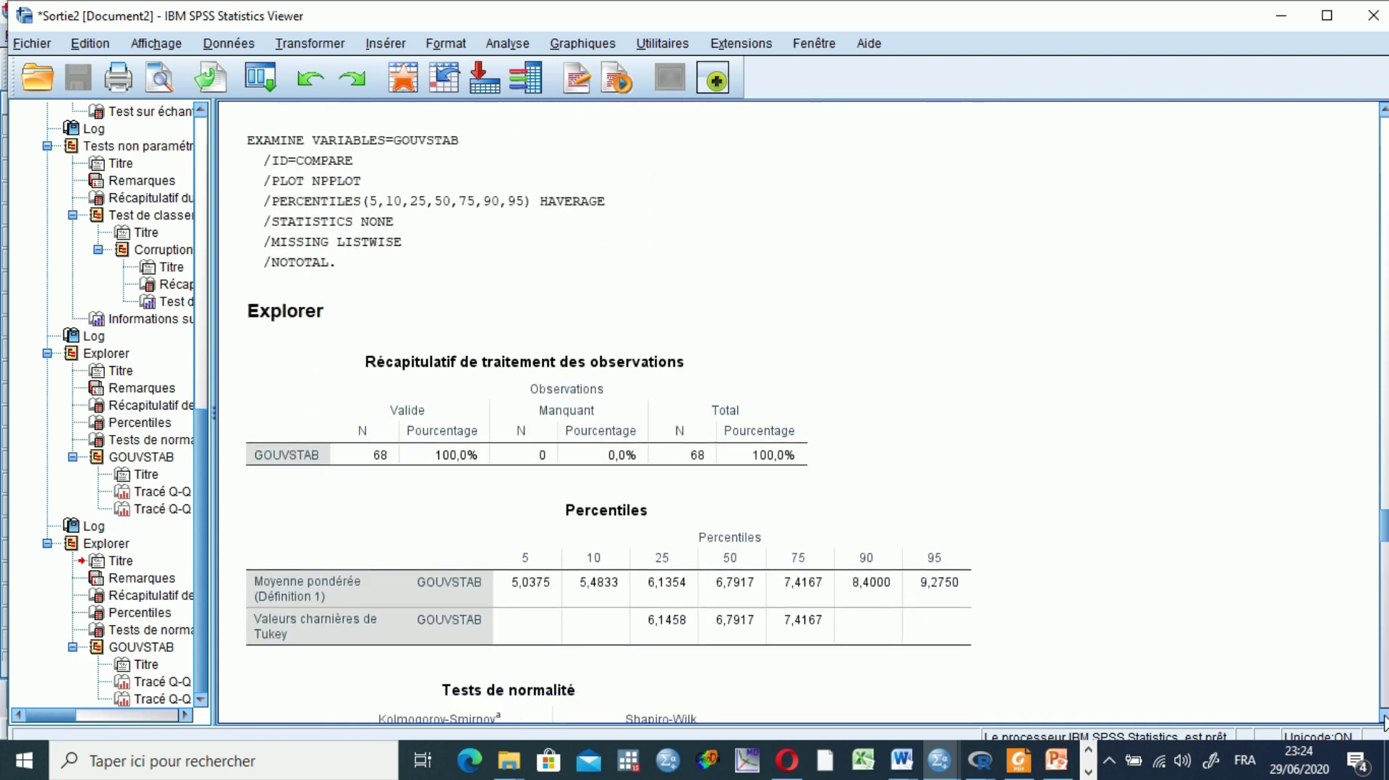
scroll(1384, 720, down, 4)
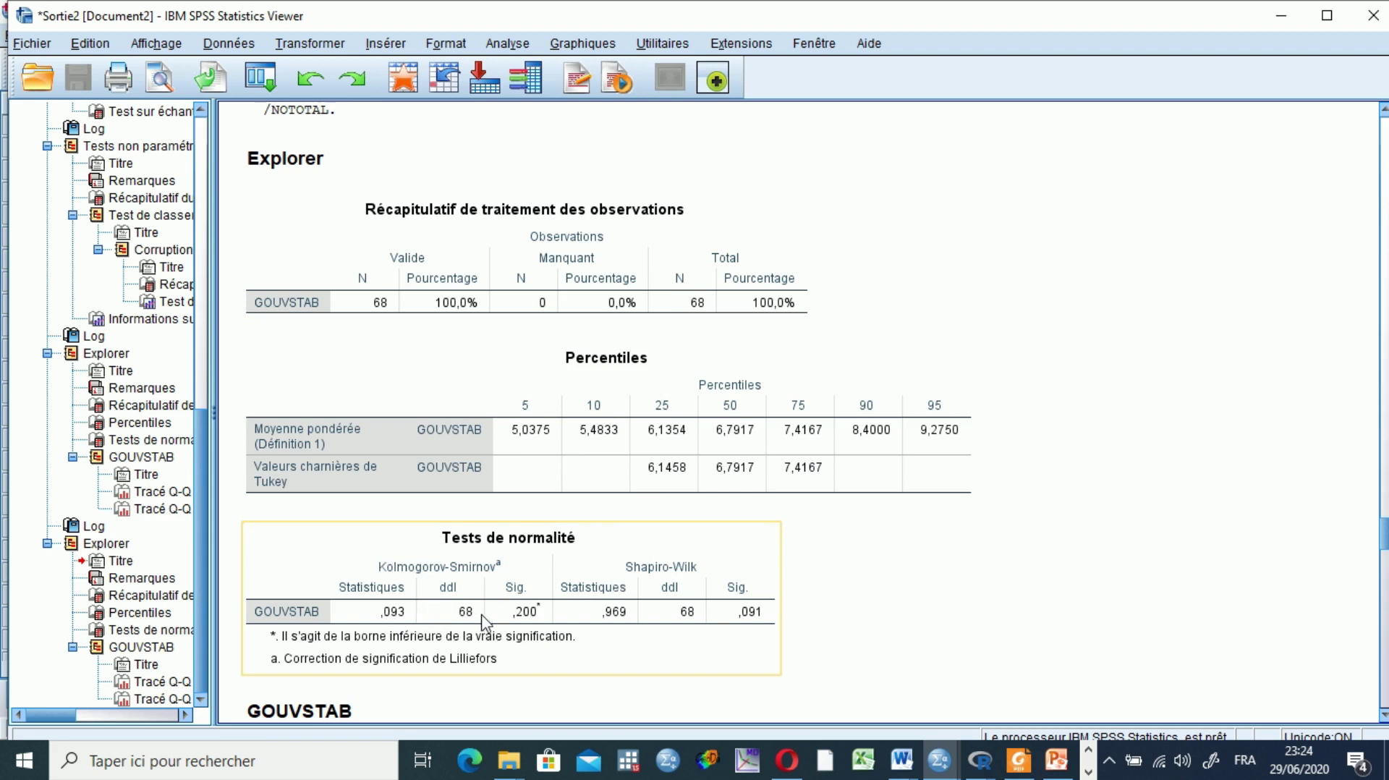
click(1384, 715)
click(1384, 715)
click(1383, 714)
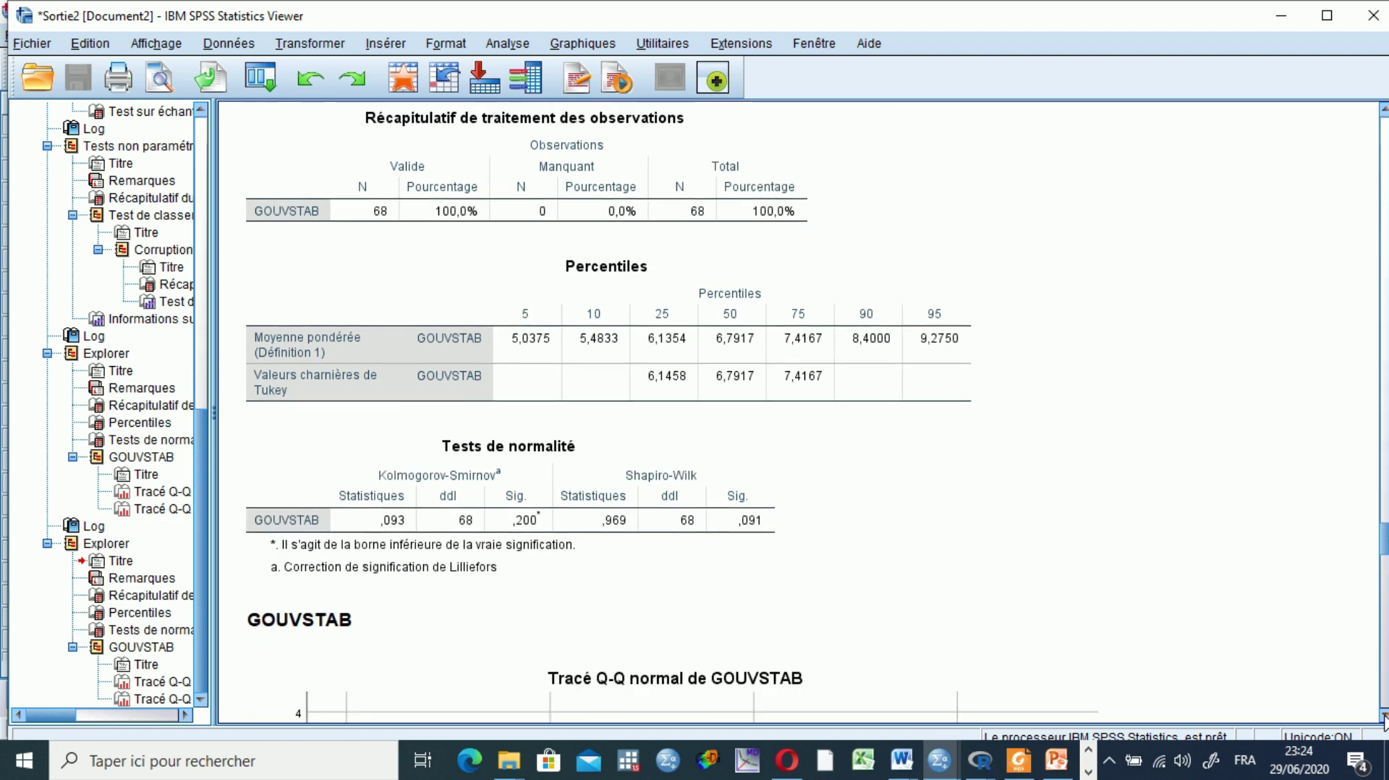
Step: Switch to the TUTO.sav data editor and check the value labels defined for COMPARE
click(1383, 714)
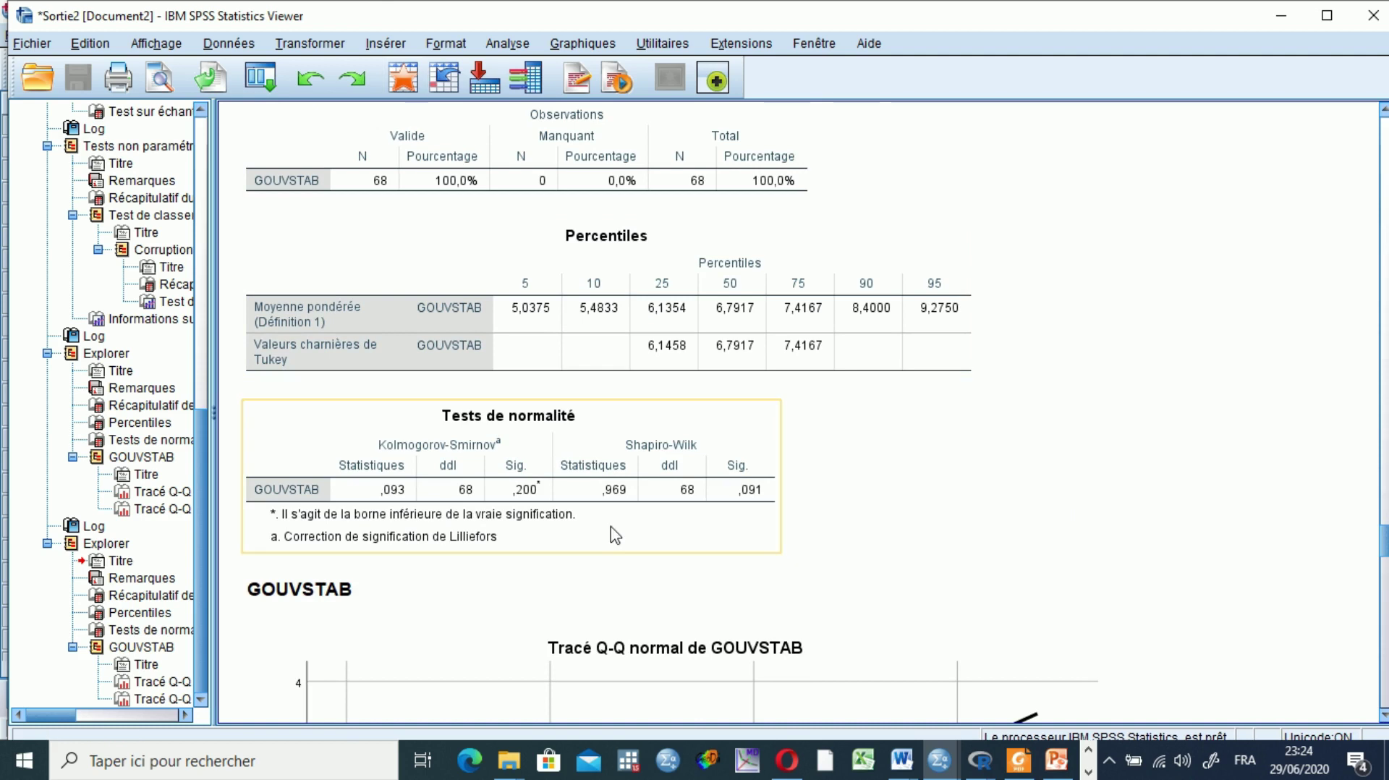
click(938, 759)
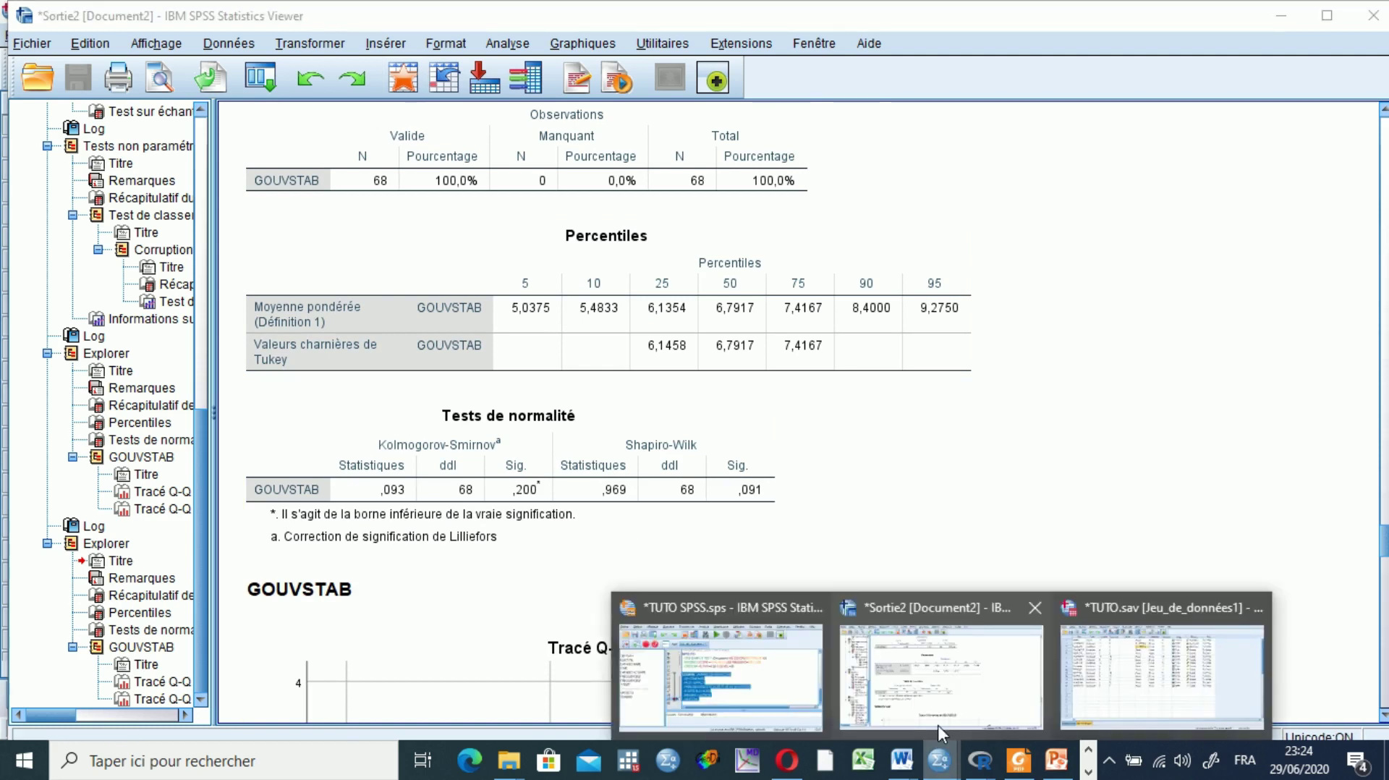
click(1100, 696)
key(Escape)
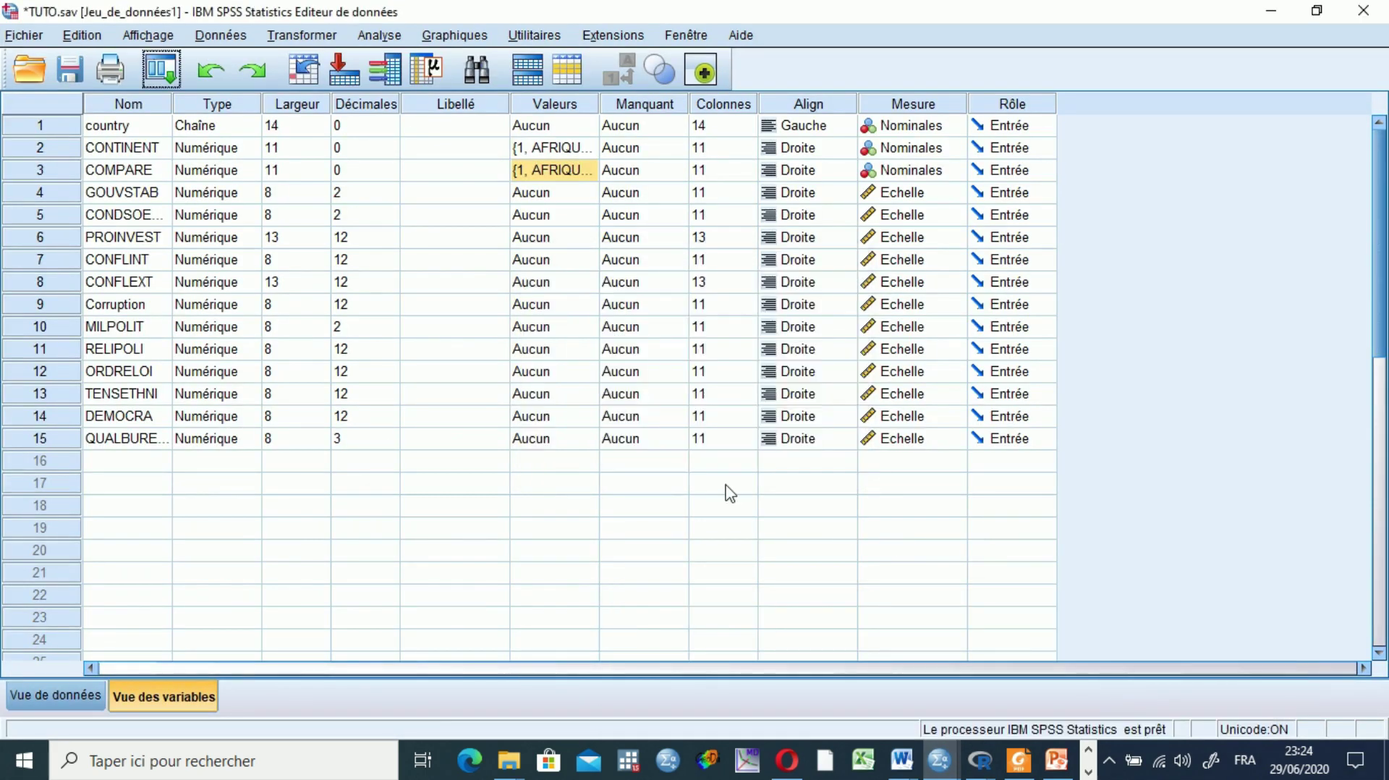
click(593, 172)
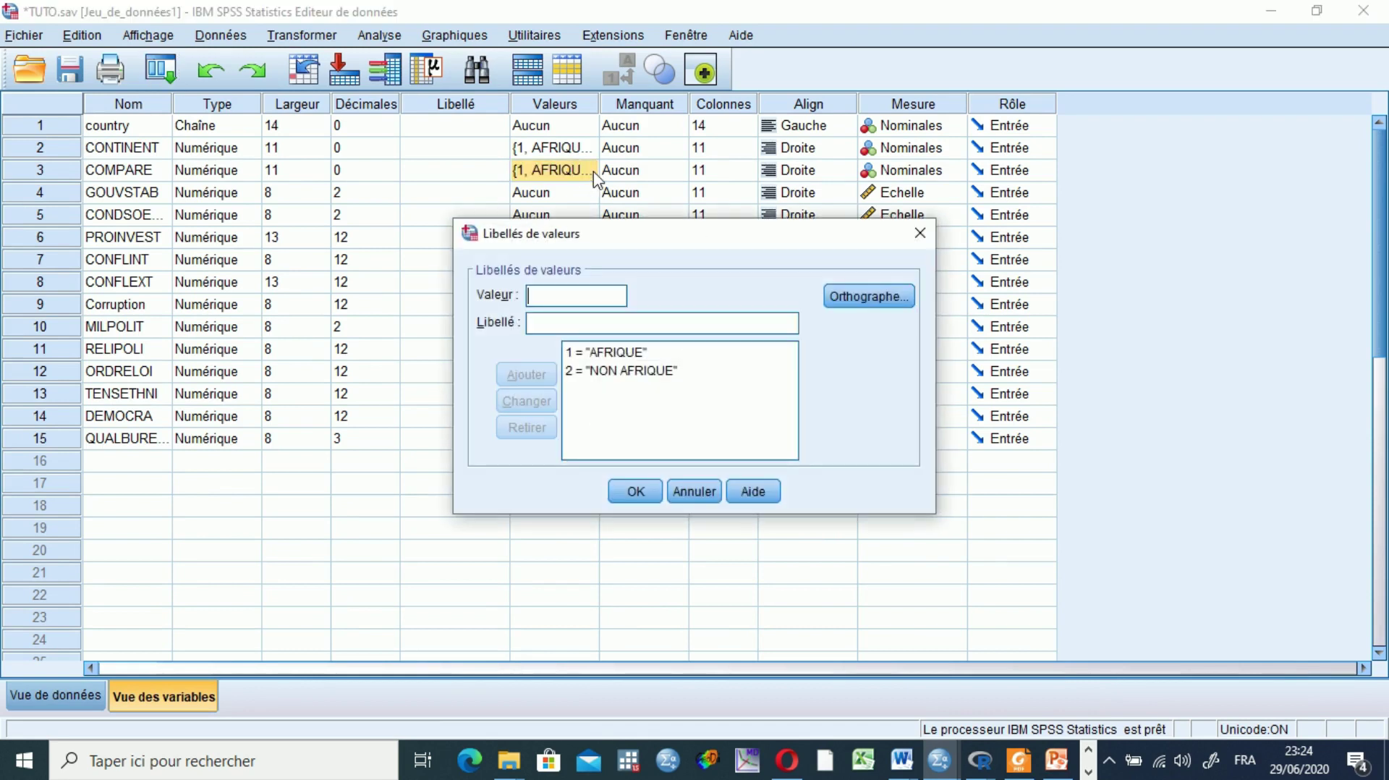
click(635, 494)
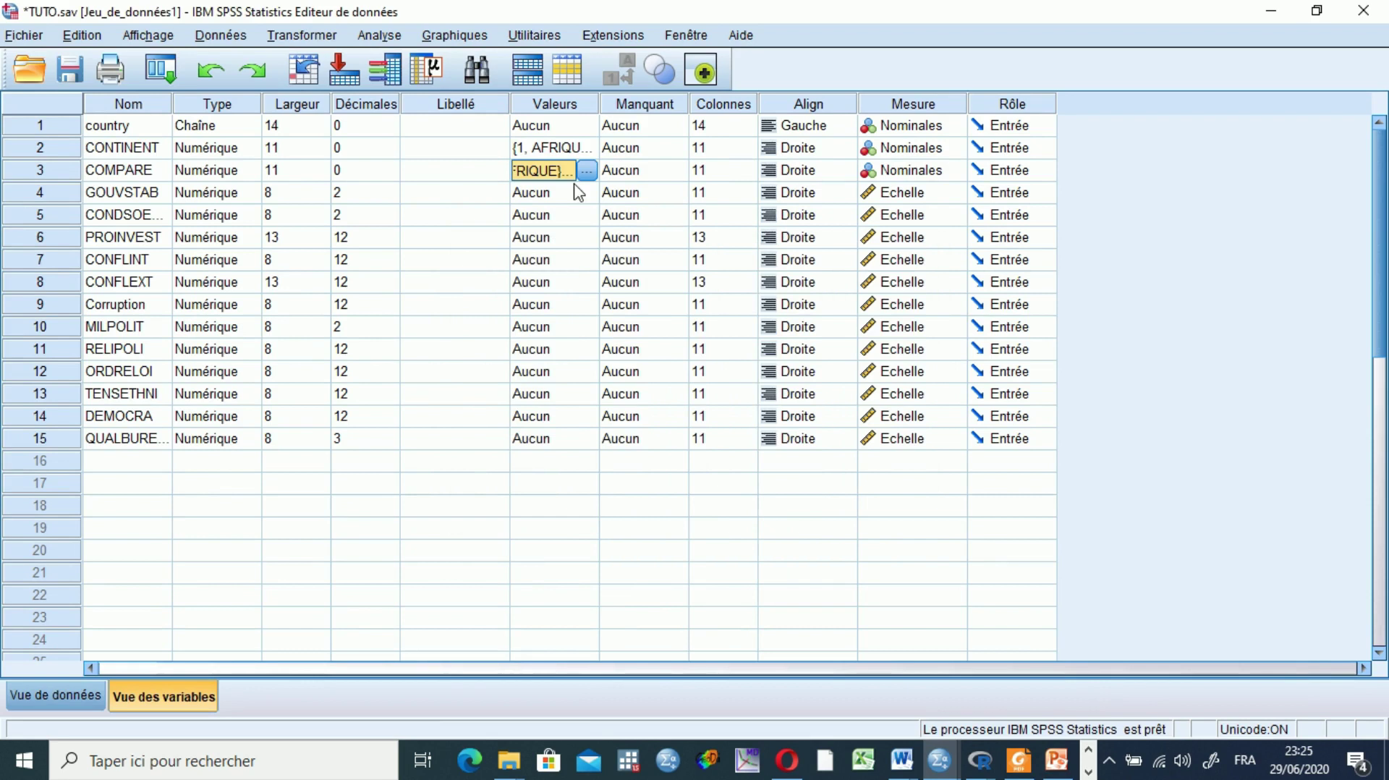
Step: Reopen the Explore analysis for GOUVSTAB and move COMPARE from the case-label field to the factor list
click(379, 37)
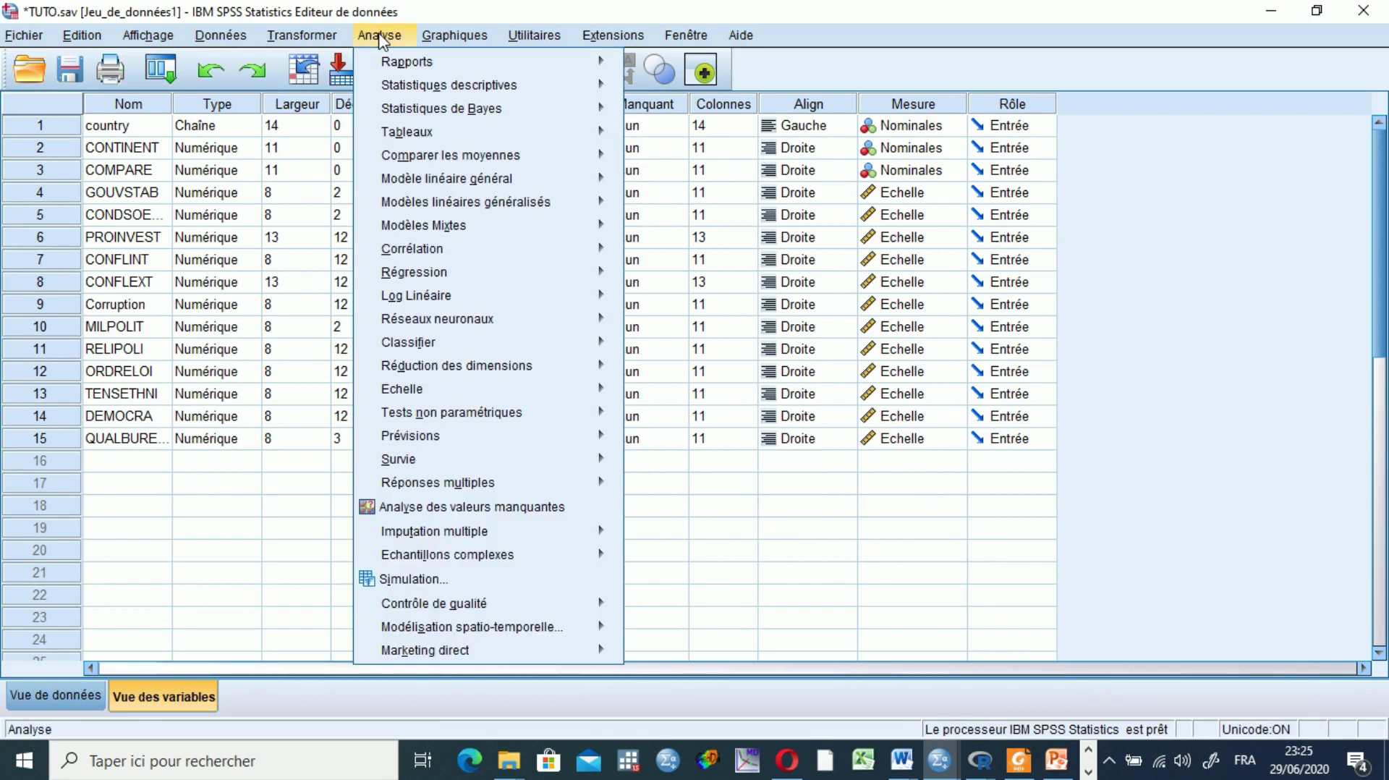
mouse_move(503, 86)
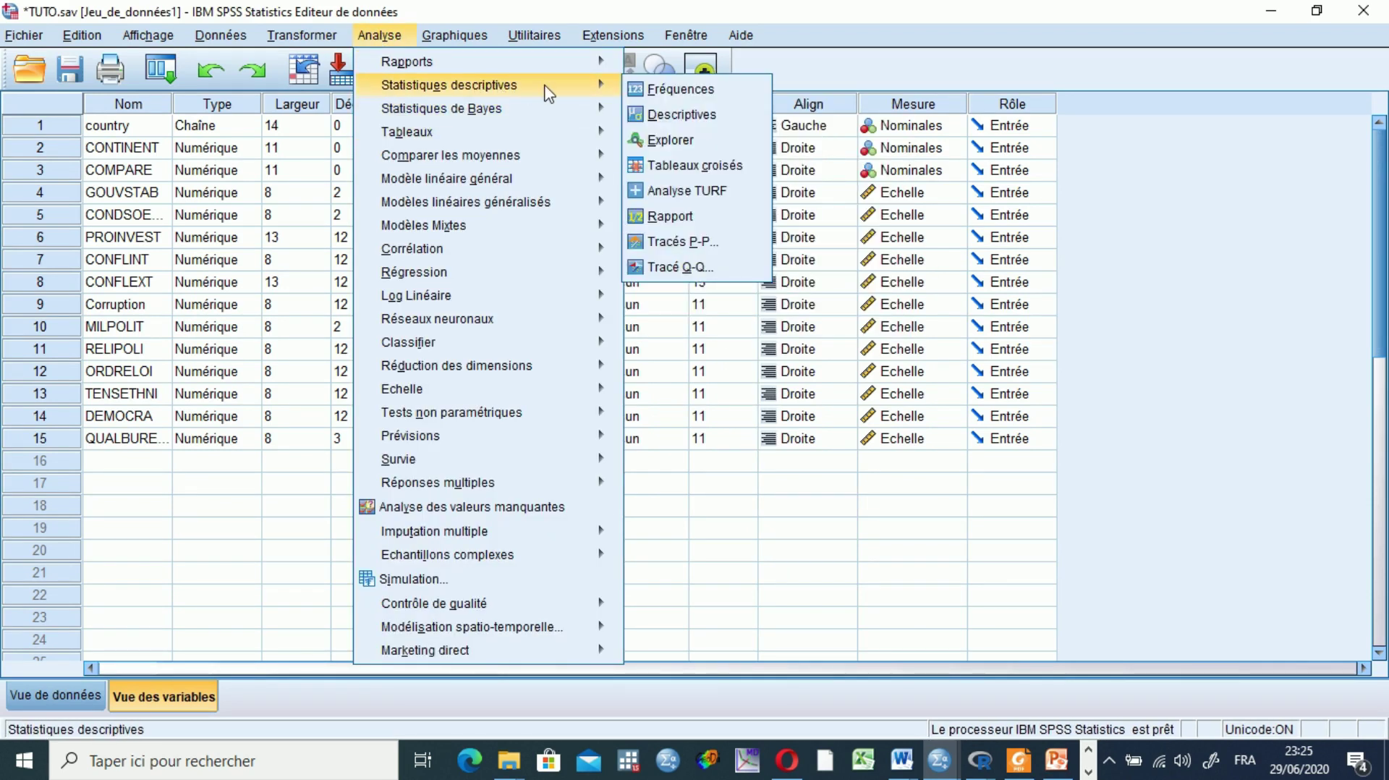
click(671, 140)
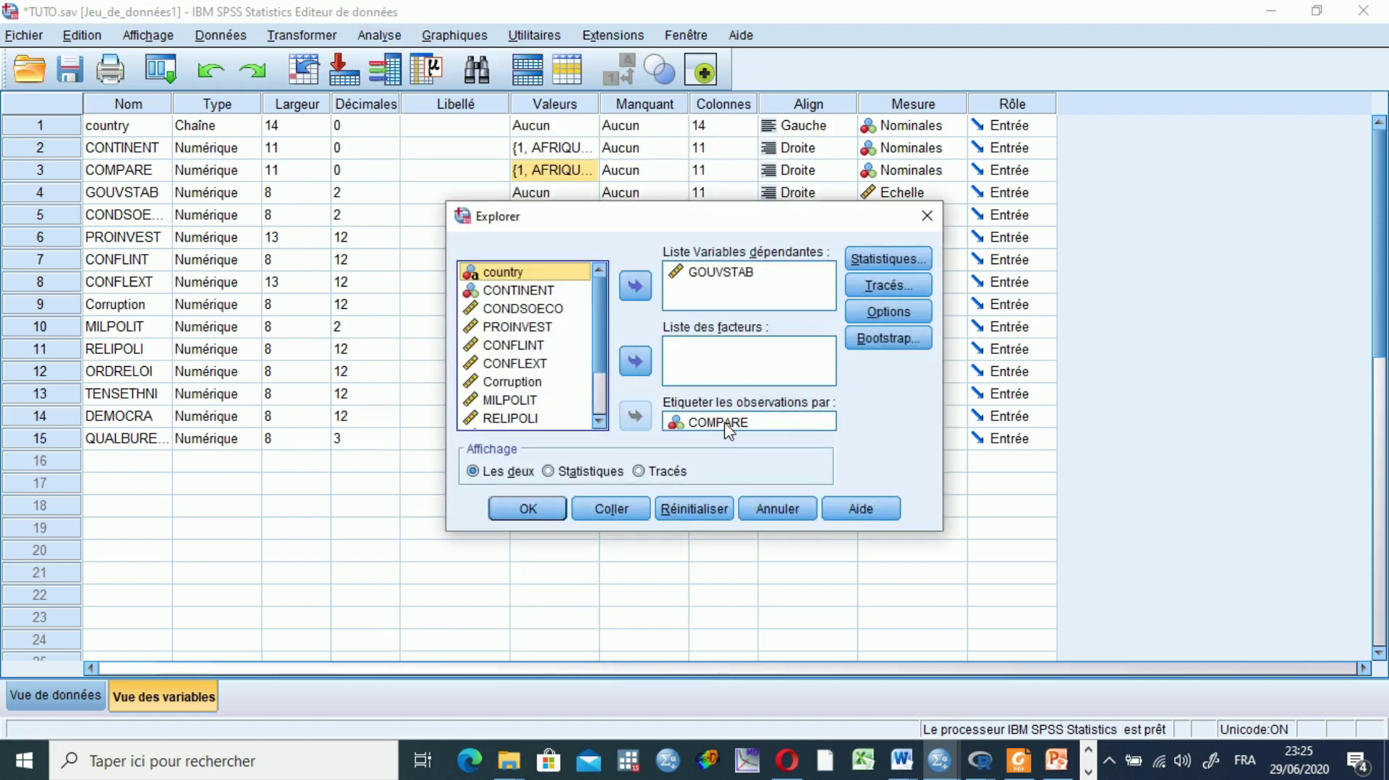
click(727, 425)
click(636, 417)
click(634, 363)
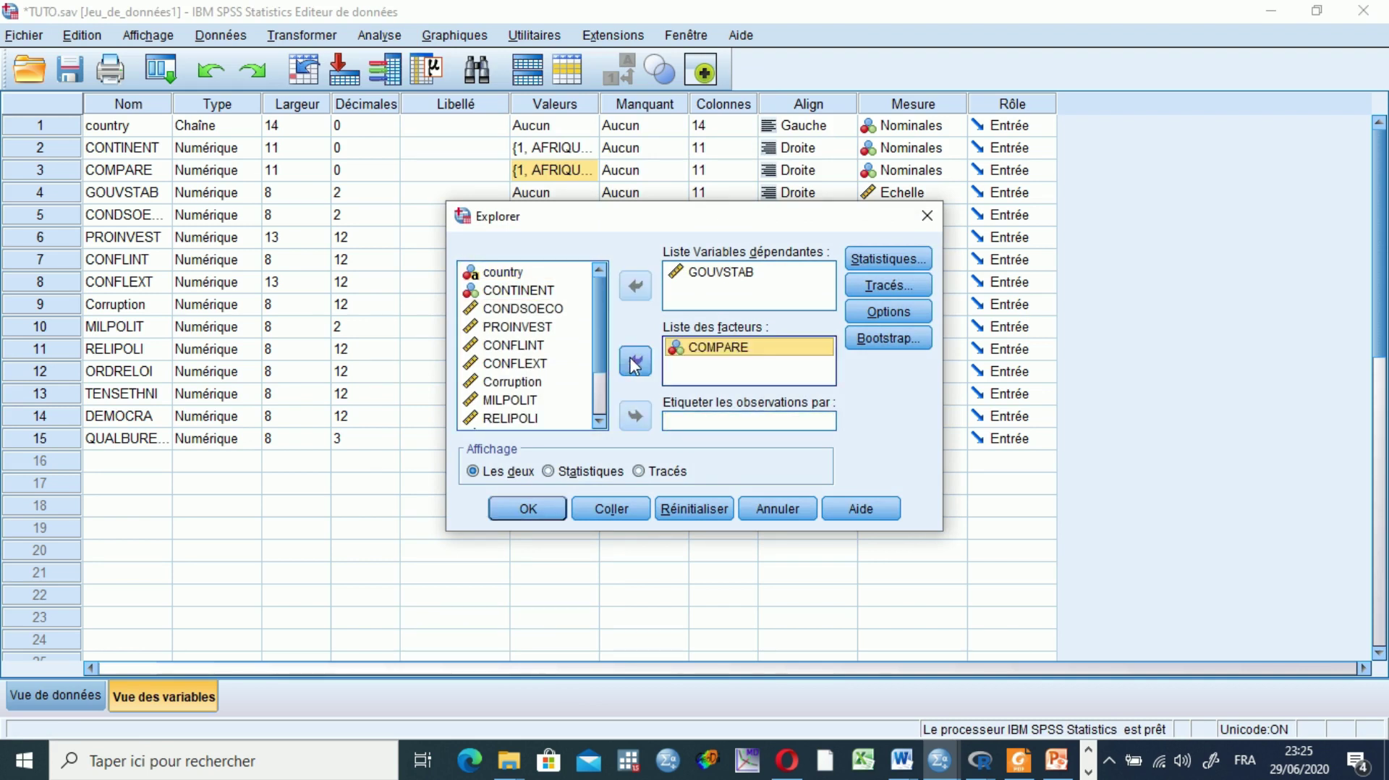
Step: Check the Explore plot options without changing them and paste the GOUVSTAB by COMPARE command as syntax
click(871, 287)
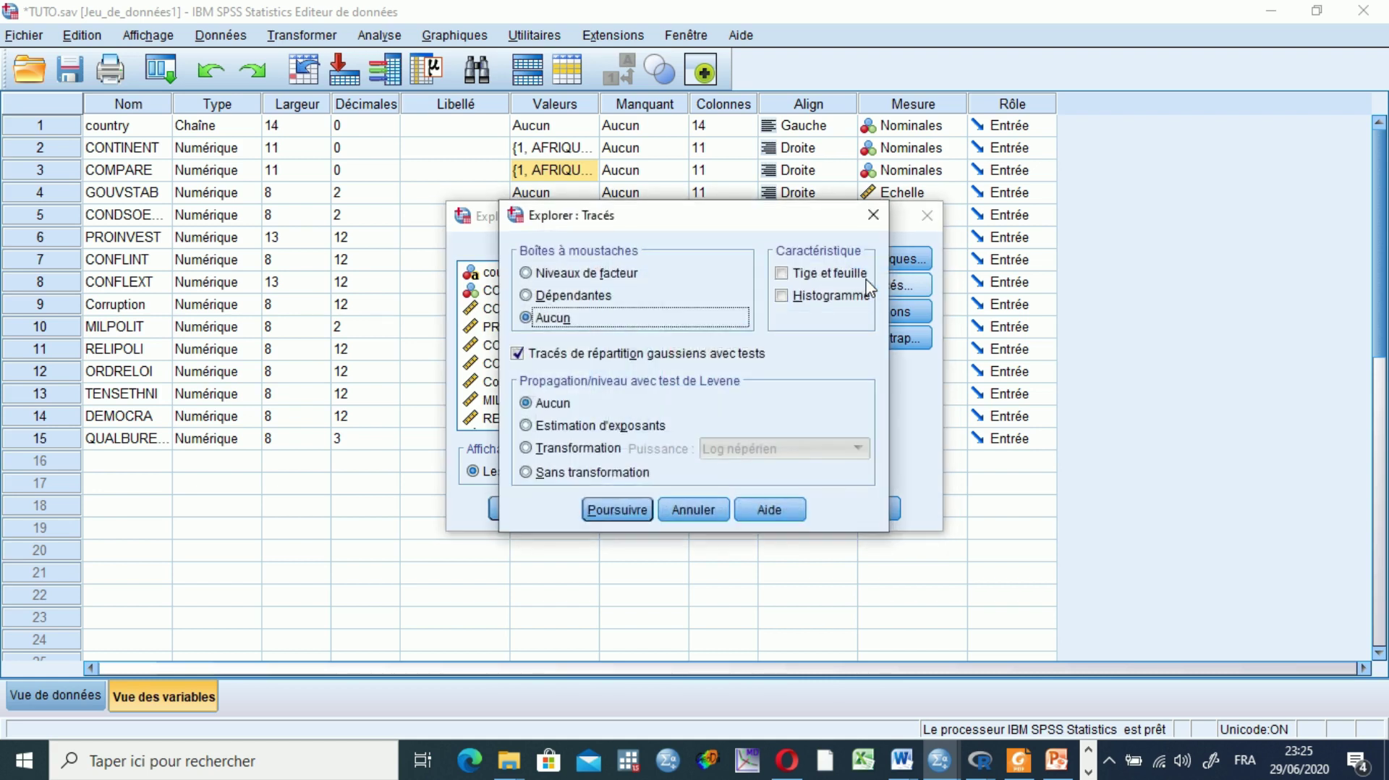
click(872, 217)
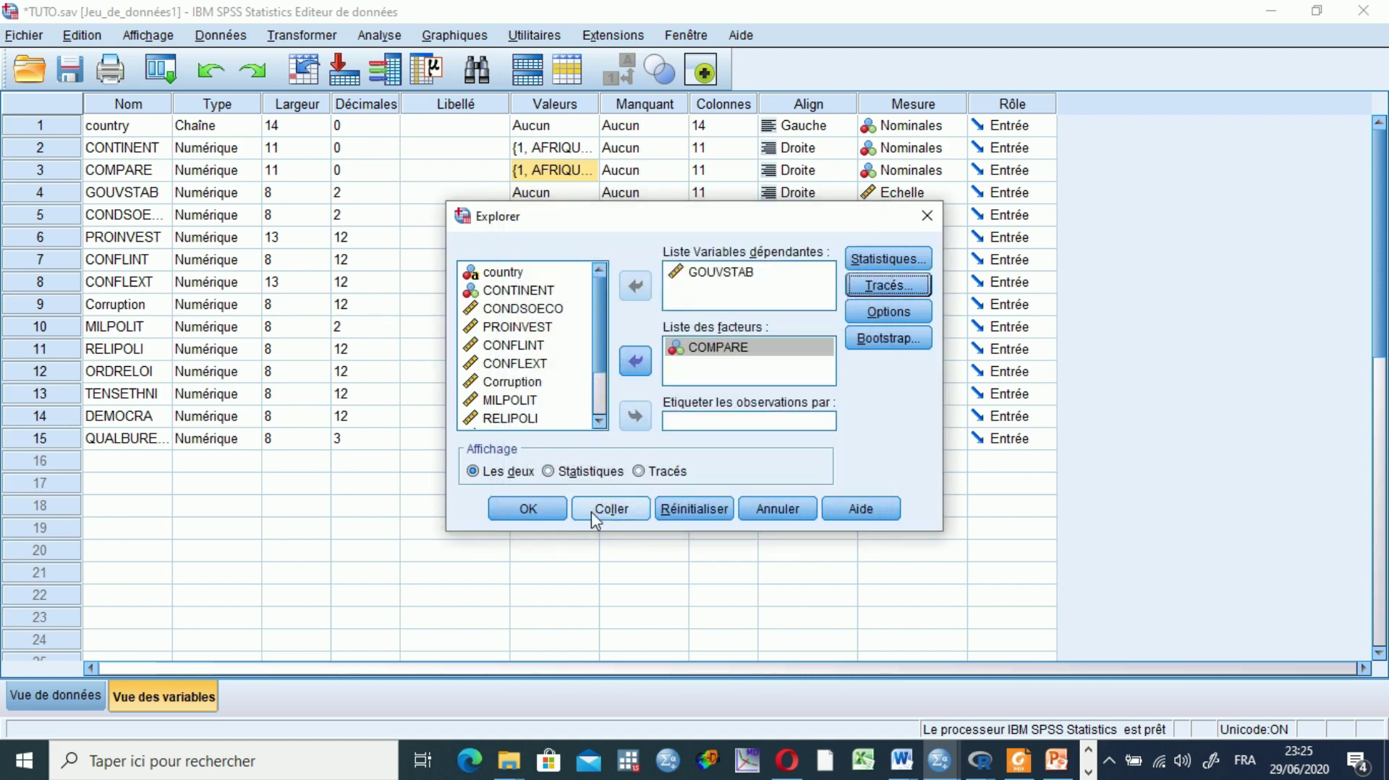
click(600, 515)
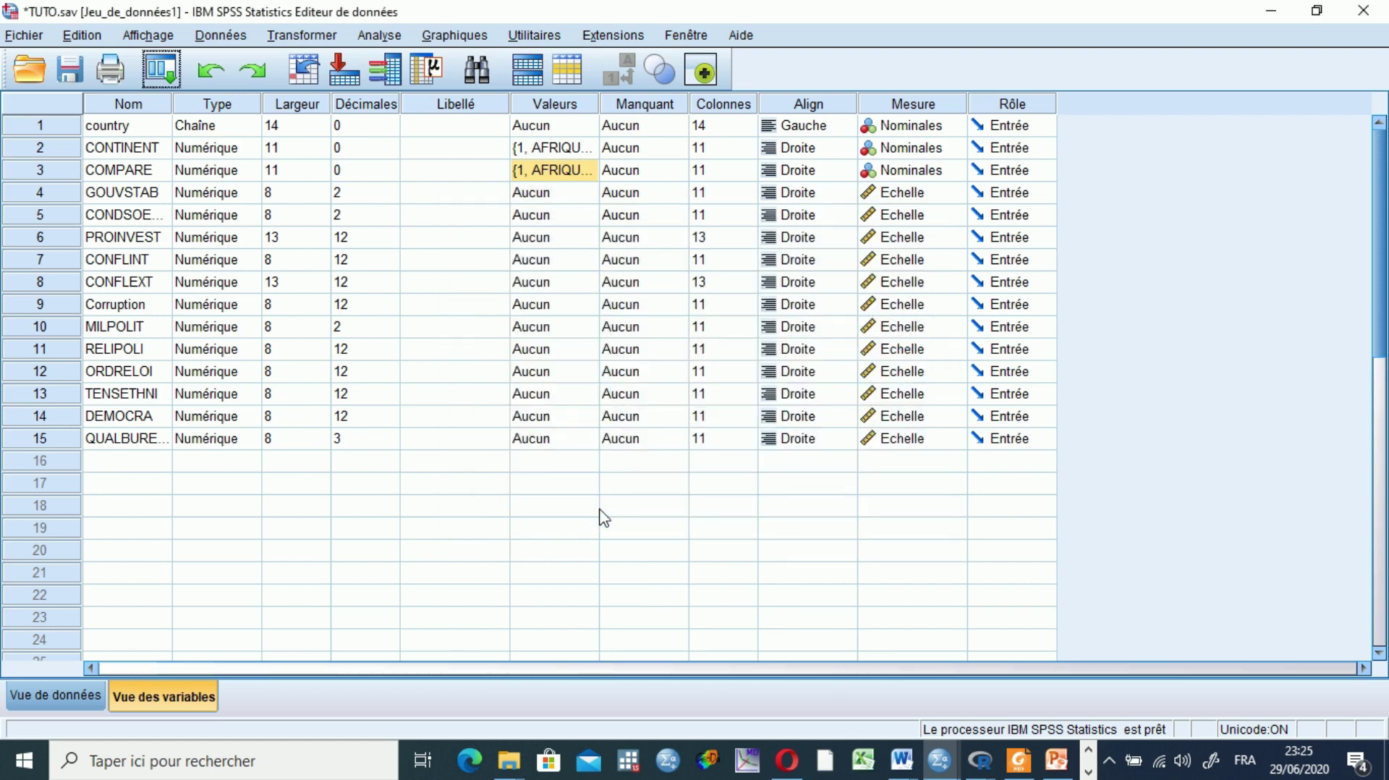
Step: Run only the EXAMINE block for GOUVSTAB BY COMPARE from TUTO SPSS.sps and view its normality tests
mouse_move(941, 759)
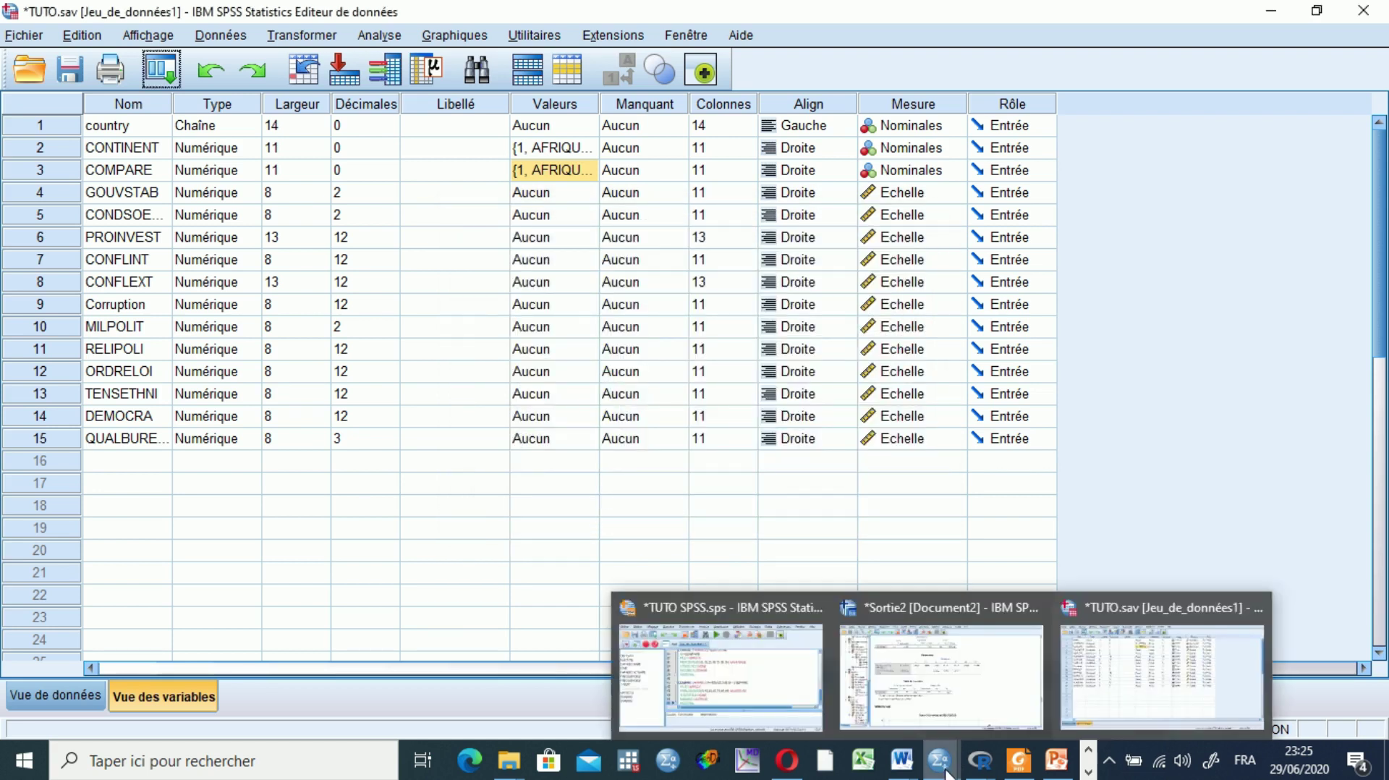
click(787, 721)
drag(504, 402, 591, 504)
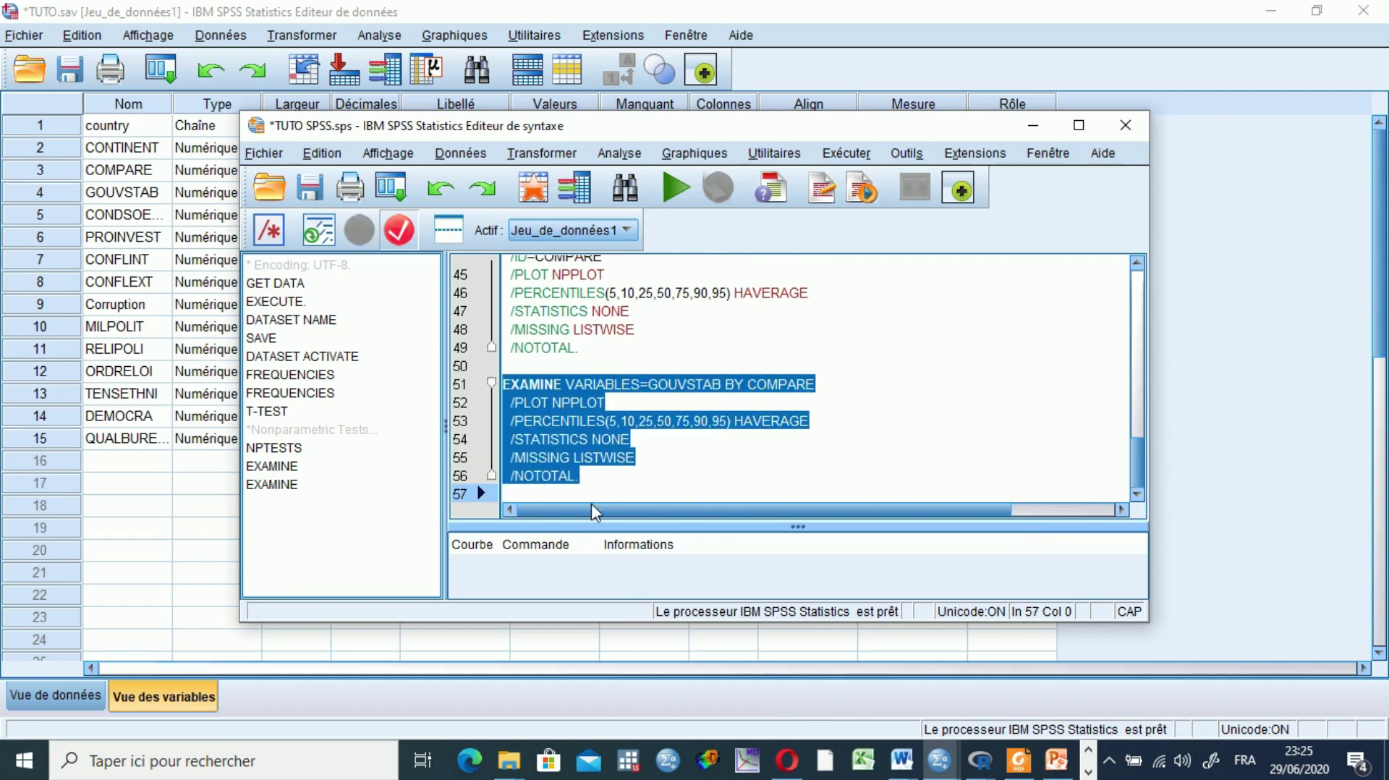
click(672, 187)
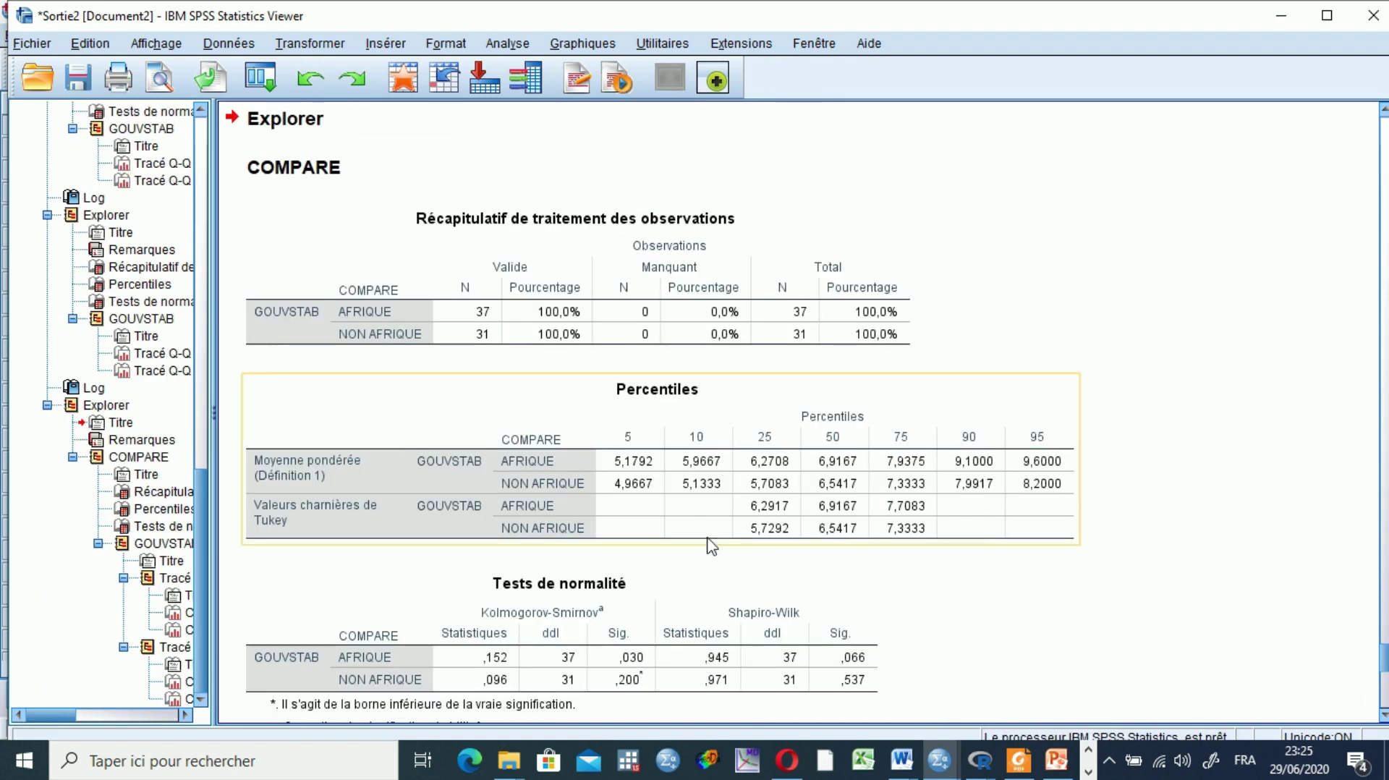
scroll(1384, 726, down, 5)
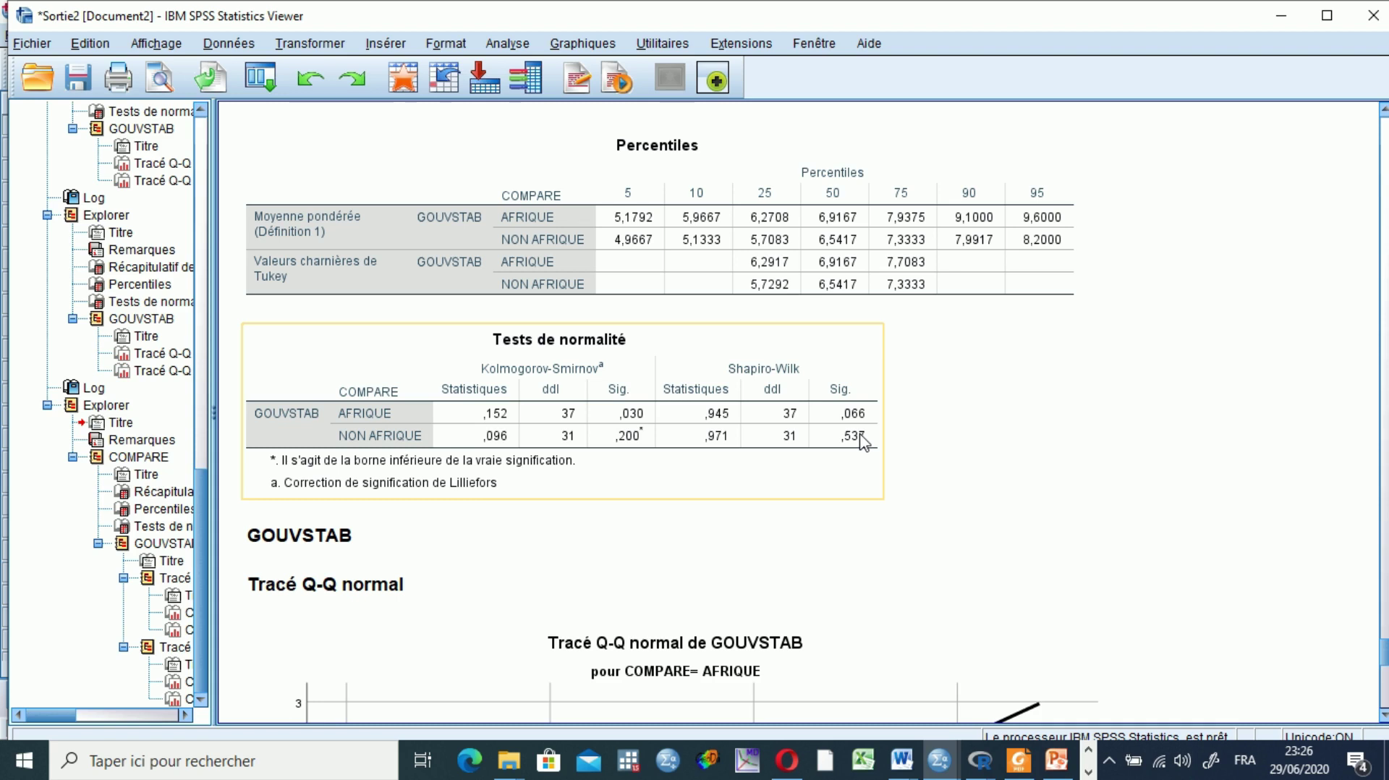
Step: Set up an independent-samples T test with GOUVSTAB as the test variable and COMPARE as the grouping variable
click(505, 45)
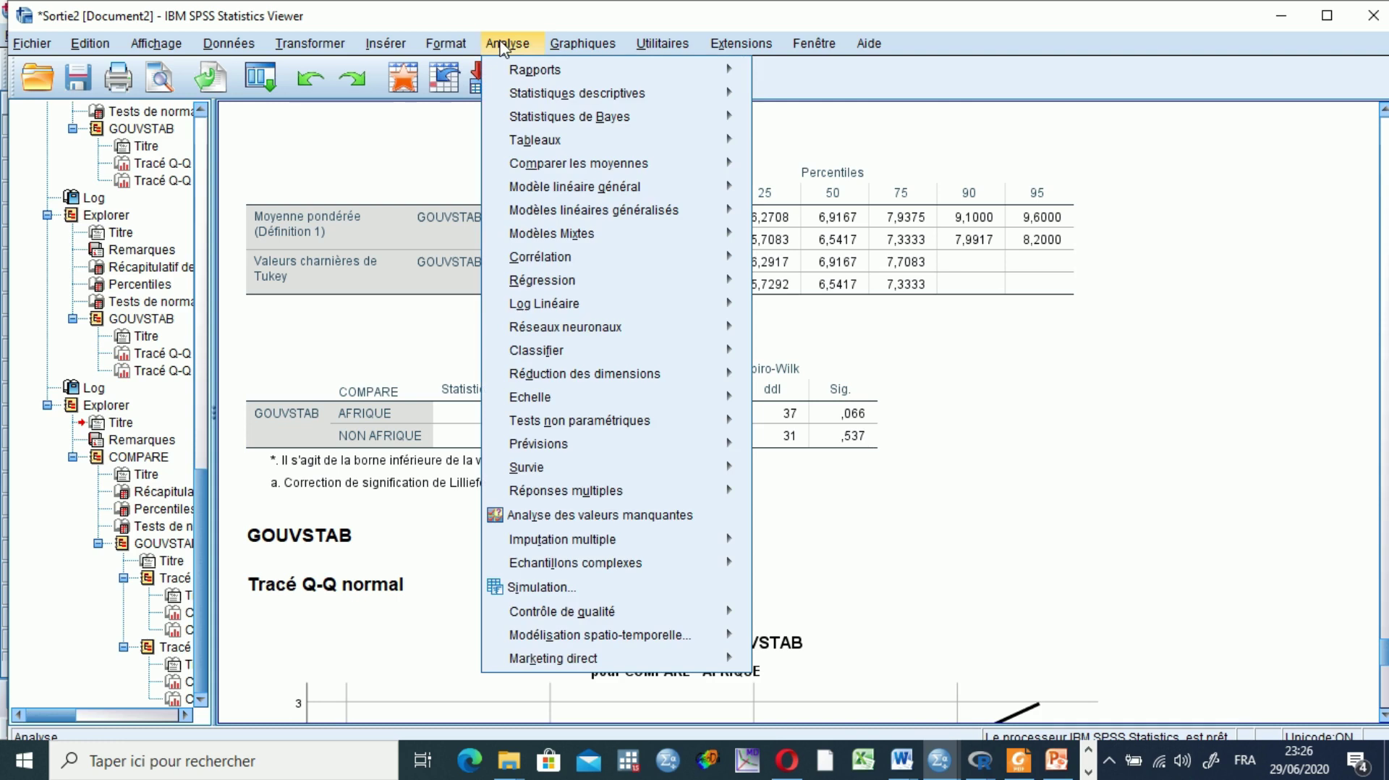
mouse_move(565, 164)
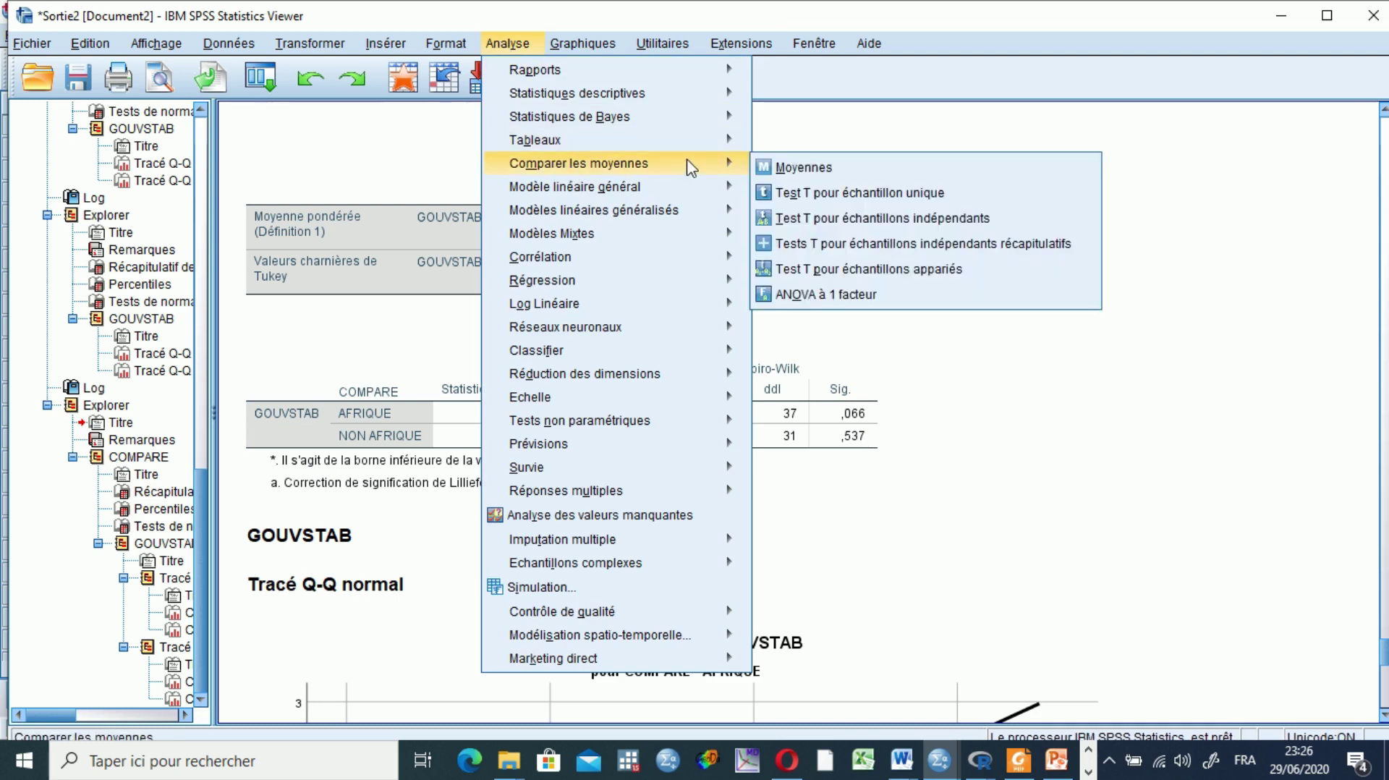
click(906, 219)
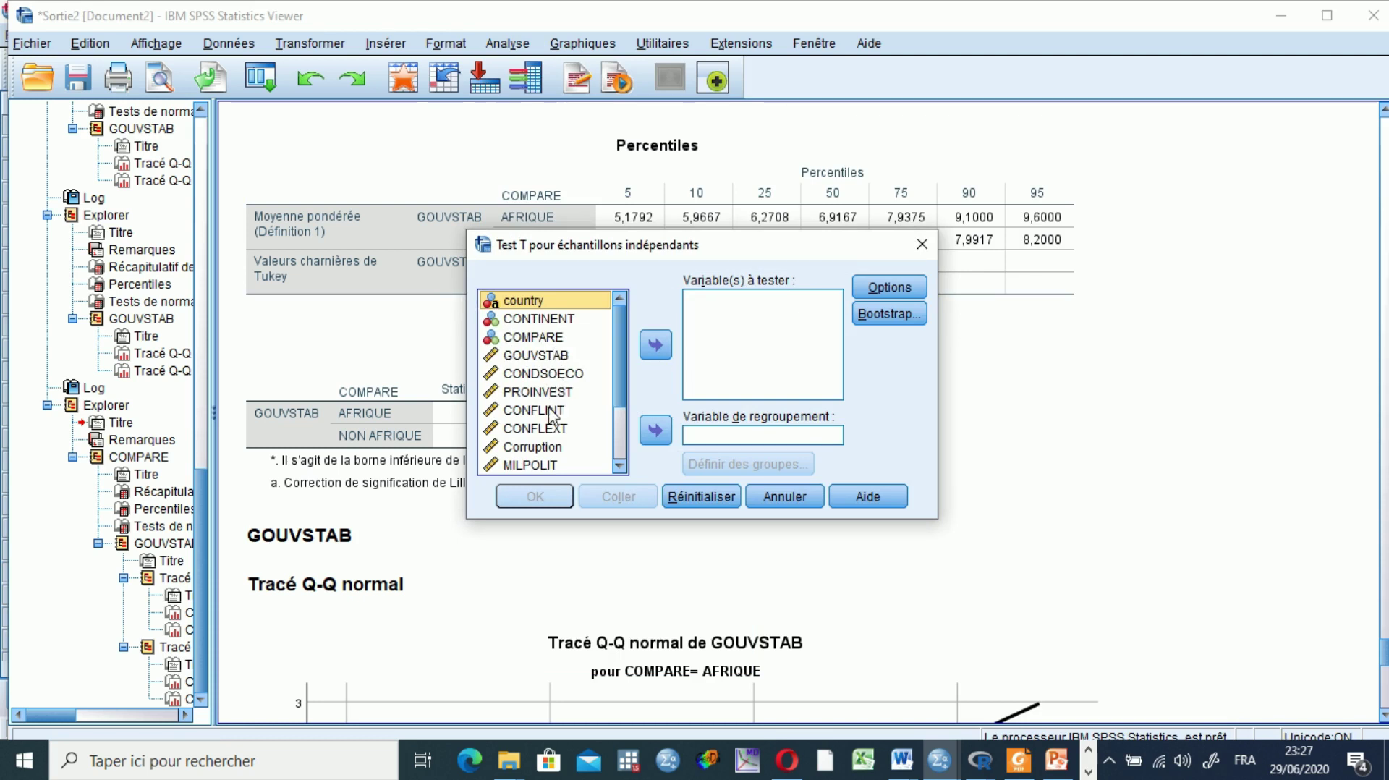
click(537, 356)
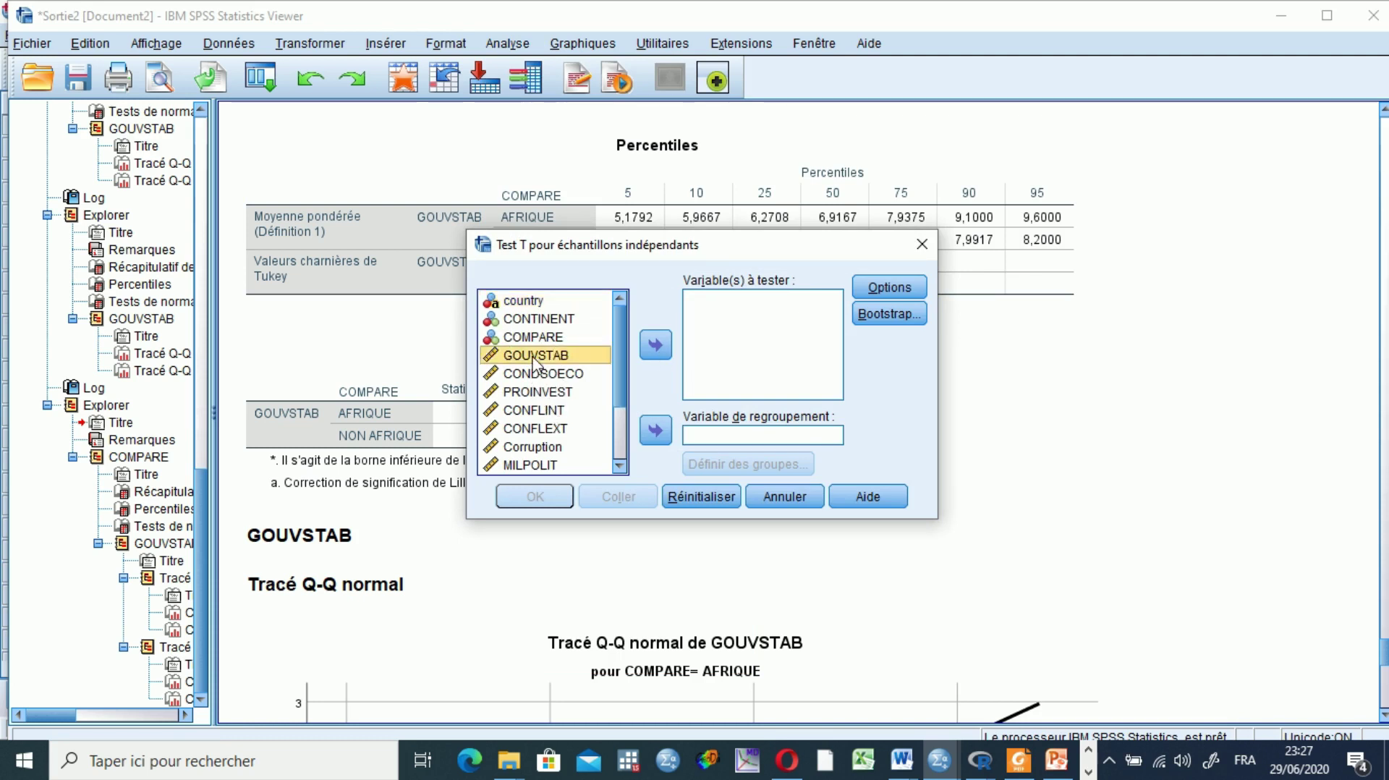
click(656, 345)
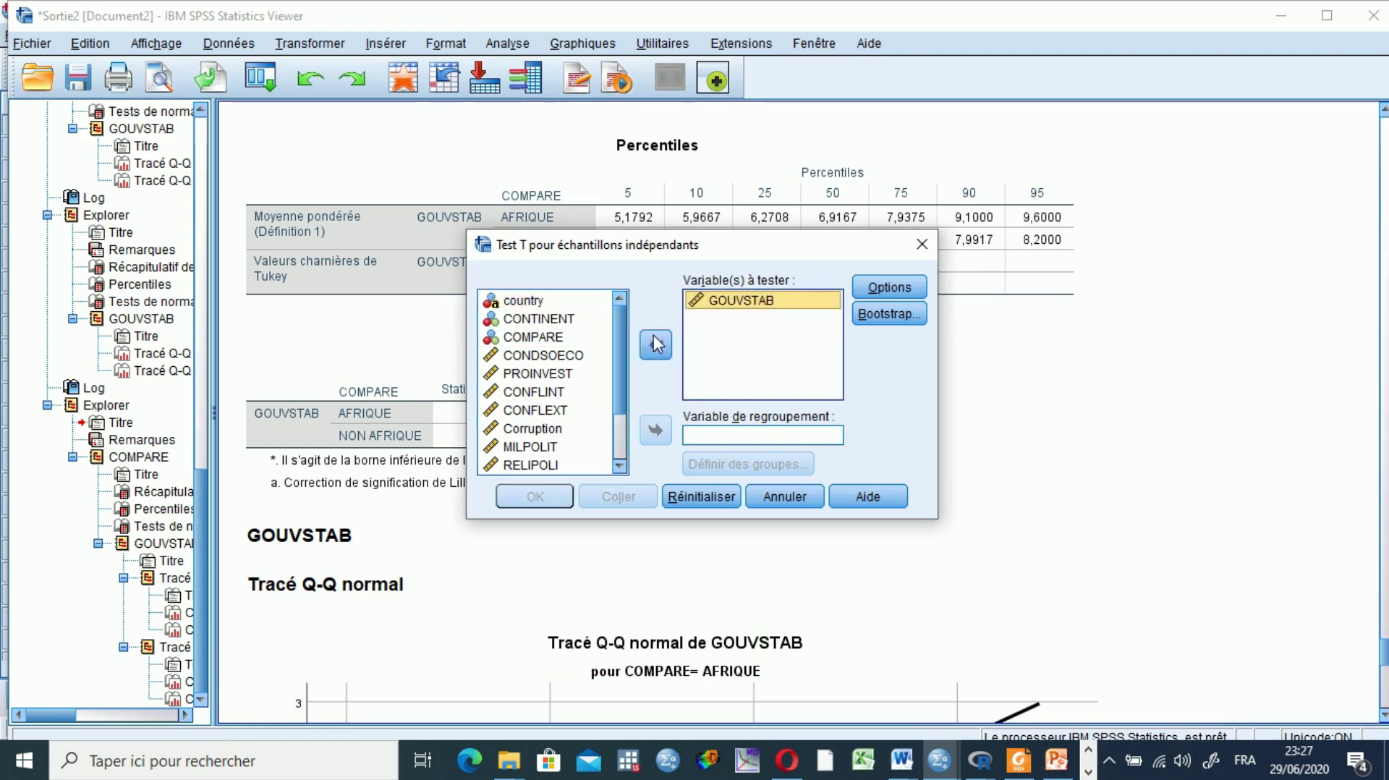
click(535, 338)
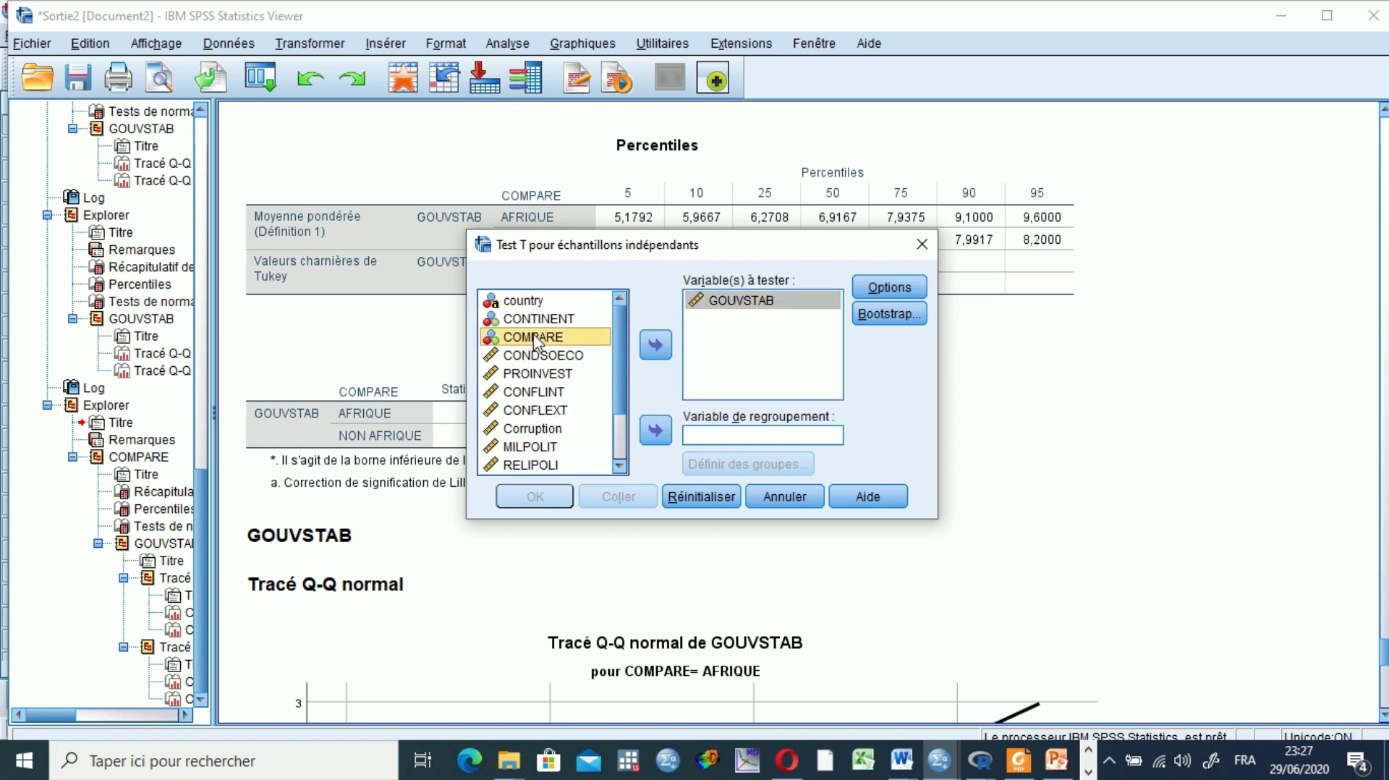
click(653, 433)
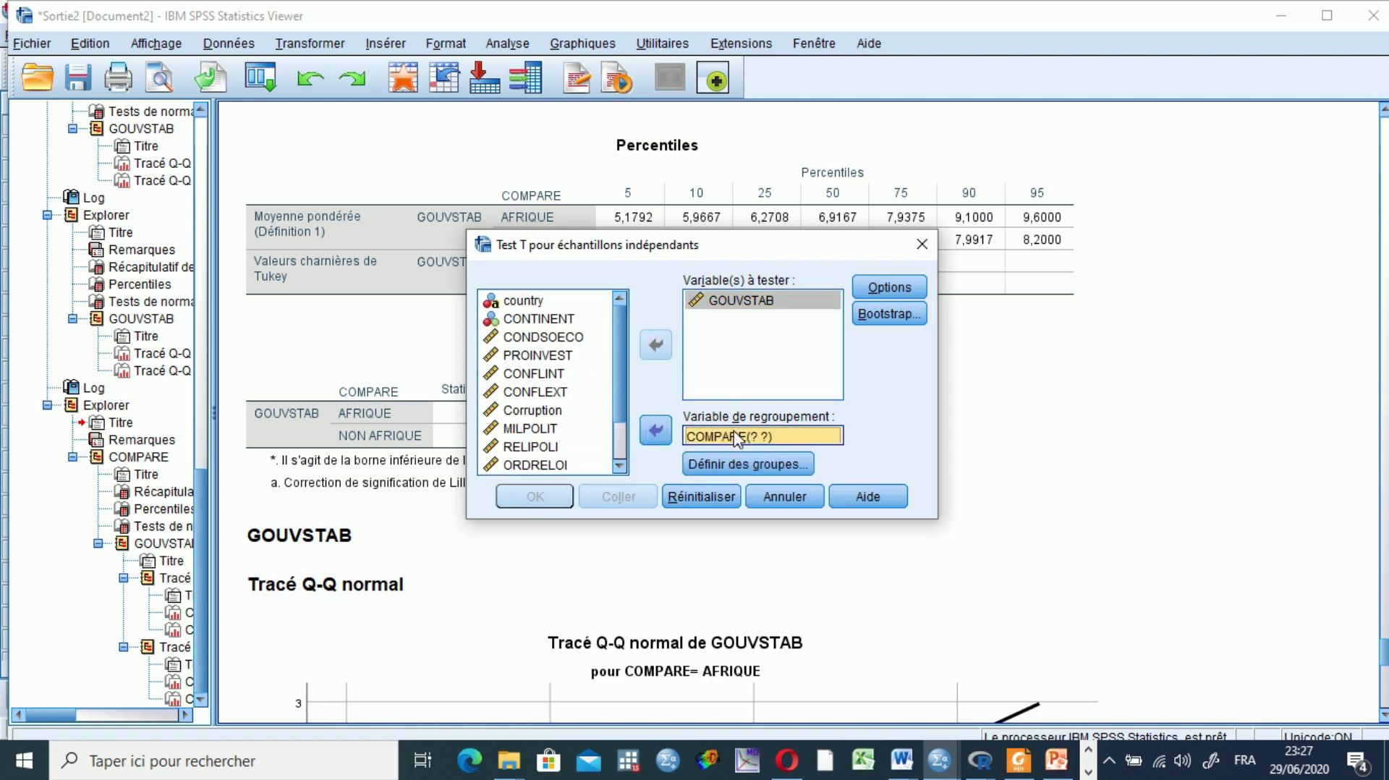
Step: Define the COMPARE groups with values 1 and 2, and paste the T test command as syntax
click(743, 465)
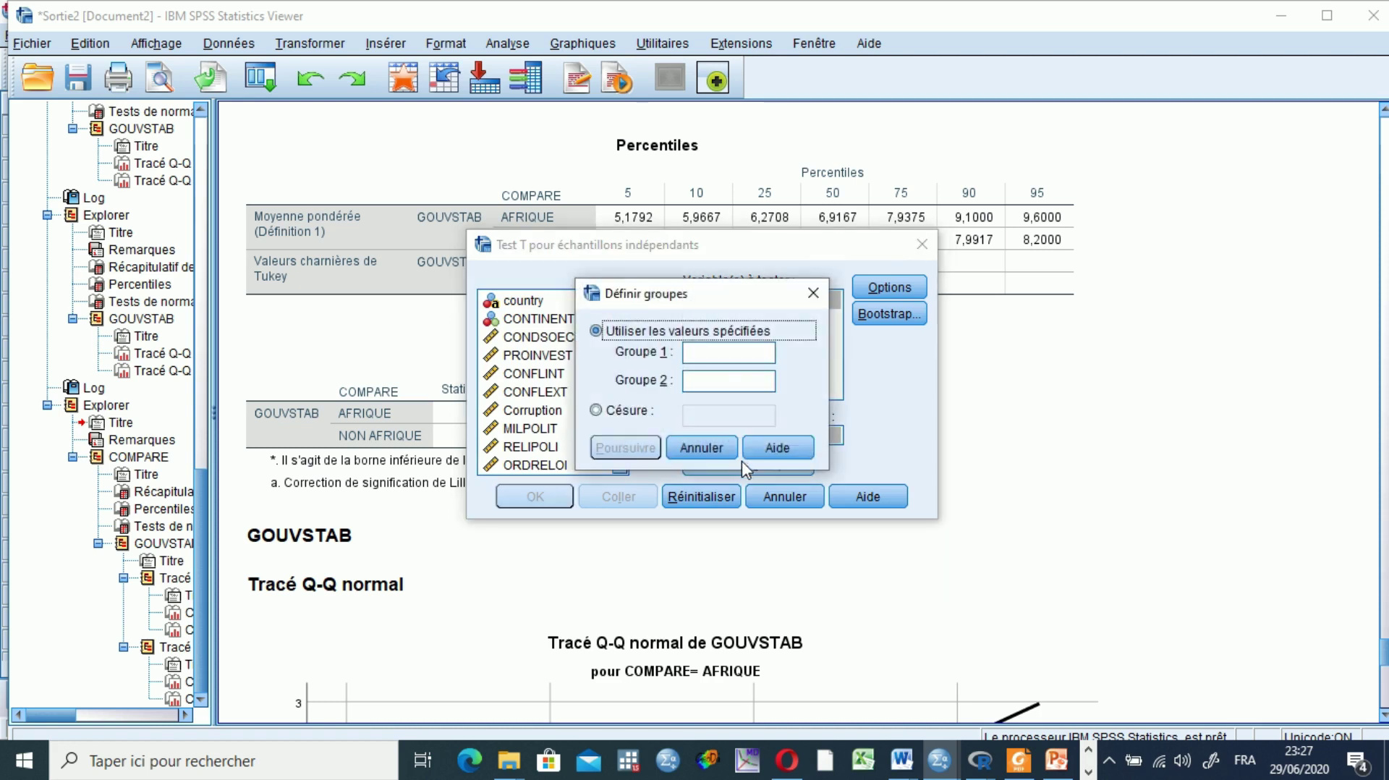
click(715, 354)
click(714, 391)
text(2)
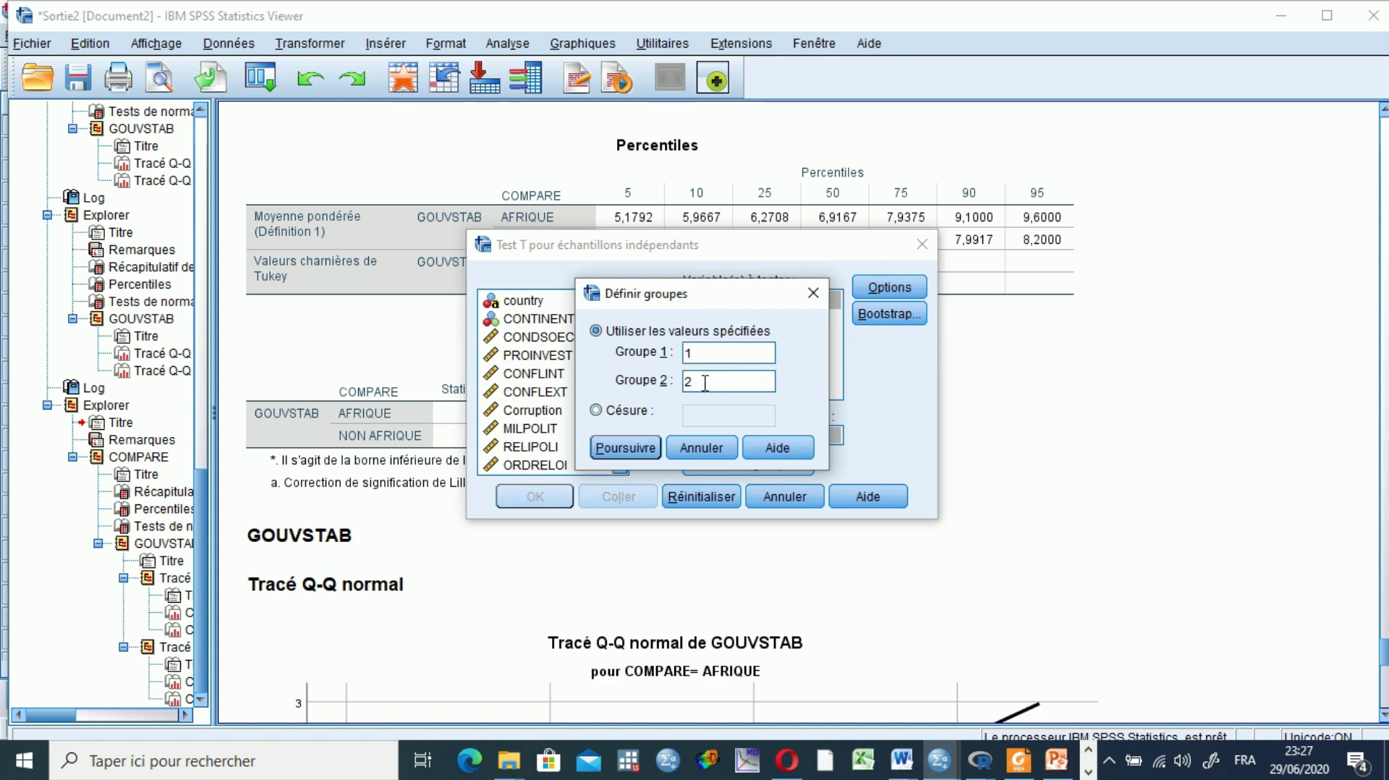
click(626, 448)
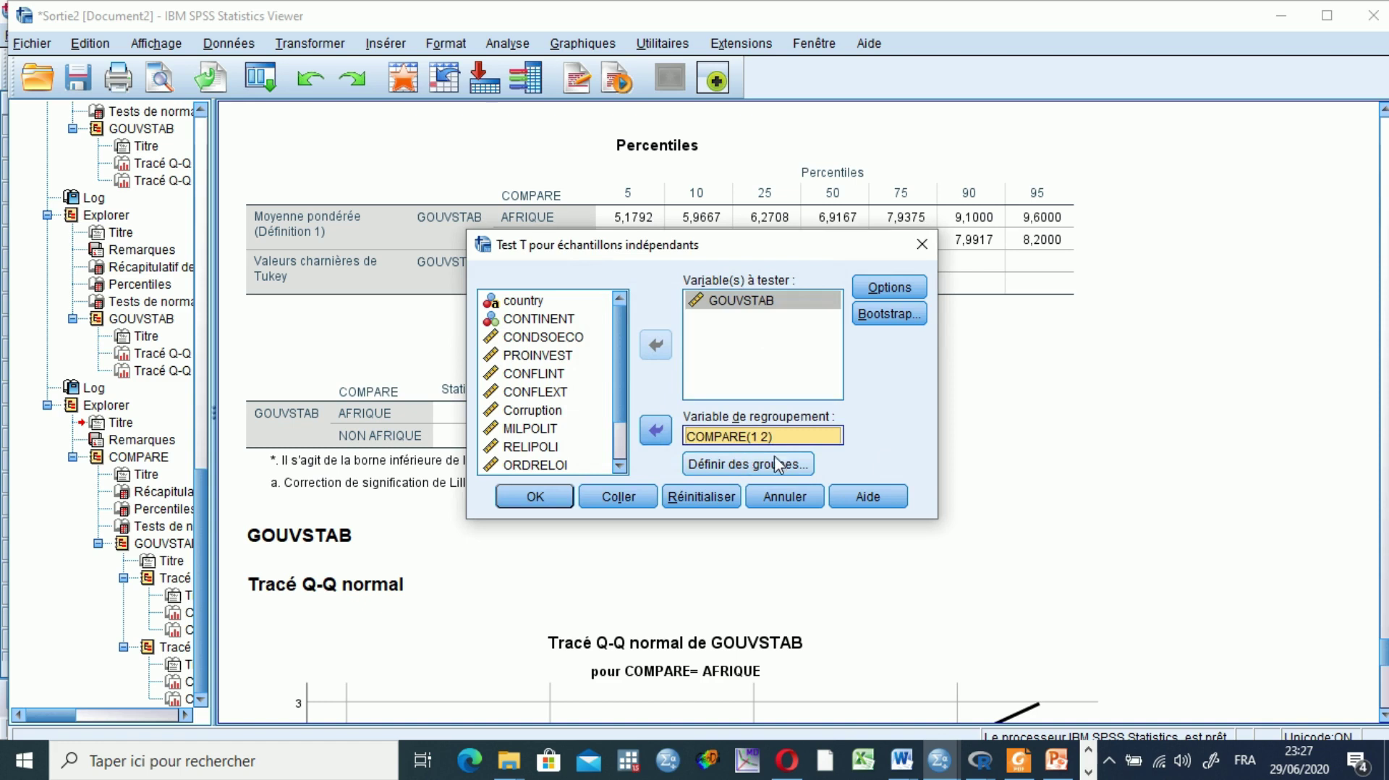
click(619, 496)
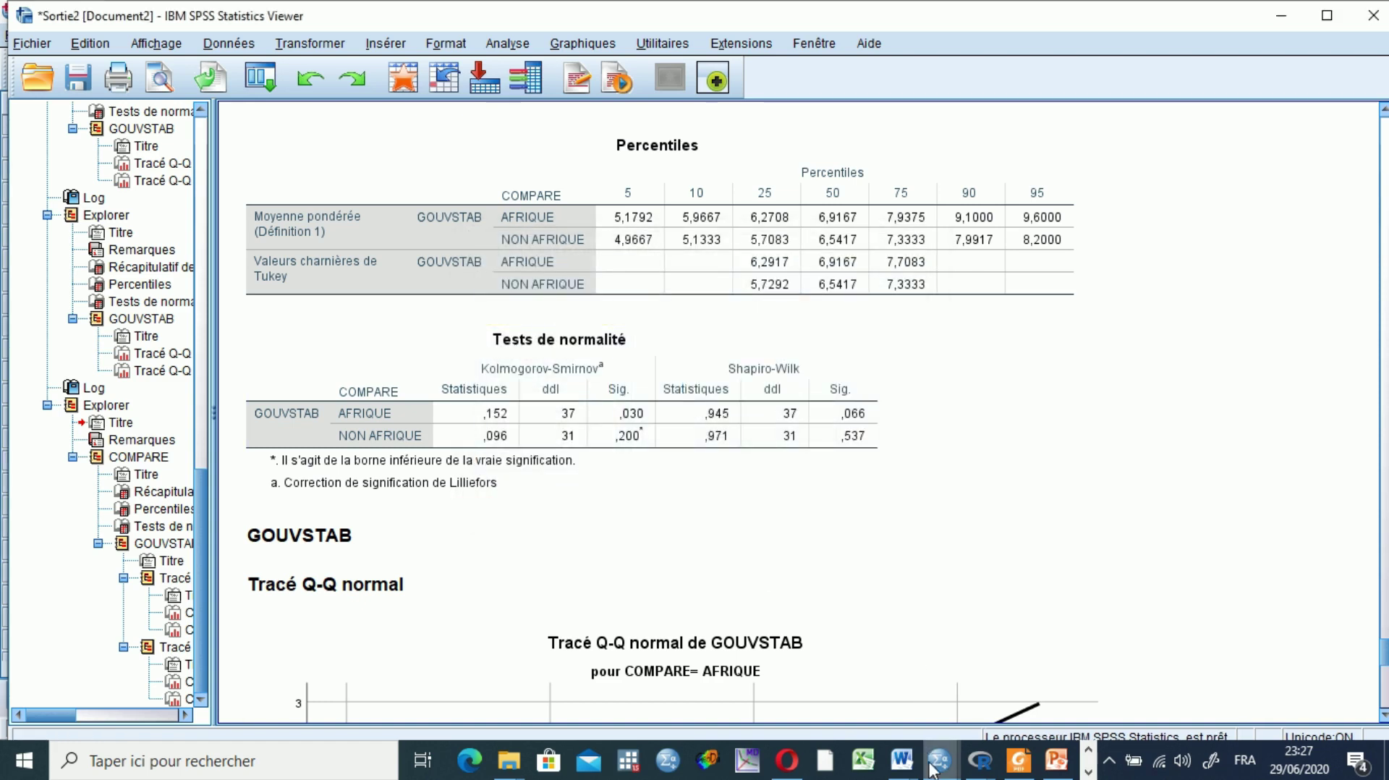
Step: Run only the T-TEST GROUPS=COMPARE(1 2) block from the TUTO SPSS.sps syntax window
click(748, 698)
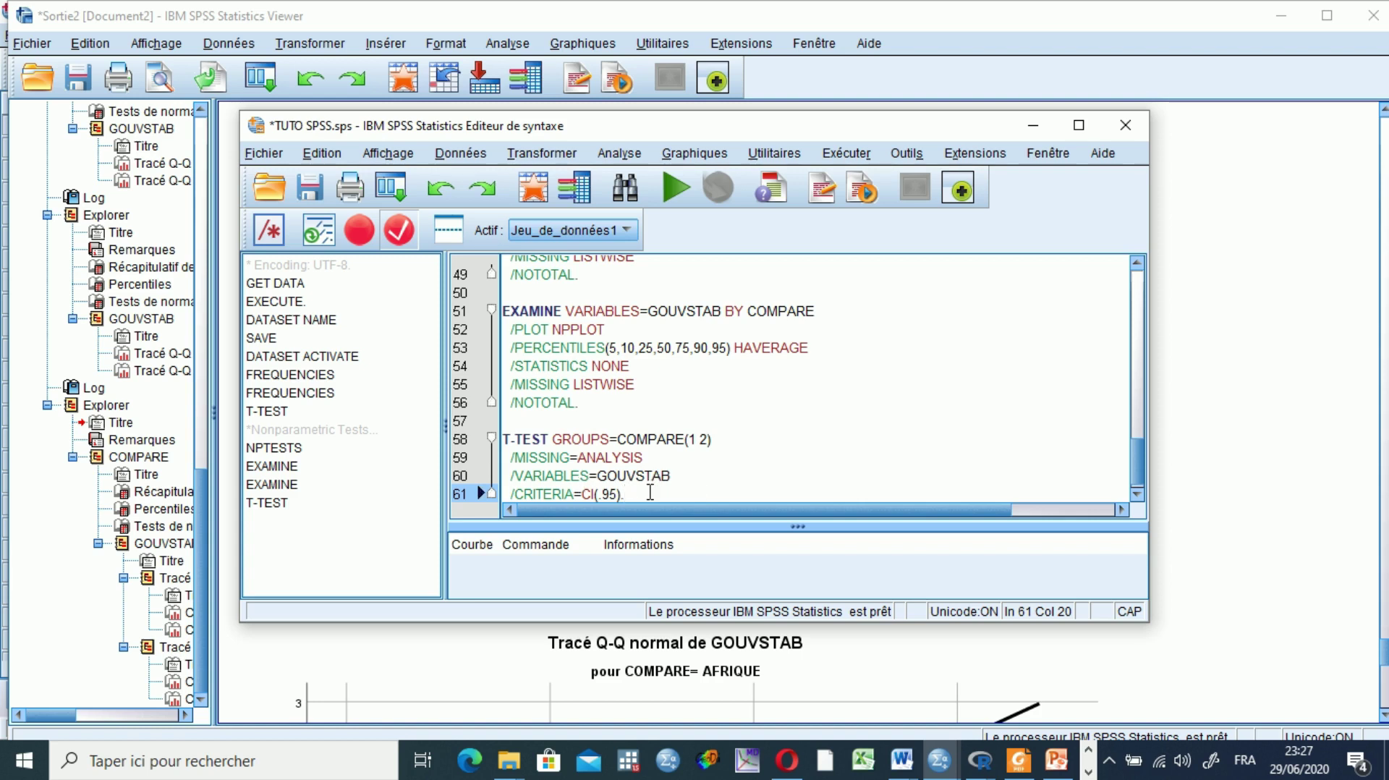
drag(649, 491, 686, 427)
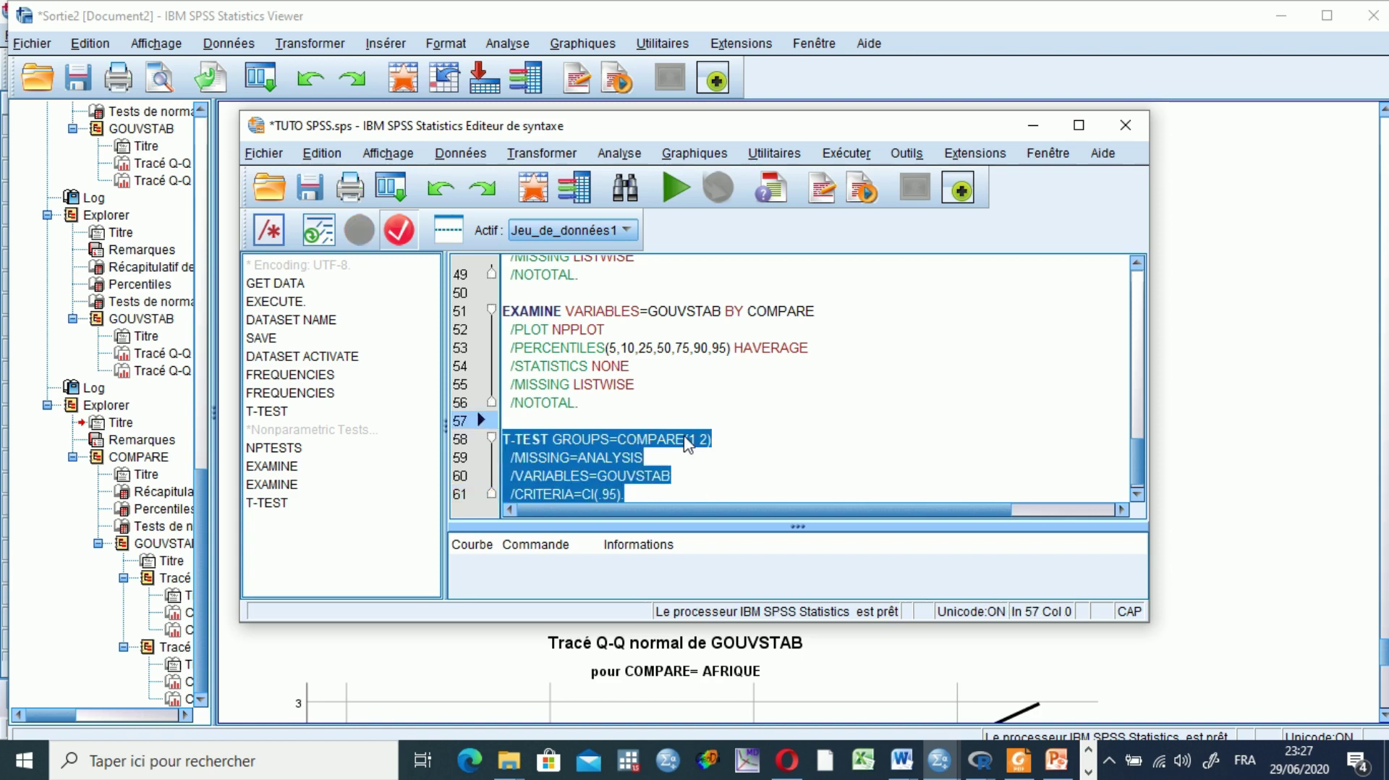
click(675, 189)
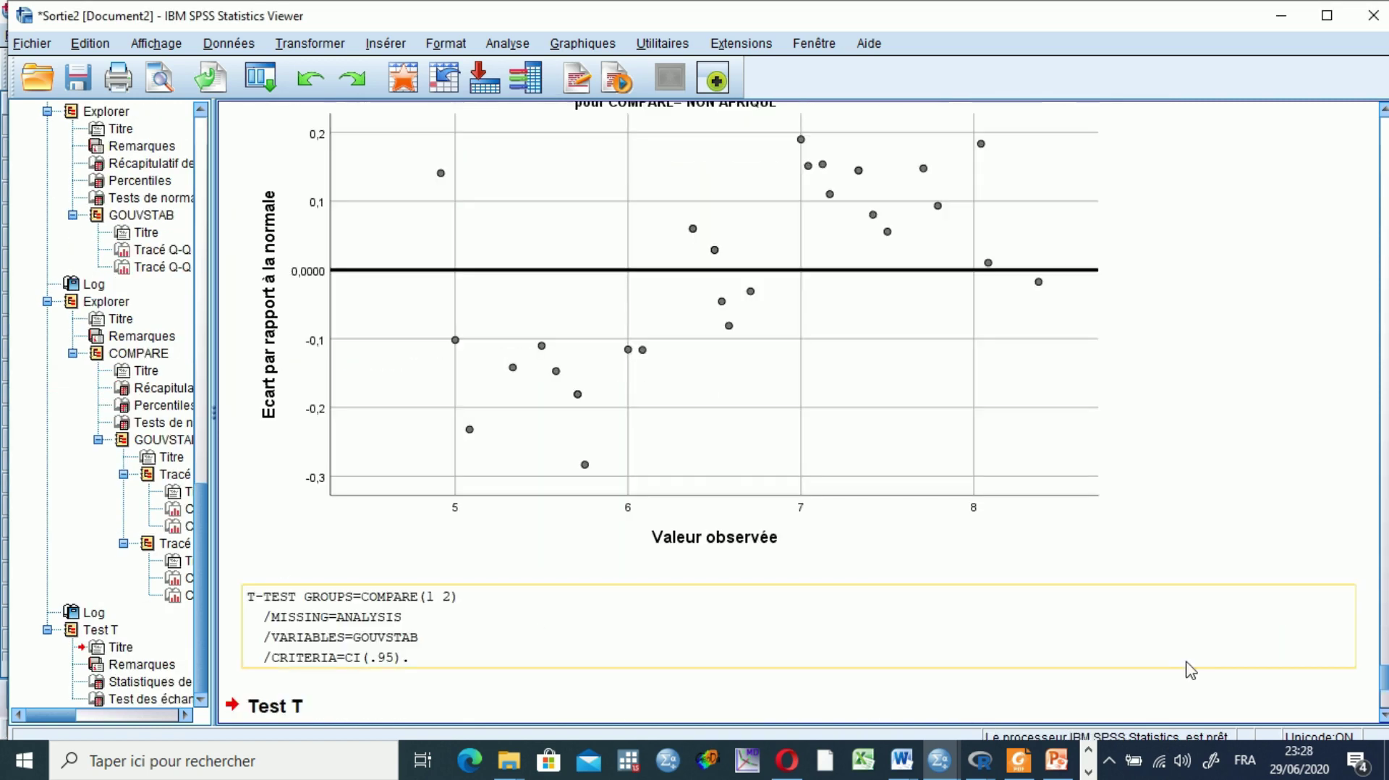
Step: Examine the group statistics, Levene test and independent-samples T test results for GOUVSTAB by COMPARE
click(1381, 715)
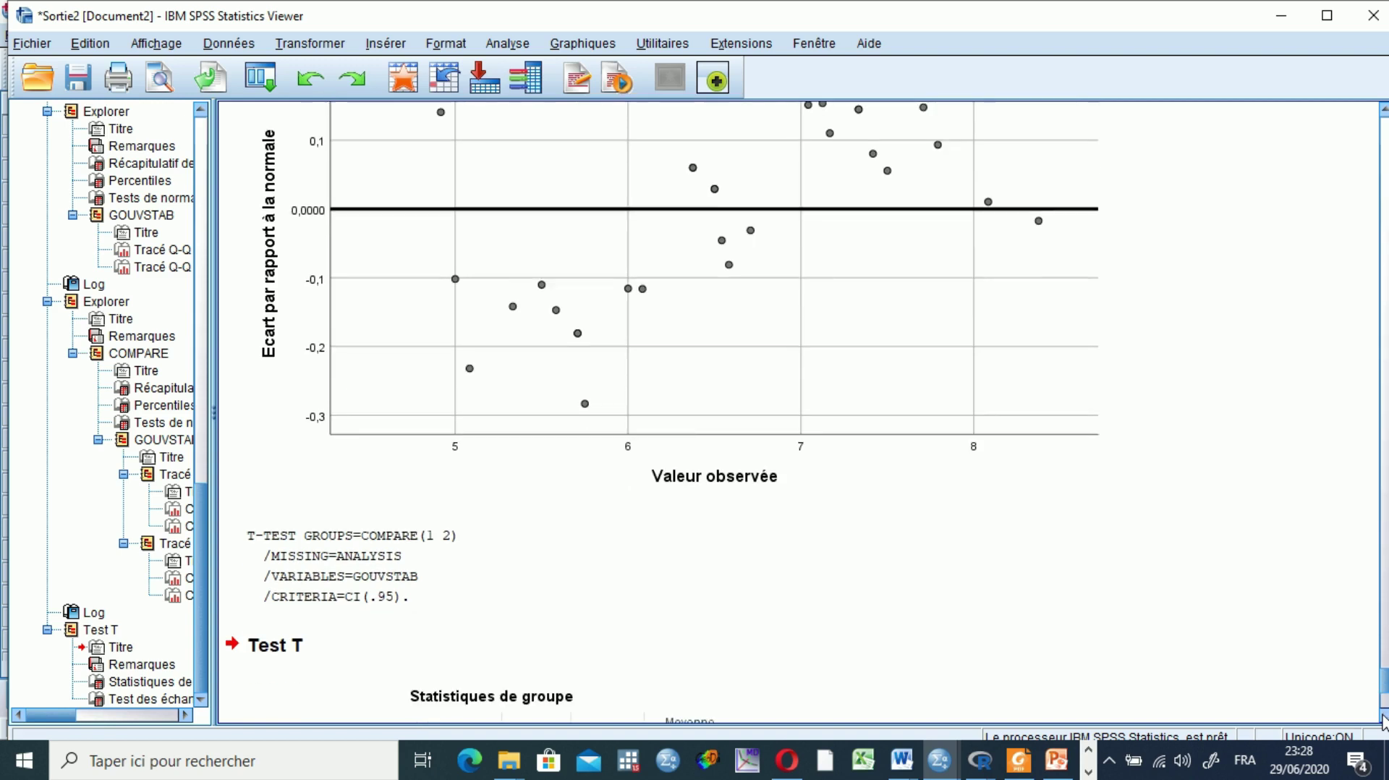
click(1381, 716)
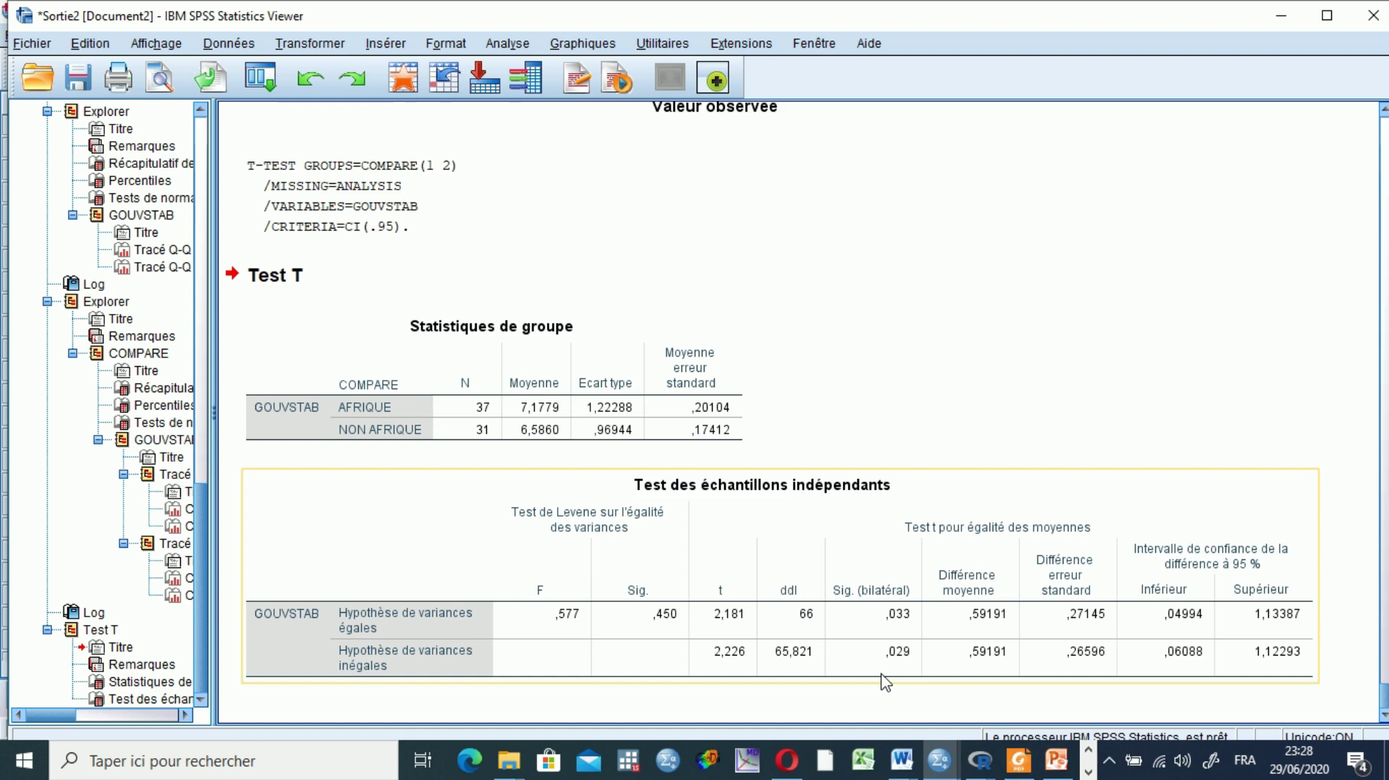
click(450, 412)
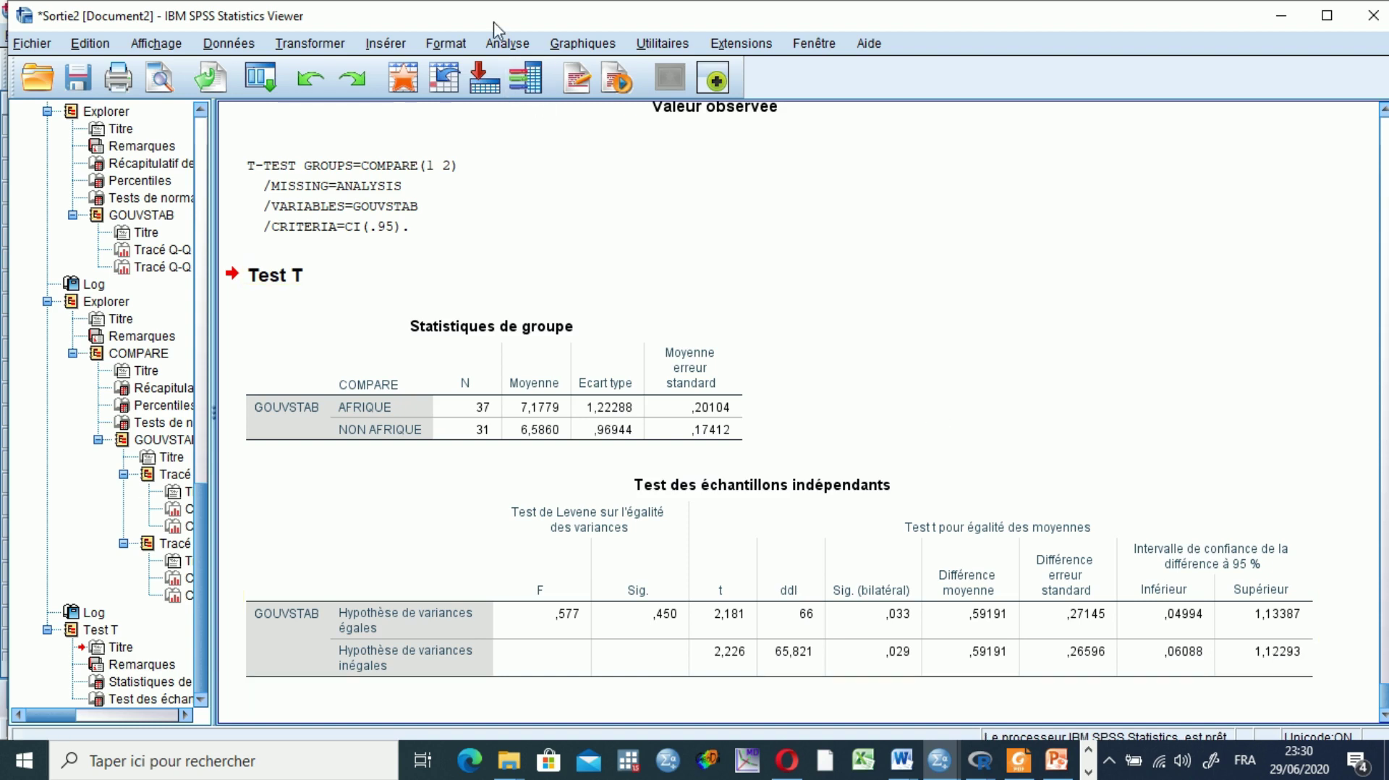
Step: Set up a nonparametric independent-samples test with GOUVSTAB as the test field and COMPARE as the groups
click(506, 44)
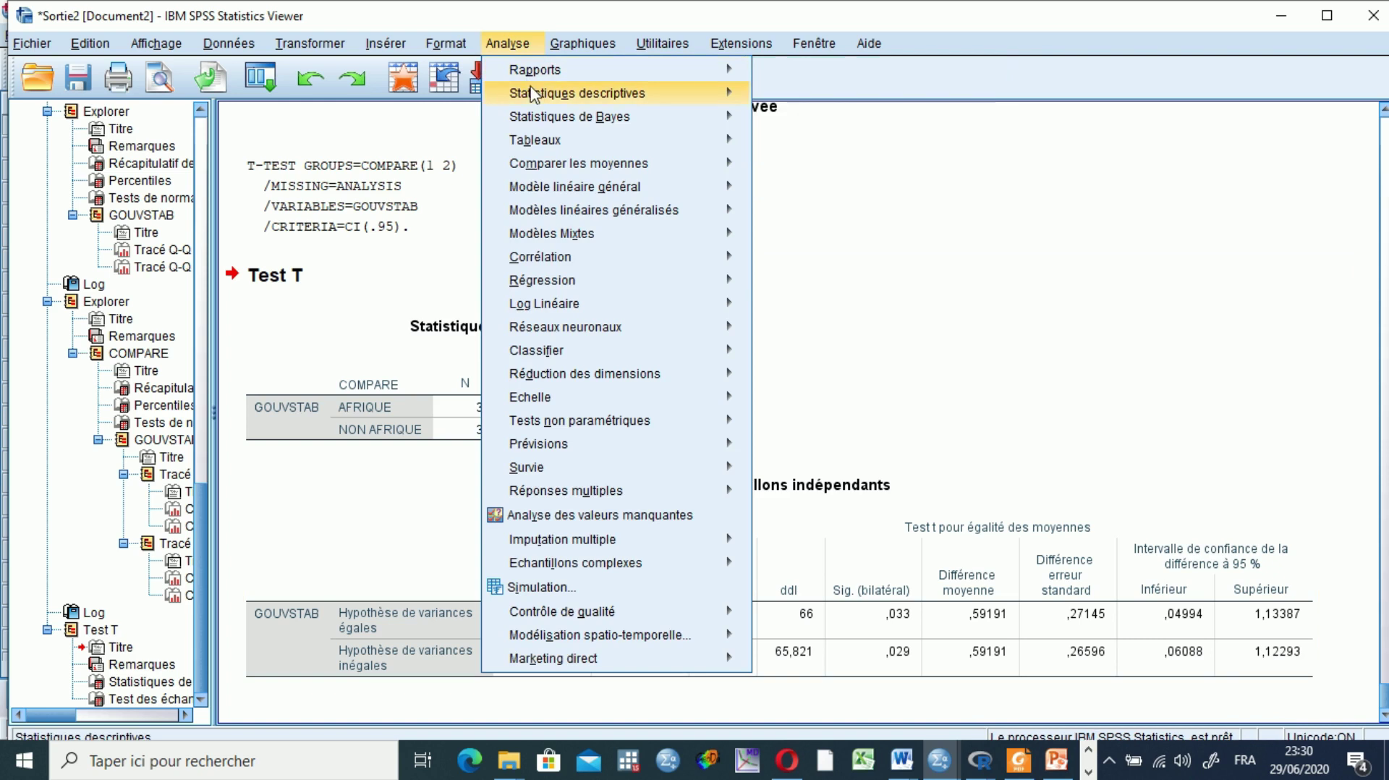
mouse_move(535, 97)
mouse_move(559, 168)
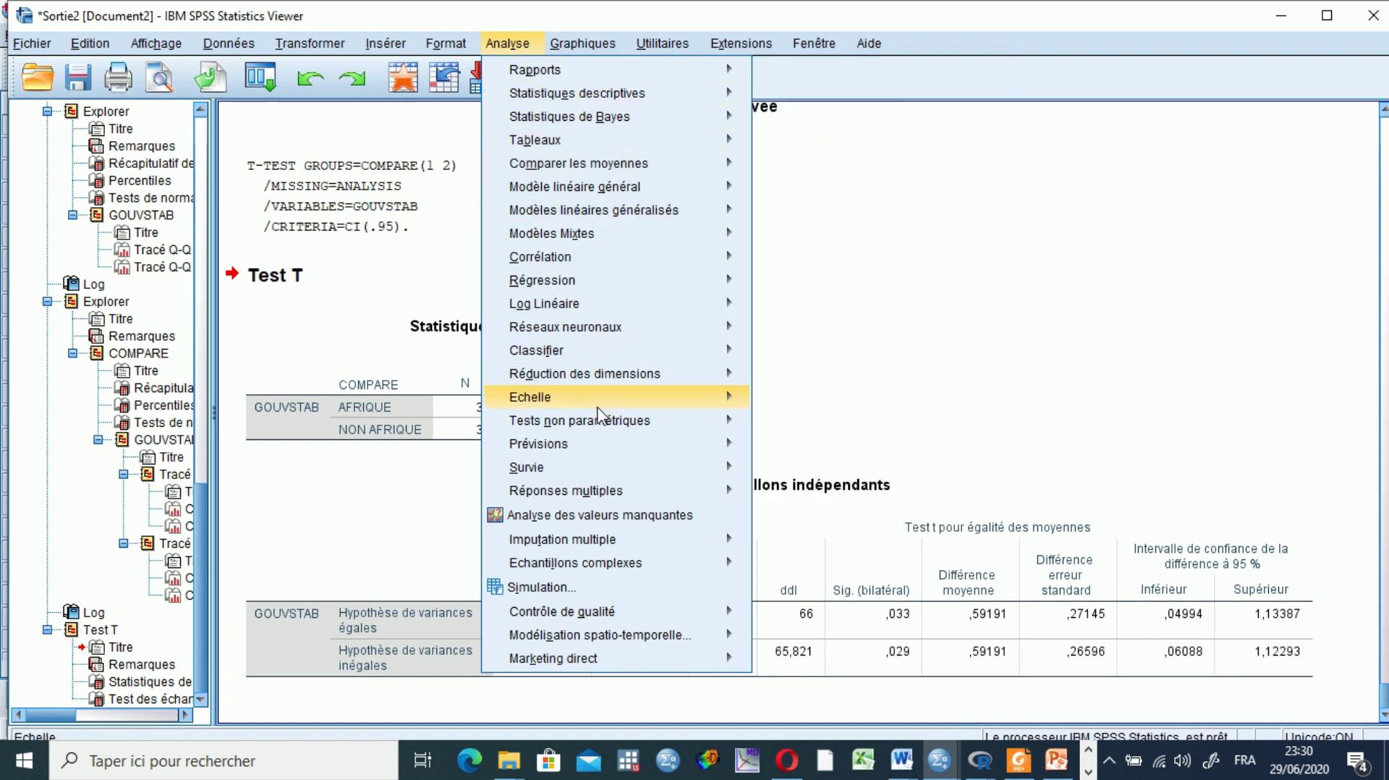
mouse_move(606, 427)
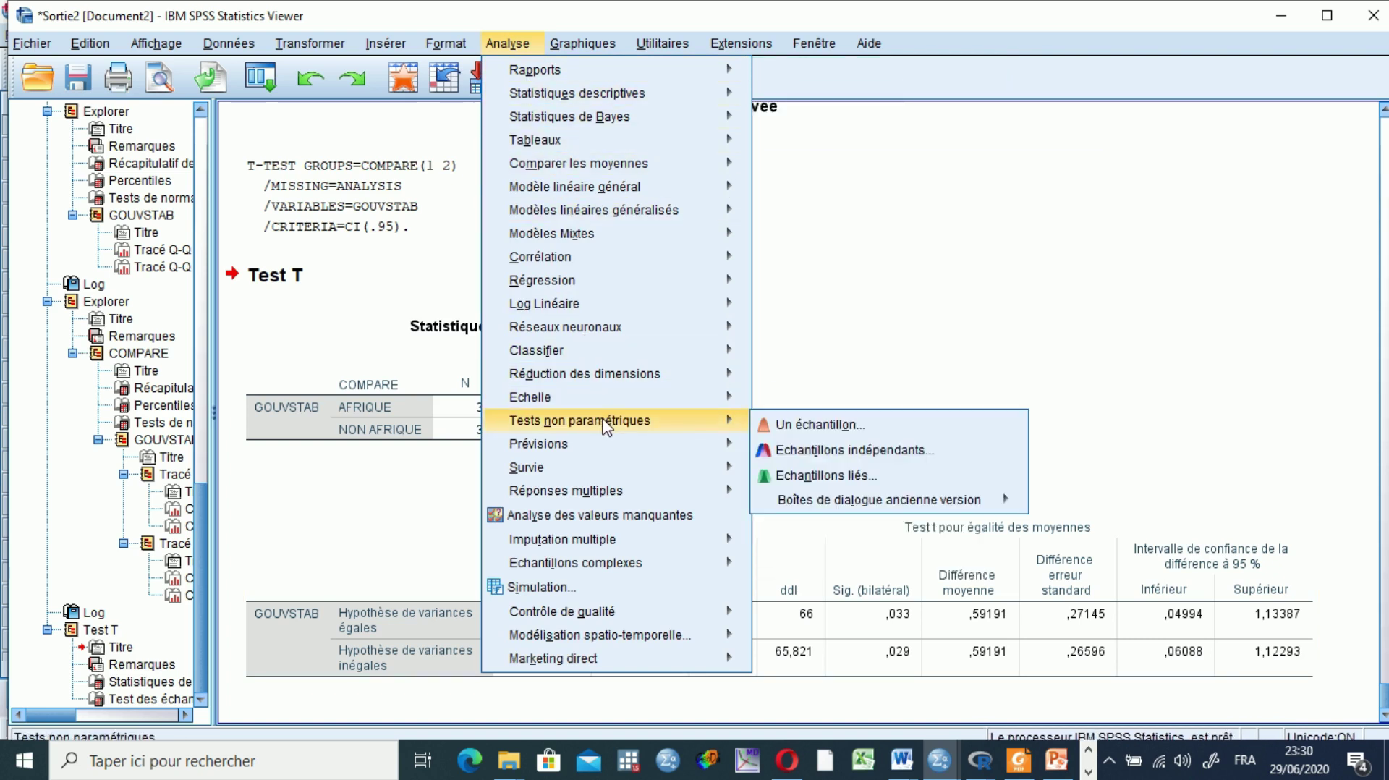
click(795, 452)
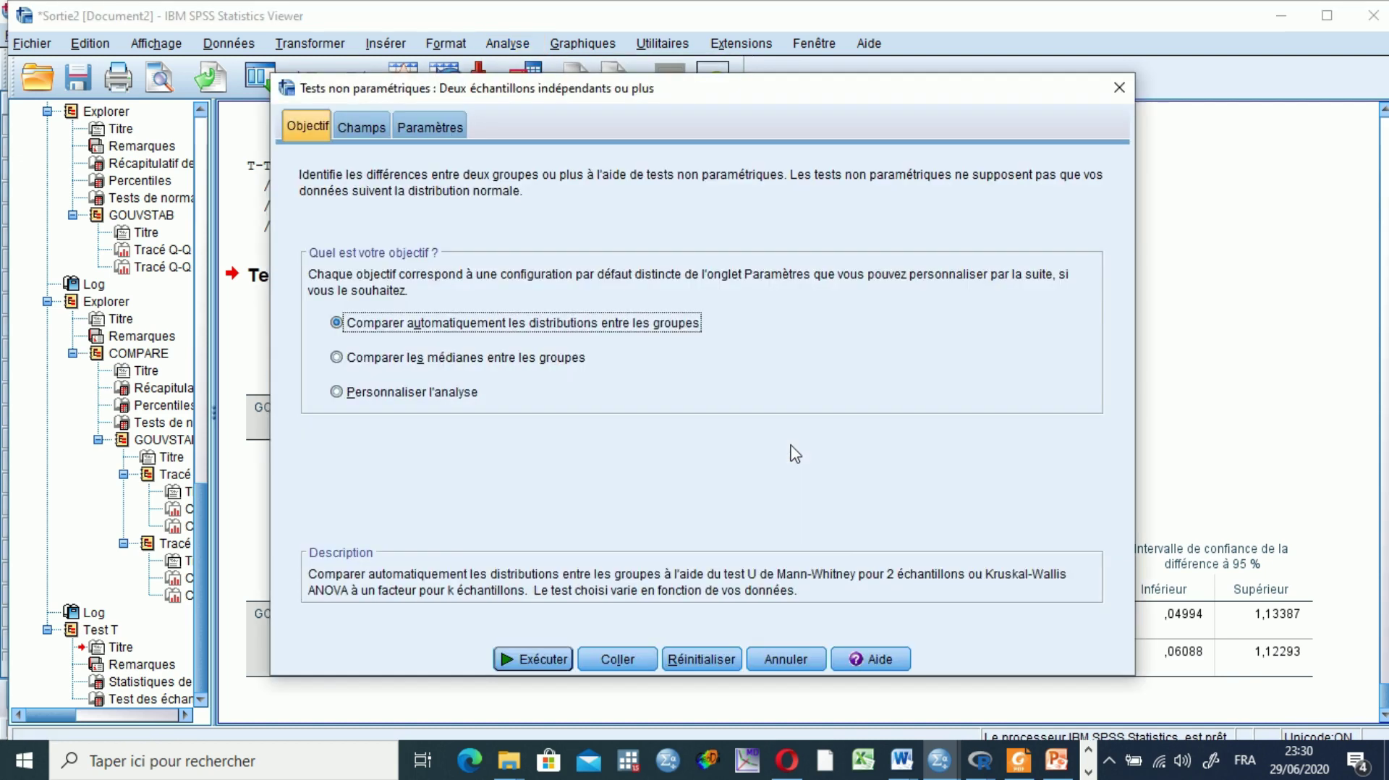
click(362, 124)
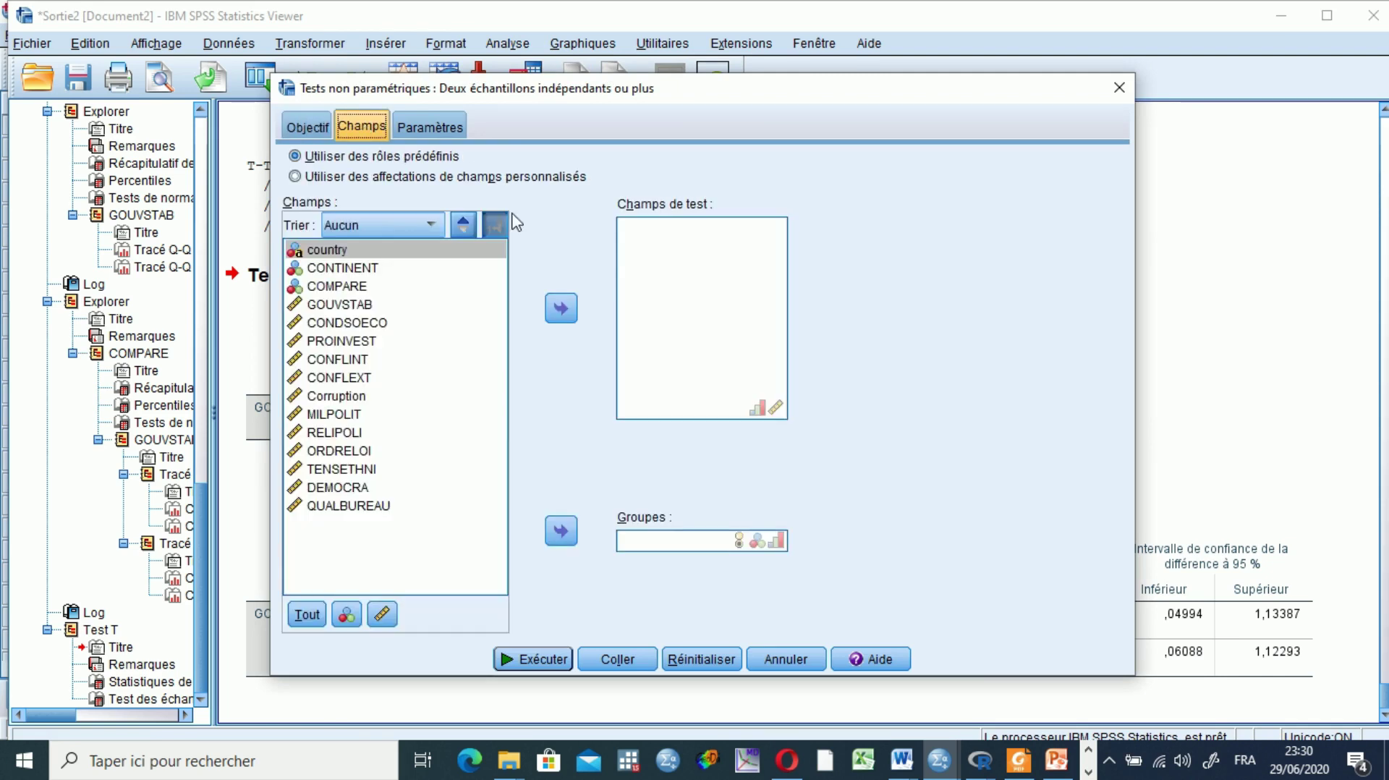
click(335, 324)
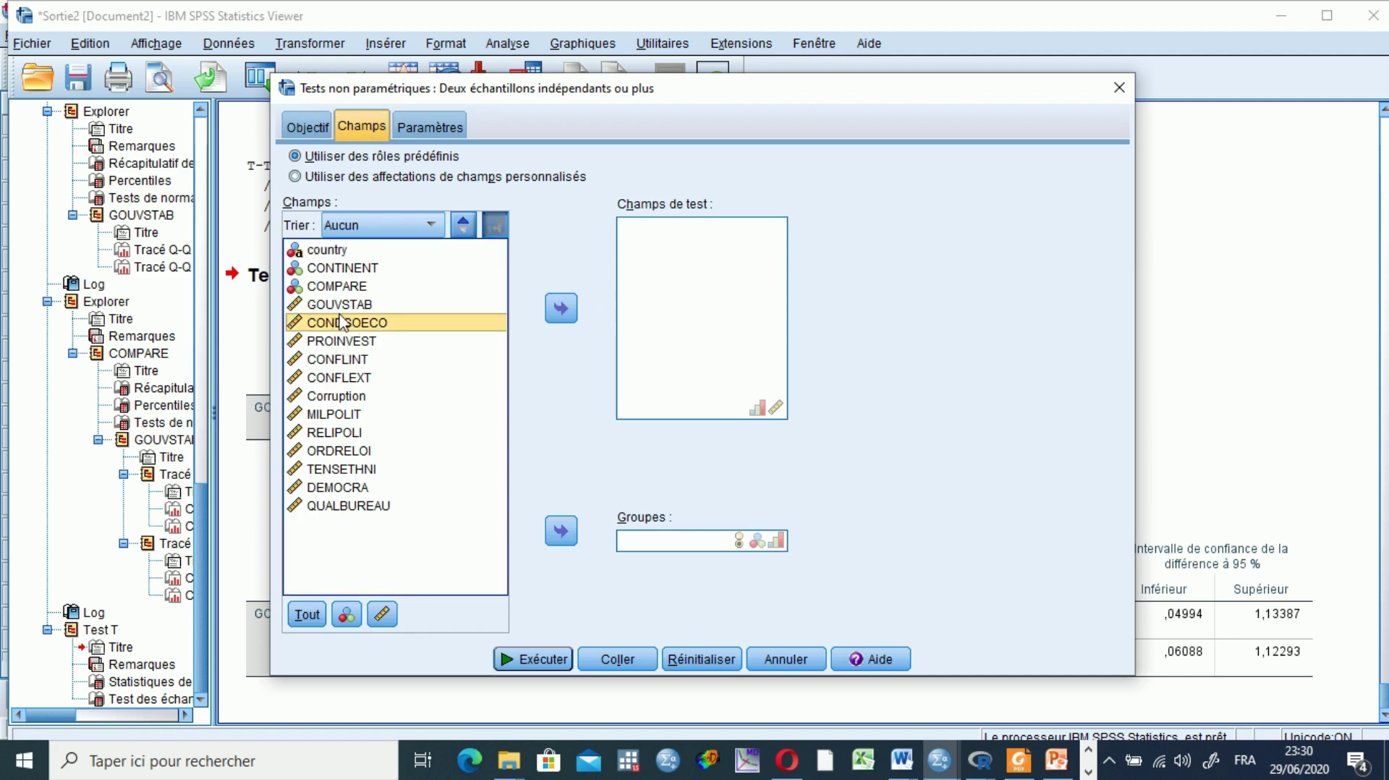
click(344, 305)
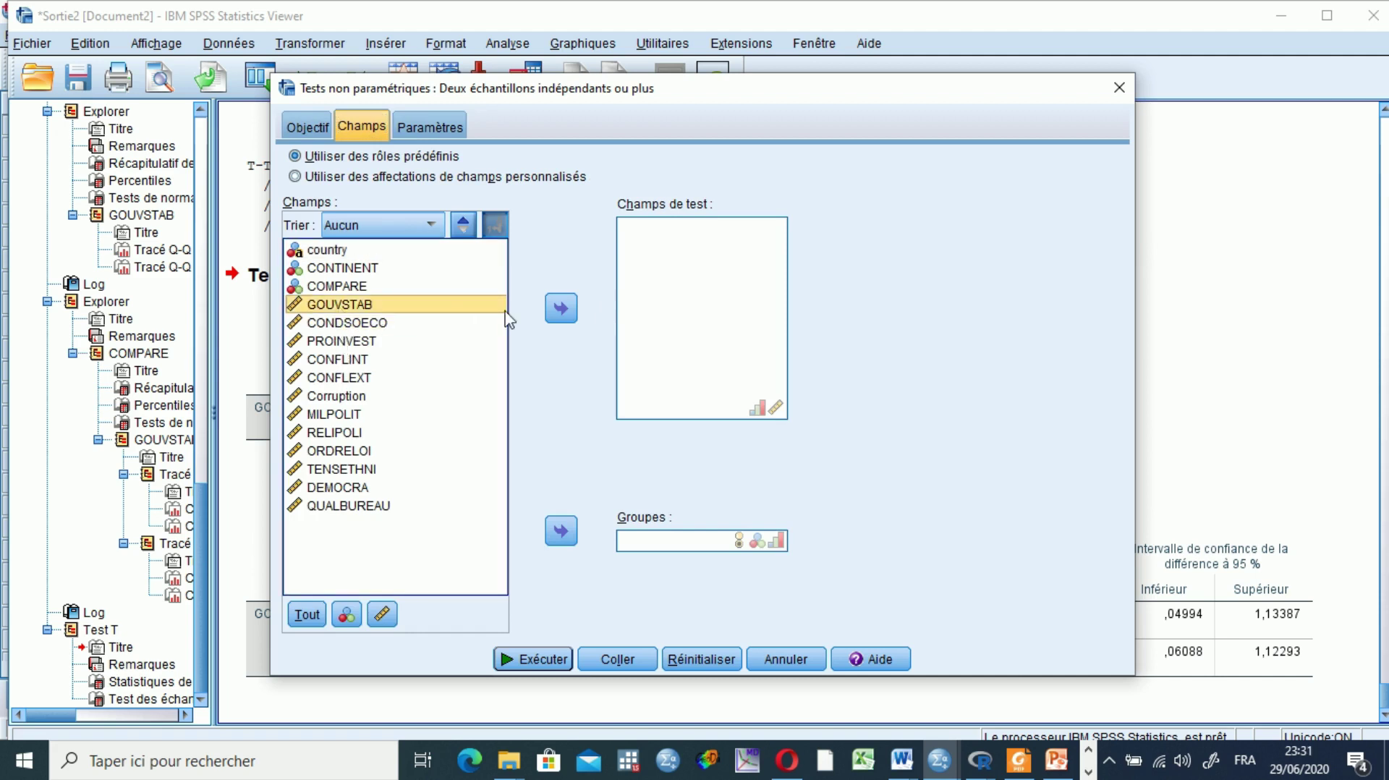
click(560, 309)
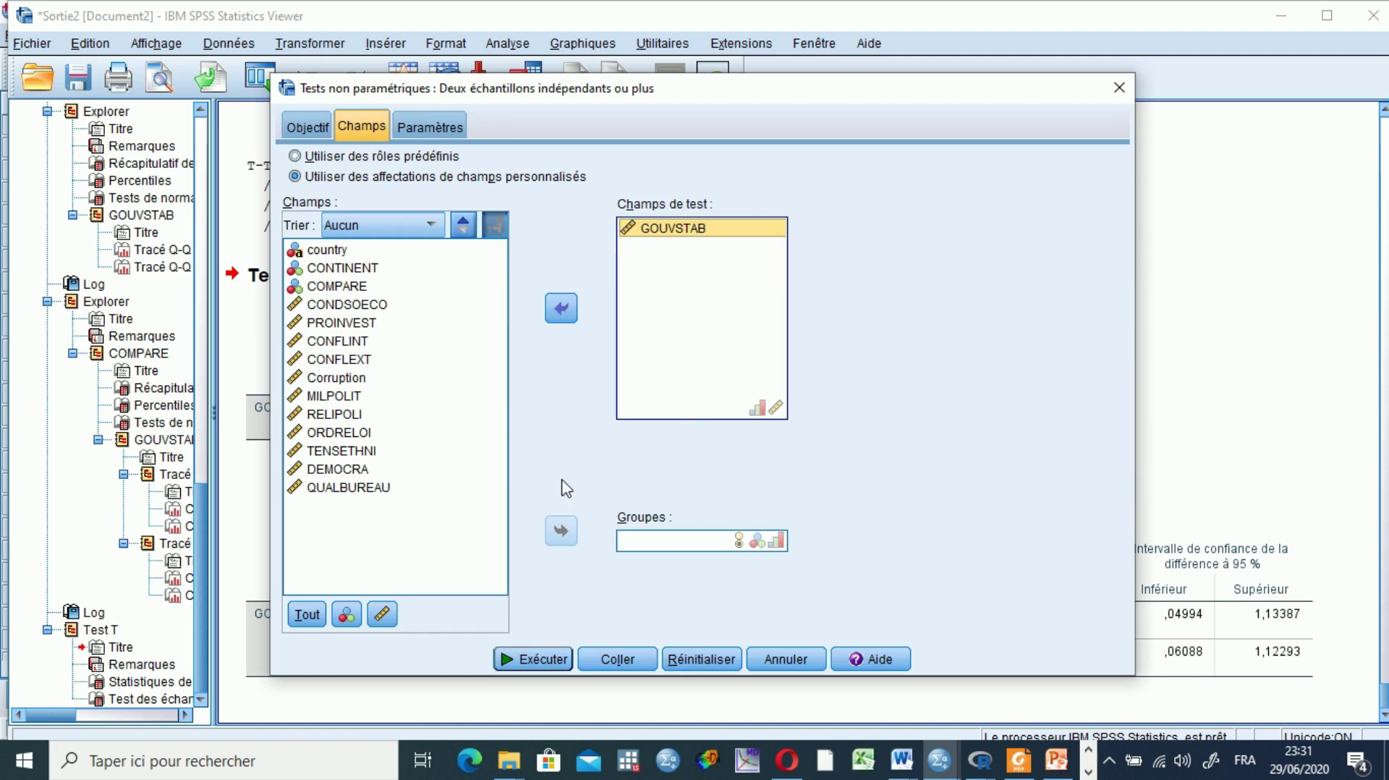
click(335, 287)
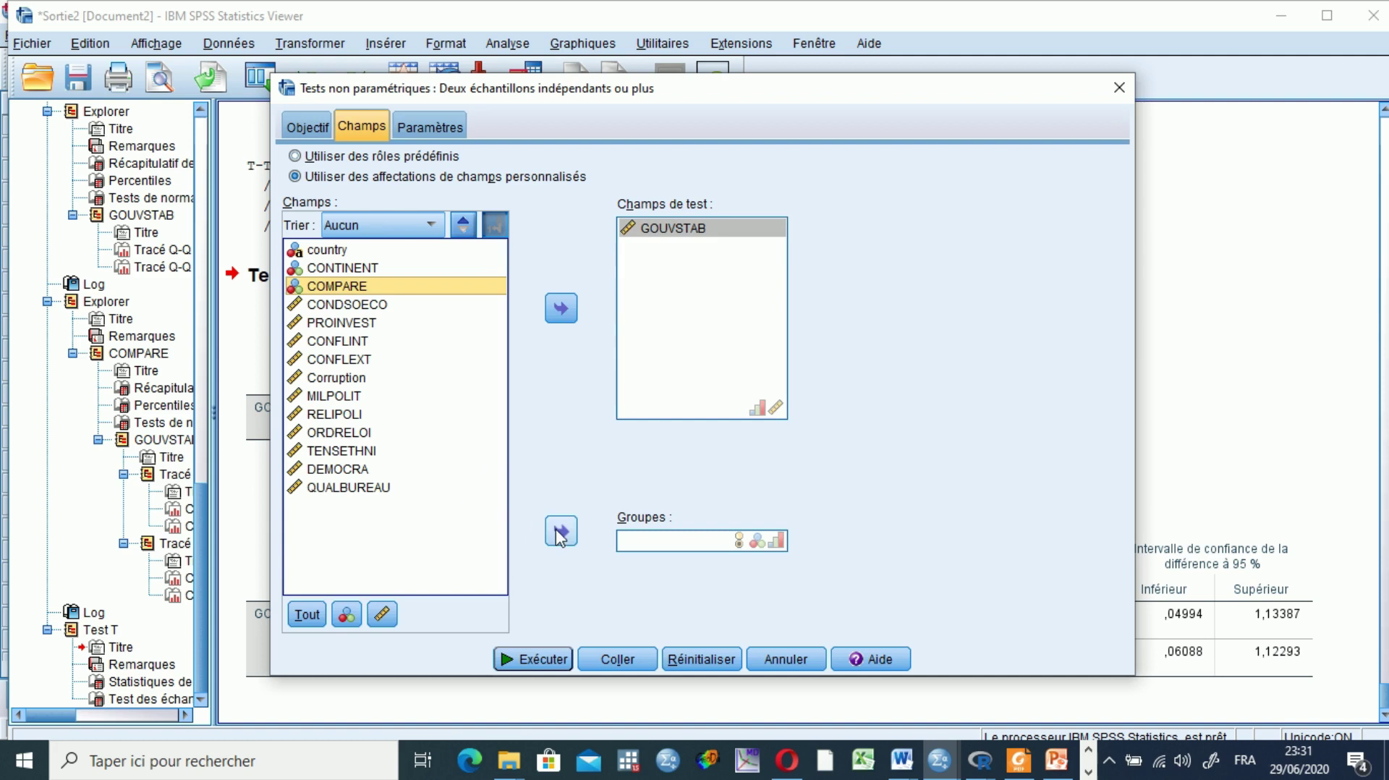
click(560, 531)
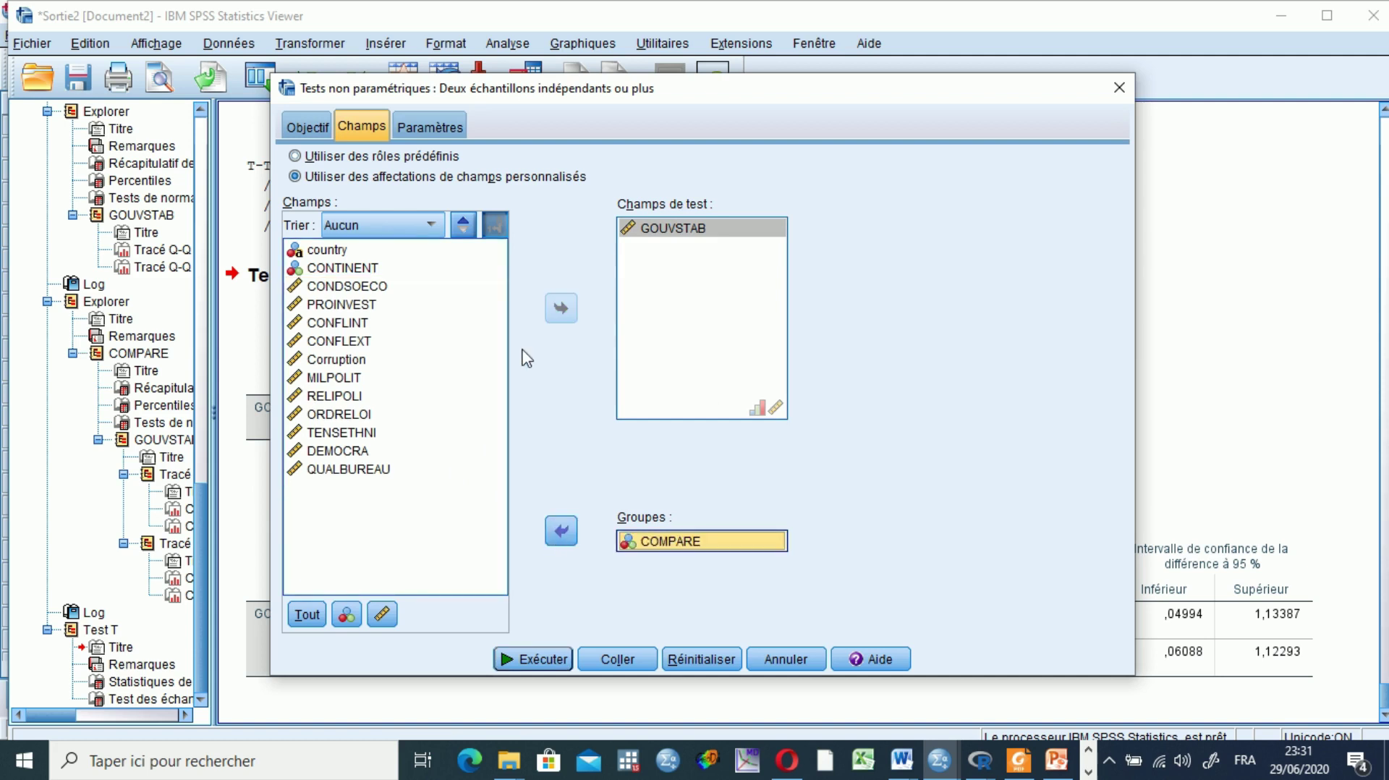
Step: Customize the tests to use only Mann-Whitney U for two samples, and paste the command as syntax
click(425, 131)
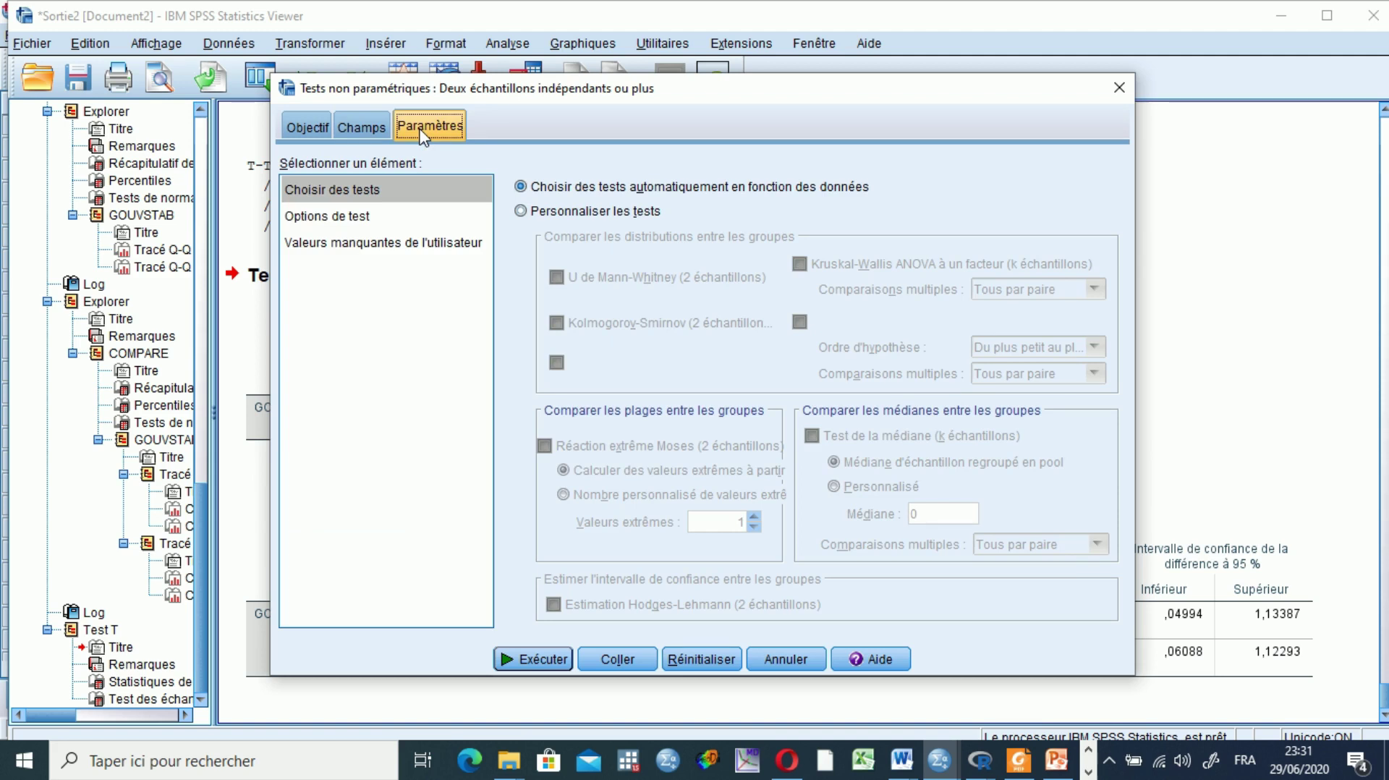
click(520, 211)
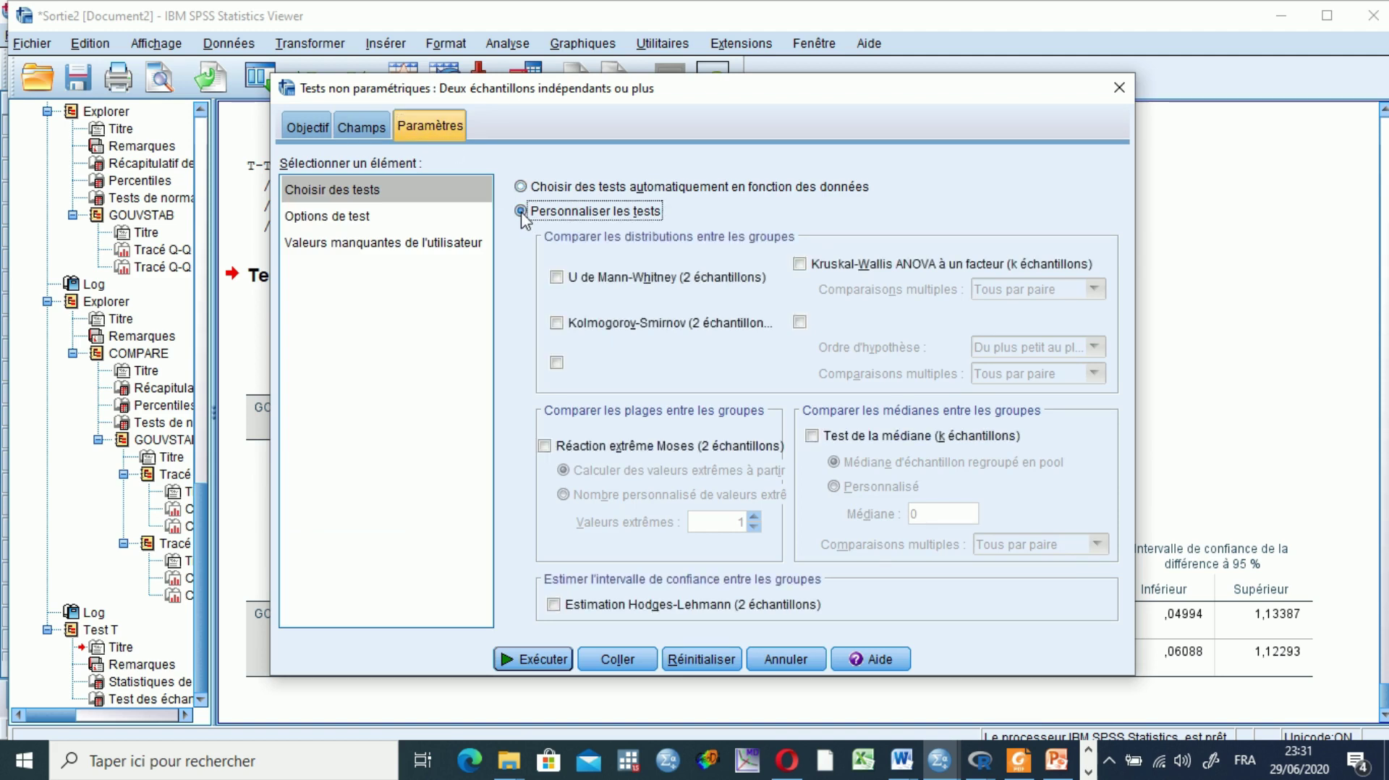
click(557, 278)
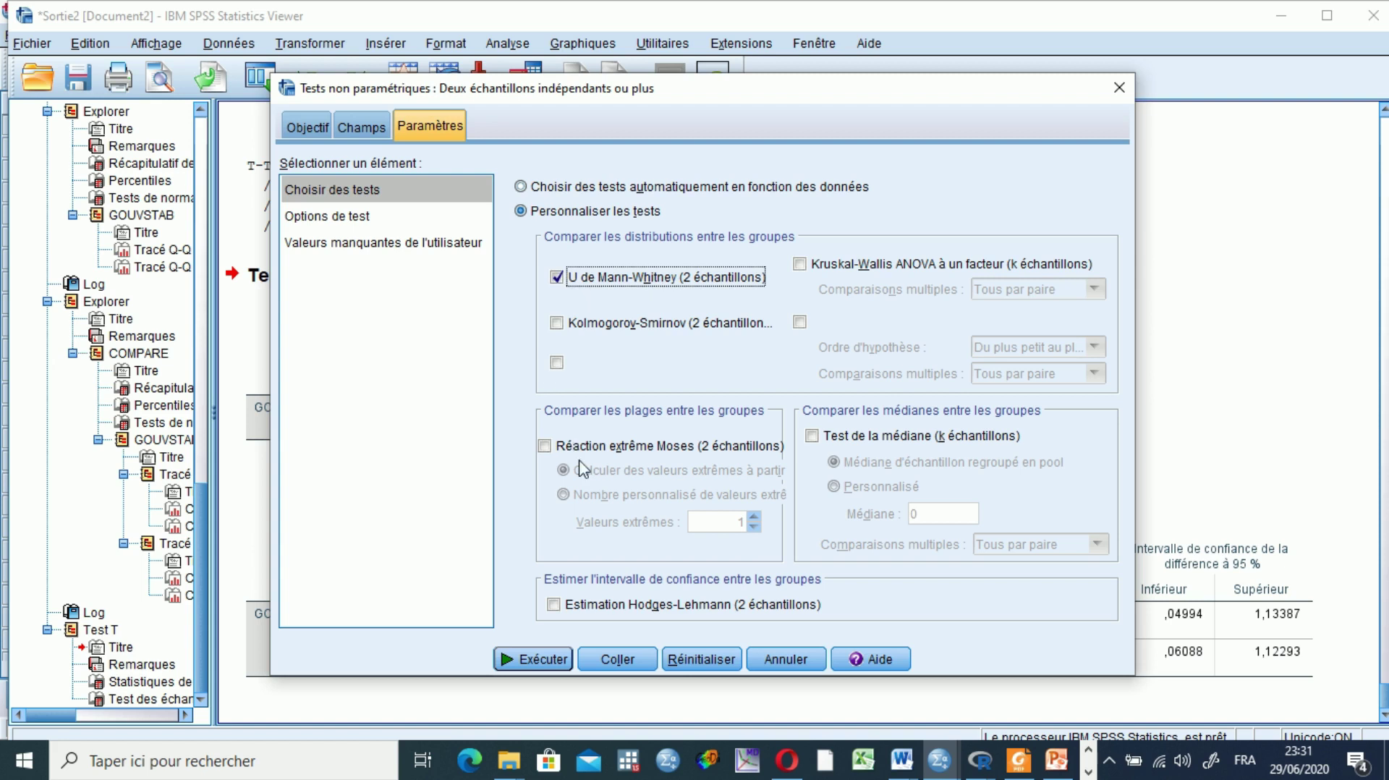
click(618, 657)
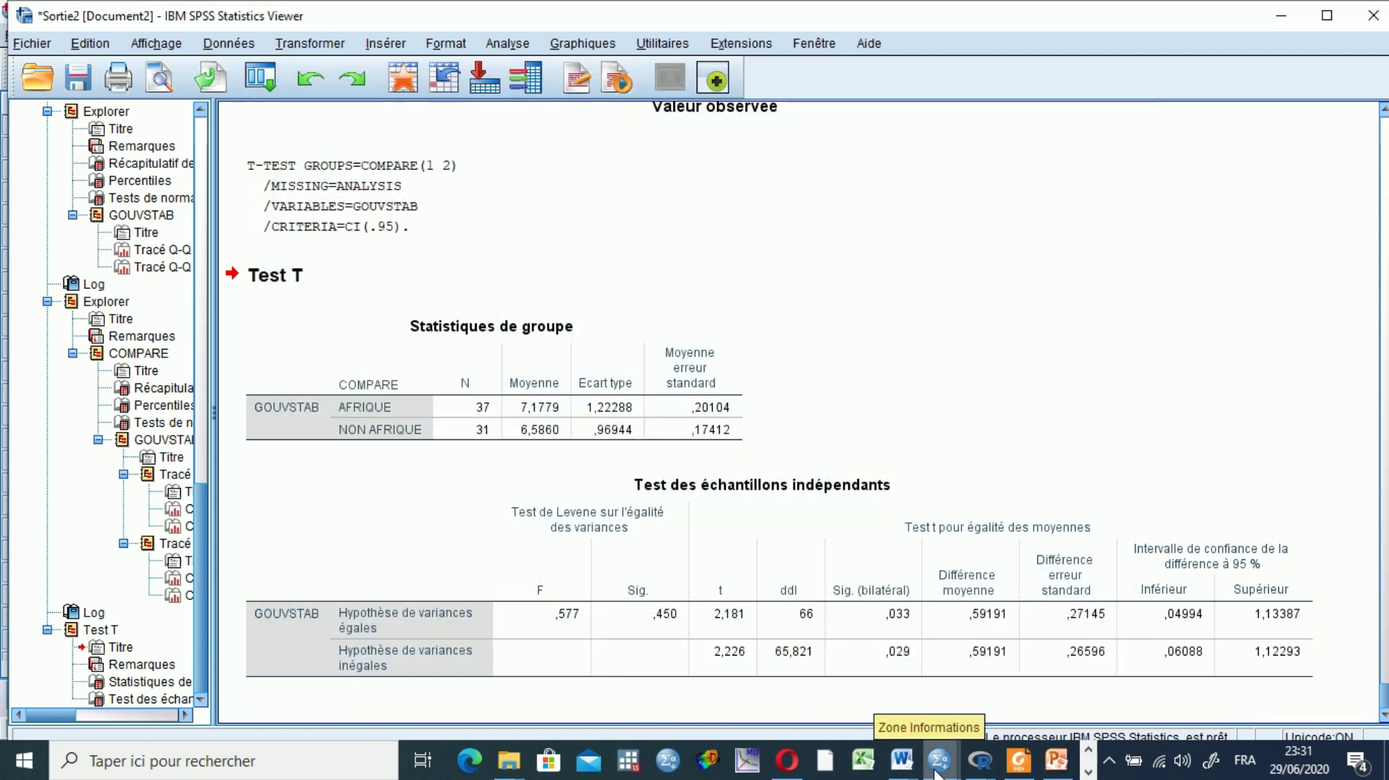
Step: Run only the NPTESTS Mann-Whitney block for GOUVSTAB by COMPARE from the TUTO SPSS.sps syntax window
mouse_move(939, 759)
click(778, 716)
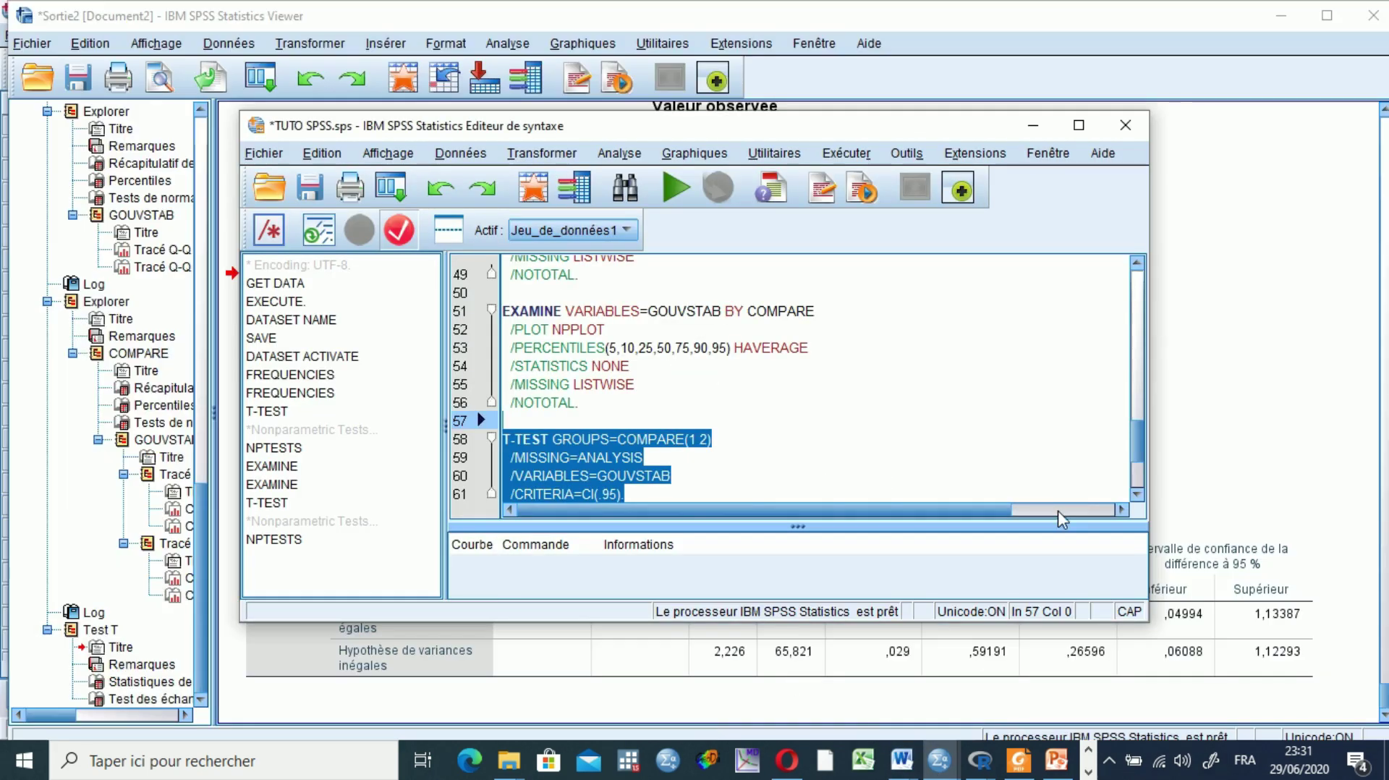
click(1137, 495)
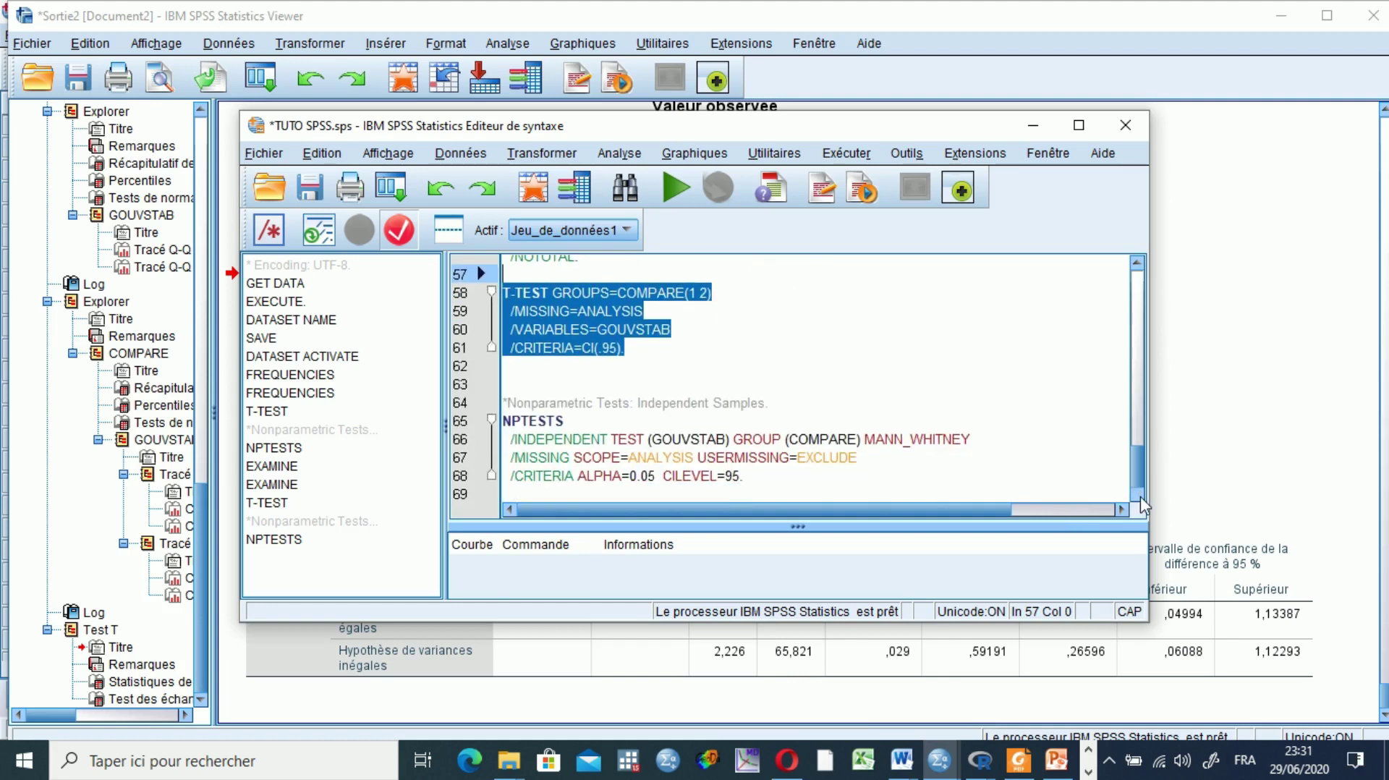
drag(505, 419, 769, 483)
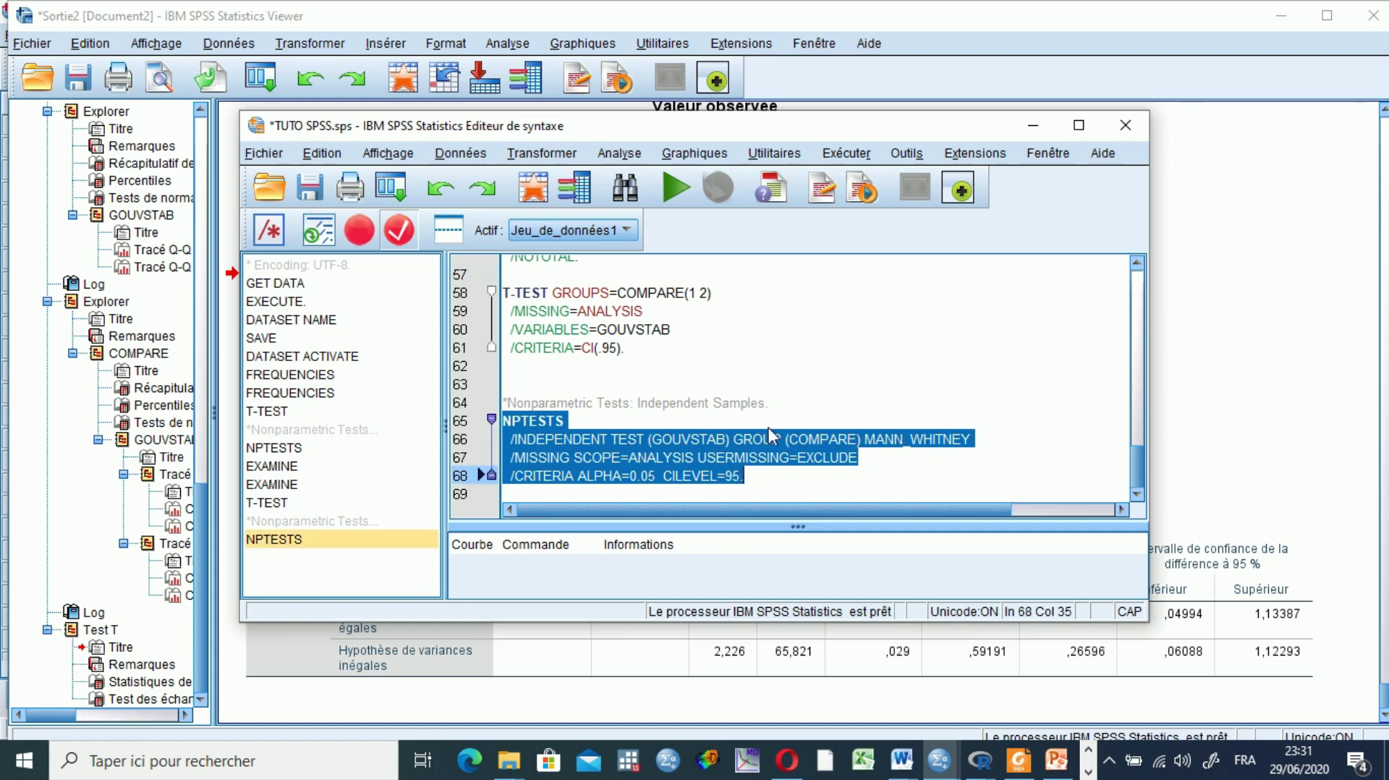
click(676, 188)
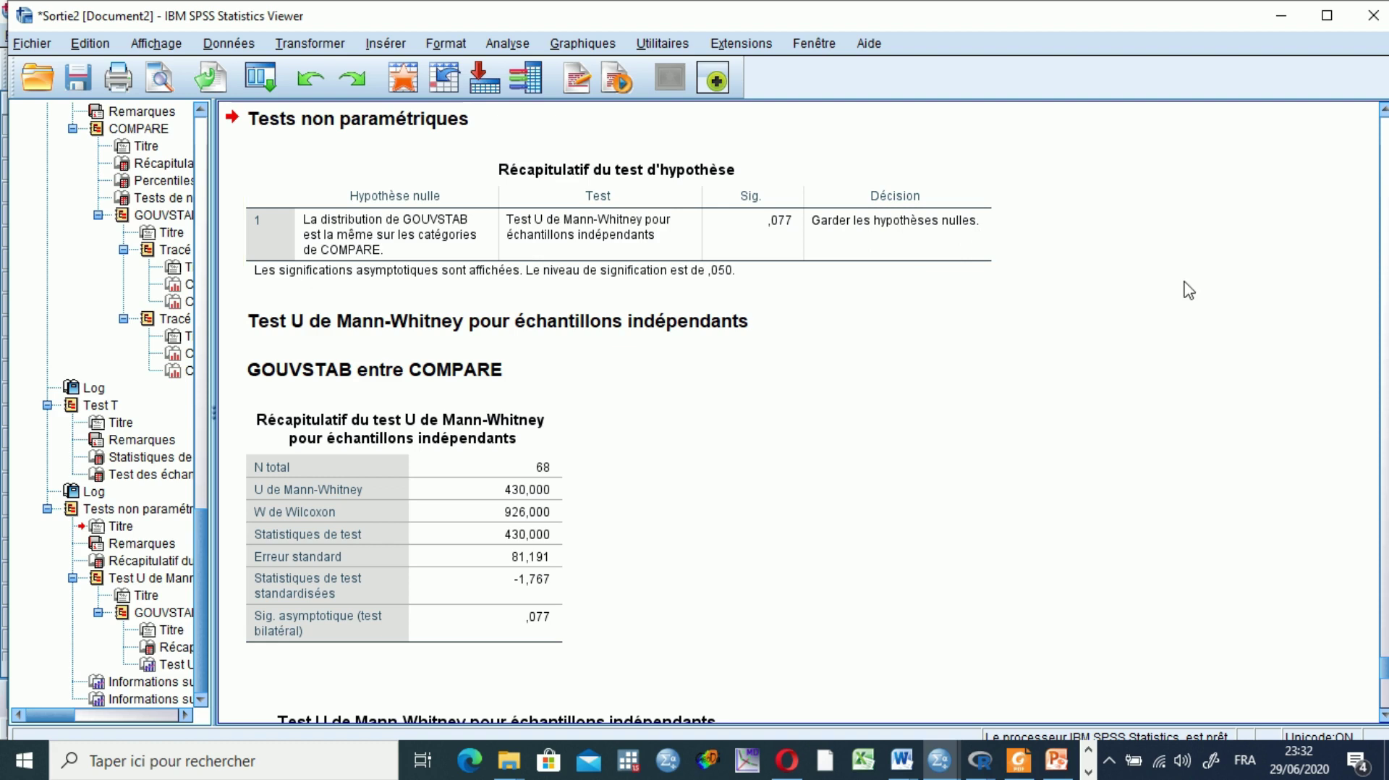
Step: Examine the Mann-Whitney results for GOUVSTAB by COMPARE and compare them with the independent-samples T test table
click(1384, 110)
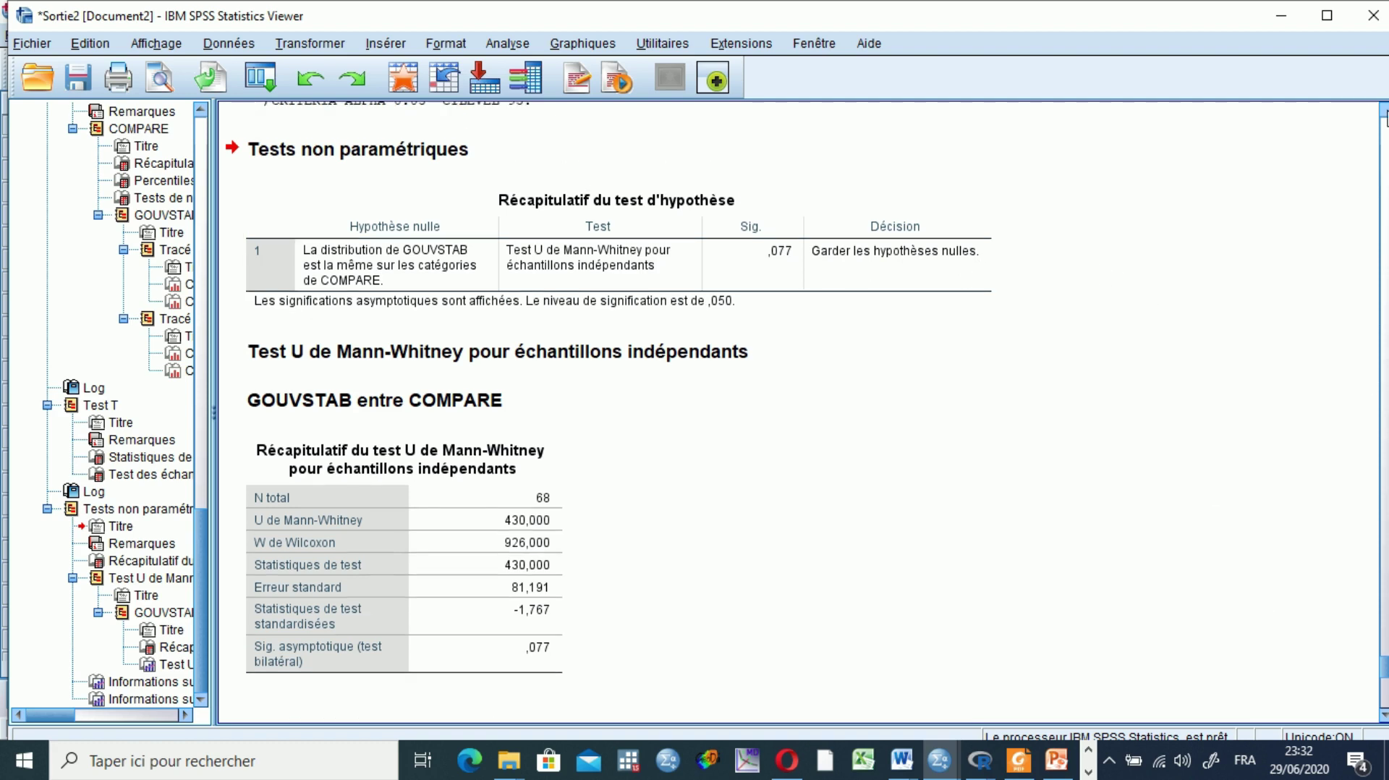
scroll(1384, 116, up, 5)
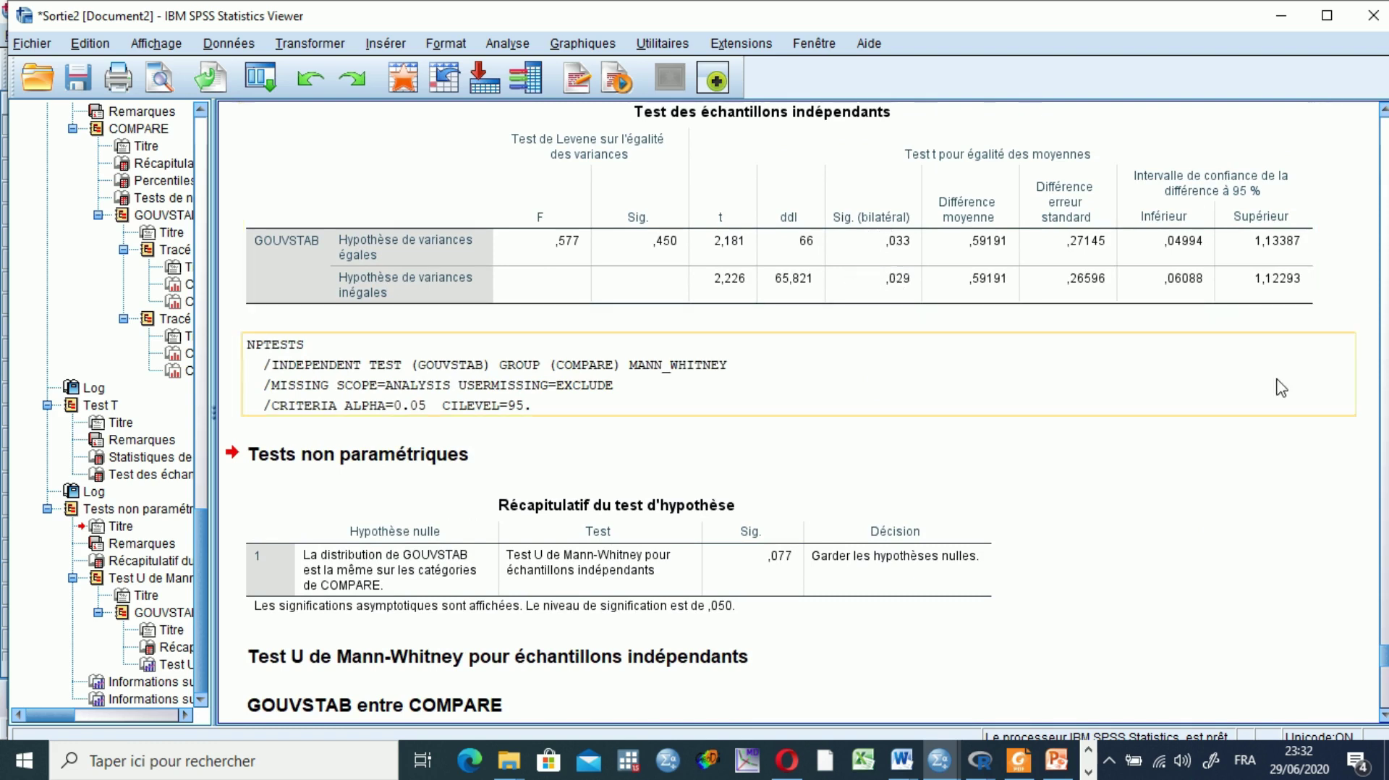
click(1384, 716)
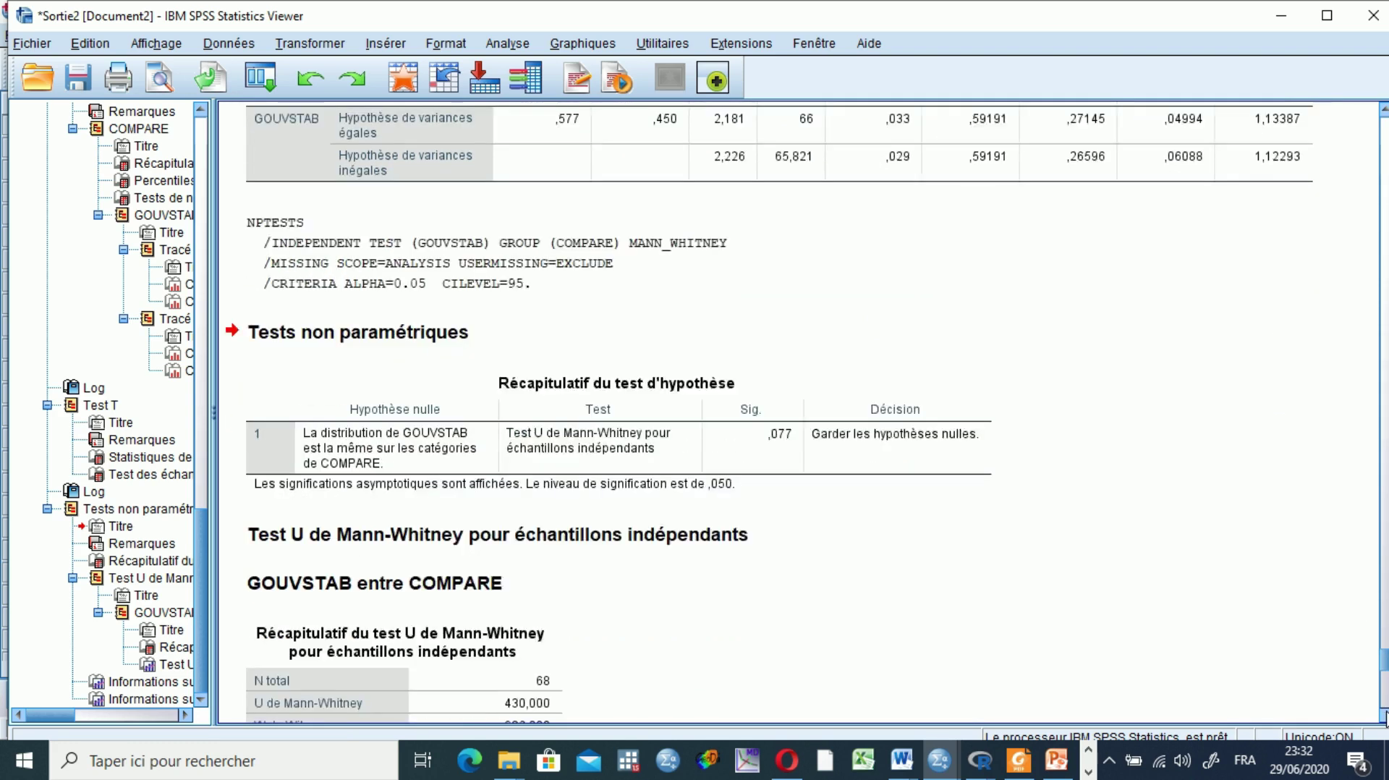
click(1384, 716)
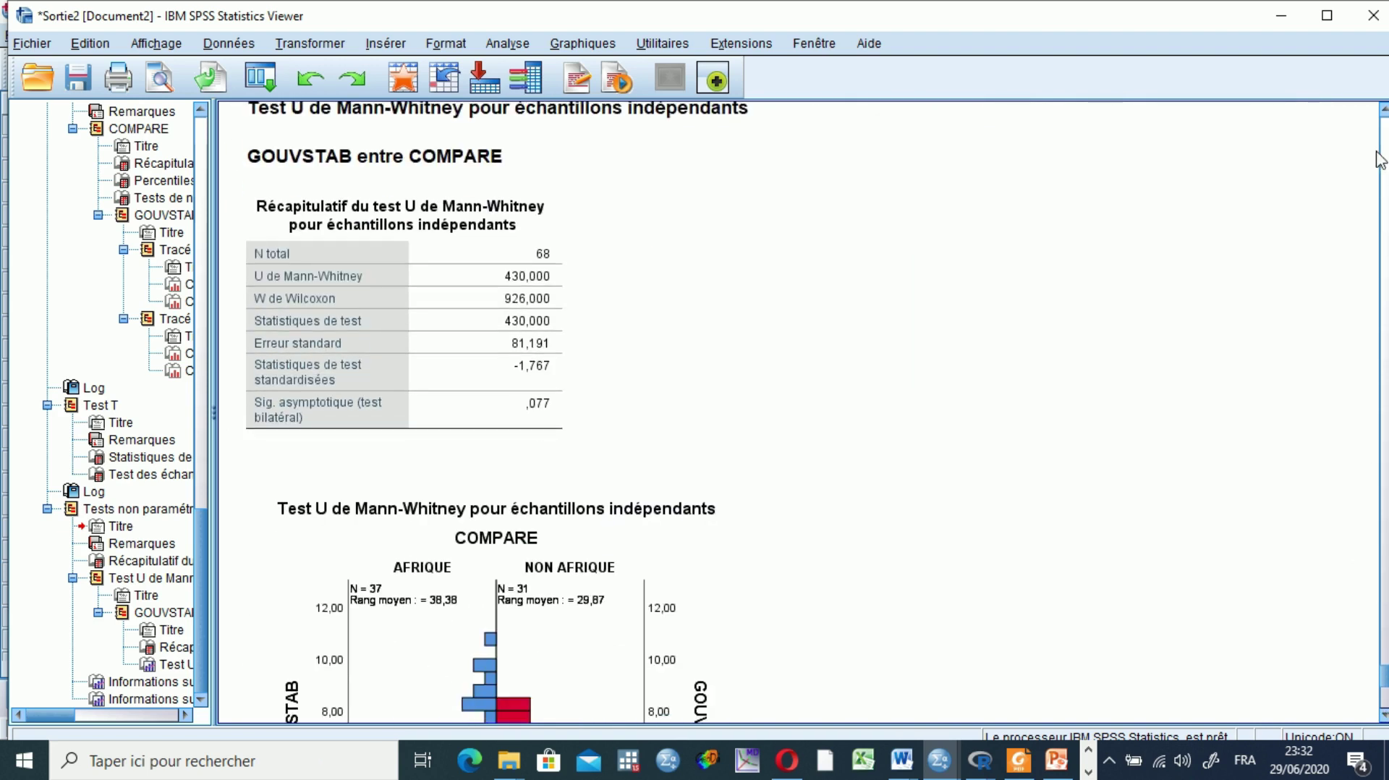
click(1383, 110)
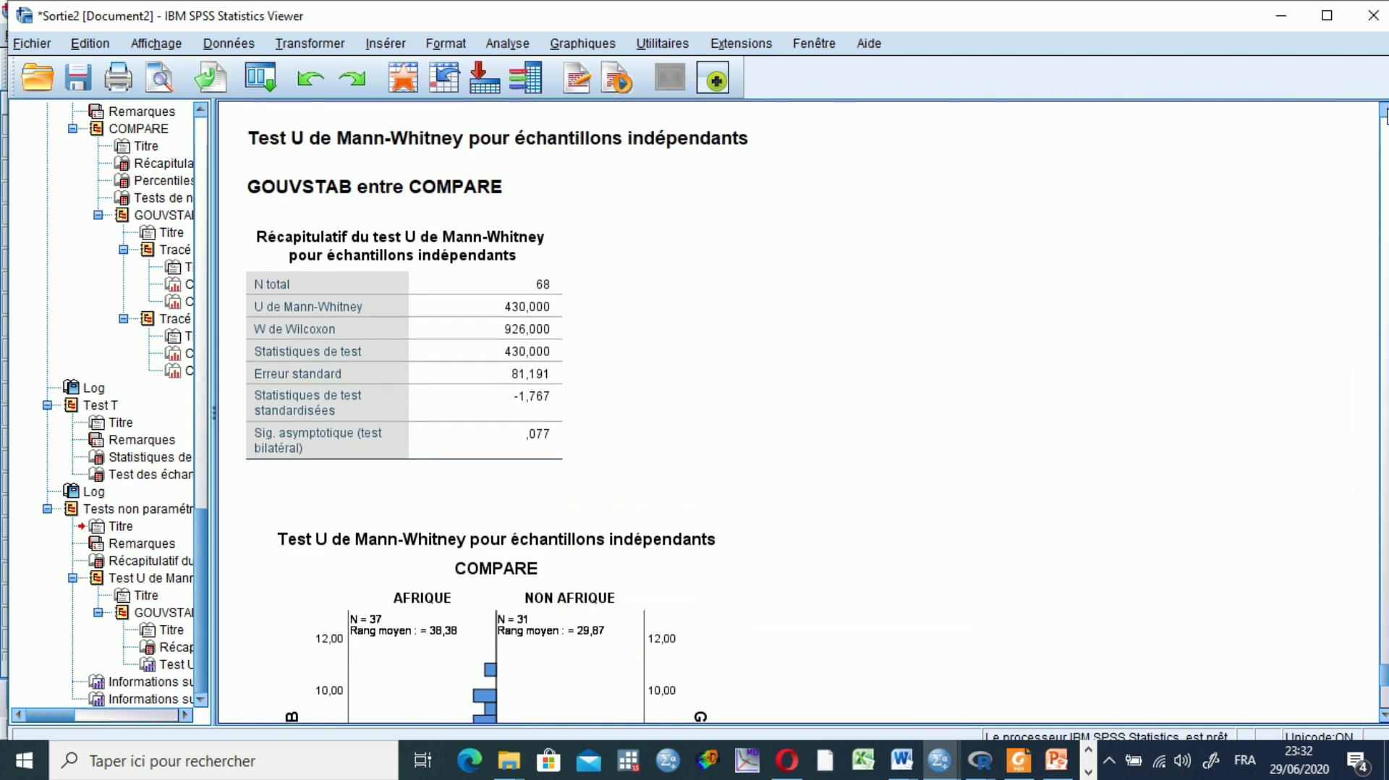
scroll(1383, 113, up, 3)
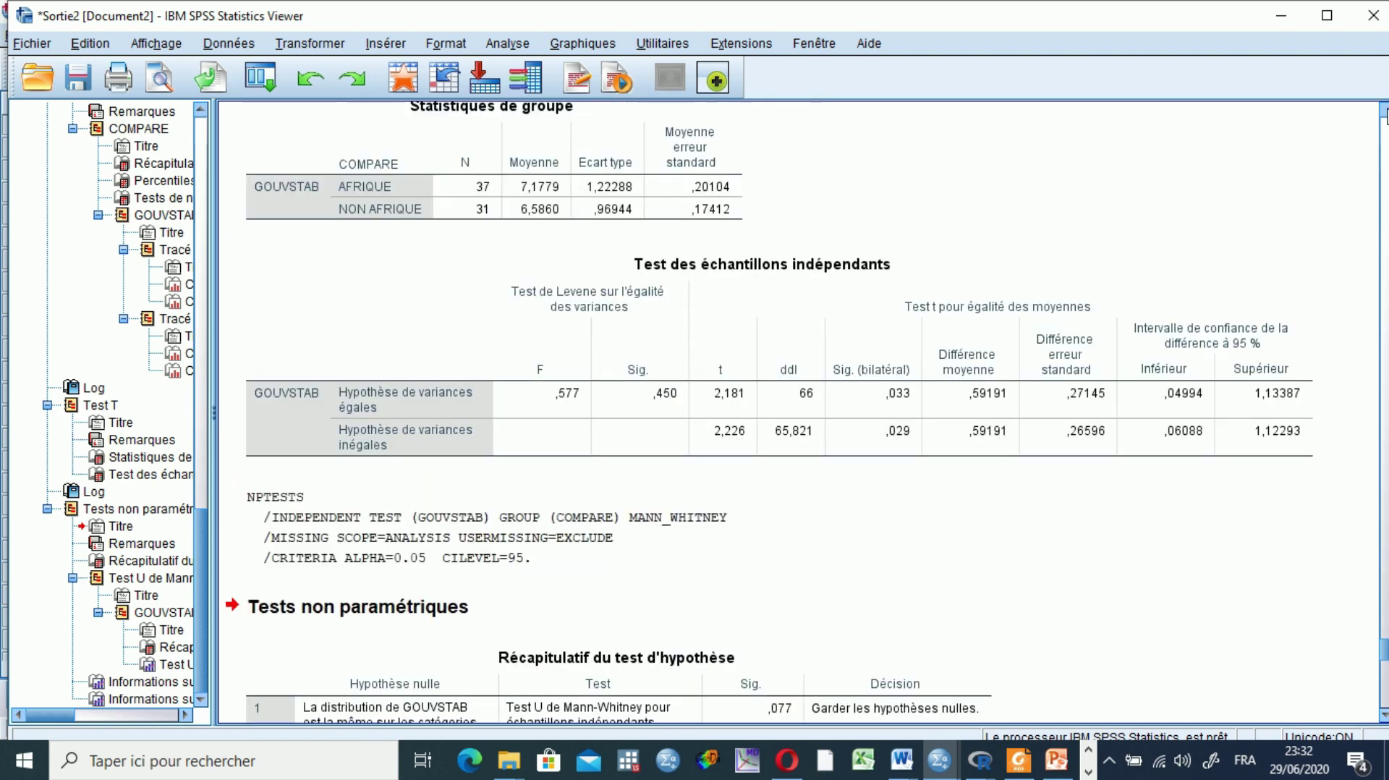
click(846, 654)
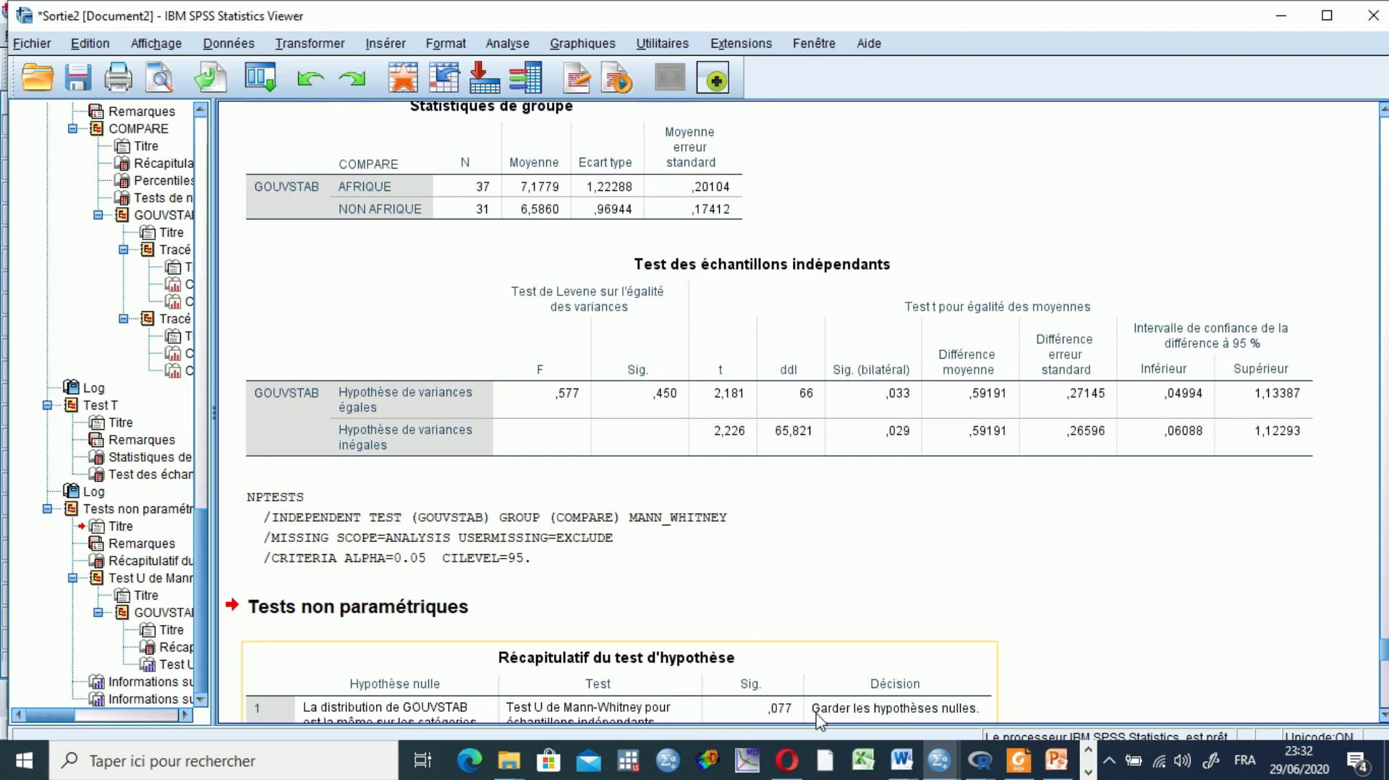
click(681, 630)
click(432, 652)
click(864, 322)
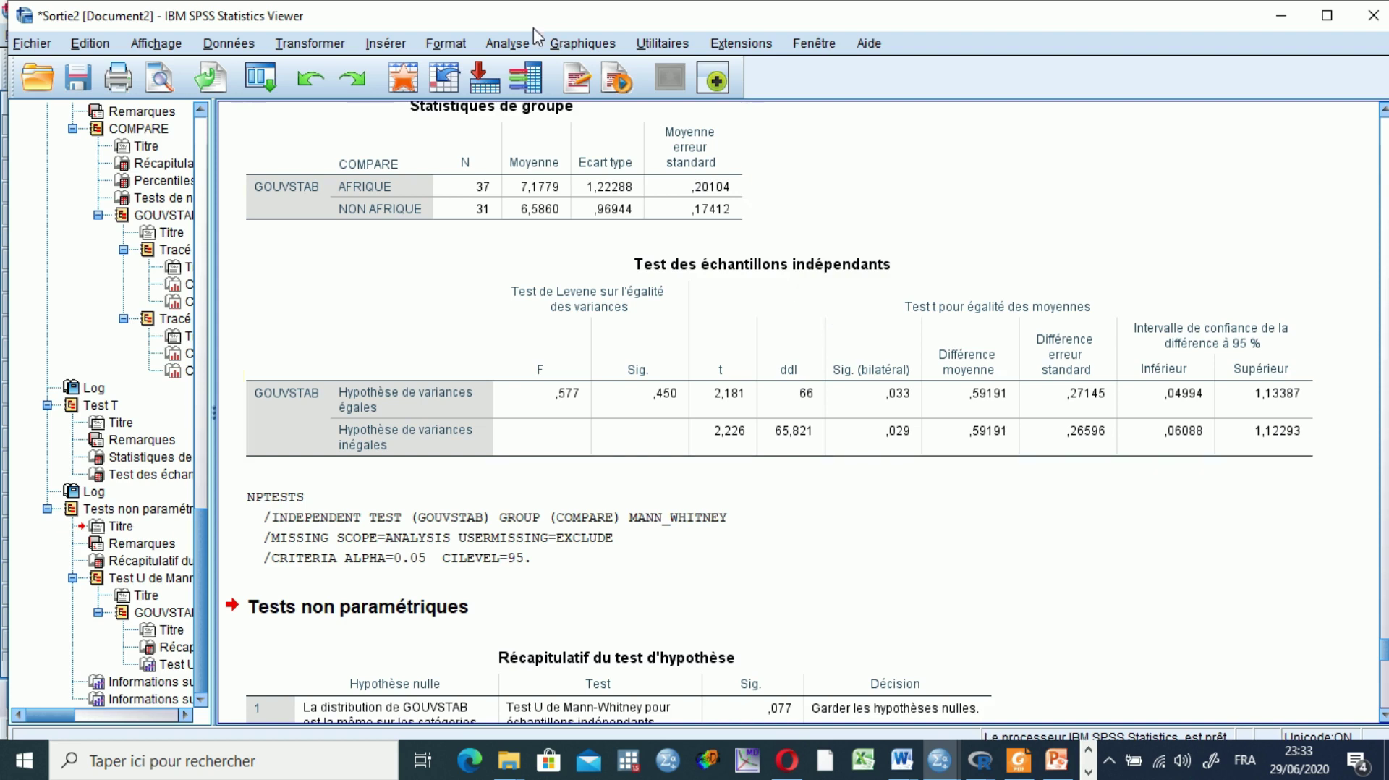
Step: Set up a paired-samples T test pairing GOUVSTAB with CONDSOECO, keeping the 95% confidence interval and analysis-by-analysis exclusion of missing values
click(508, 45)
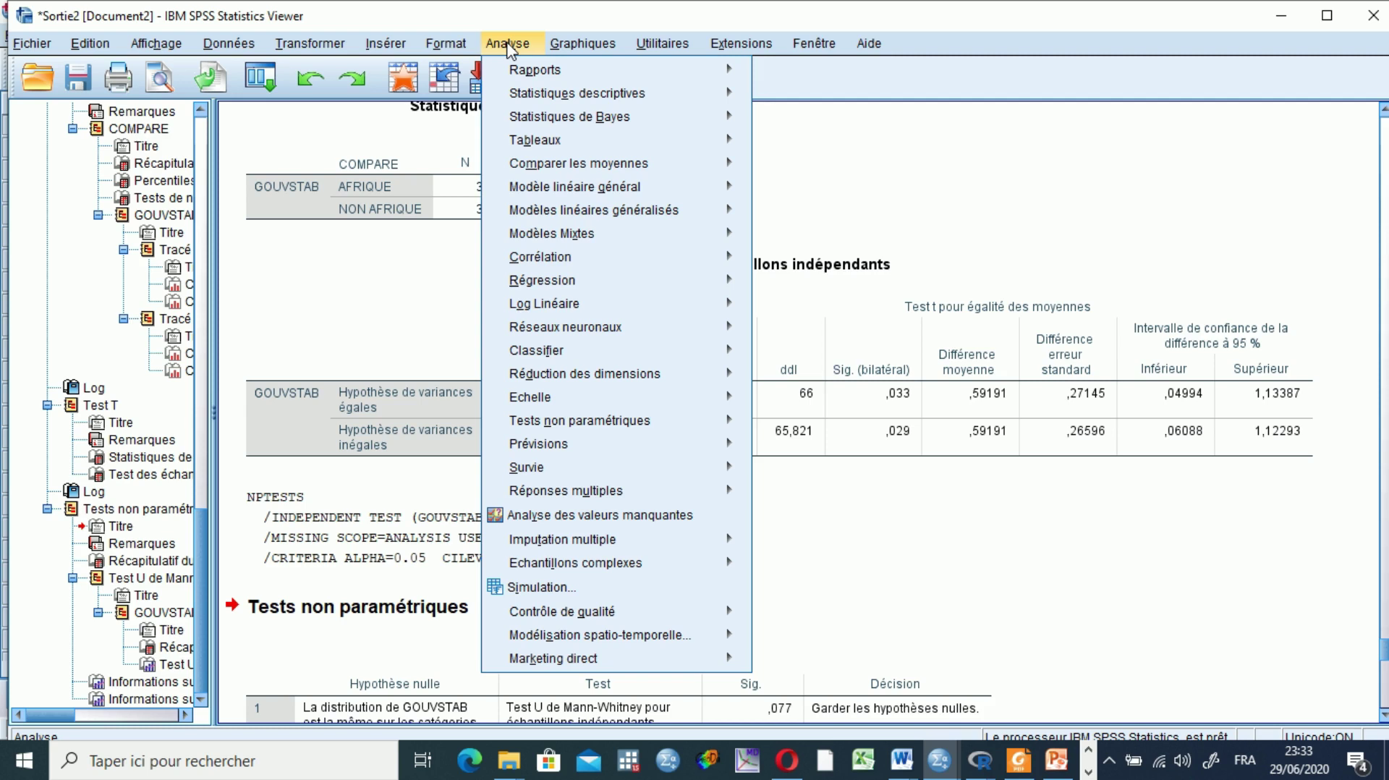
mouse_move(583, 163)
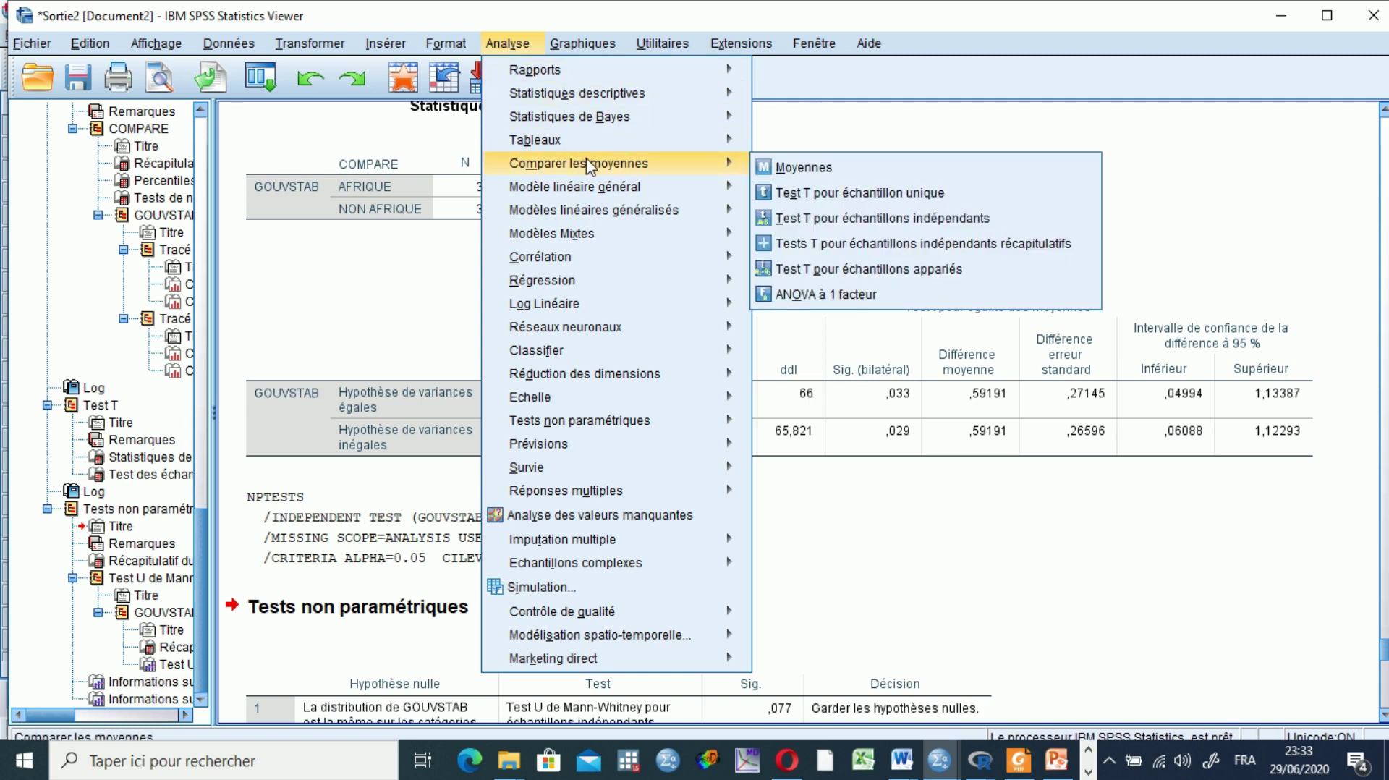
click(888, 271)
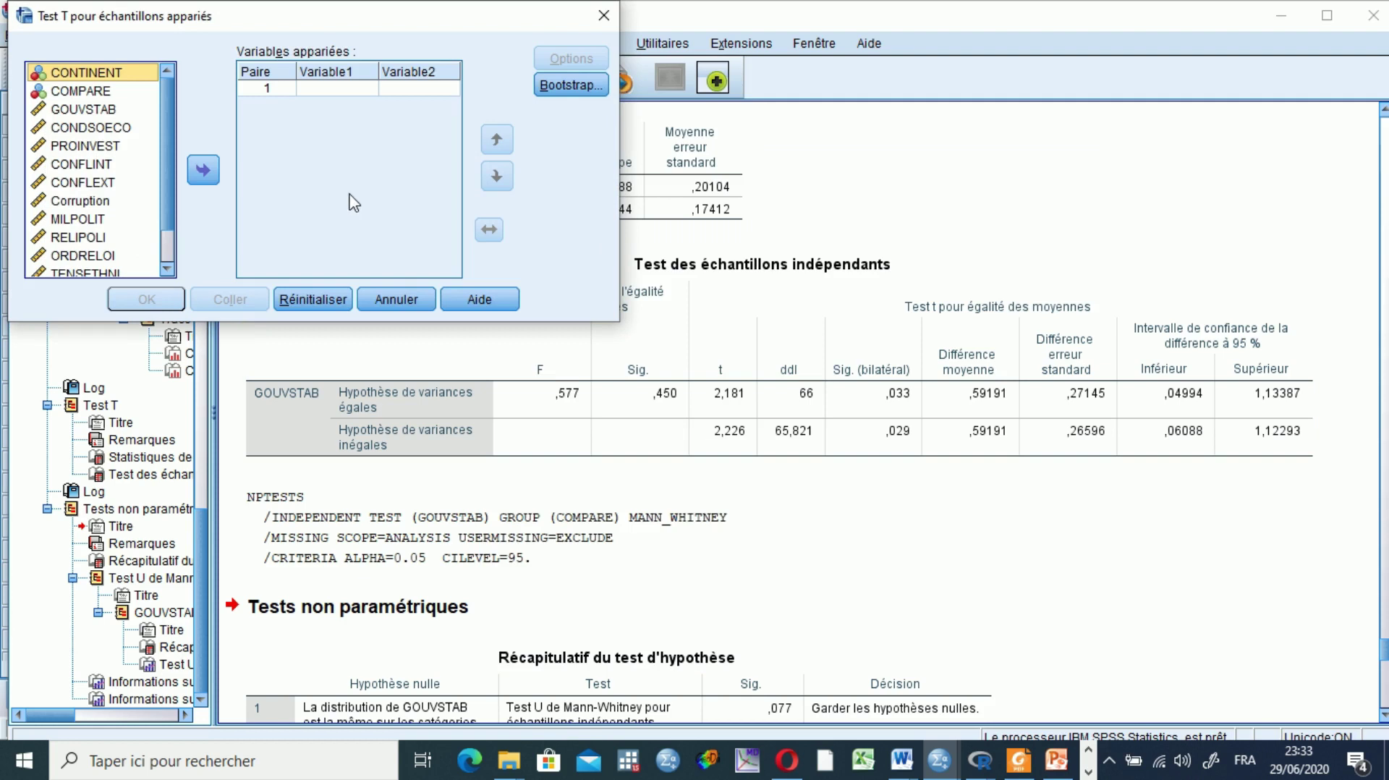
click(95, 110)
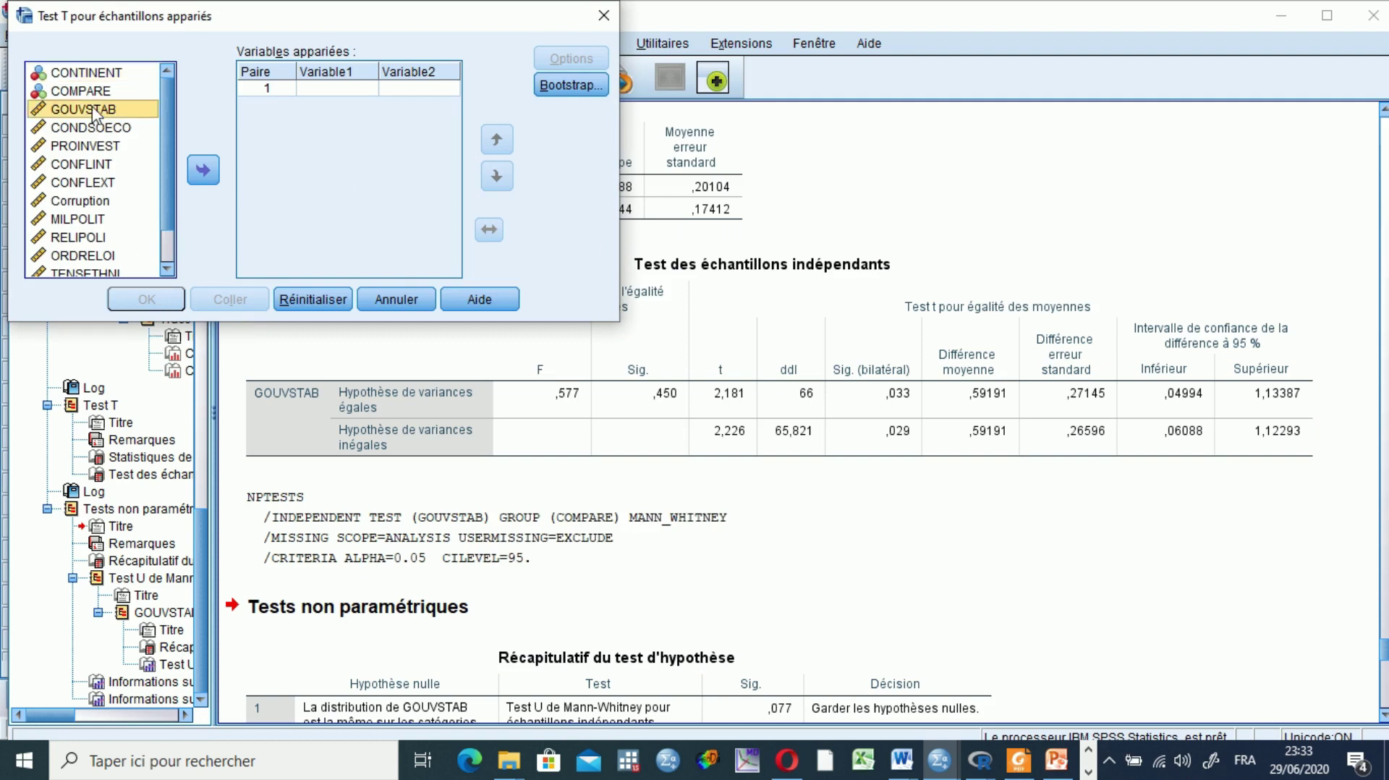
click(203, 172)
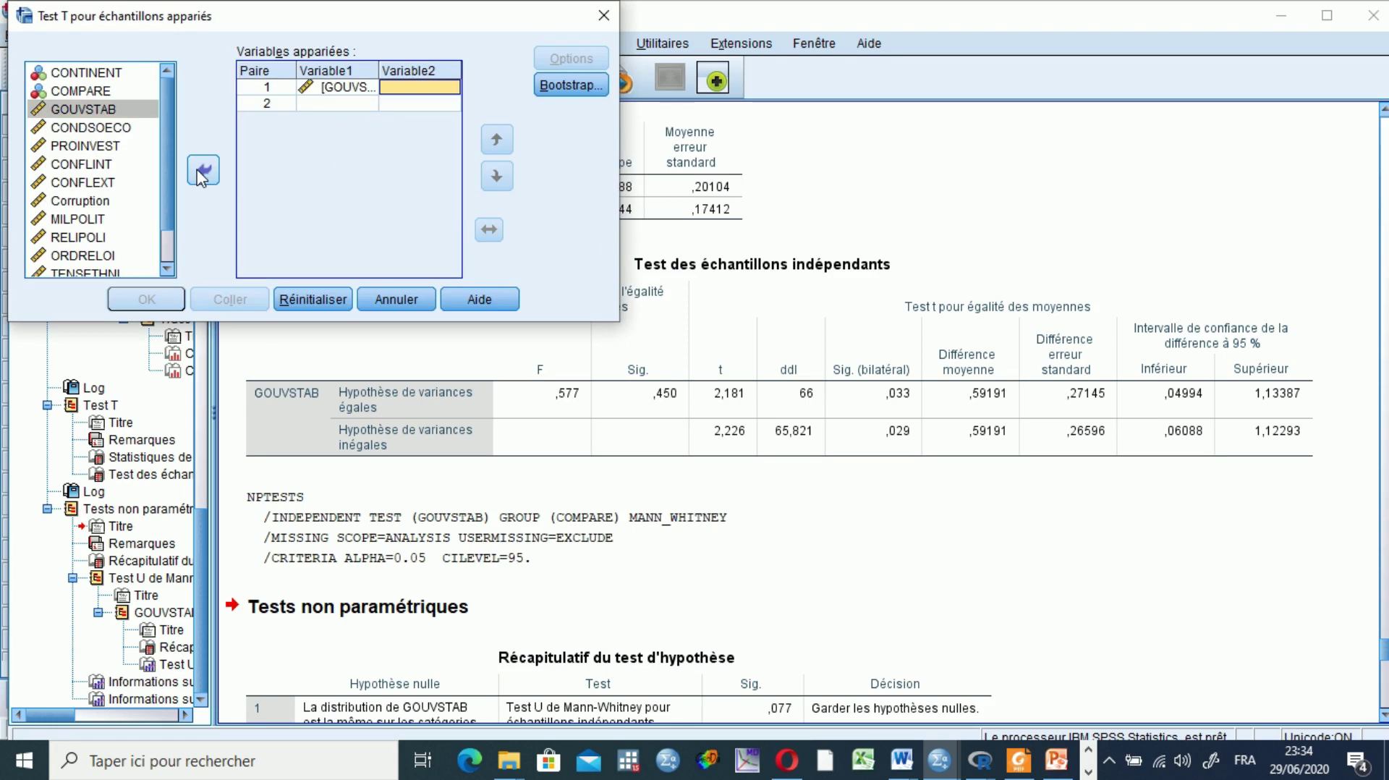
click(91, 128)
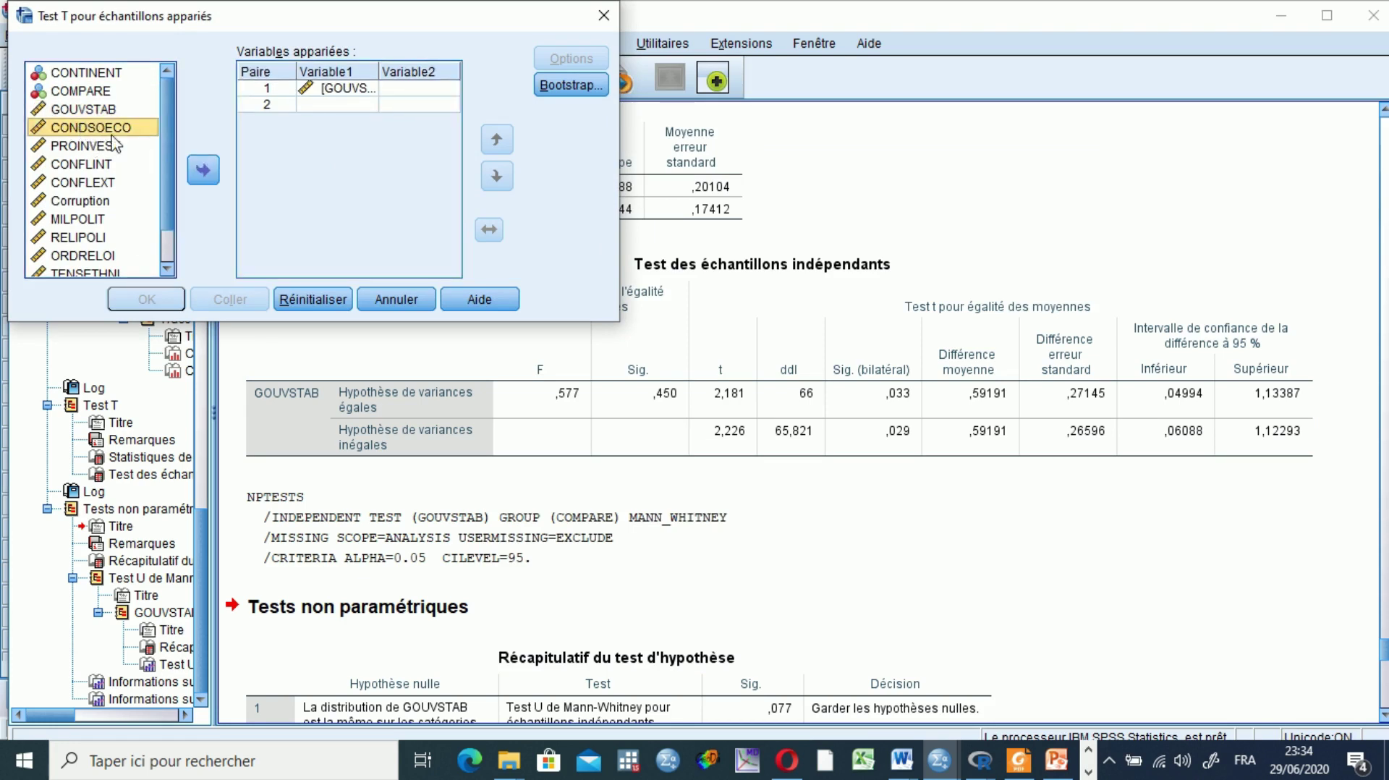
click(204, 170)
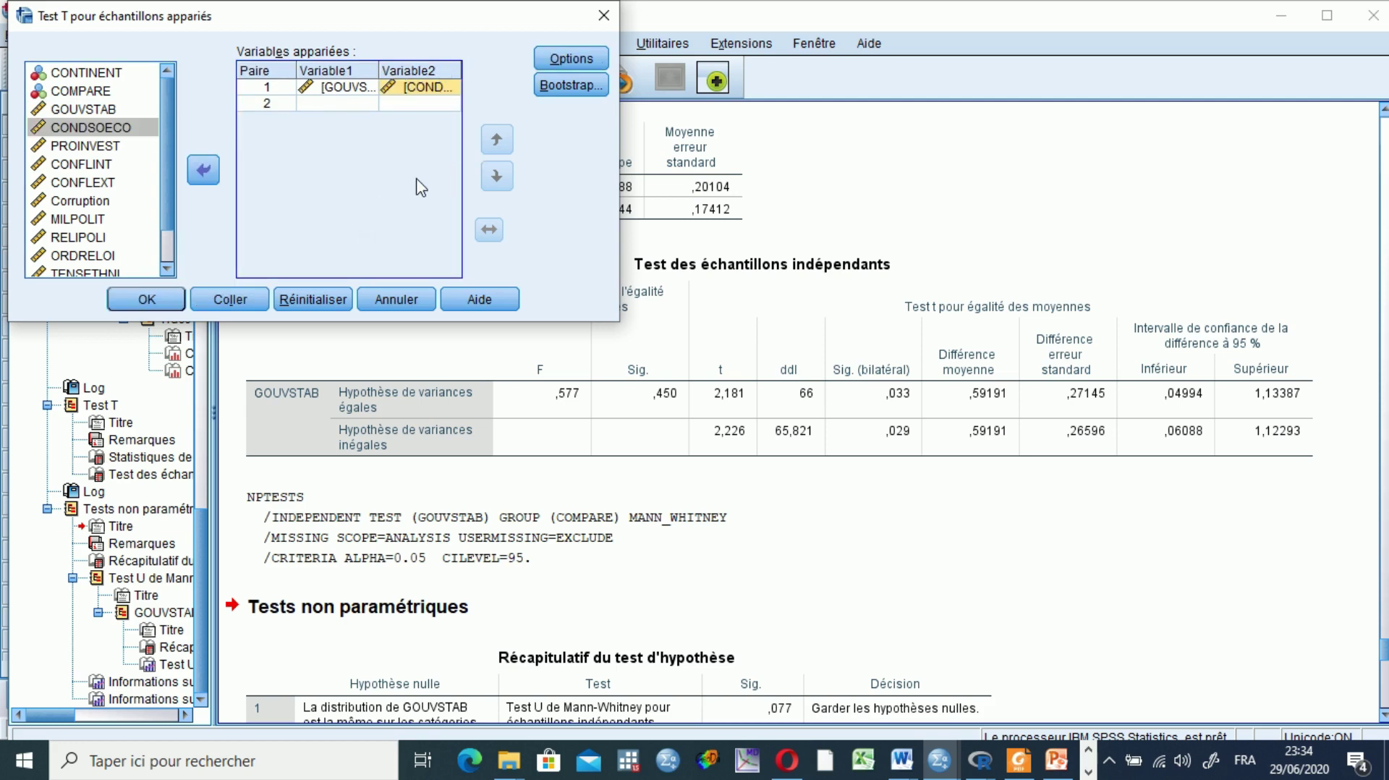
click(578, 63)
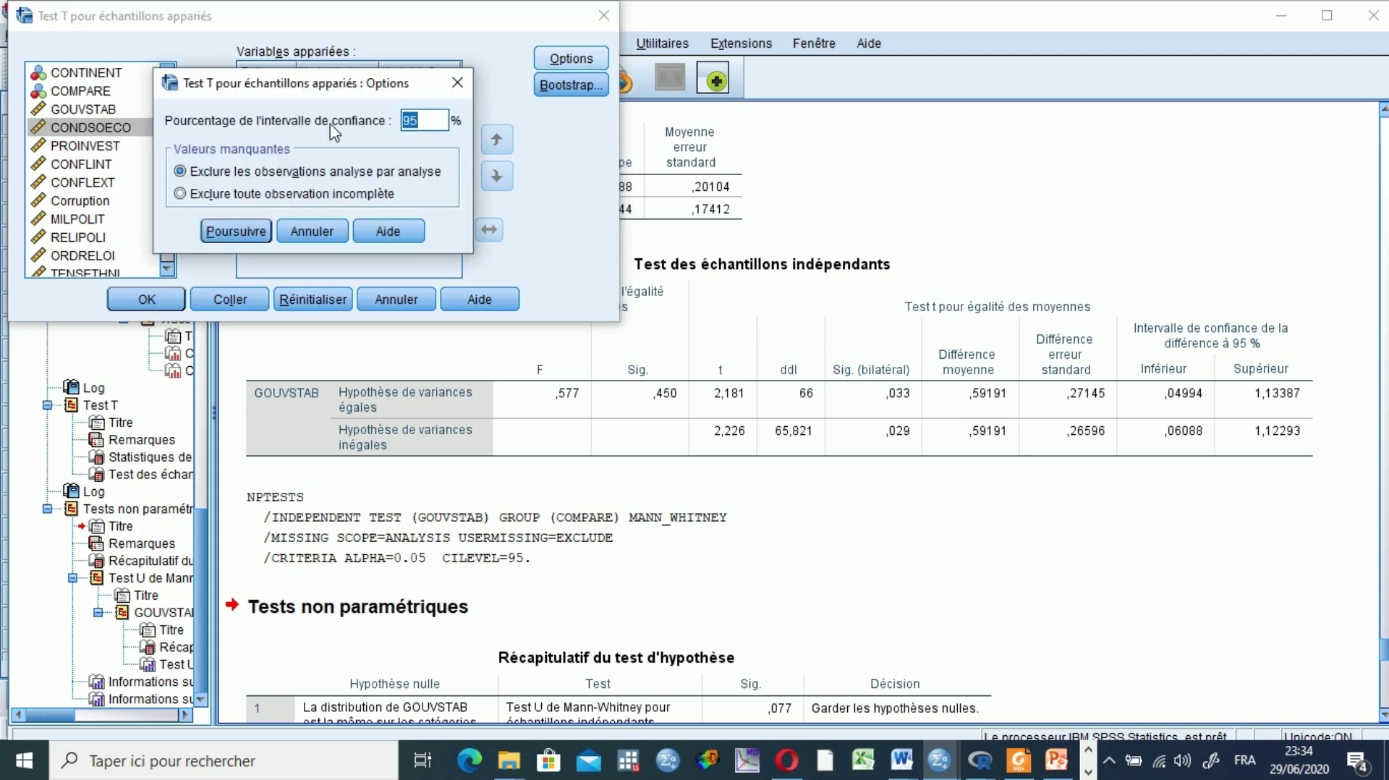
click(254, 232)
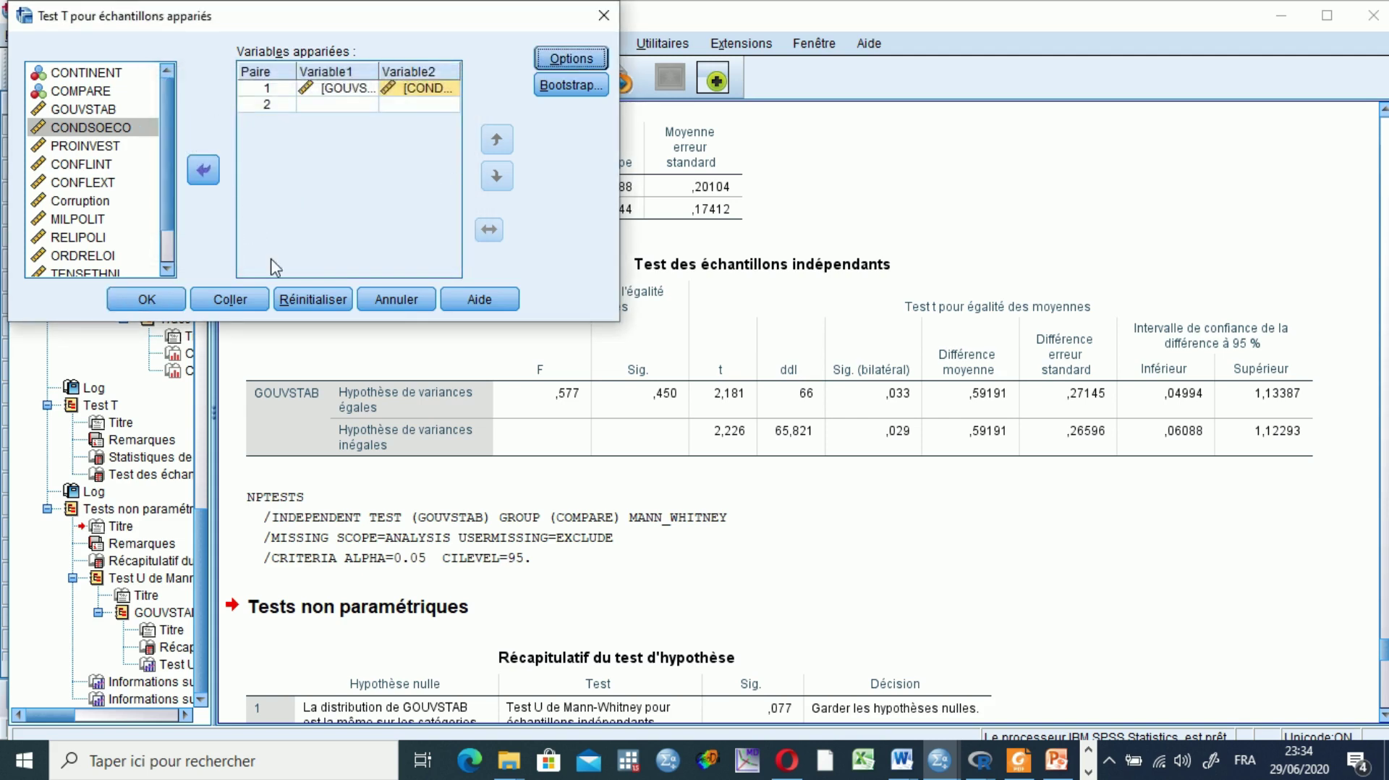
Step: Paste the paired-samples T test as syntax and run only its T-TEST PAIRS block from the TUTO SPSS.sps syntax window
click(238, 305)
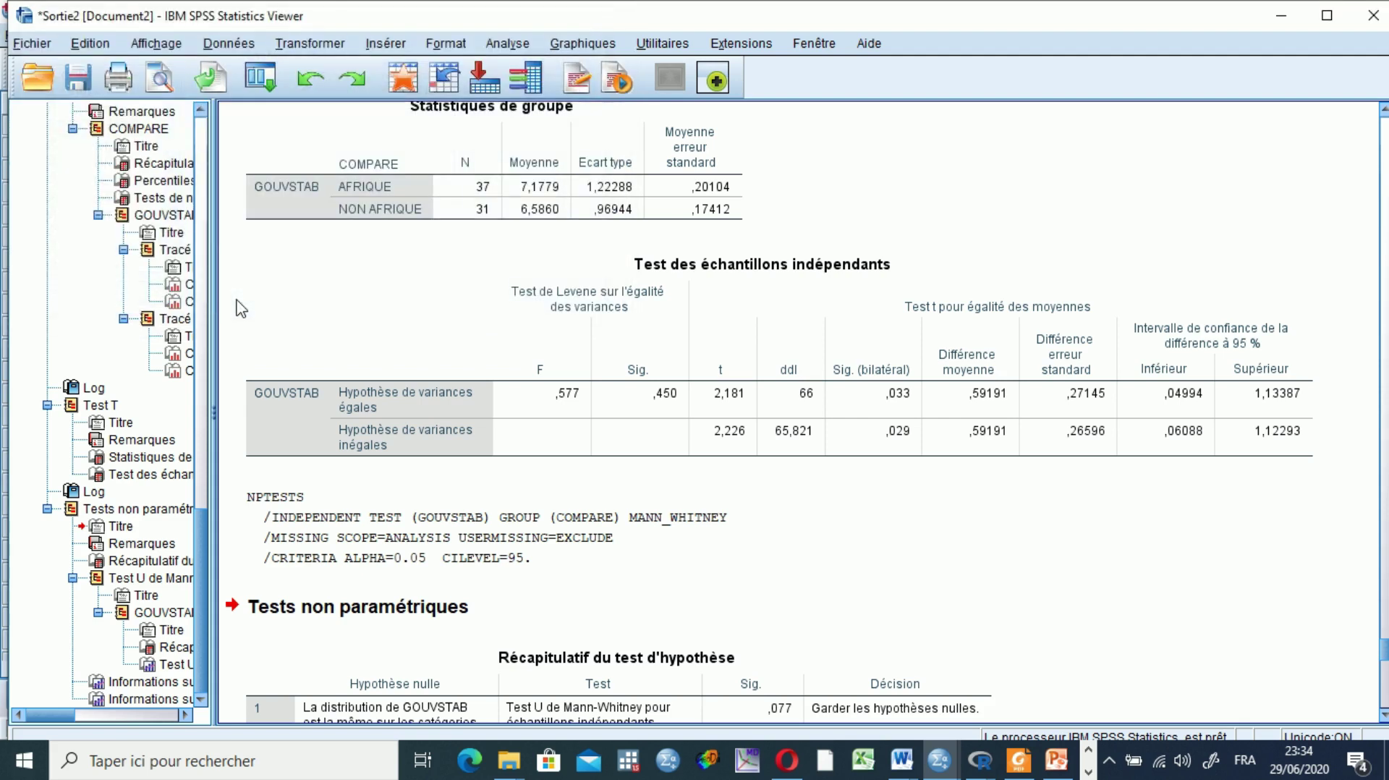
mouse_move(938, 760)
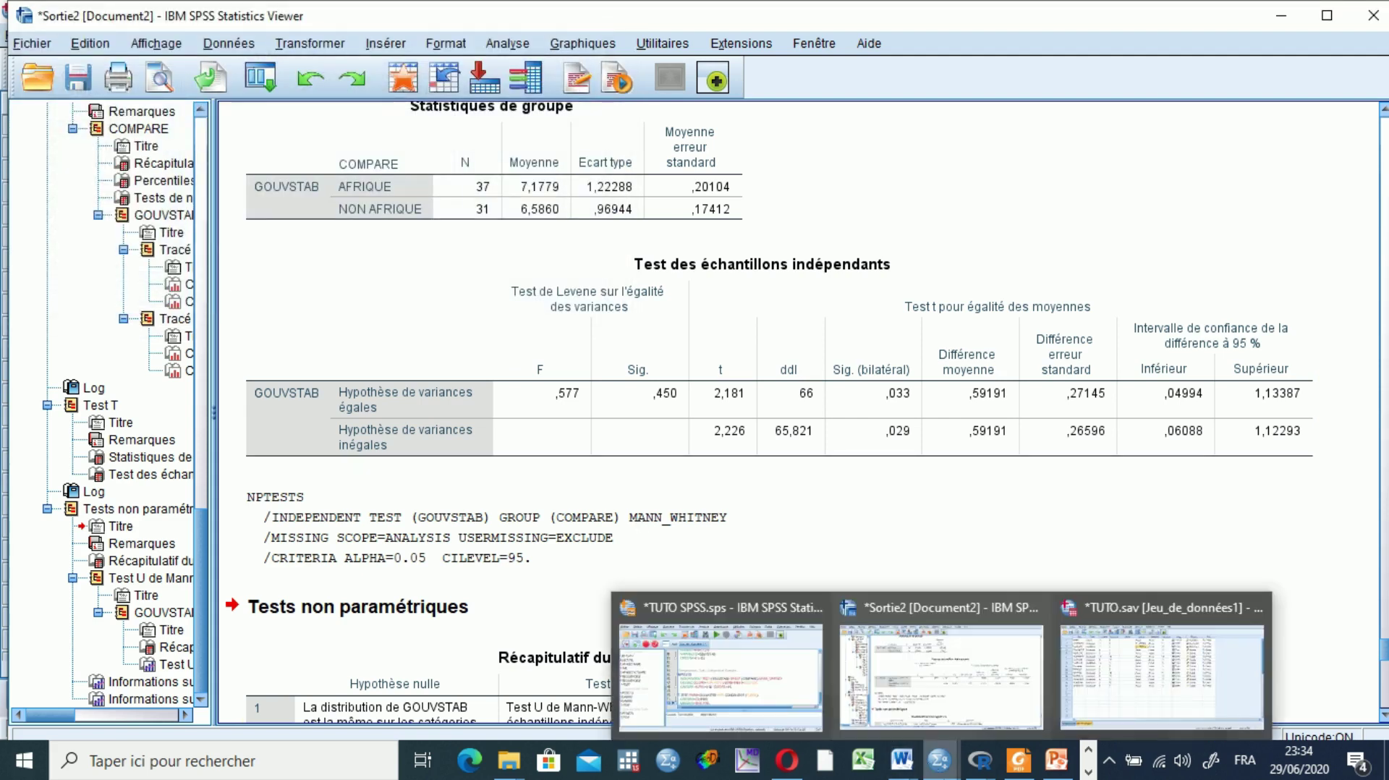
click(799, 687)
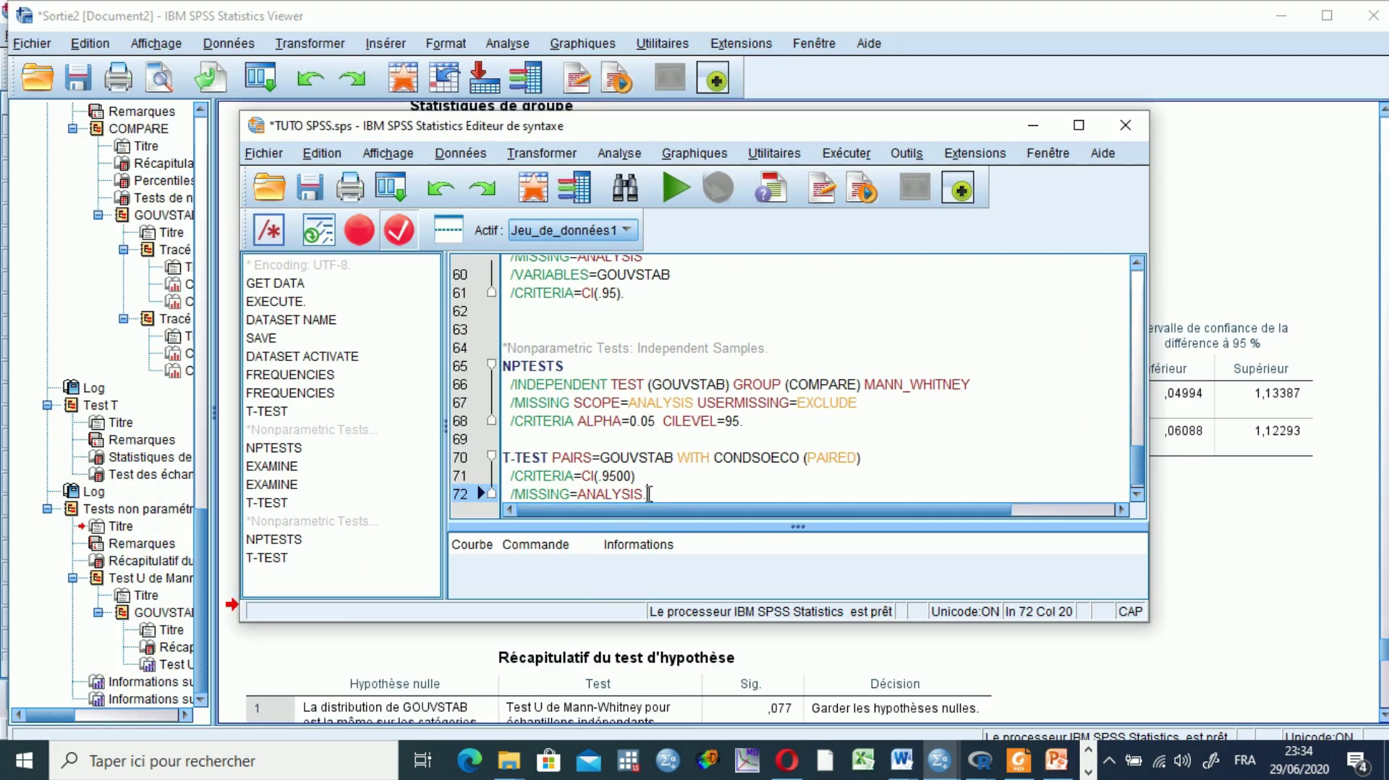
drag(649, 493, 501, 454)
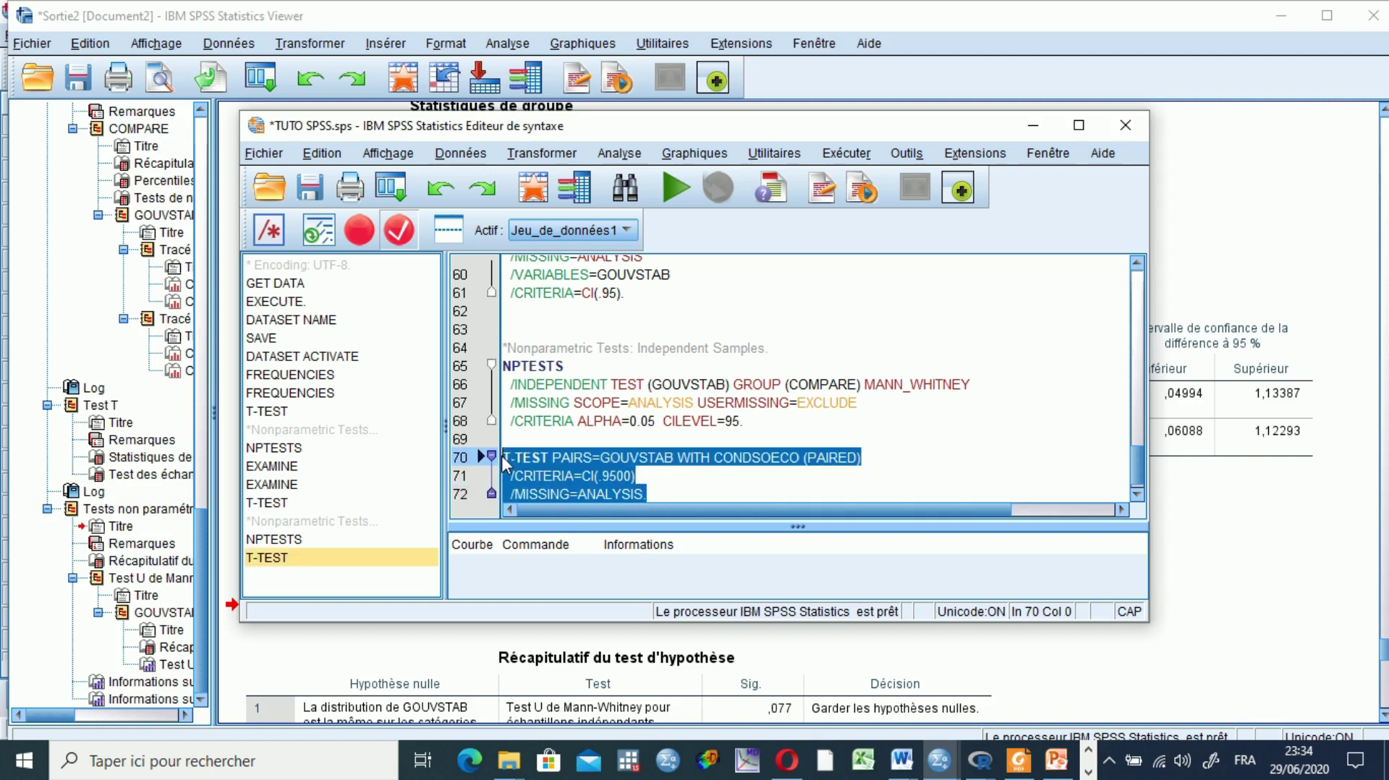
click(672, 187)
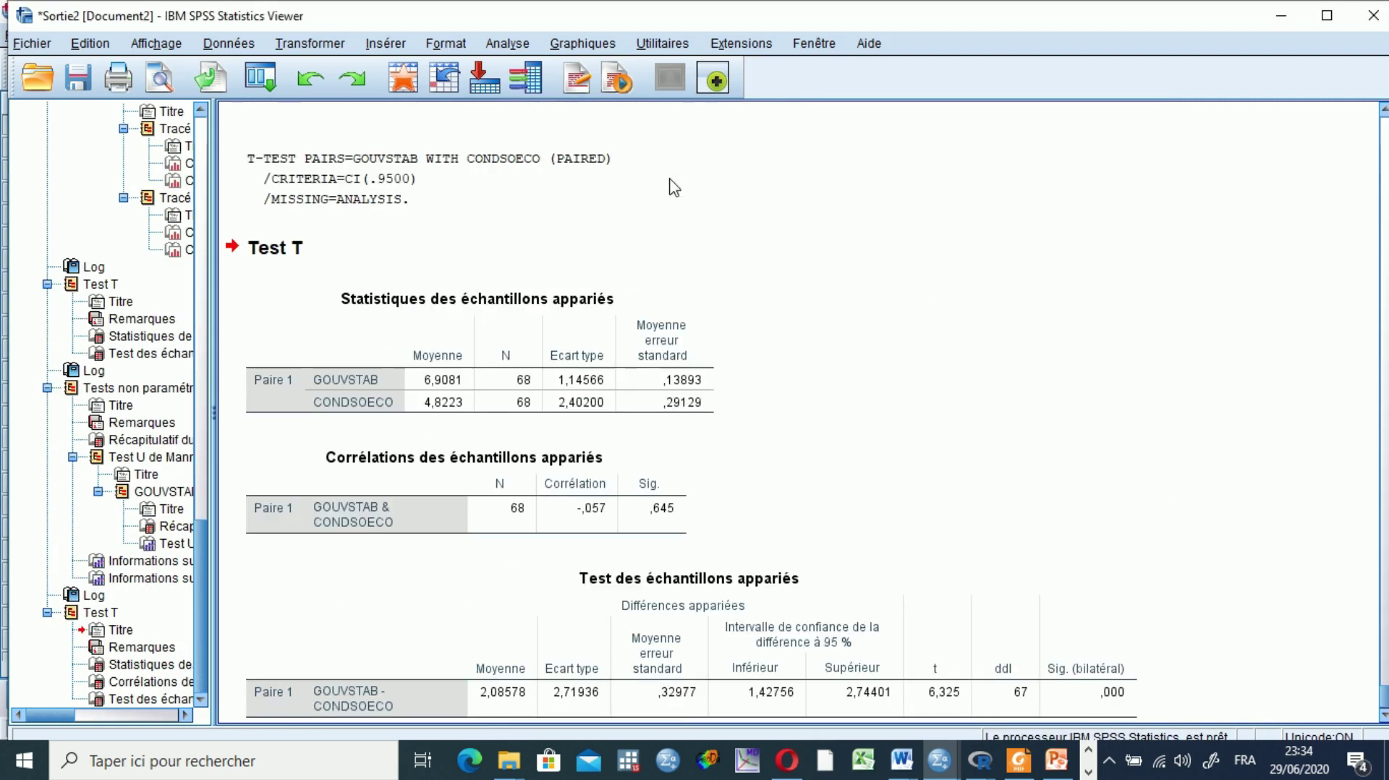
Step: Examine the paired-samples statistics, correlation and T test tables for GOUVSTAB and CONDSOECO
scroll(1002, 528, up, 4)
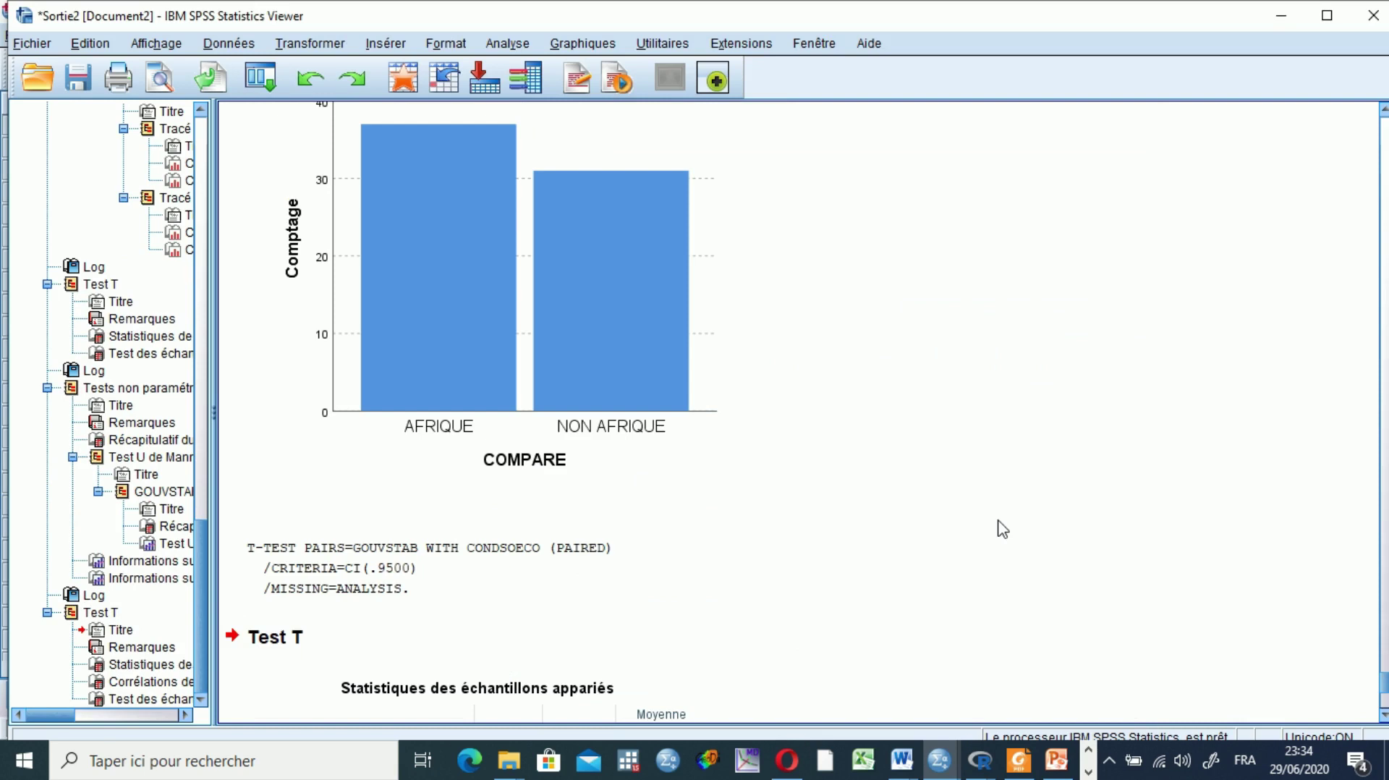
click(1384, 716)
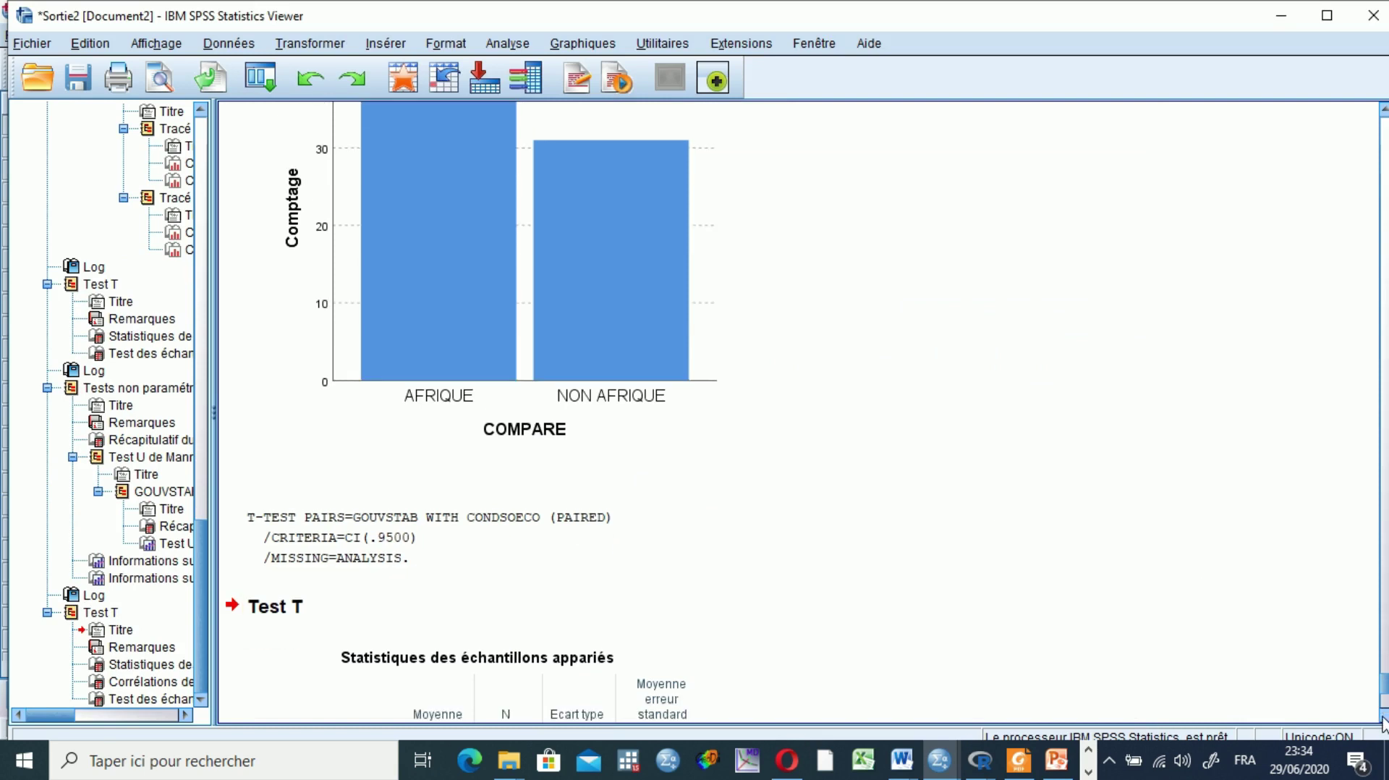
scroll(1383, 719, down, 5)
click(625, 403)
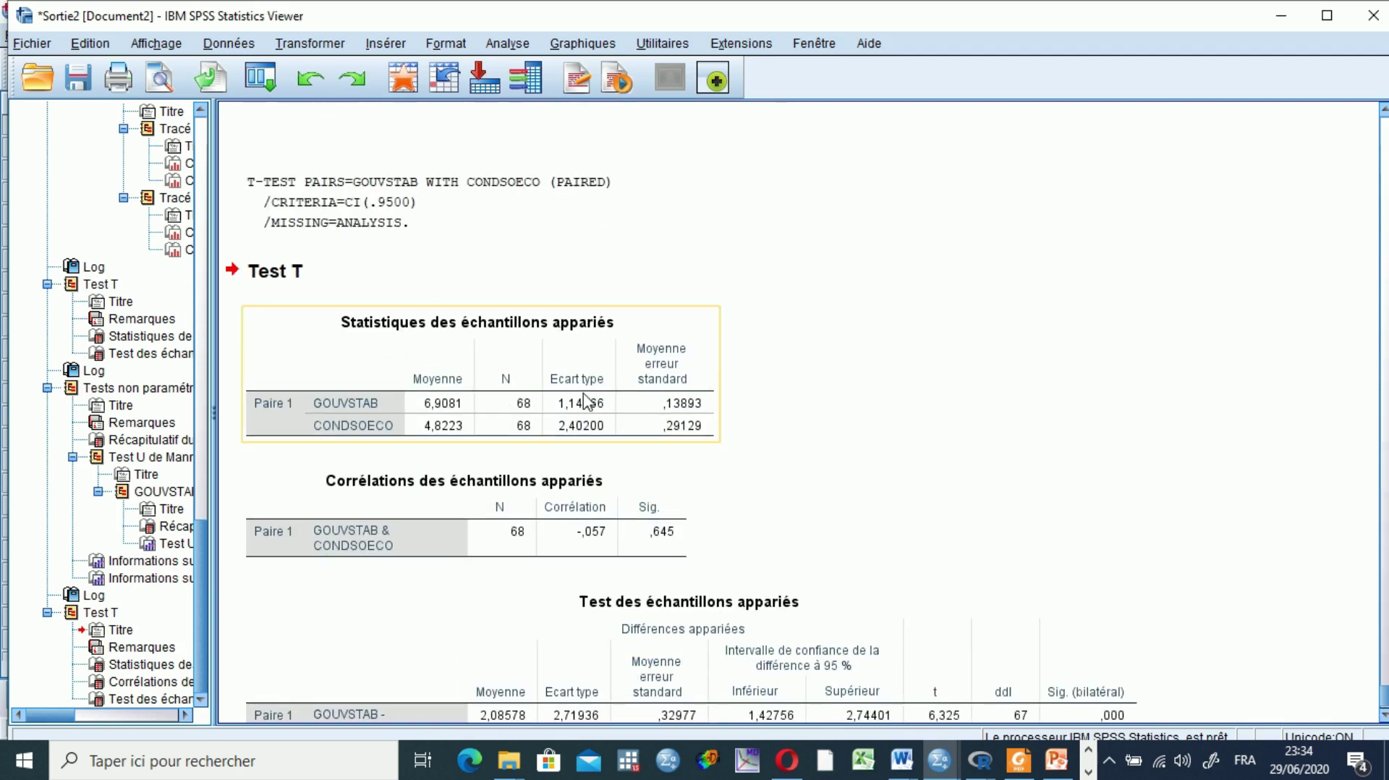
click(602, 490)
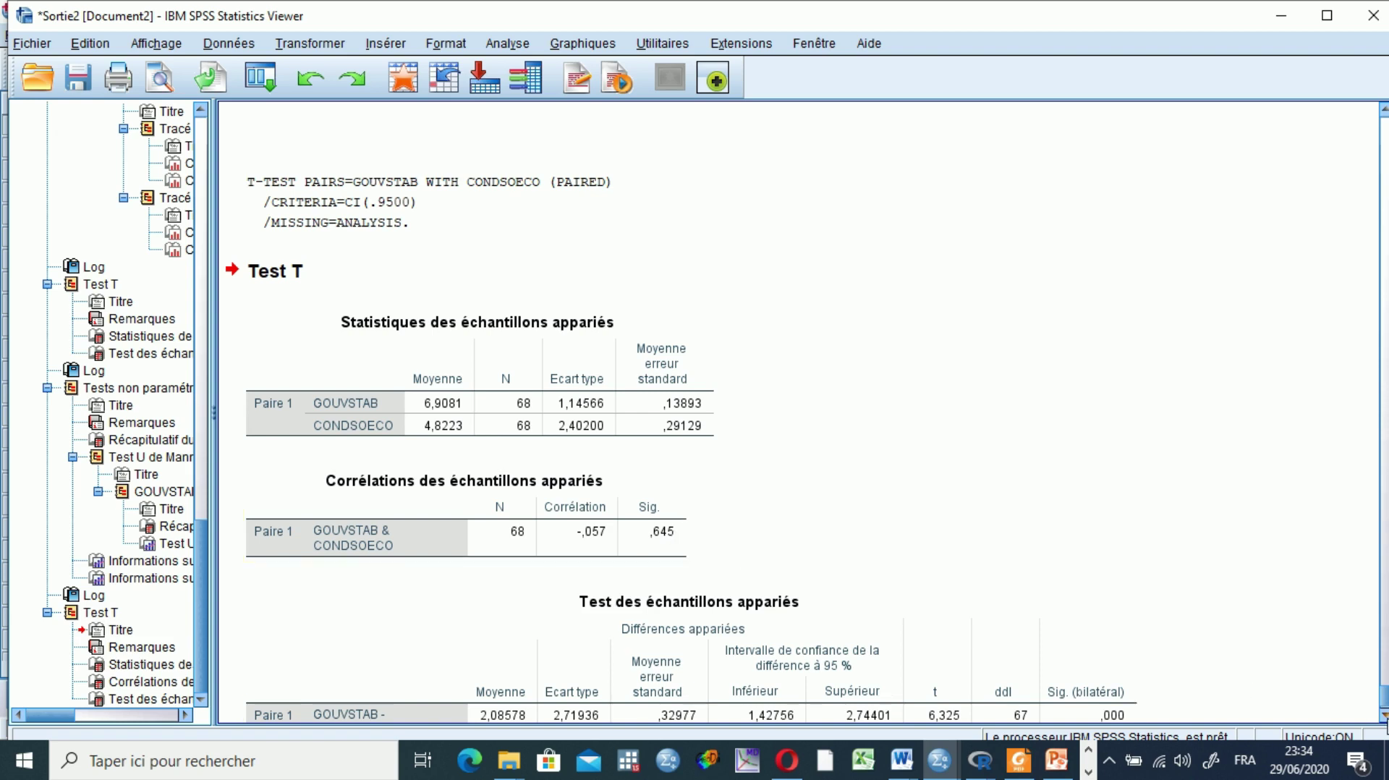
scroll(680, 434, down, 2)
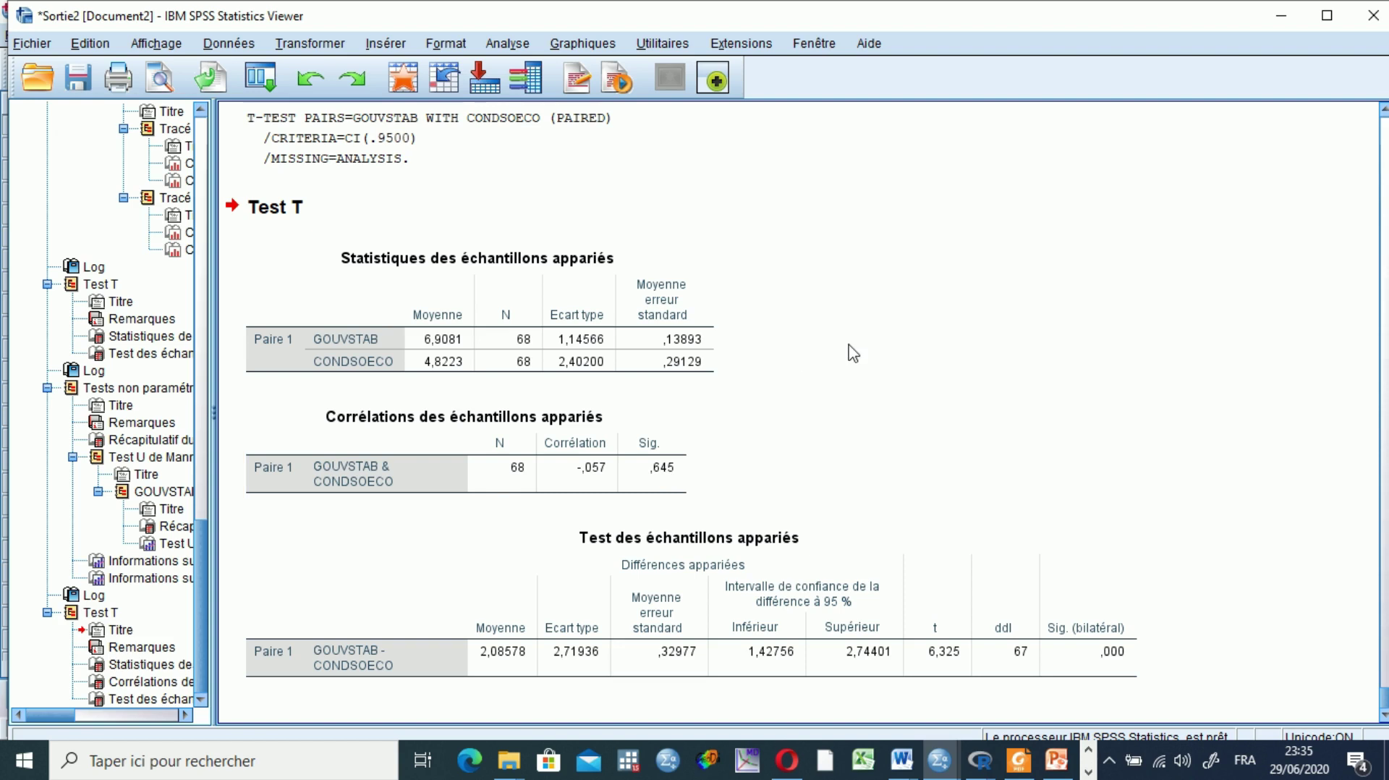
Step: Set up a nonparametric related-samples test with CONDSOECO and GOUVSTAB as the test fields
click(500, 45)
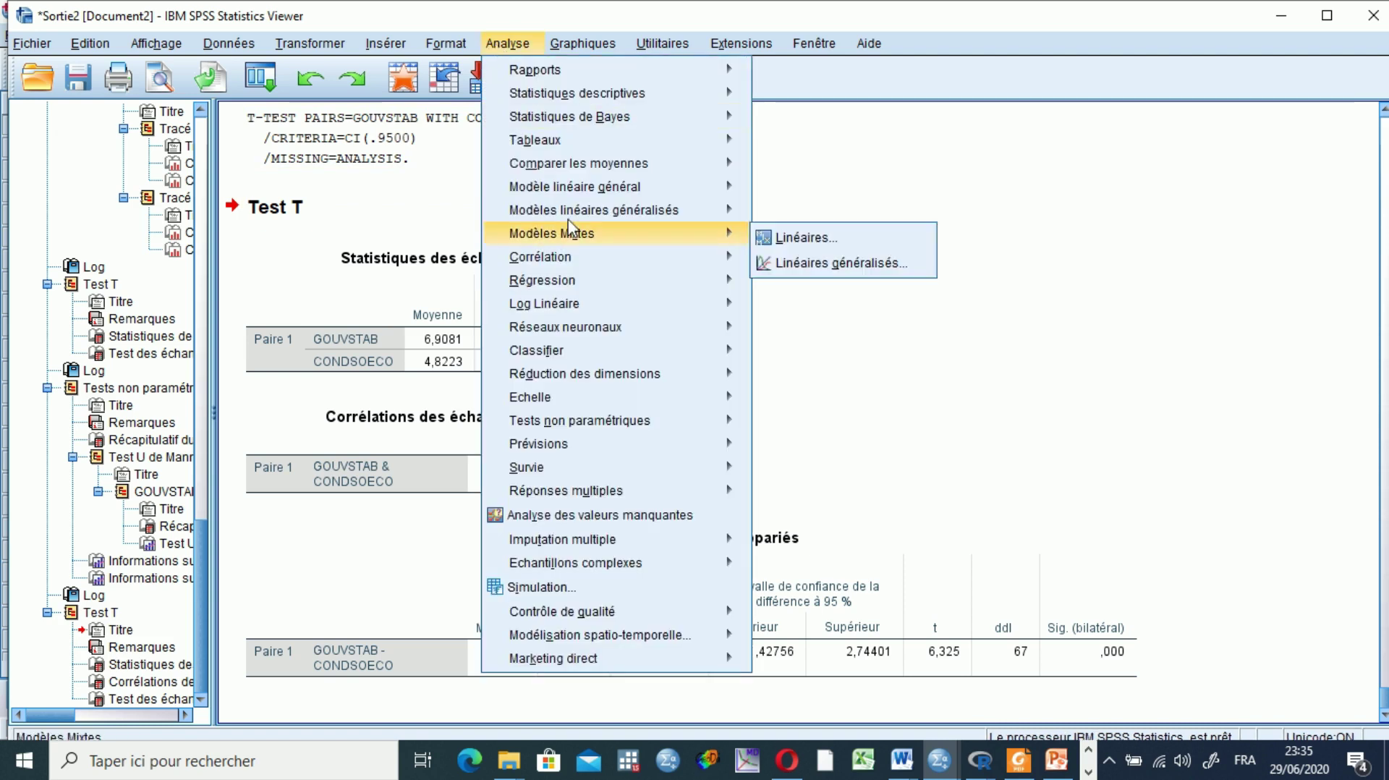
mouse_move(599, 421)
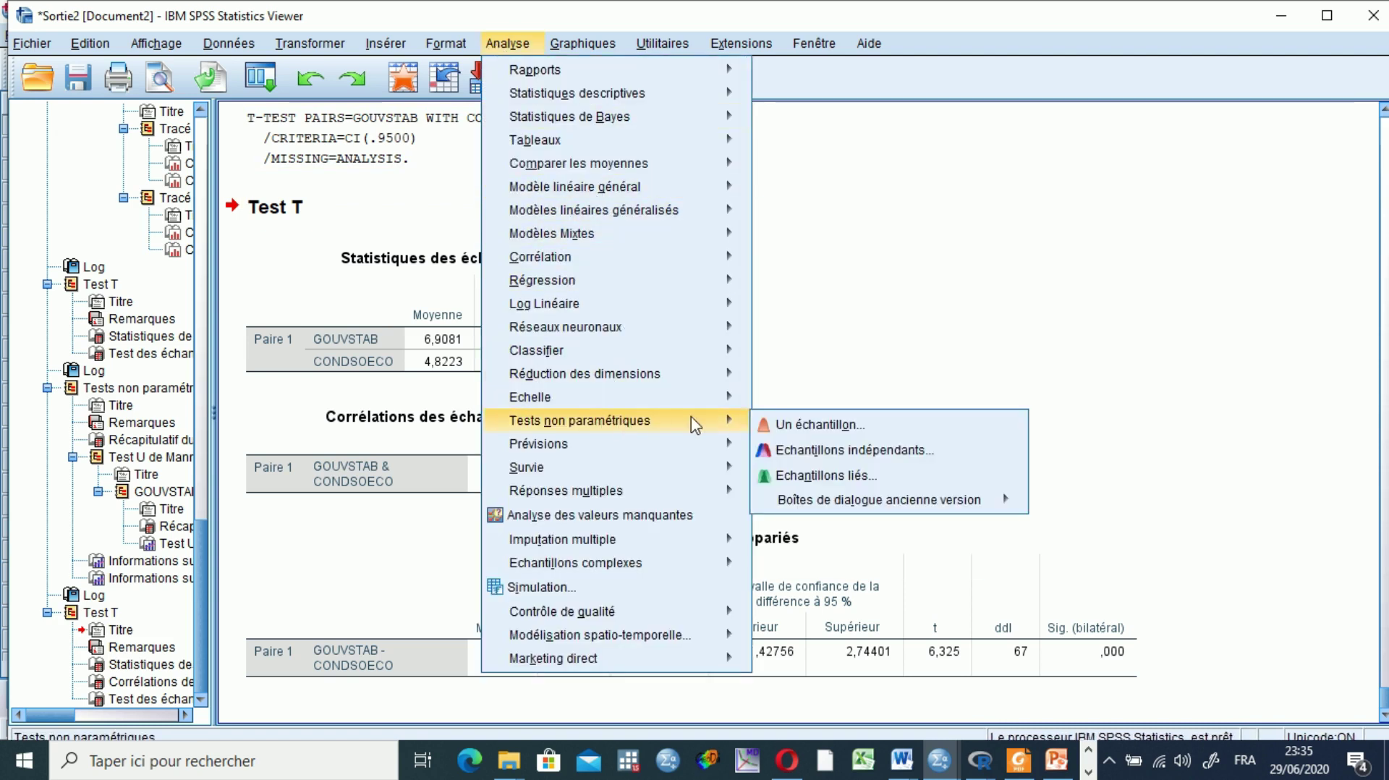
click(808, 476)
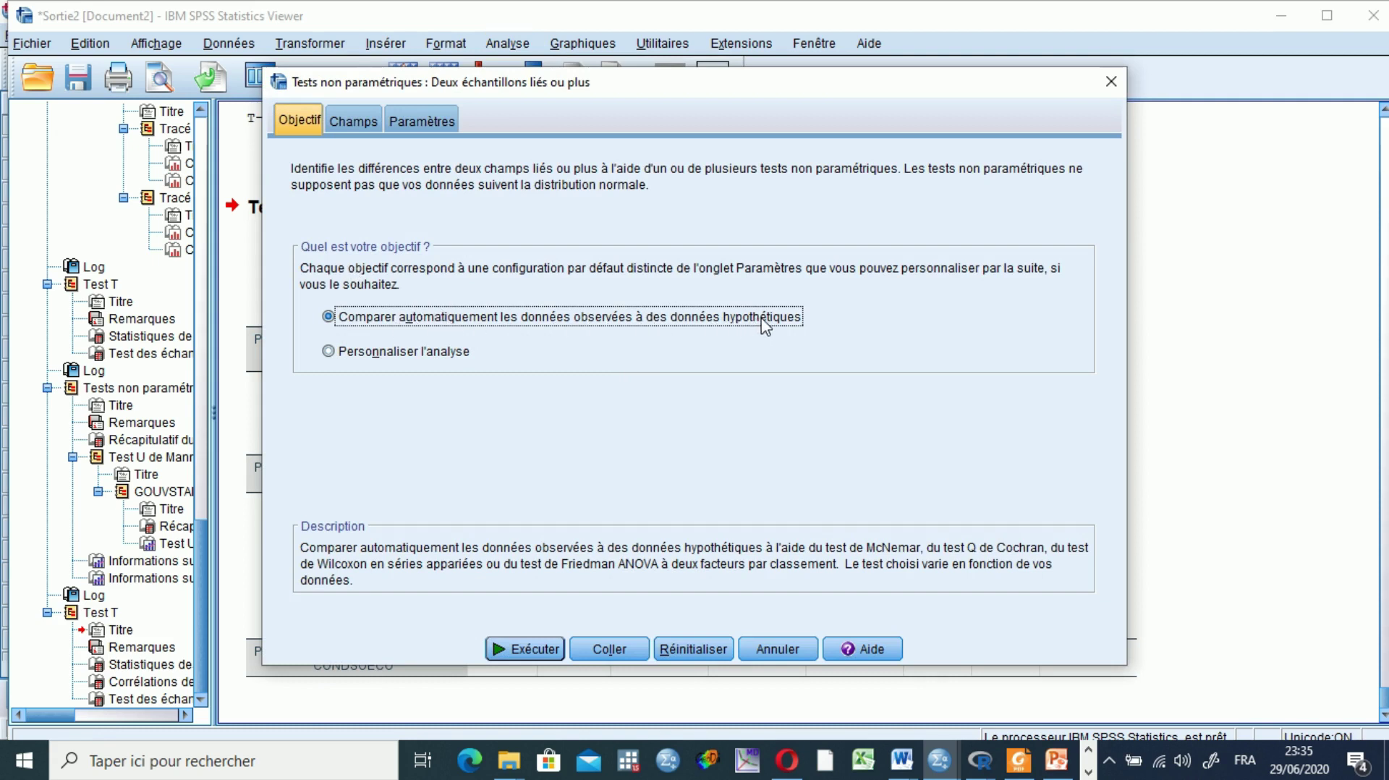
click(350, 120)
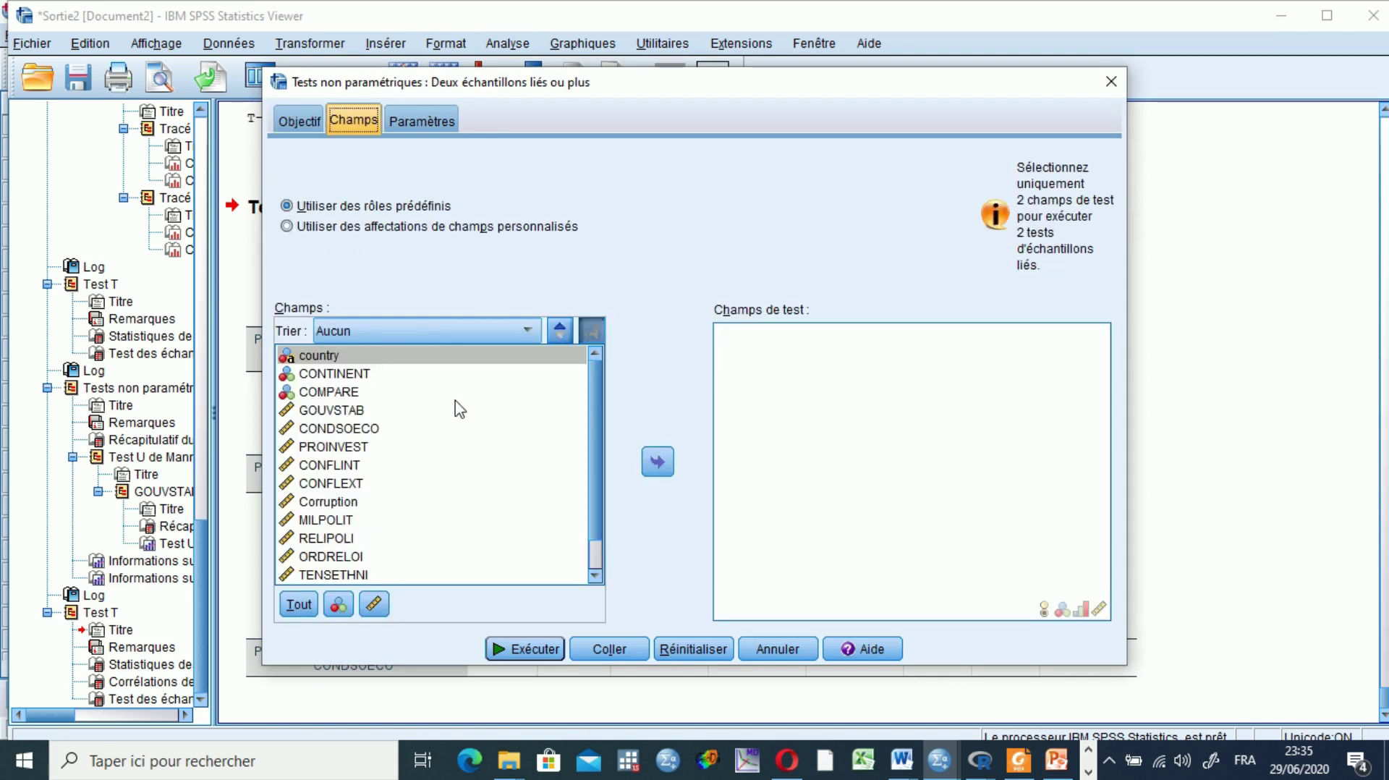
click(335, 412)
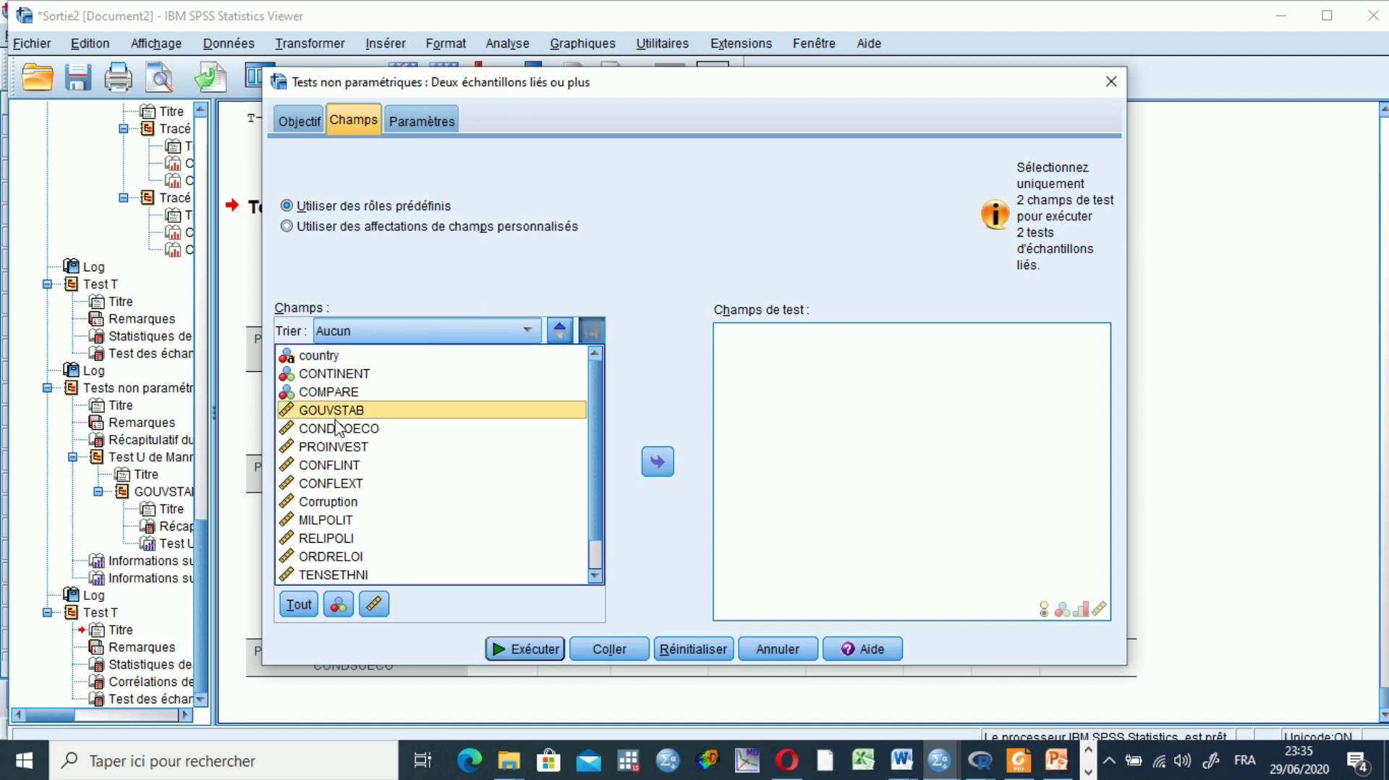
click(338, 429)
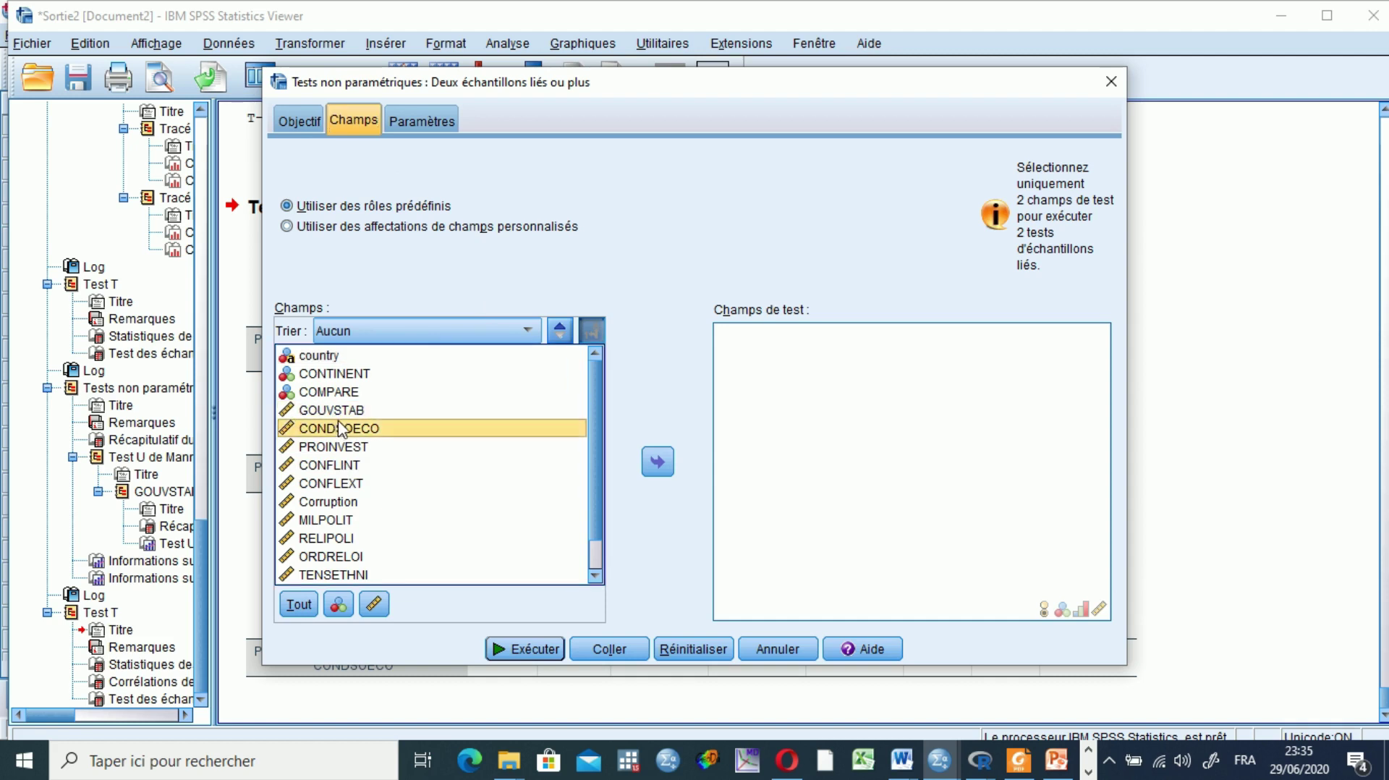
click(657, 461)
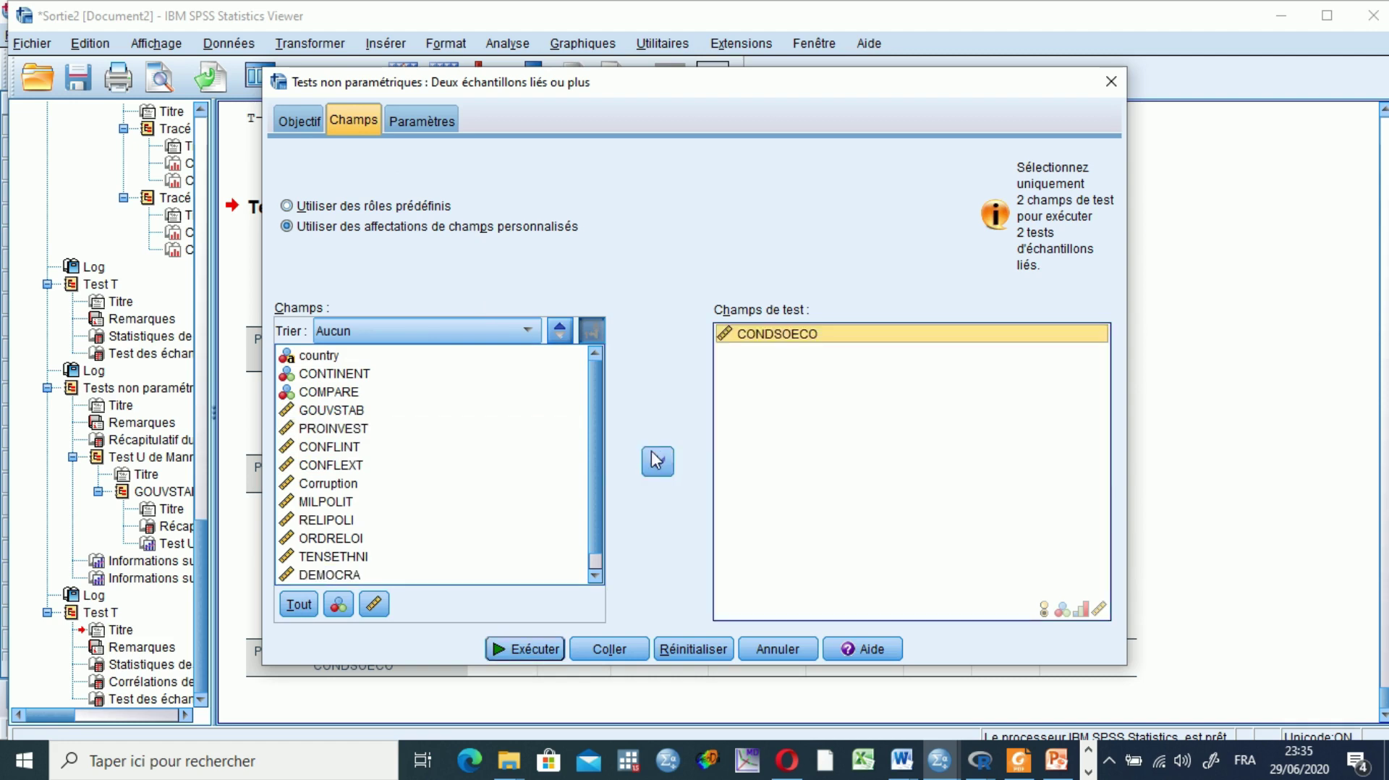
click(336, 411)
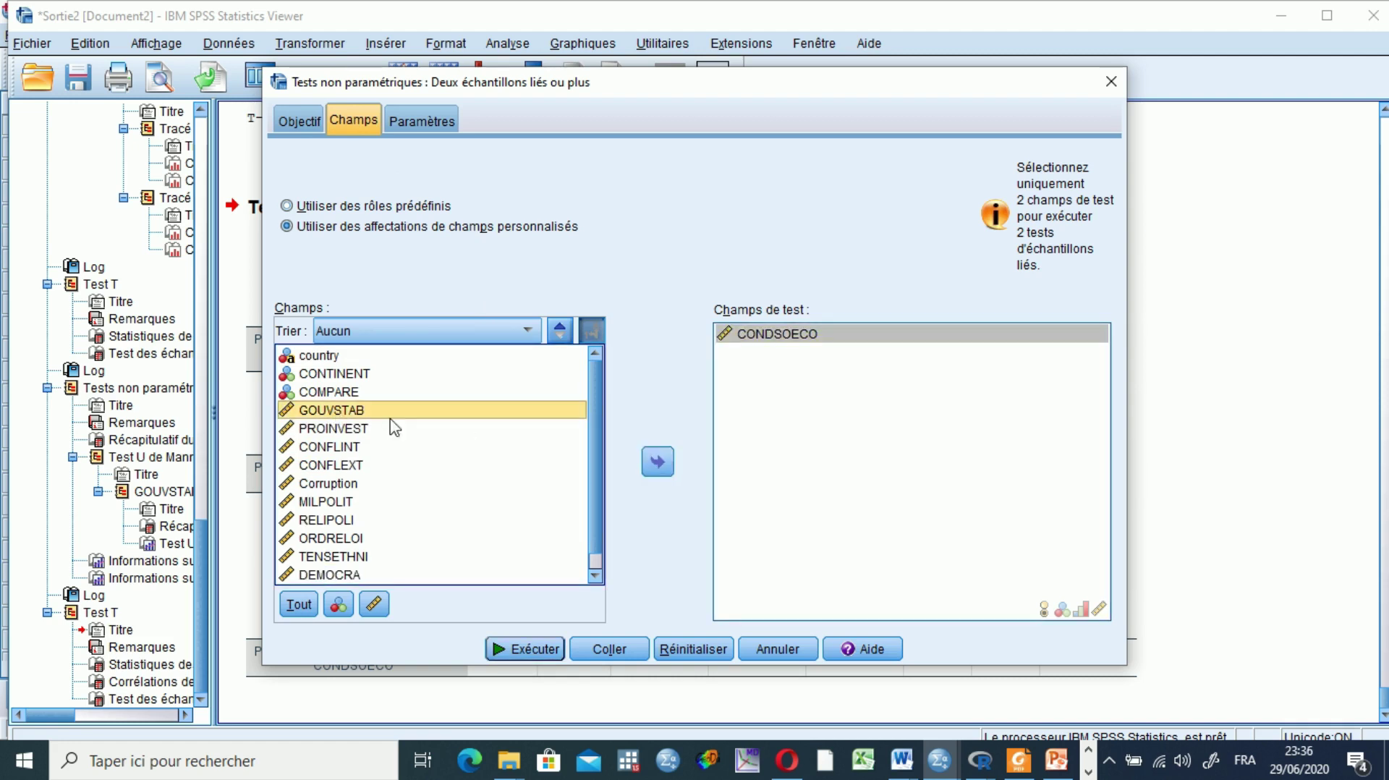
click(657, 461)
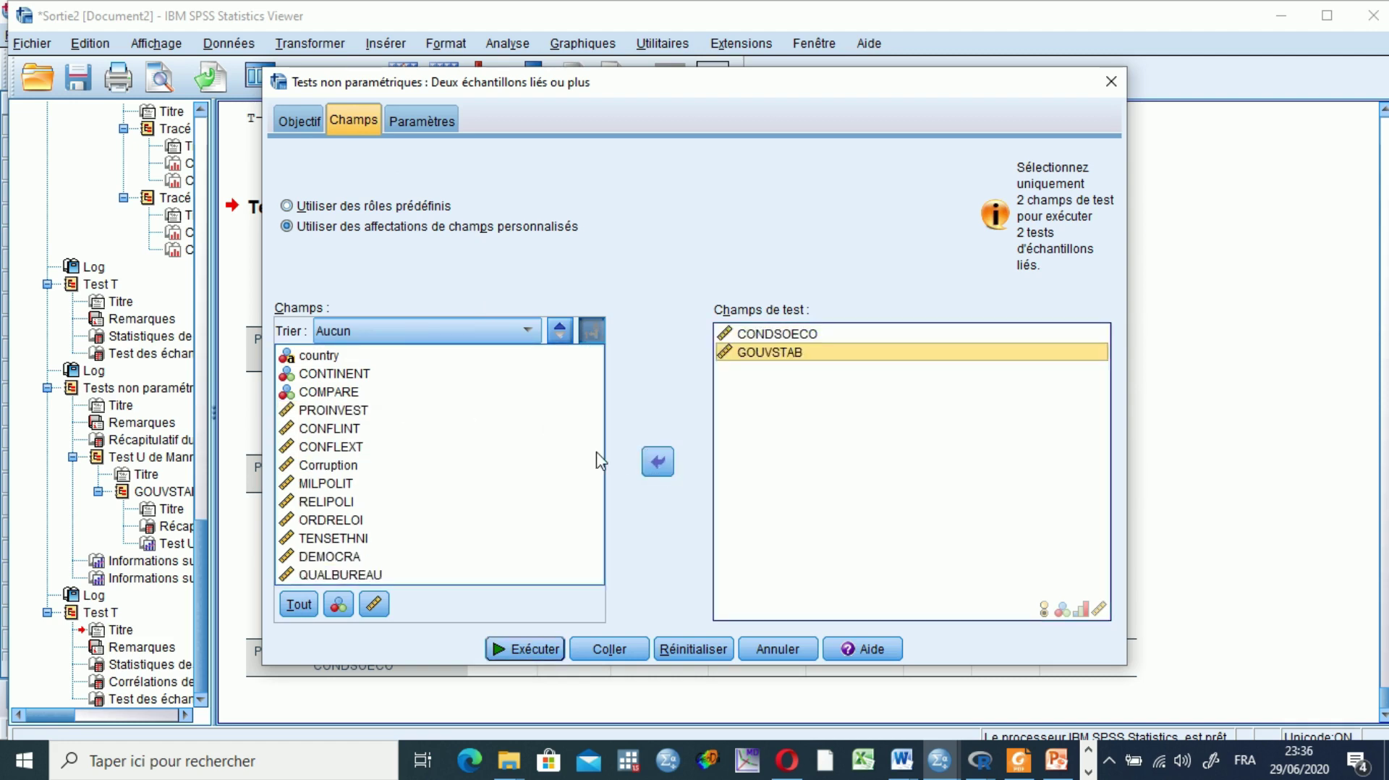
Step: Customize the related-samples tests with McNemar and Wilcoxon matched-pair for two samples, and try to paste the command as syntax
click(428, 120)
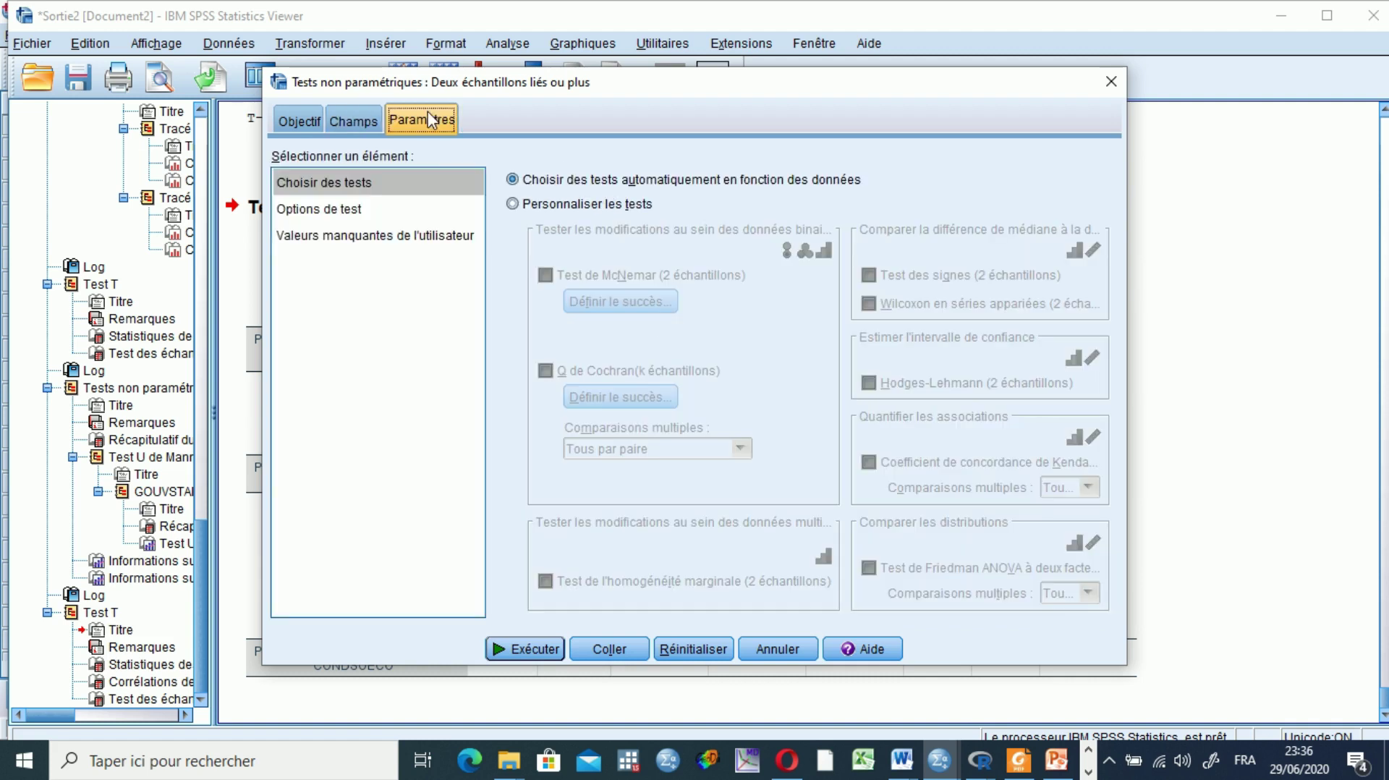
click(516, 205)
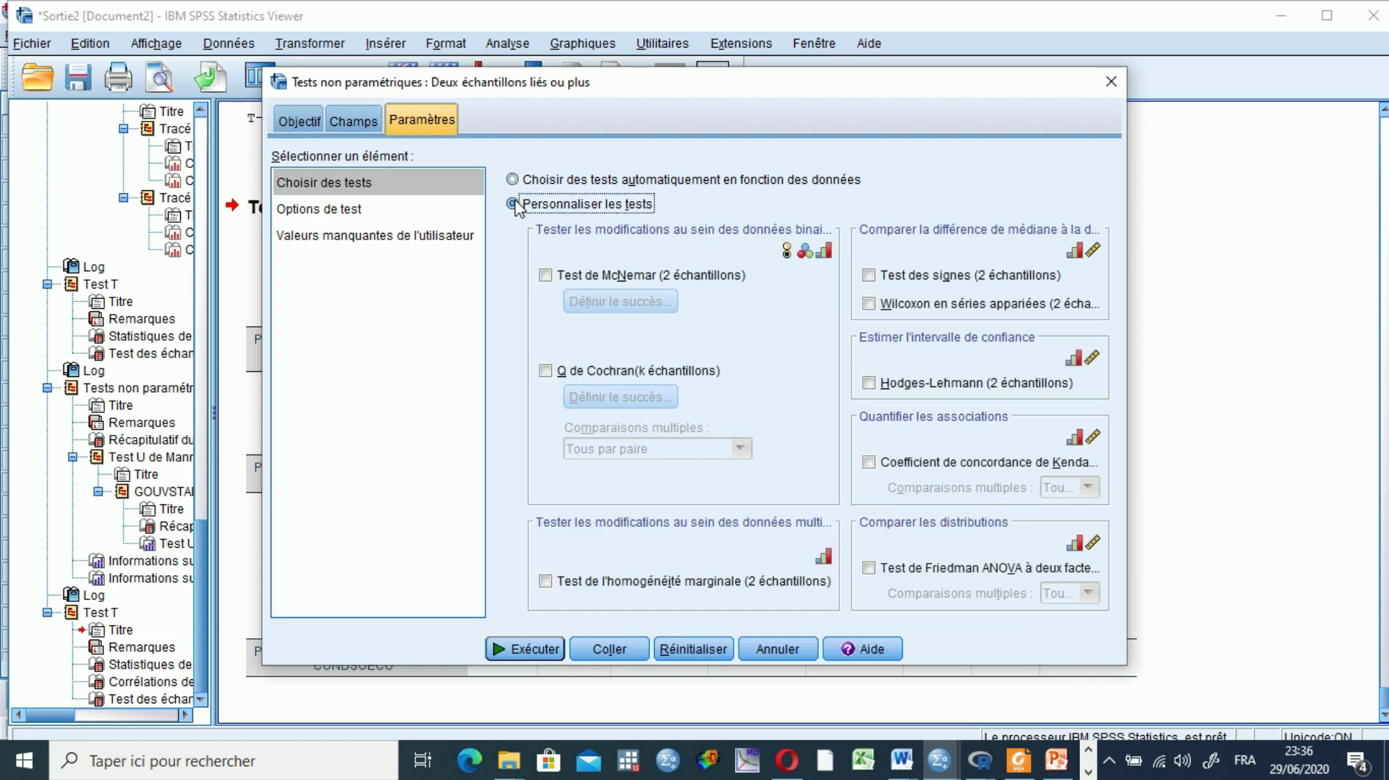
click(546, 276)
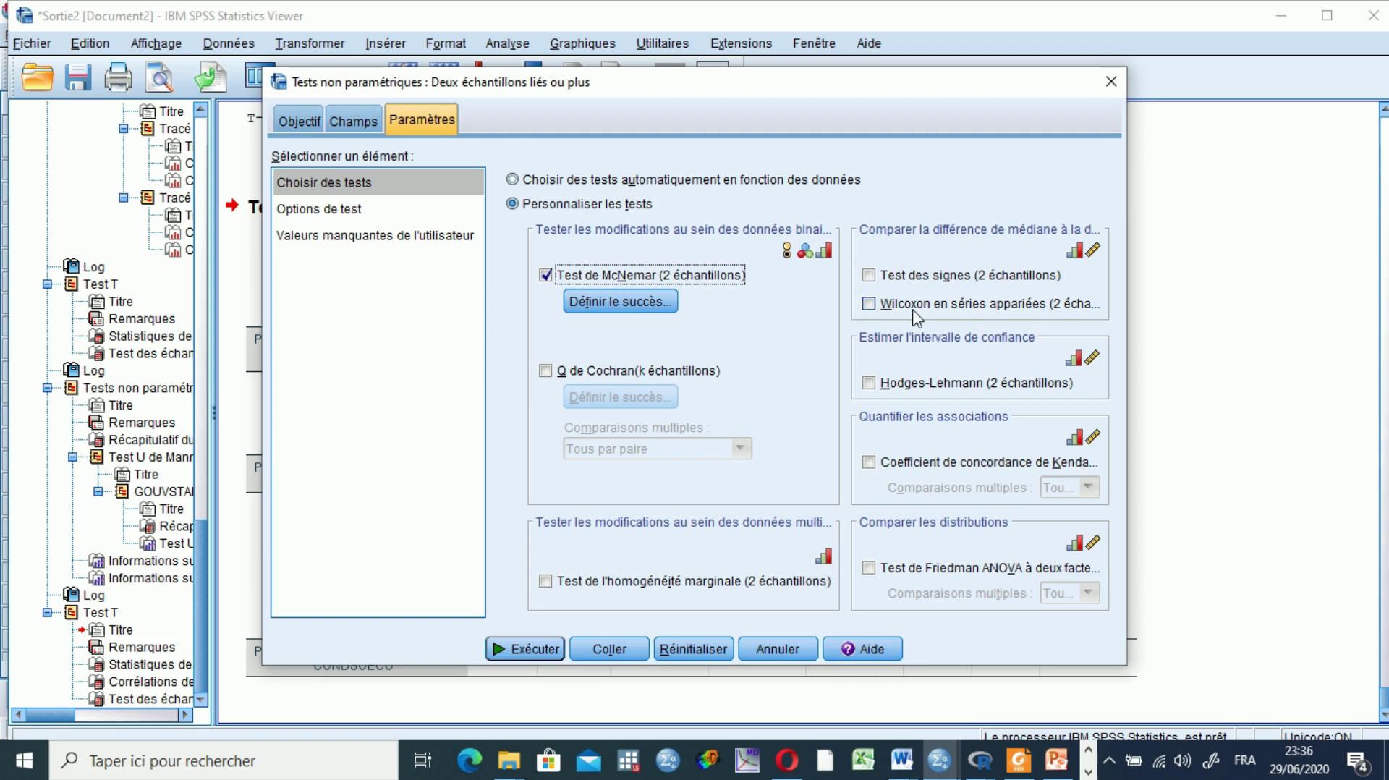
click(870, 304)
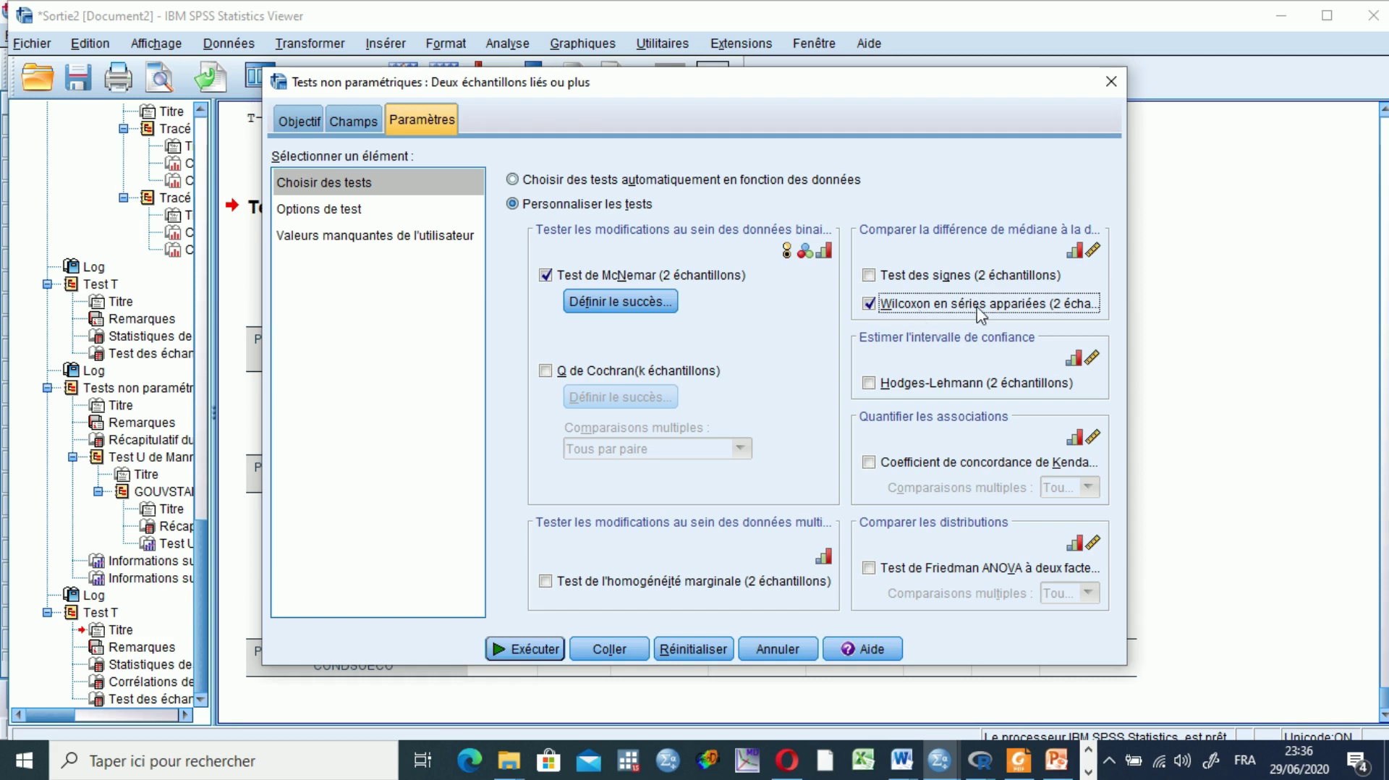
click(610, 649)
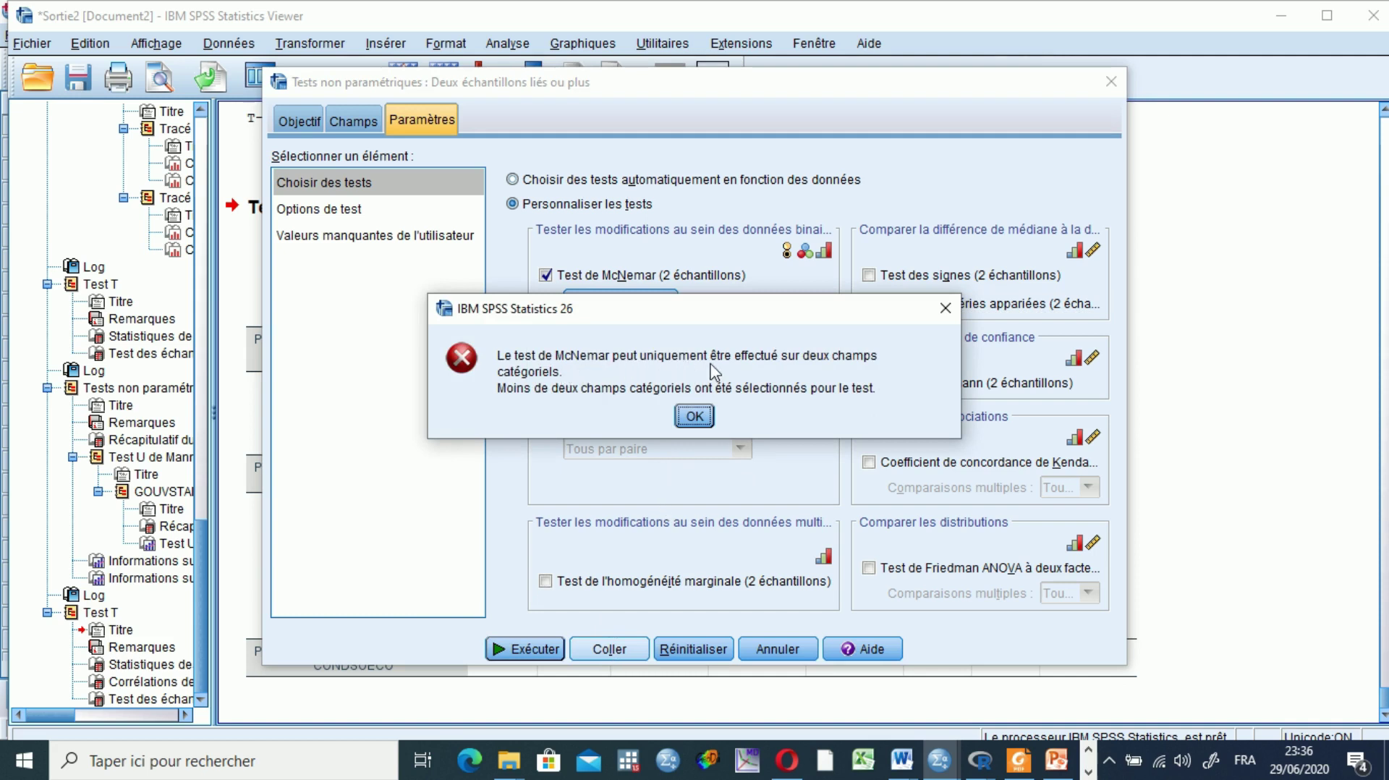
Step: Dismiss the message, exclude the McNemar test so only Wilcoxon matched-pair is selected, and paste the command as syntax
click(692, 415)
click(545, 276)
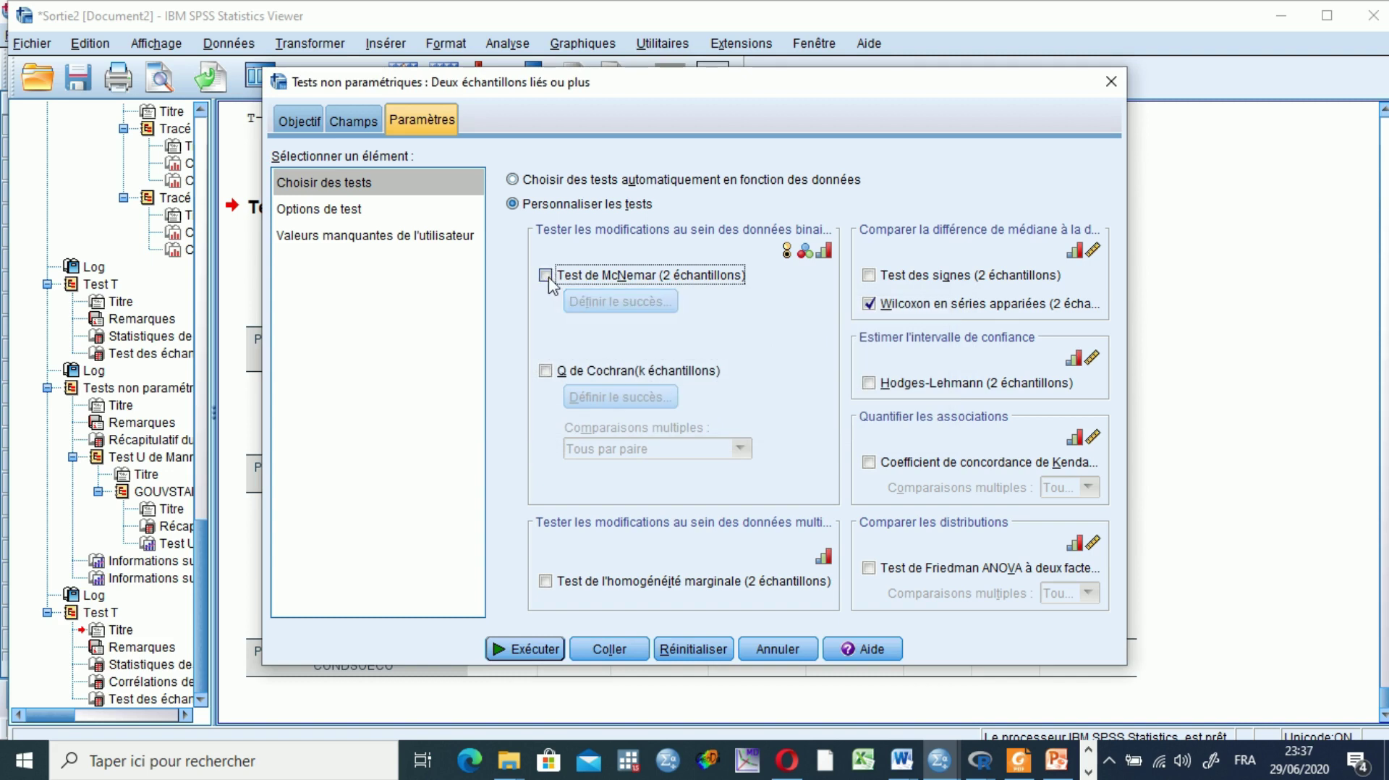
click(628, 650)
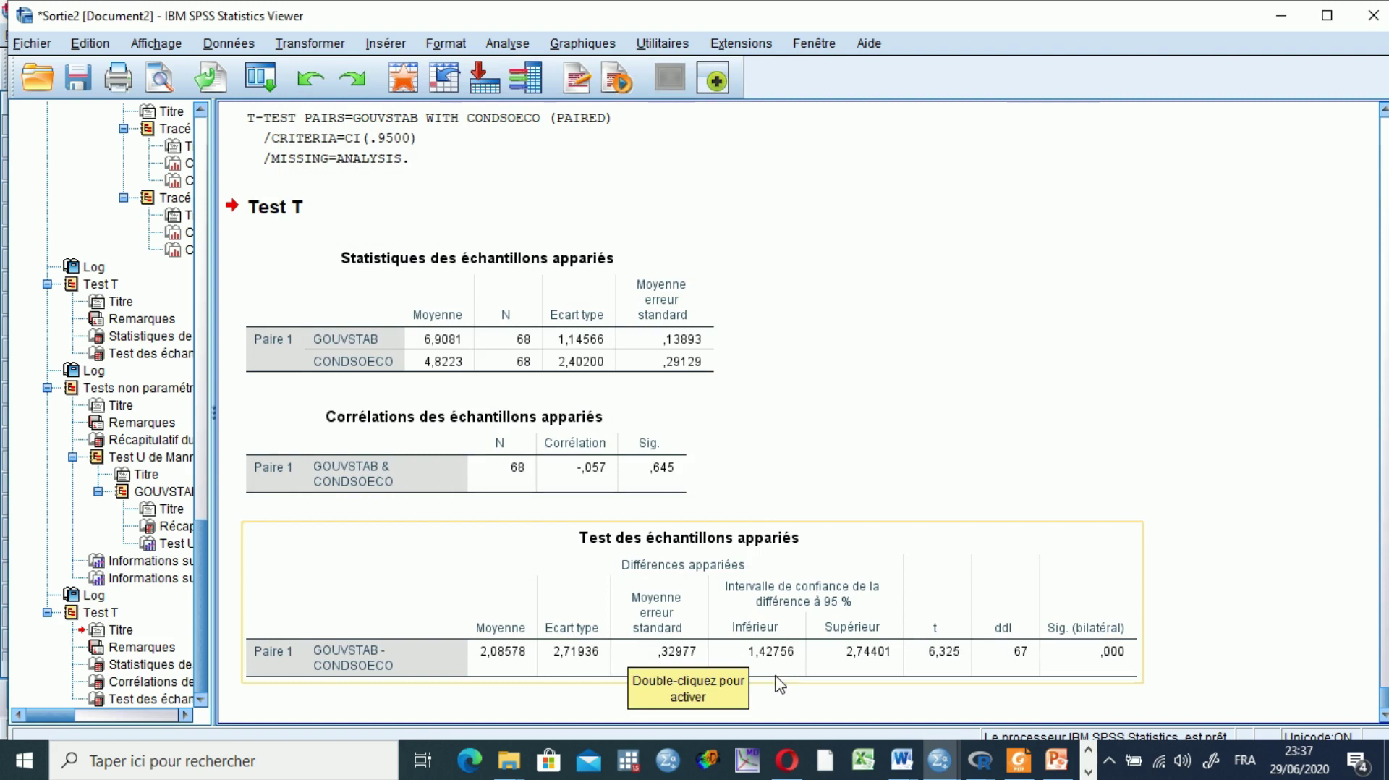
Step: Run only the related-samples NPTESTS Wilcoxon block for CONDSOECO and GOUVSTAB from the TUTO SPSS.sps syntax window
mouse_move(949, 766)
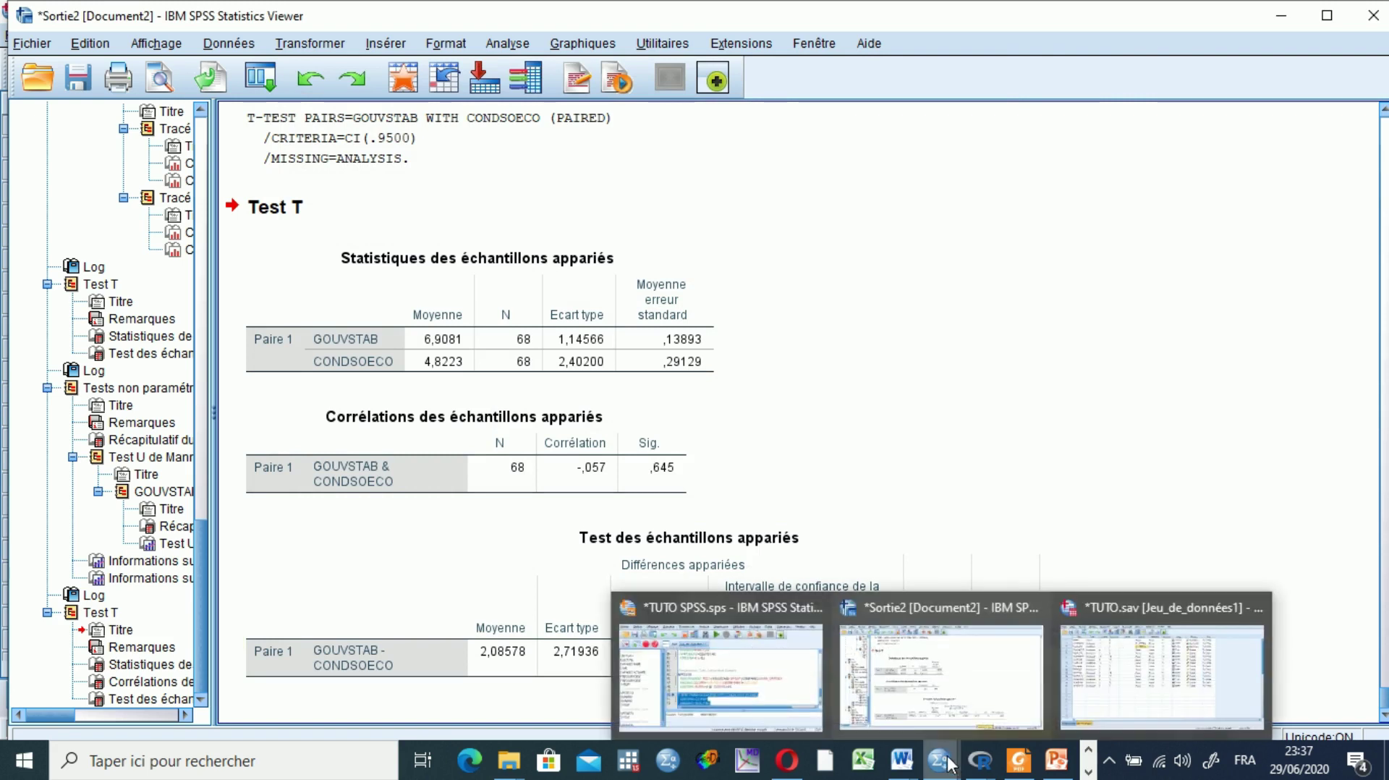
click(784, 689)
scroll(1137, 499, down, 3)
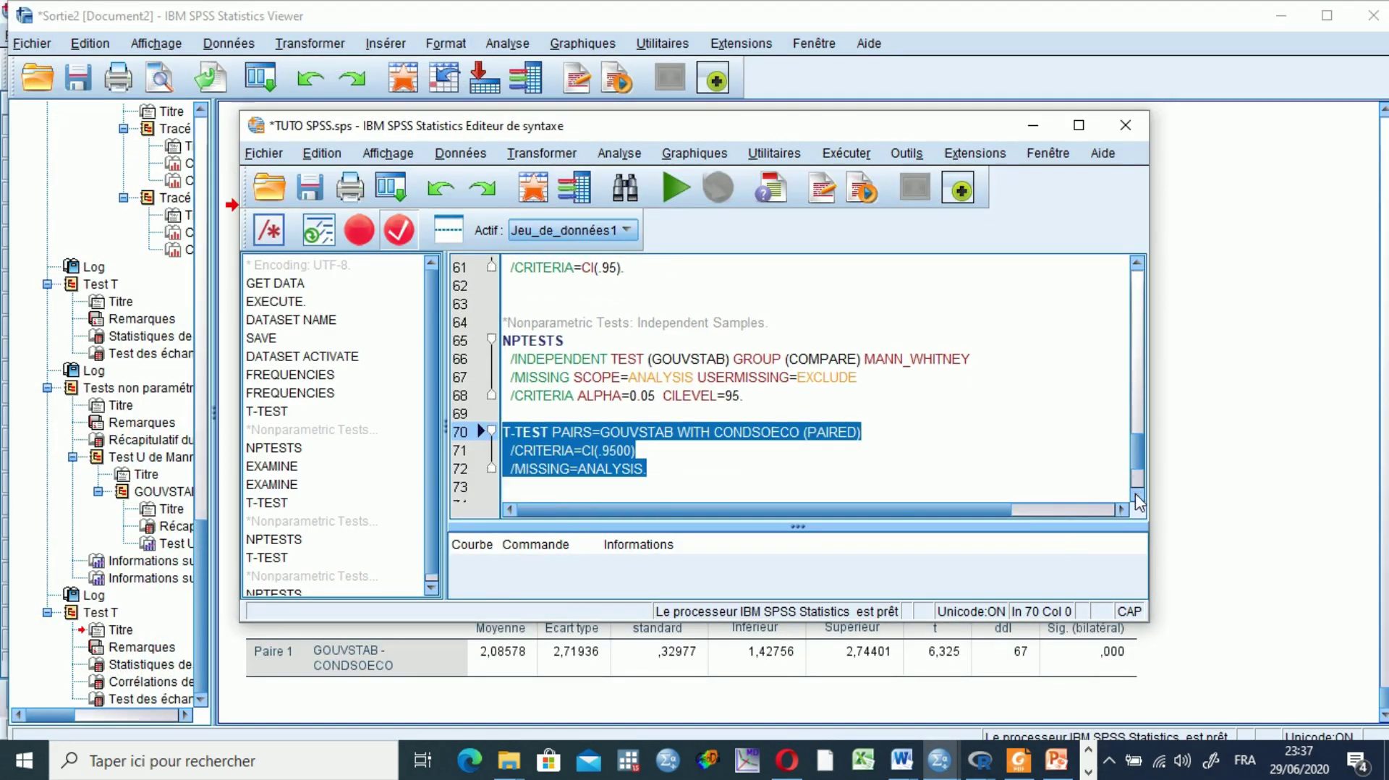
drag(510, 403, 698, 502)
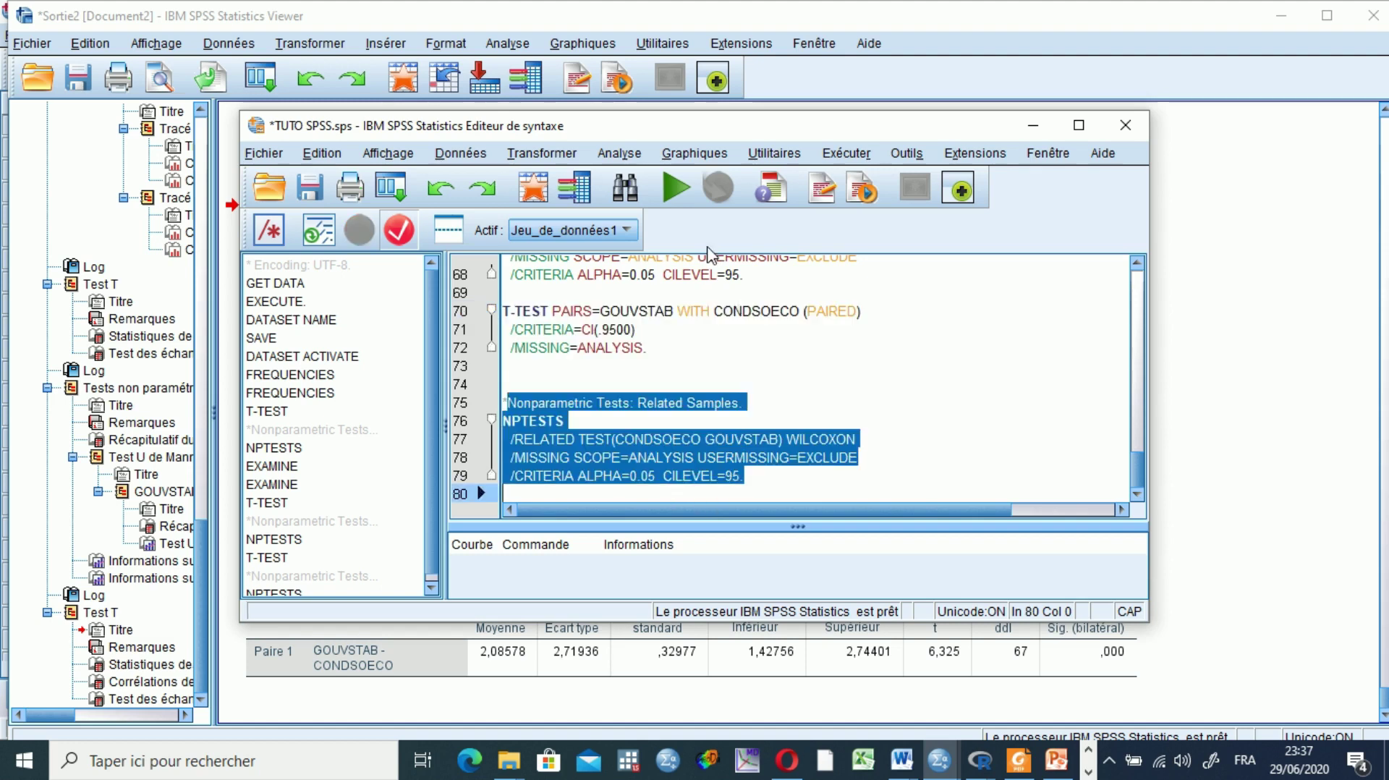
click(677, 190)
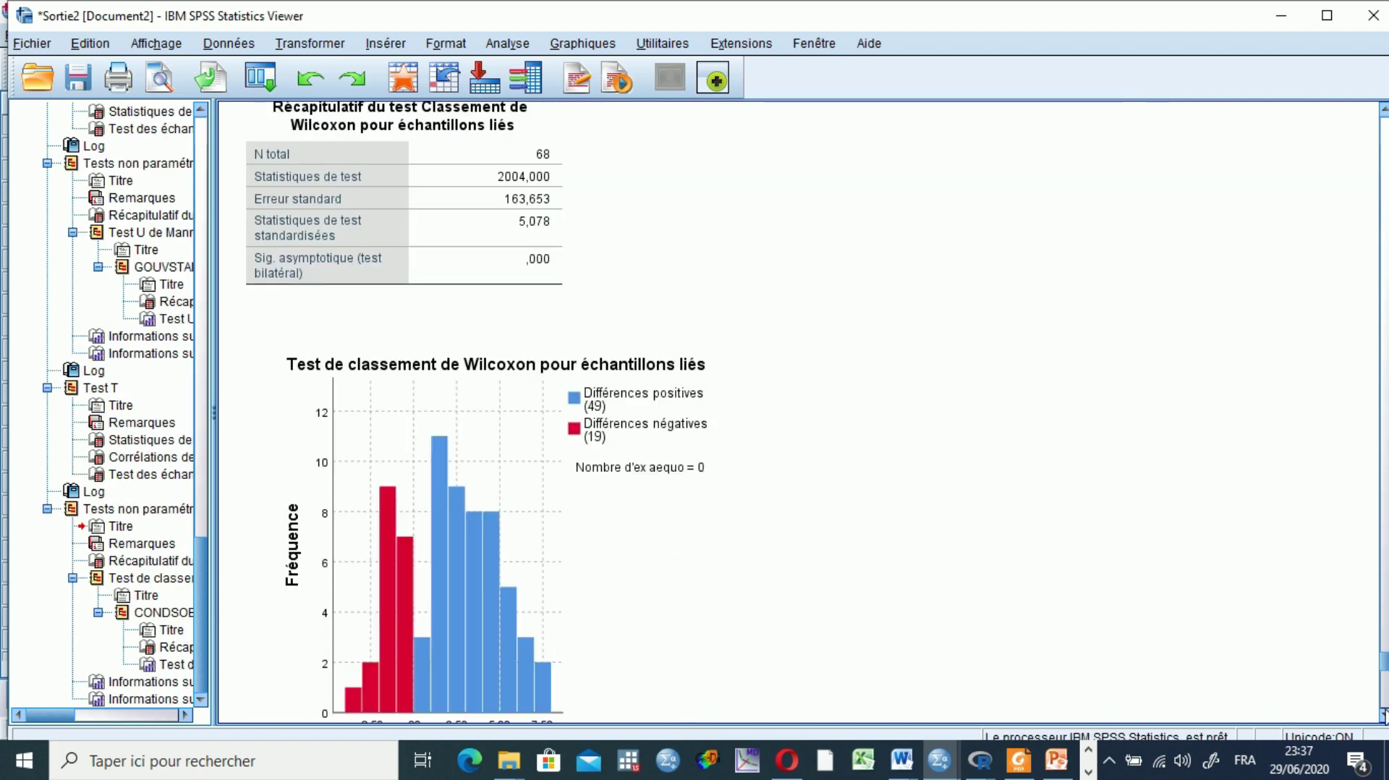
Step: Examine the Wilcoxon signed-rank charts, test summary and hypothesis decision for CONDSOECO and GOUVSTAB
scroll(1383, 713, down, 10)
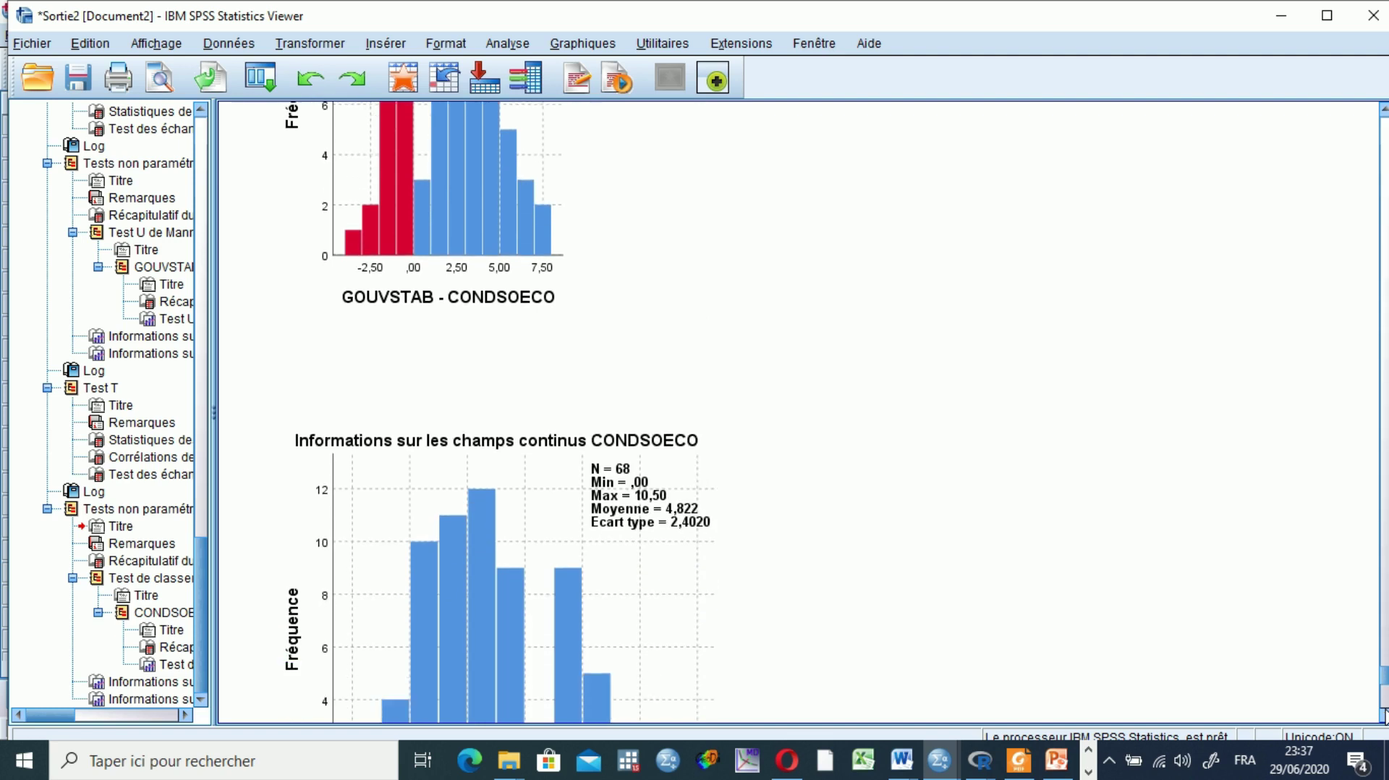
scroll(1383, 712, down, 15)
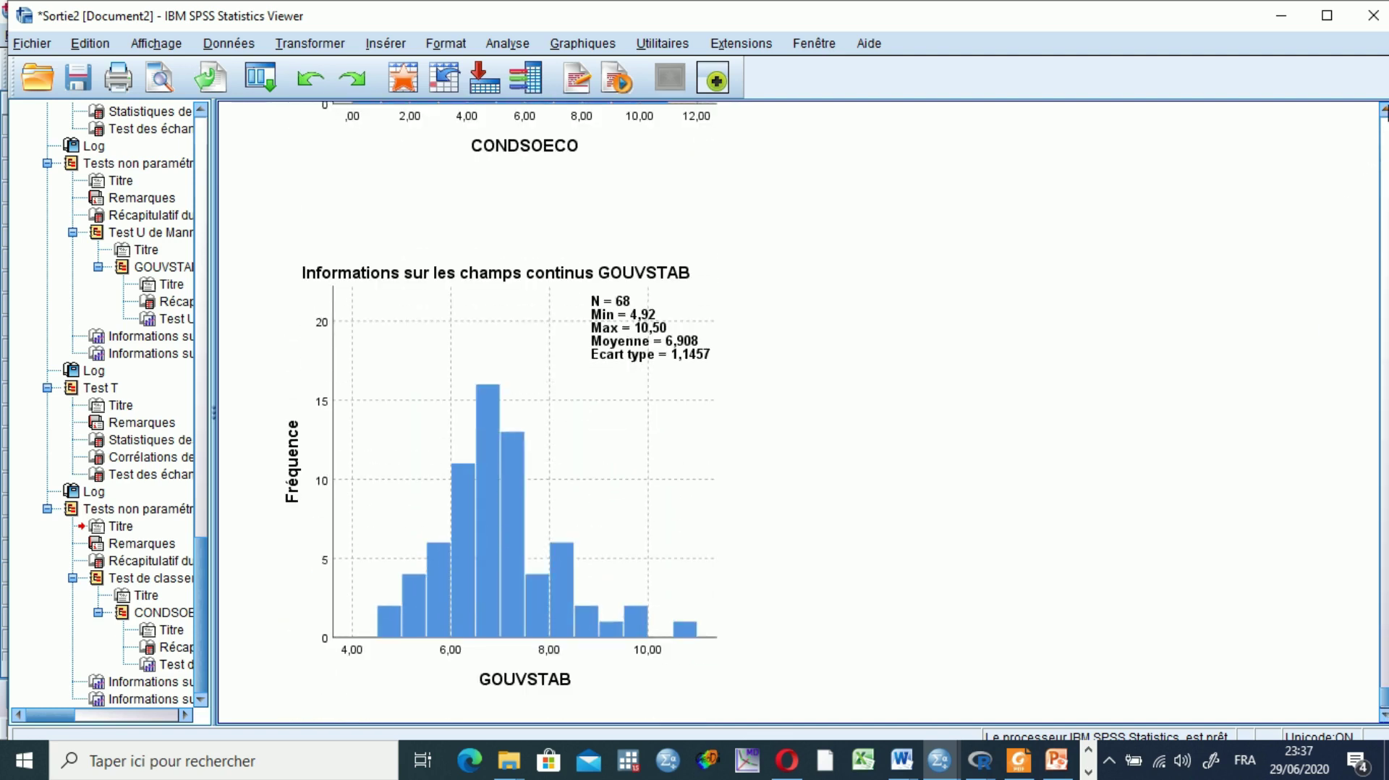
scroll(1383, 109, up, 15)
scroll(1383, 109, up, 14)
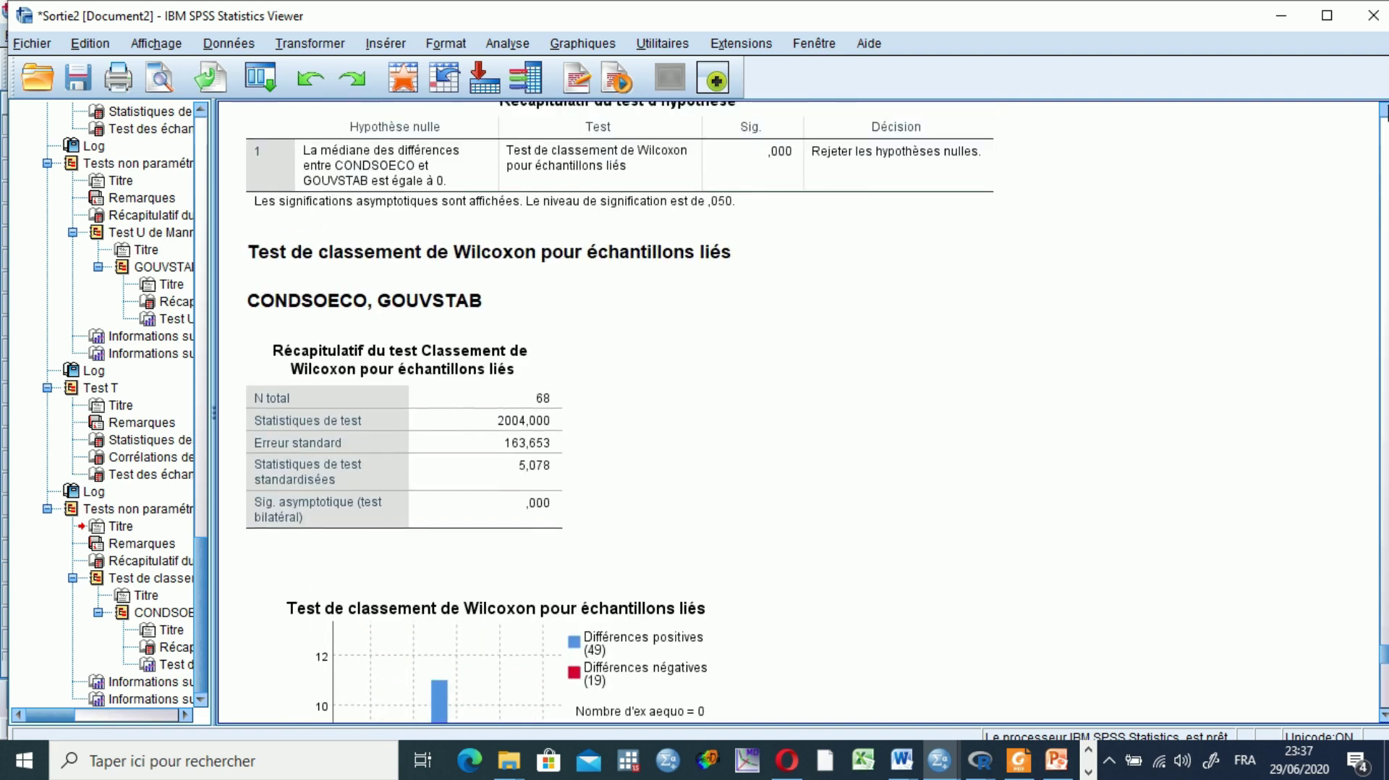
scroll(1383, 108, up, 3)
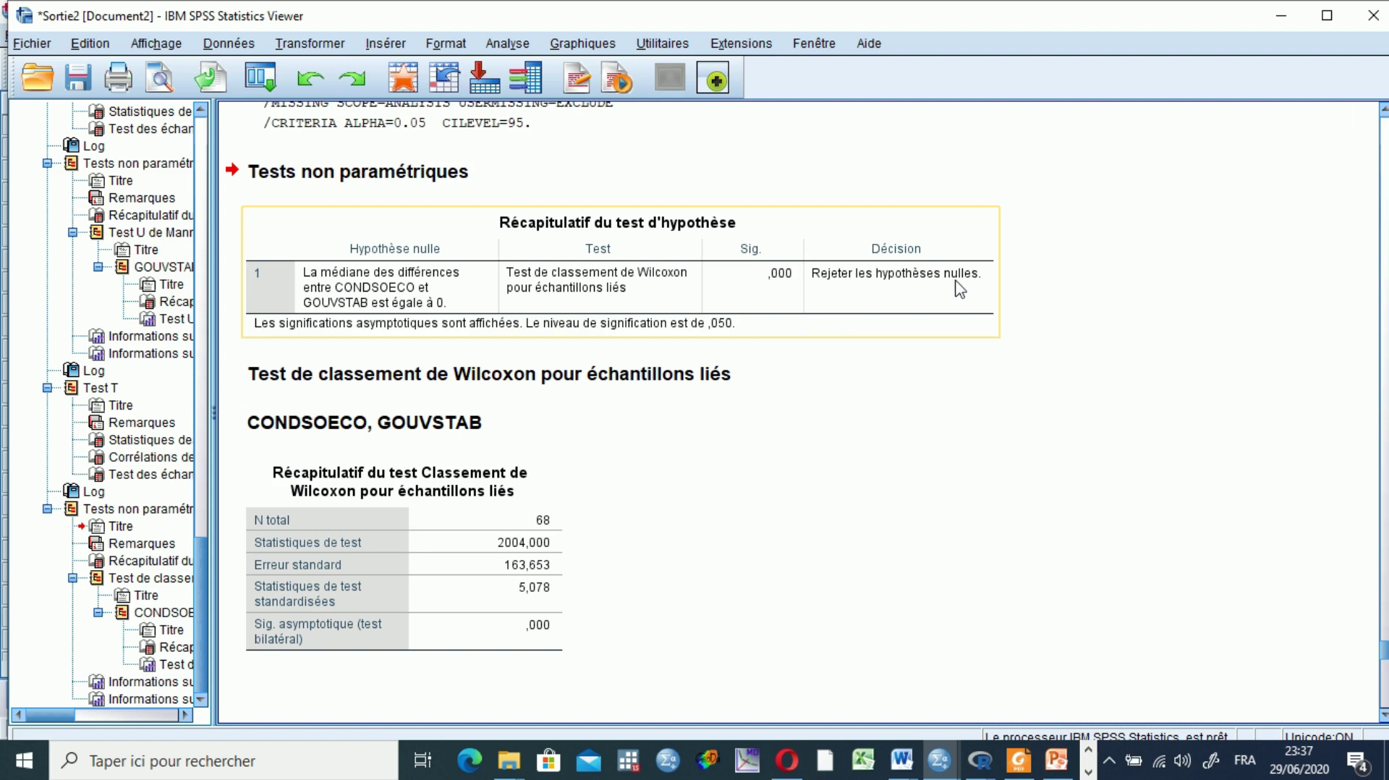